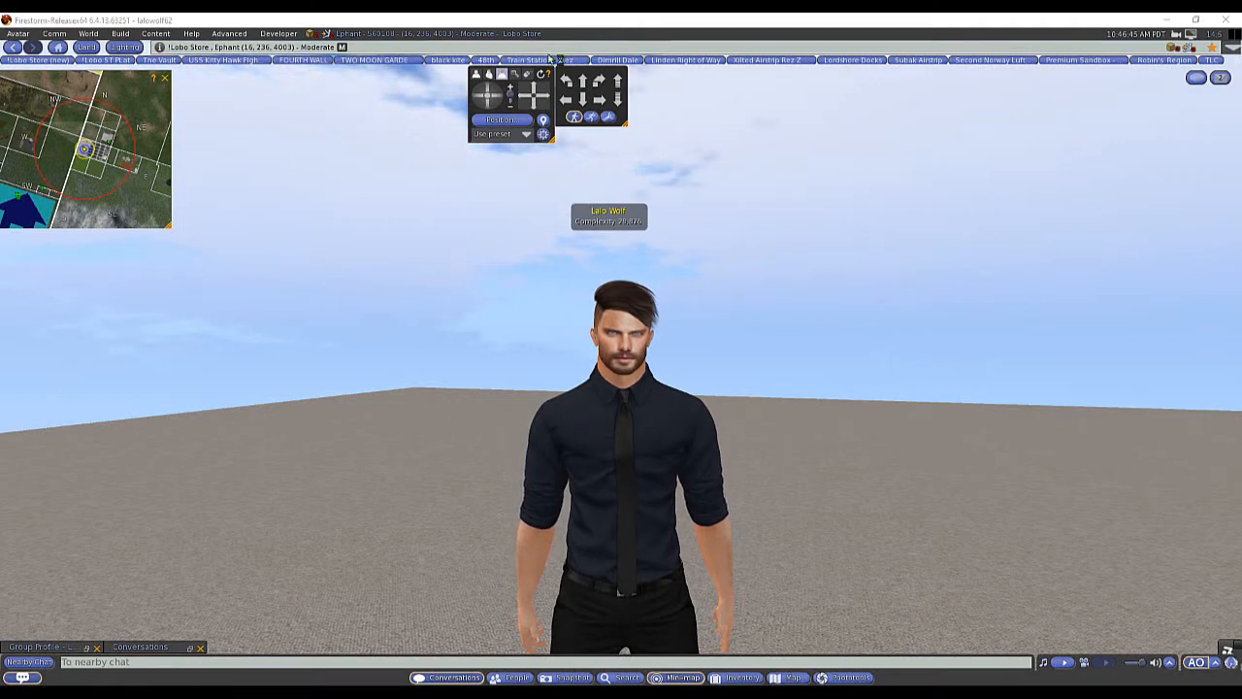
Examine the current parcel's general land details and close the land information window
{"action": "left_click", "coordinate": [87, 46]}
{"action": "left_click", "coordinate": [56, 150]}
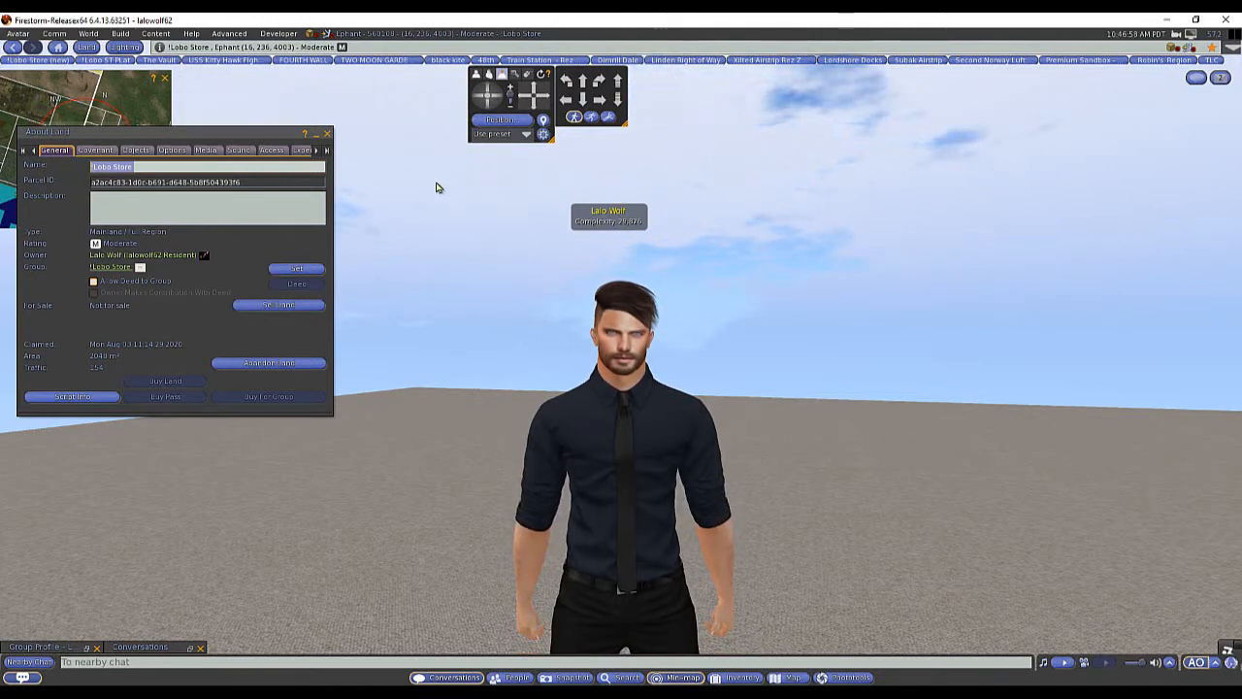
{"action": "left_click", "coordinate": [327, 133]}
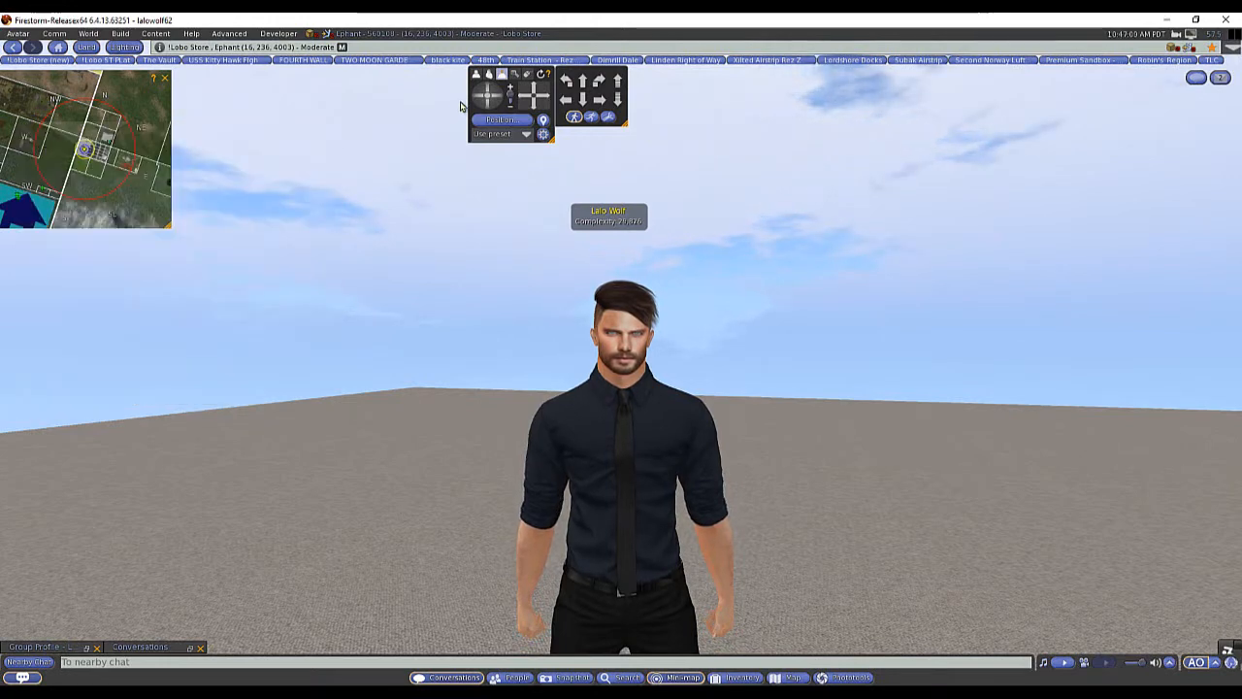
Review the Everyone role's allowed parcel abilities in the Lobo Rentals group profile and minimize the profile
{"action": "left_click", "coordinate": [488, 92]}
{"action": "left_click", "coordinate": [497, 100]}
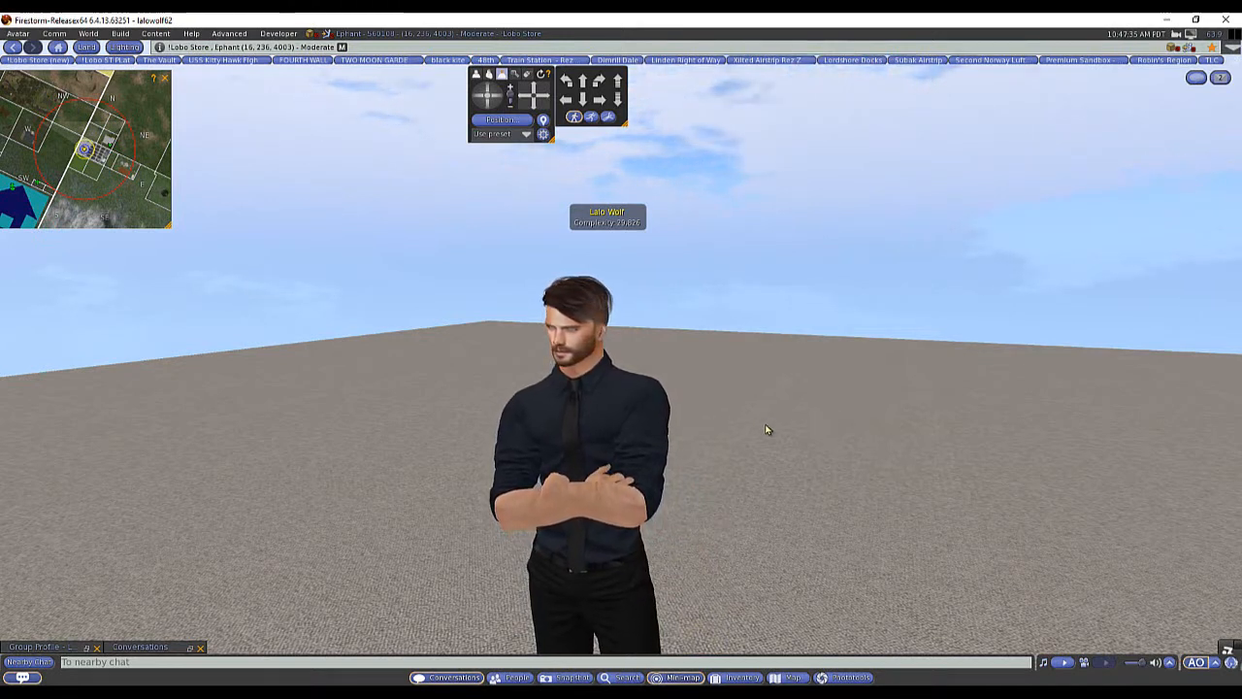
{"action": "left_click", "coordinate": [88, 648]}
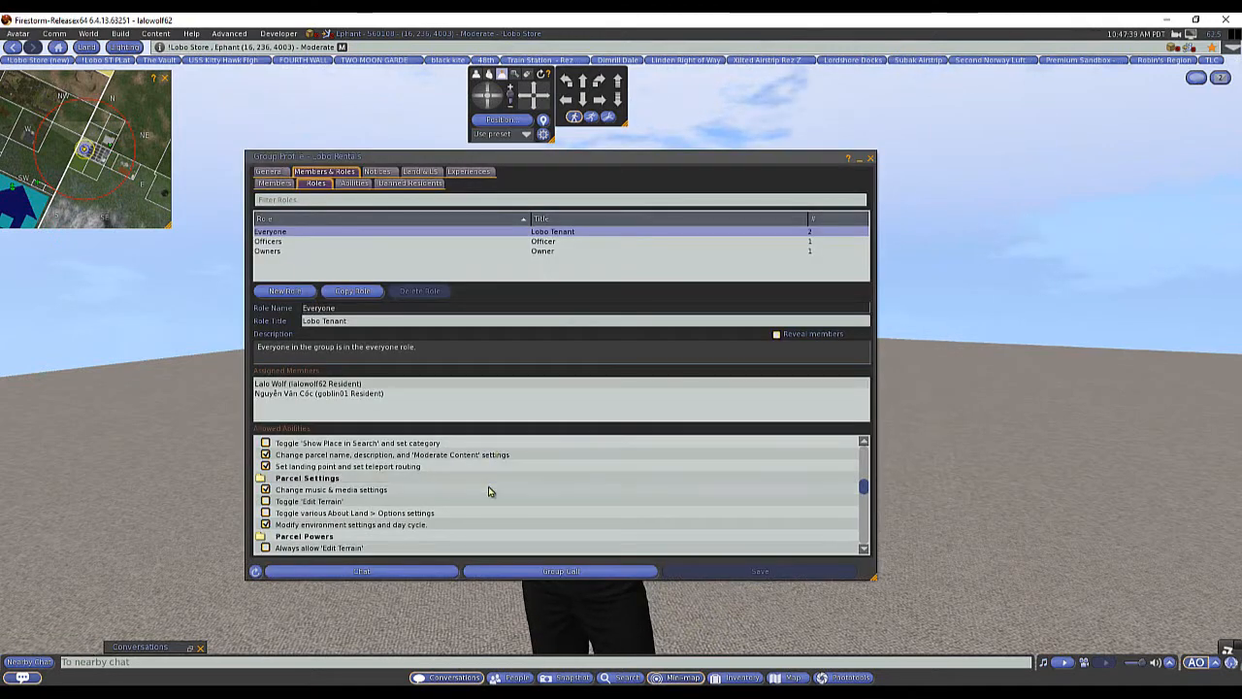
{"action": "scroll", "coordinate": [489, 491], "scroll_direction": "down", "scroll_amount": 1}
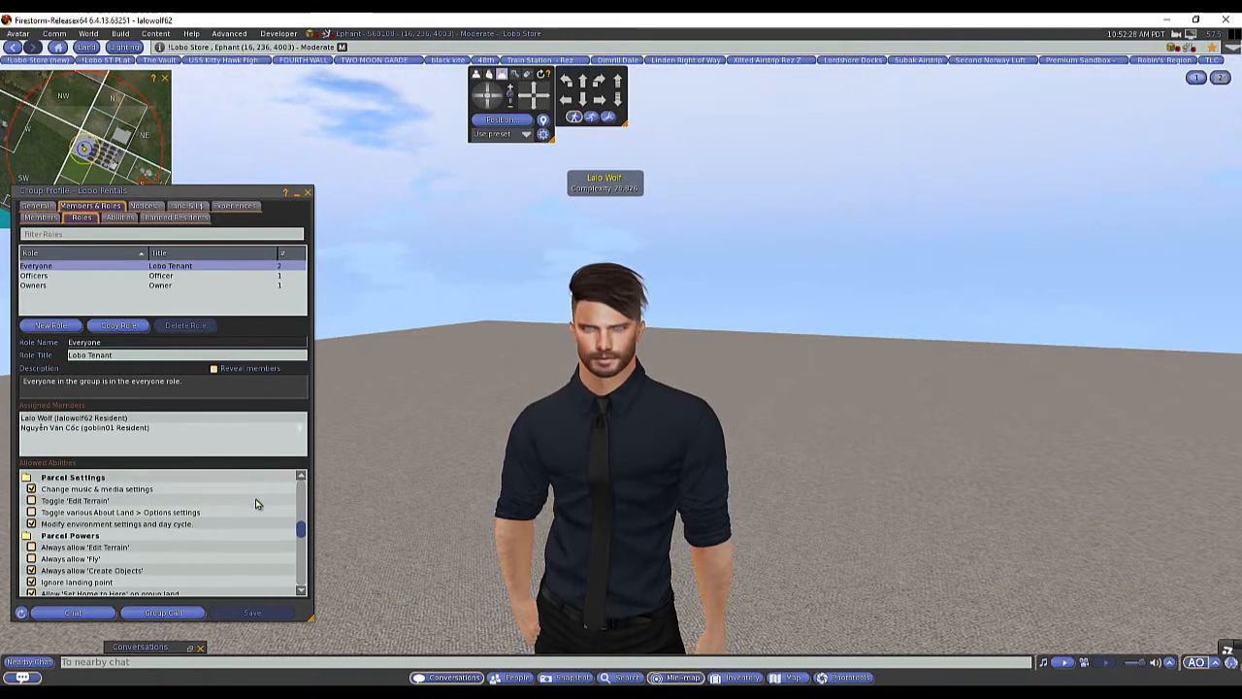
{"action": "scroll", "coordinate": [256, 504], "scroll_direction": "down", "scroll_amount": 2}
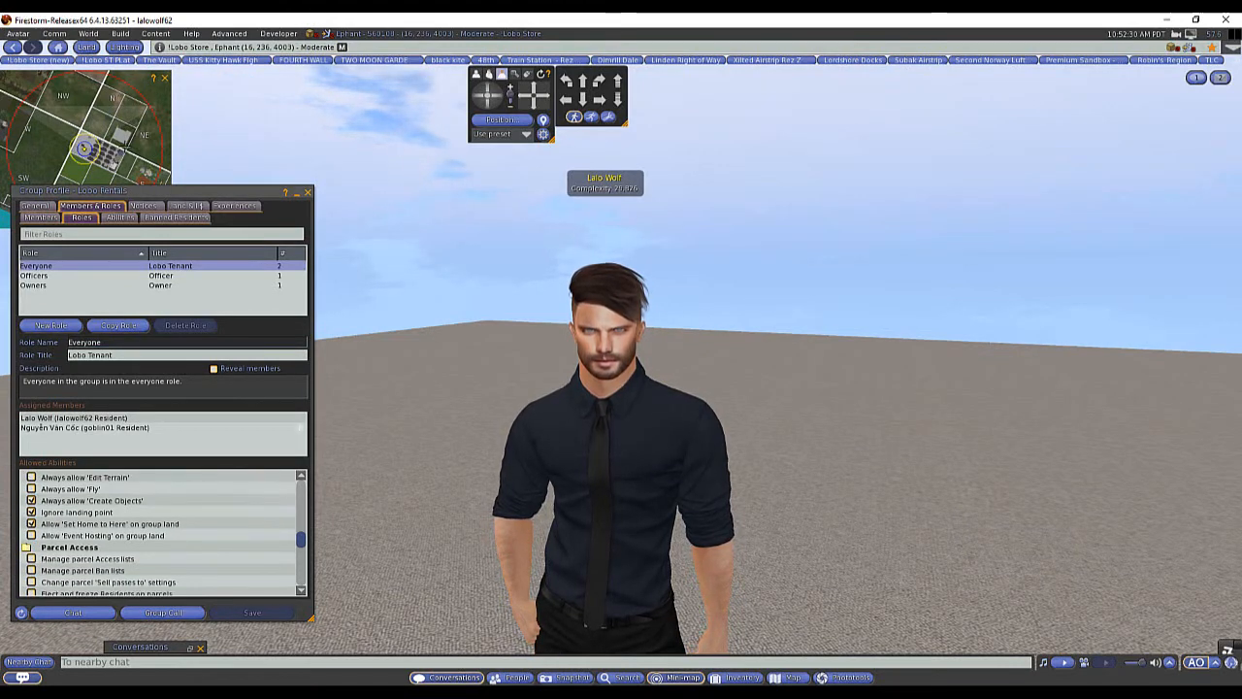
{"action": "left_click_drag", "start_coordinate": [157, 185], "coordinate": [159, 229]}
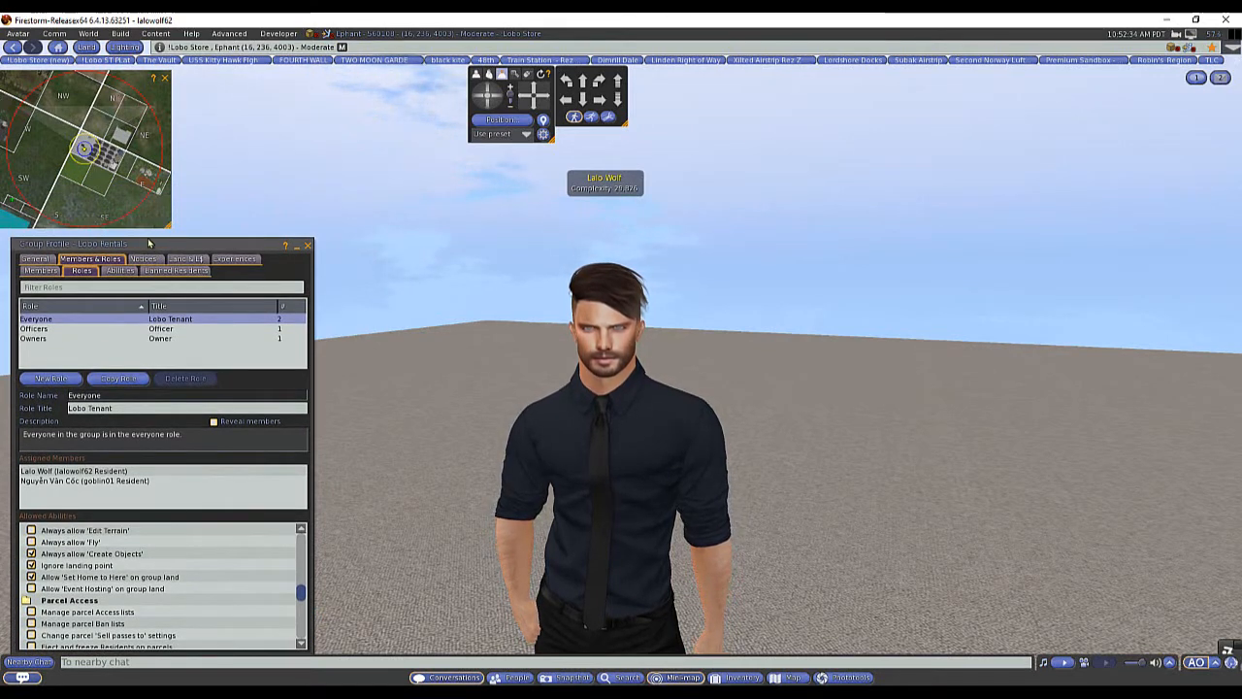
{"action": "left_click_drag", "start_coordinate": [151, 246], "coordinate": [167, 208]}
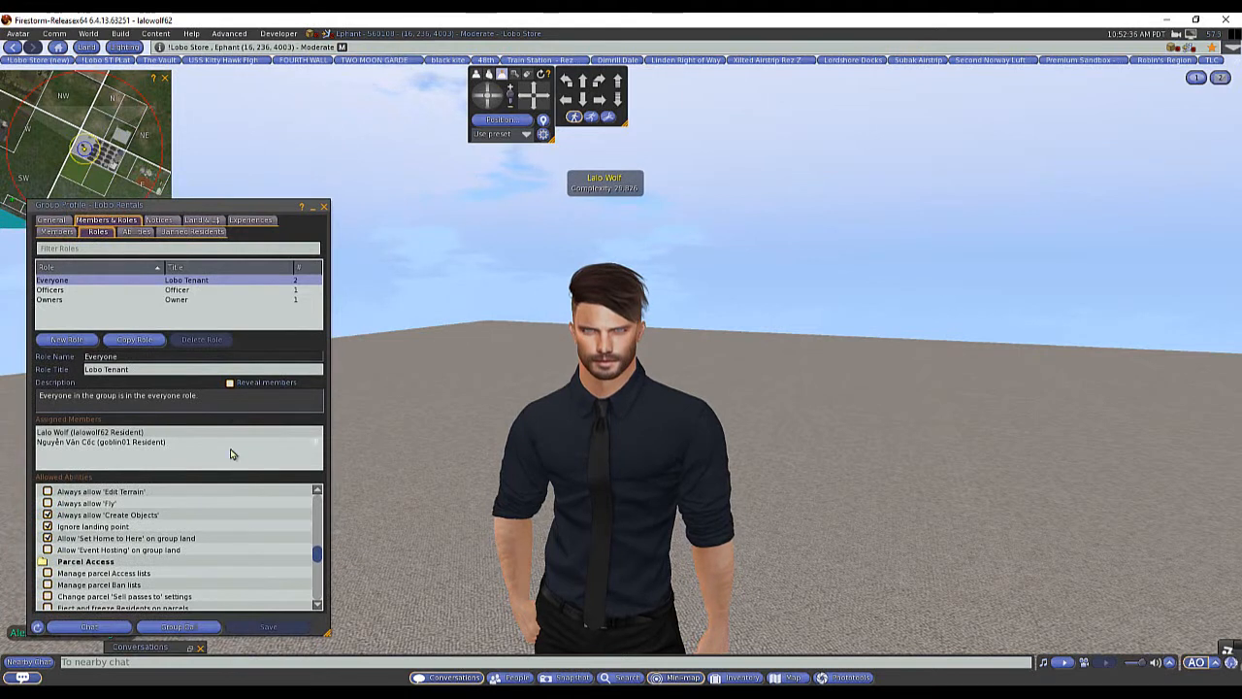
{"action": "scroll", "coordinate": [249, 540], "scroll_direction": "down", "scroll_amount": 2}
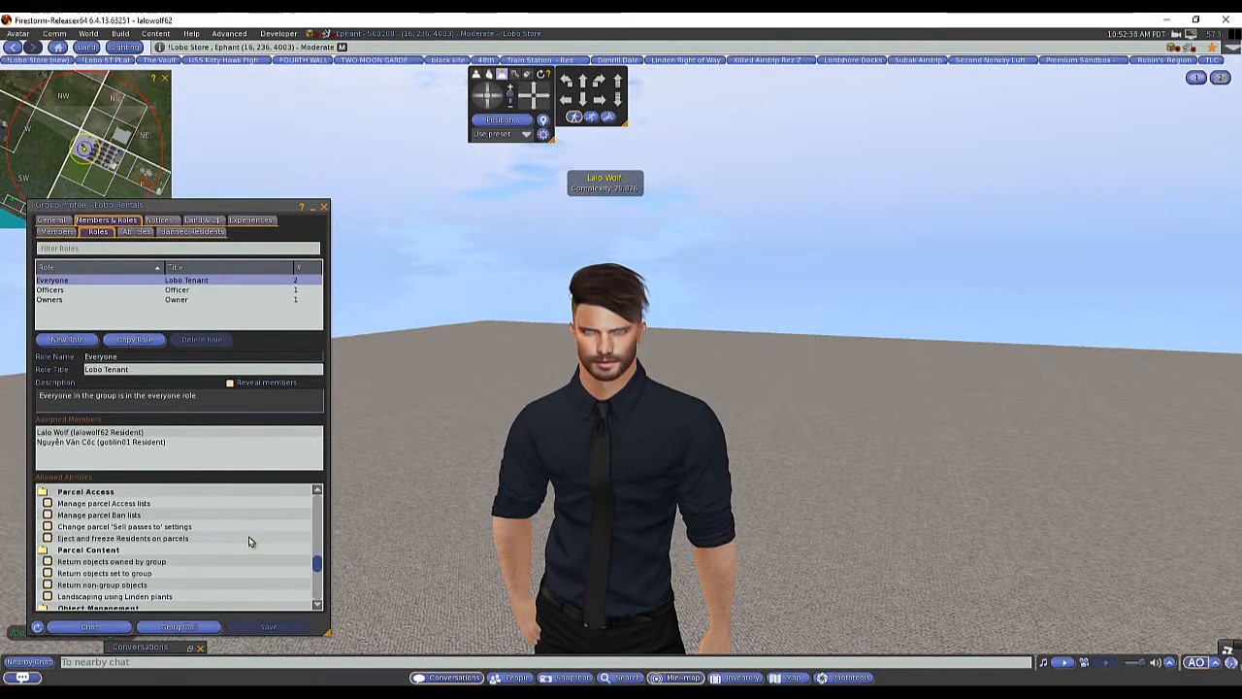
{"action": "scroll", "coordinate": [249, 541], "scroll_direction": "down", "scroll_amount": 2}
{"action": "scroll", "coordinate": [249, 541], "scroll_direction": "up", "scroll_amount": 1}
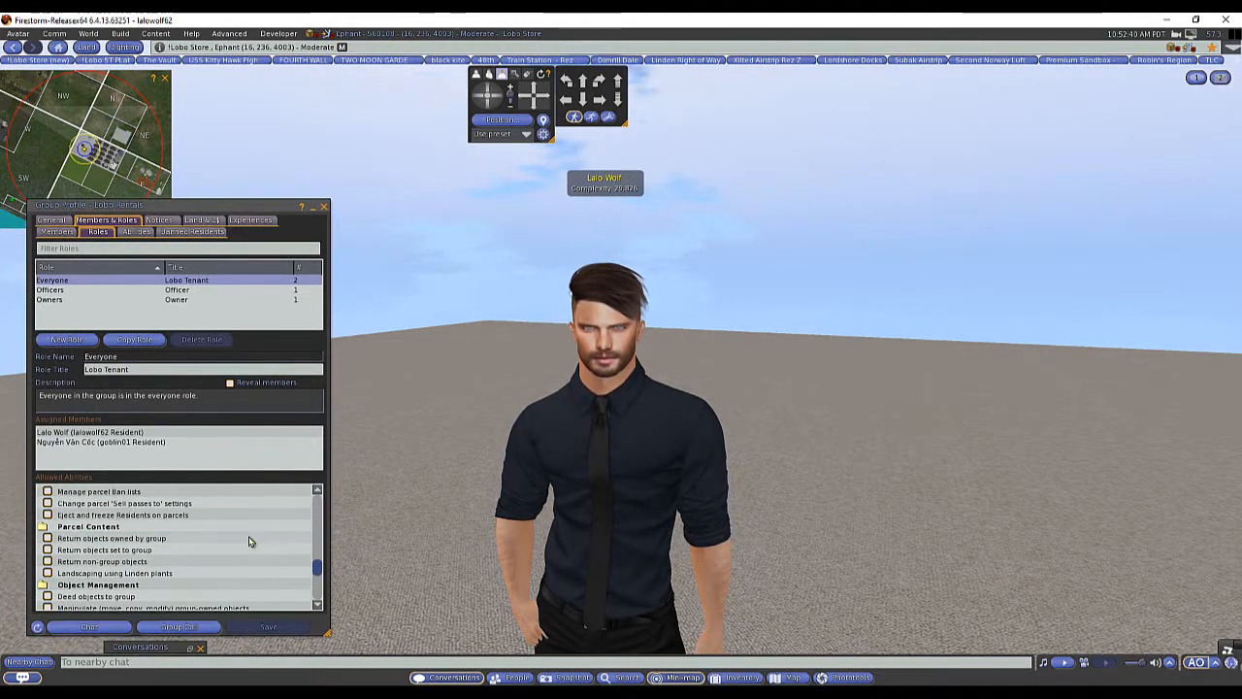
{"action": "scroll", "coordinate": [249, 540], "scroll_direction": "up", "scroll_amount": 6}
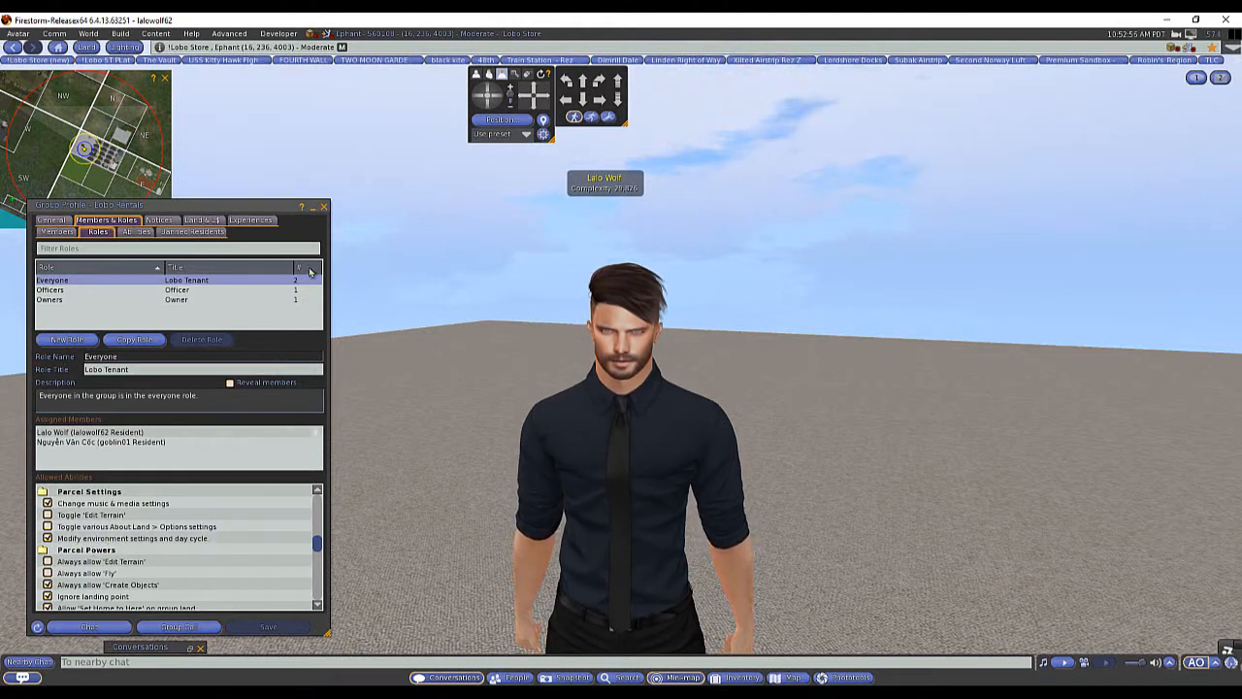
{"action": "left_click", "coordinate": [312, 206]}
Switch to the browser's Firestorm wiki page on EEP presets, consult it briefly and return to the Firestorm viewer
{"action": "scroll", "coordinate": [421, 282], "scroll_direction": "down", "scroll_amount": 3}
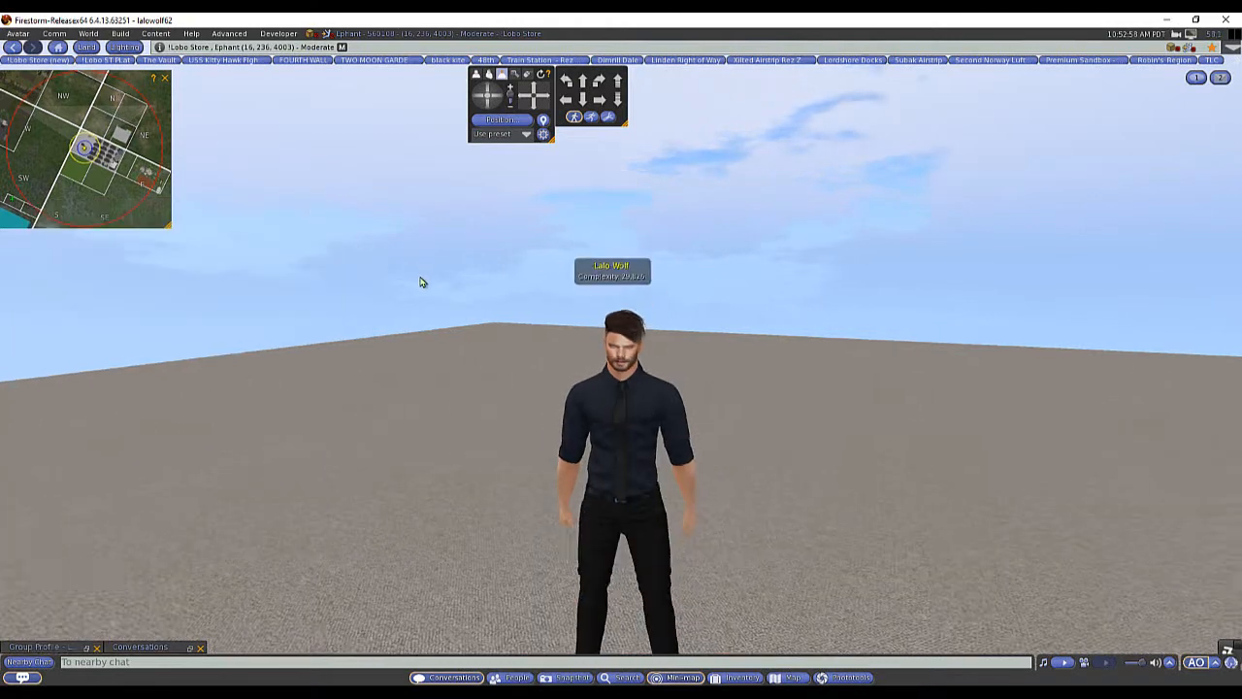
{"action": "scroll", "coordinate": [421, 280], "scroll_direction": "up", "scroll_amount": 3}
{"action": "scroll", "coordinate": [422, 280], "scroll_direction": "down", "scroll_amount": 3}
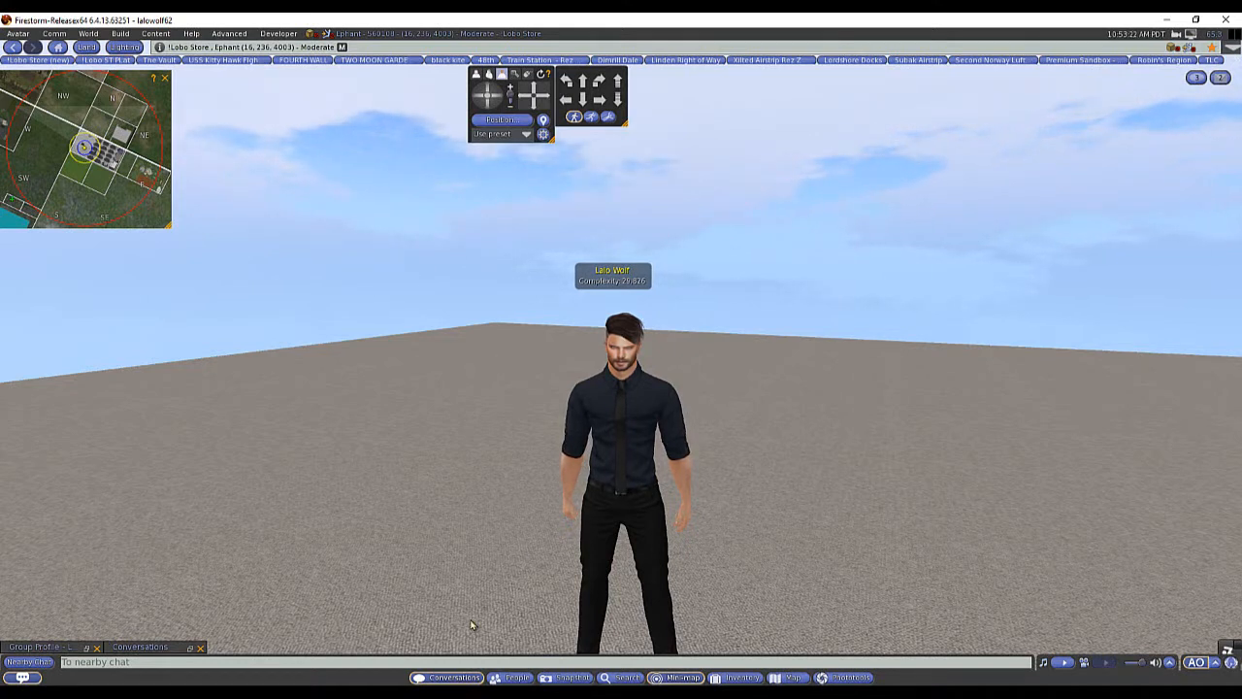
{"action": "key", "text": "alt+Tab"}
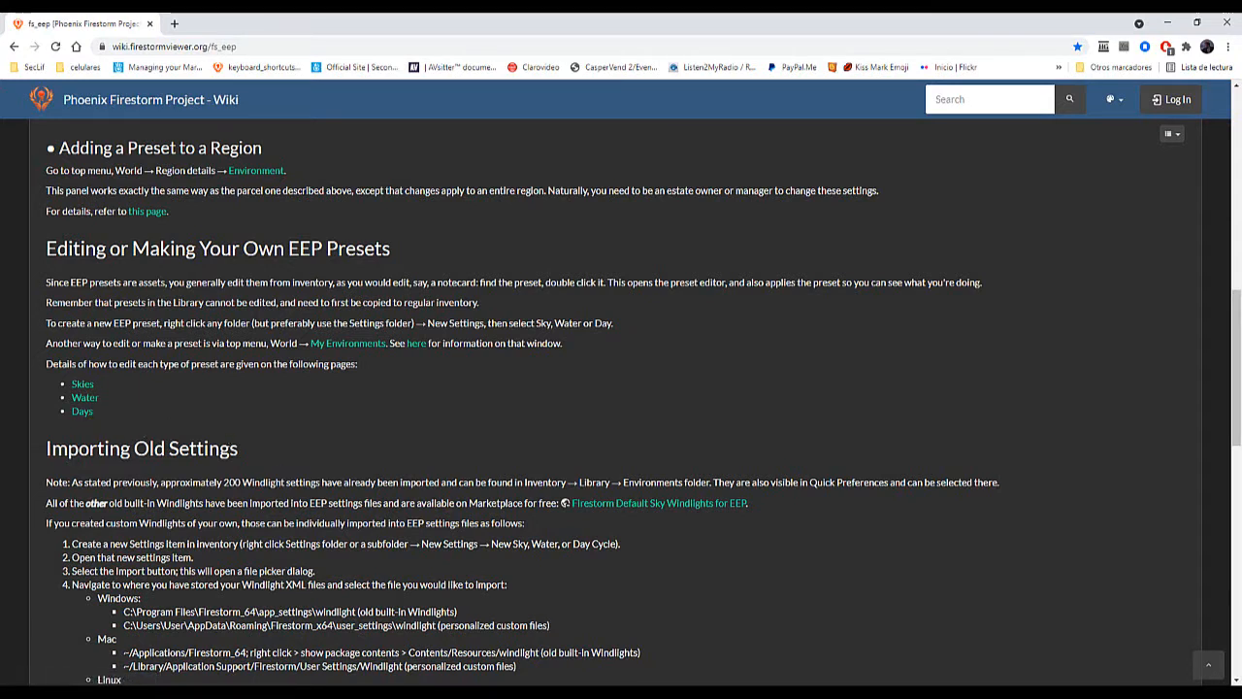
{"action": "key", "text": "alt+Tab"}
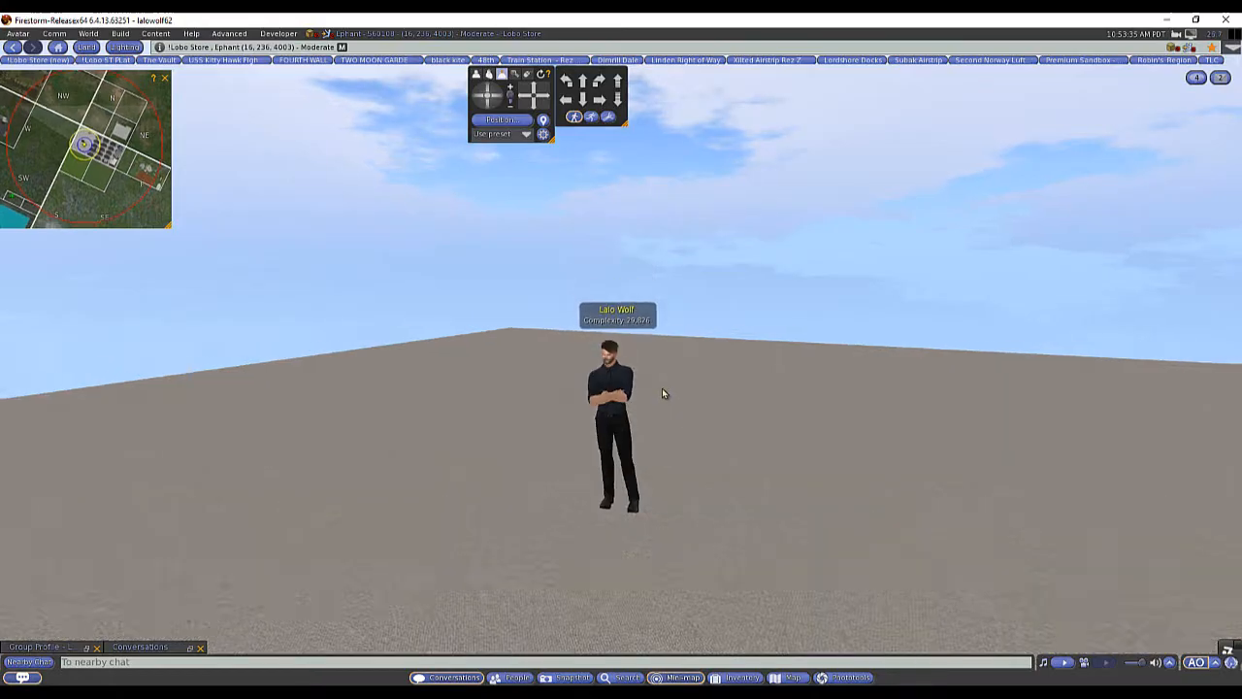
{"action": "left_click", "coordinate": [605, 441], "text": "alt"}
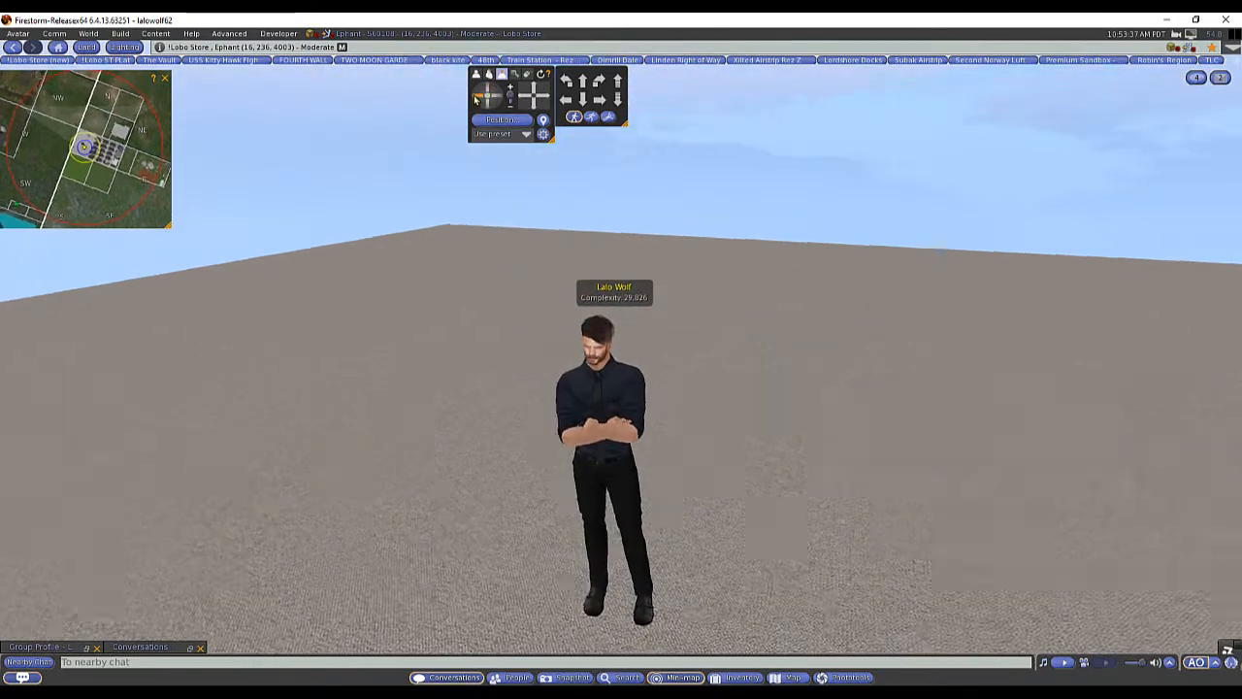
Open the inventory, locate the Settings folder among the personal folders and collapse the whole folder tree
{"action": "key", "text": "ctrl+i"}
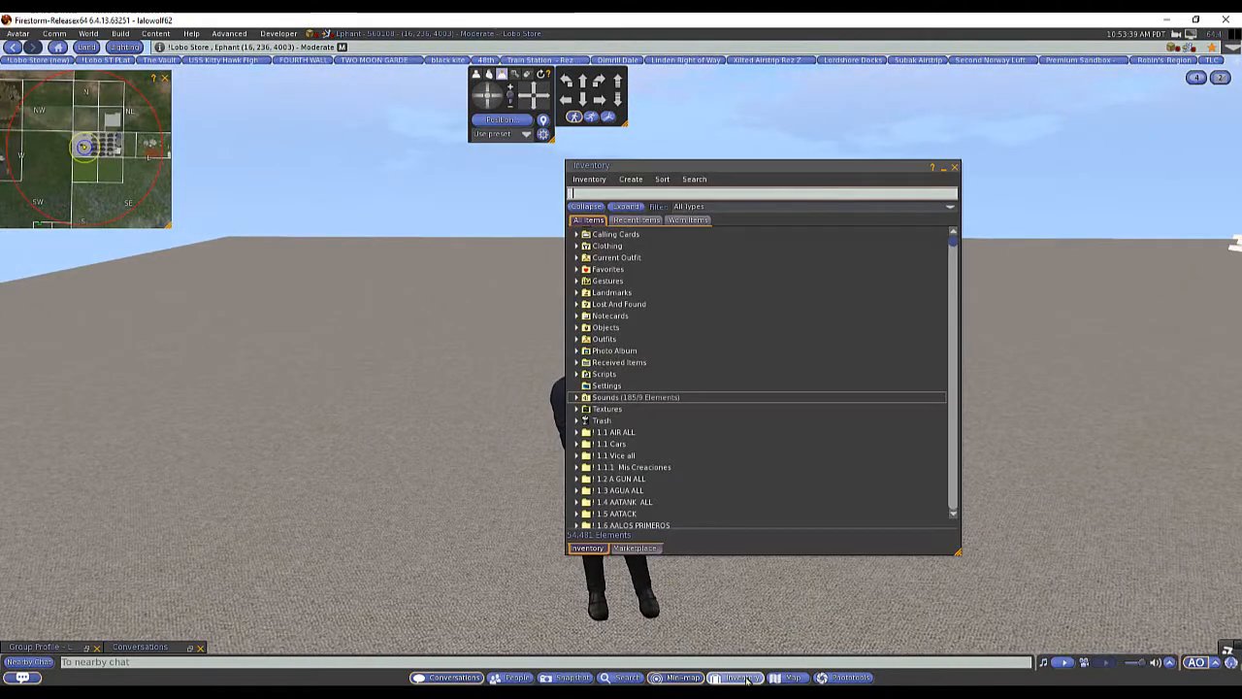
{"action": "left_click_drag", "start_coordinate": [668, 166], "coordinate": [766, 157]}
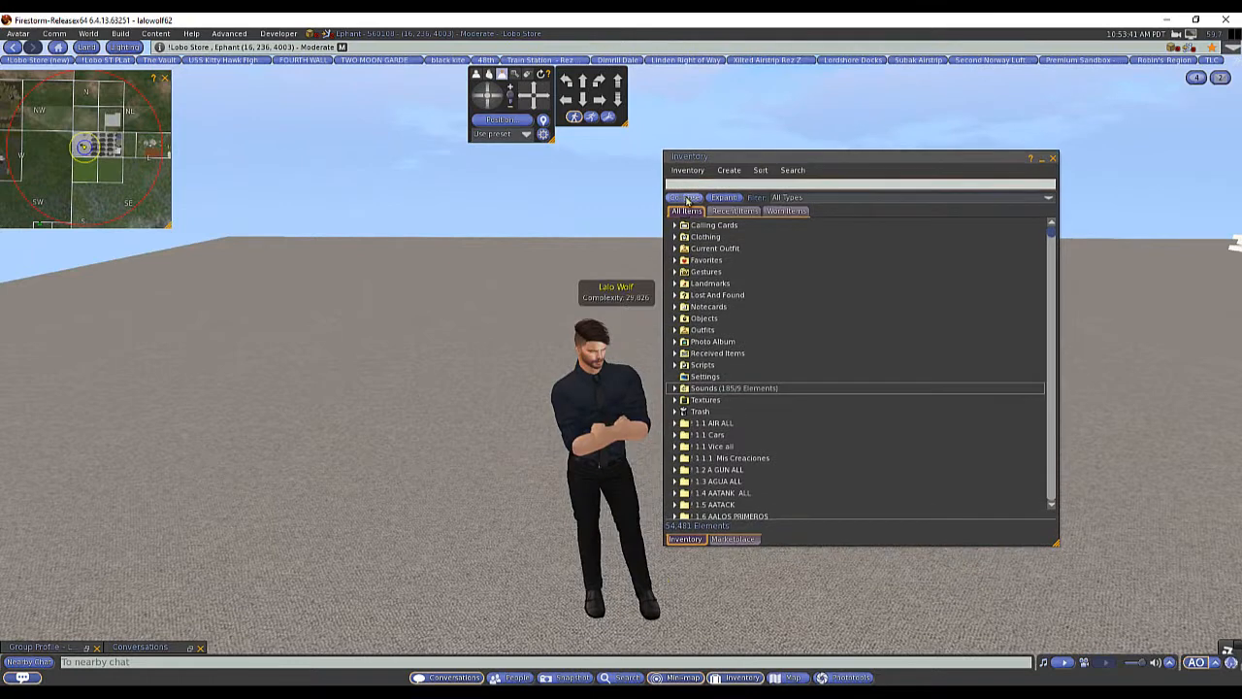
{"action": "left_click", "coordinate": [685, 200]}
{"action": "left_click", "coordinate": [674, 223]}
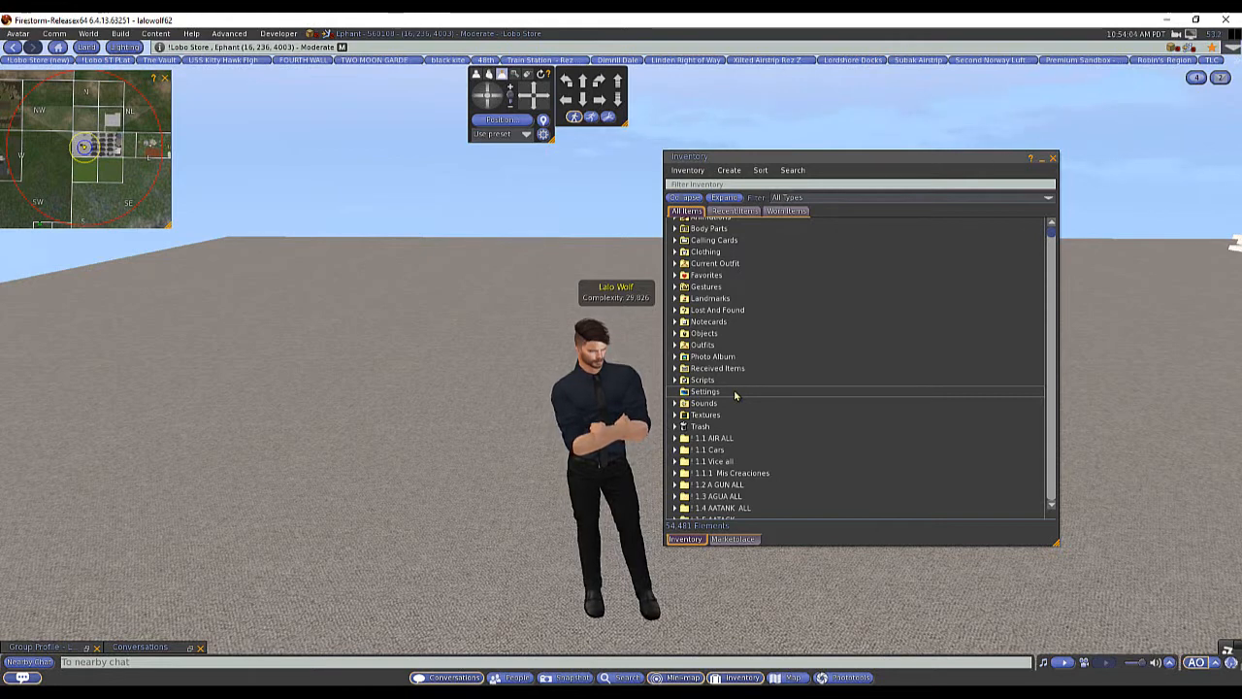
{"action": "left_click", "coordinate": [685, 198]}
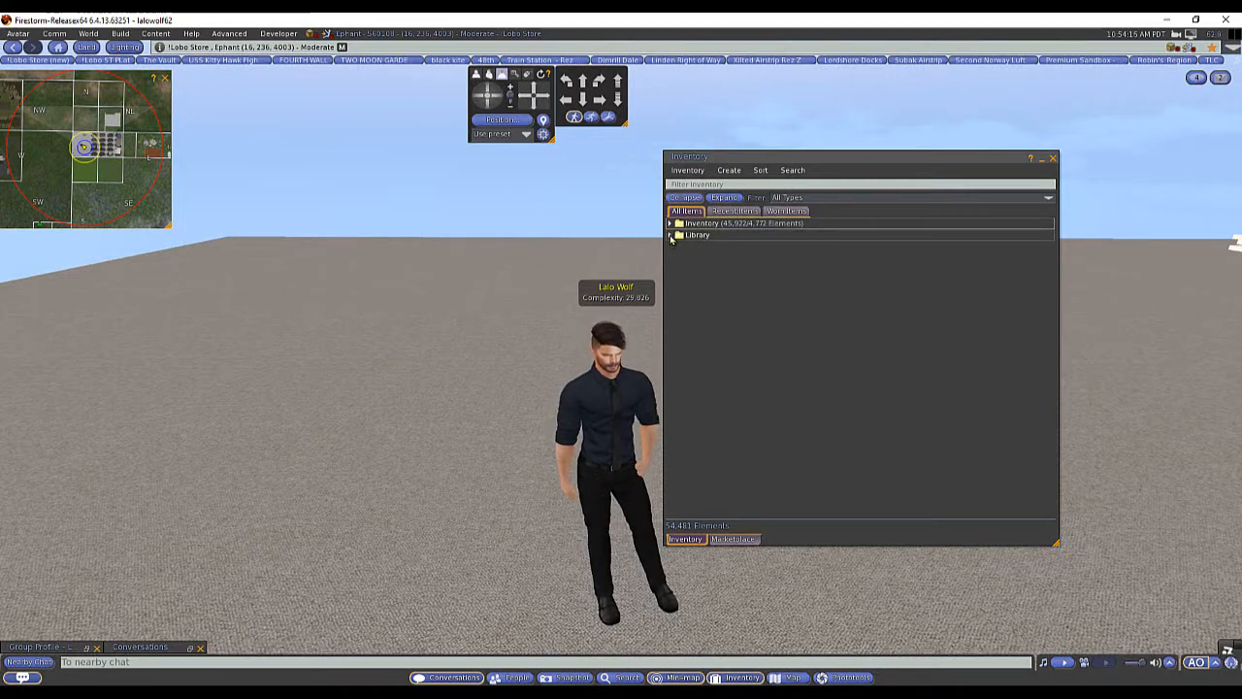
Expand the Library's Environments folder and inspect its Days and Skies subfolders
{"action": "left_click", "coordinate": [670, 236]}
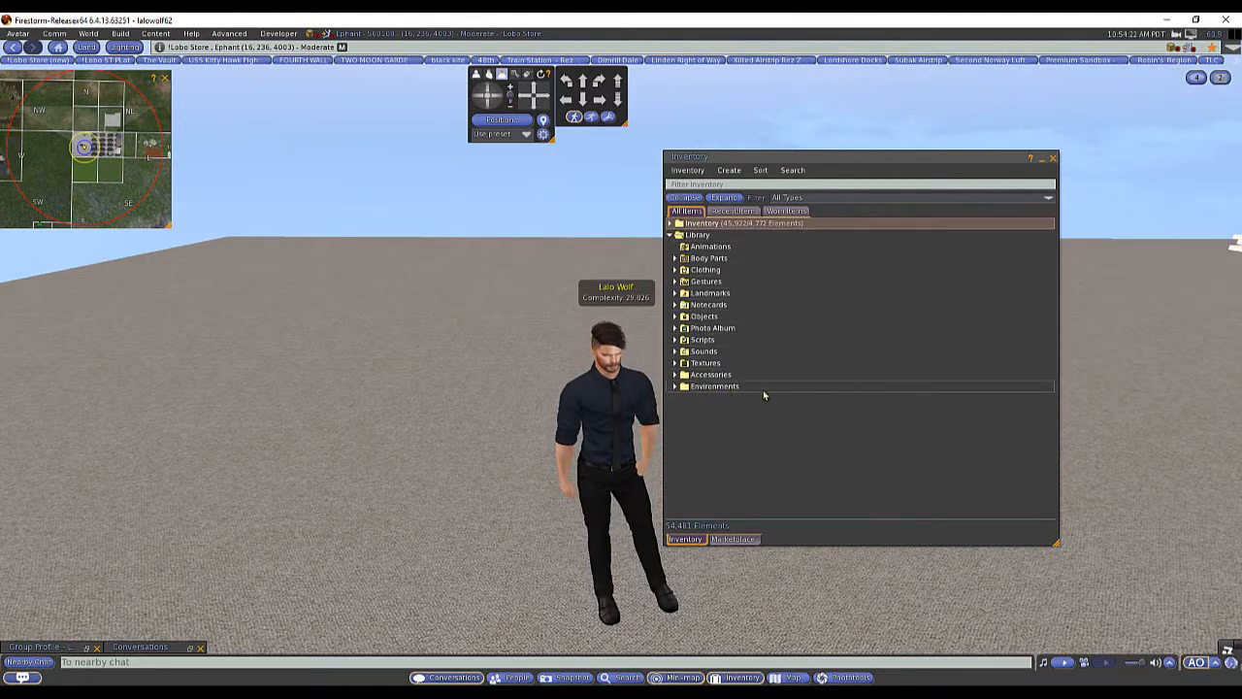
{"action": "left_click", "coordinate": [677, 388]}
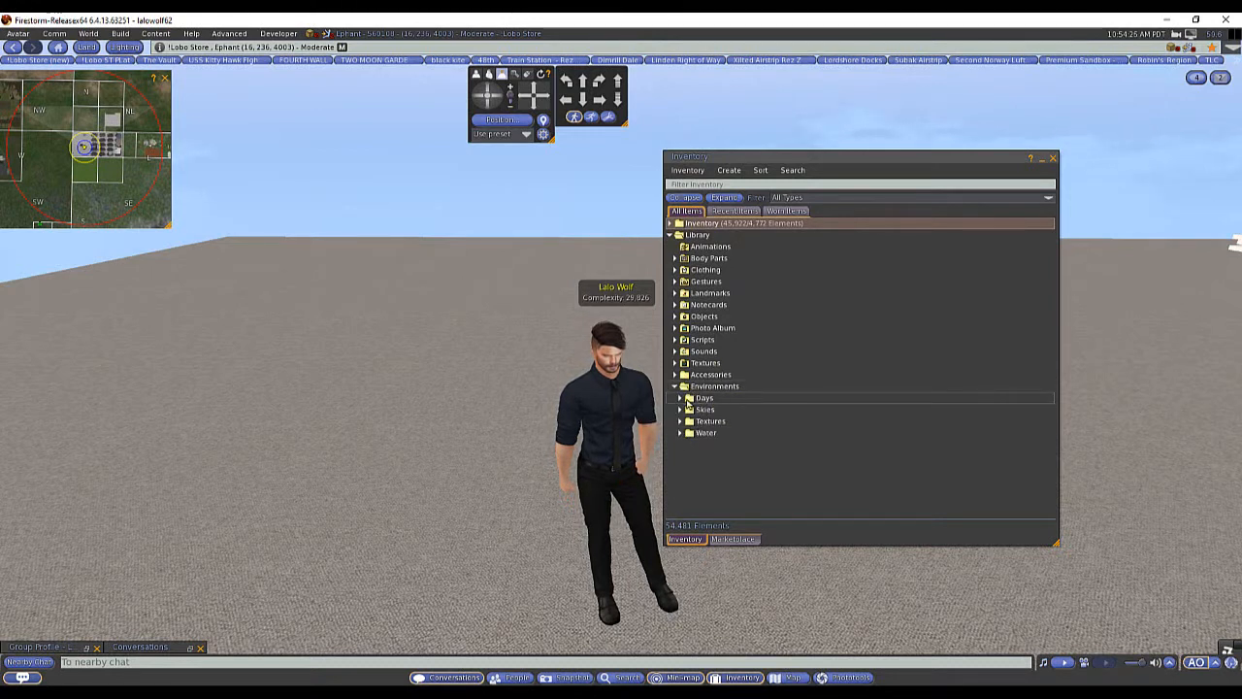
{"action": "left_click", "coordinate": [681, 402]}
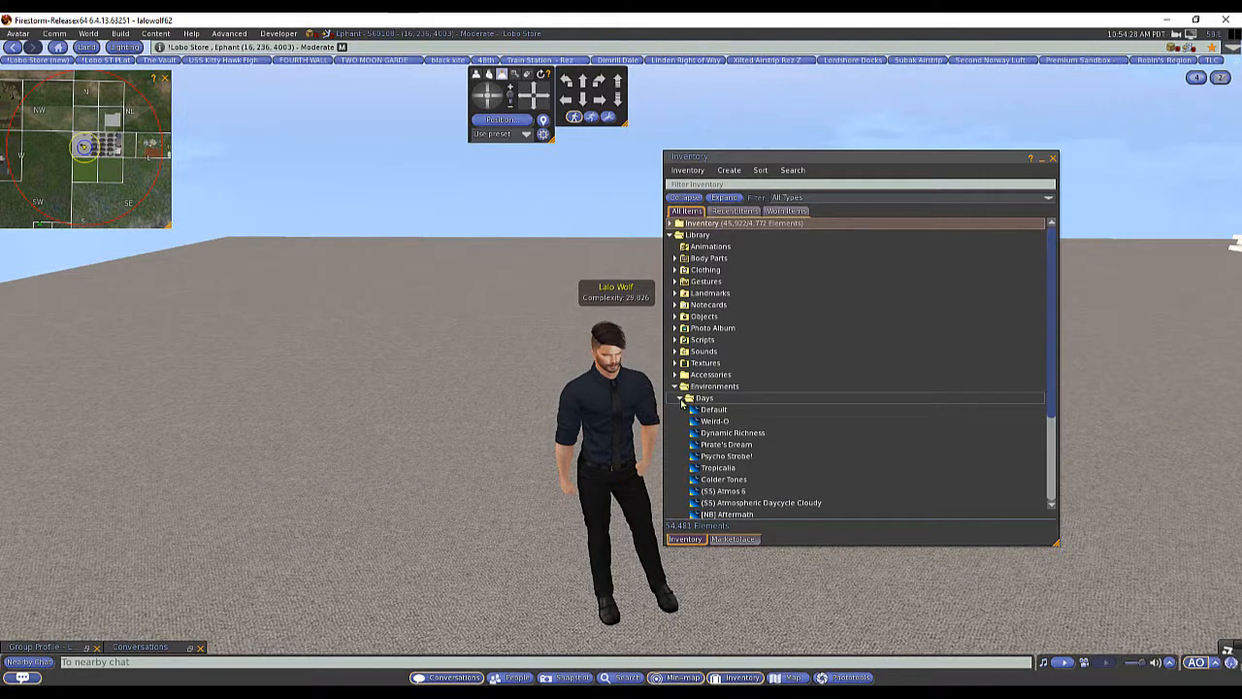
{"action": "left_click", "coordinate": [680, 400]}
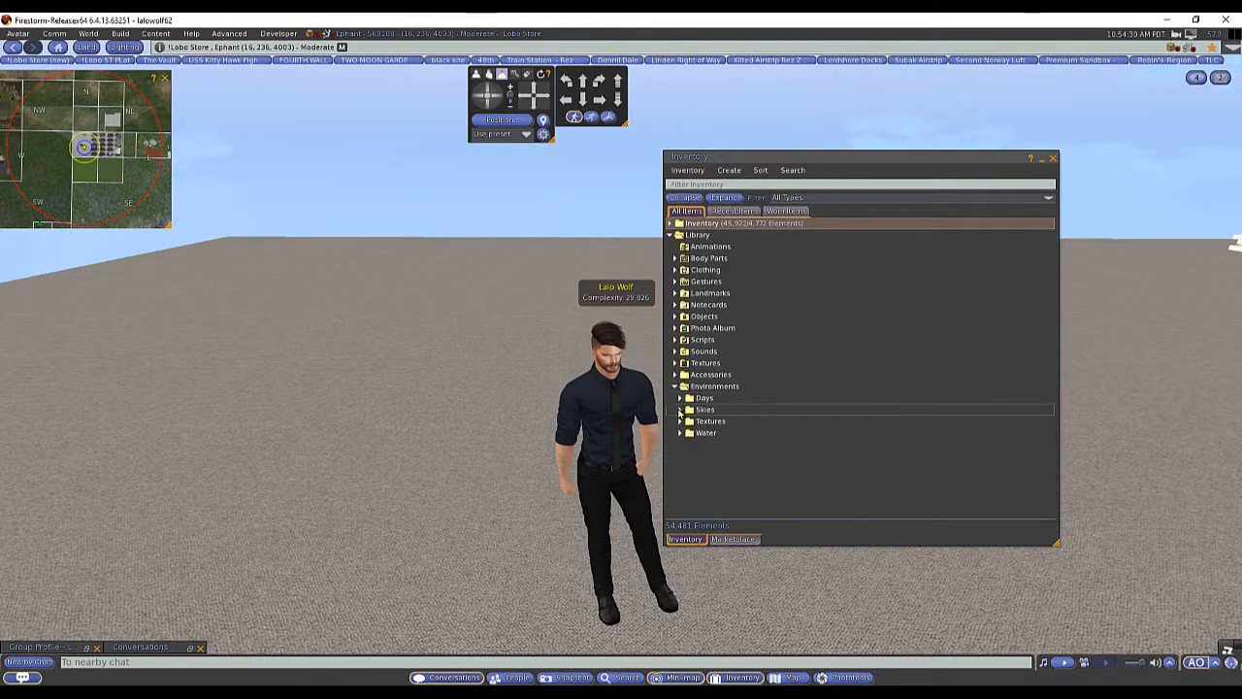
{"action": "left_click", "coordinate": [681, 411]}
{"action": "left_click", "coordinate": [681, 411]}
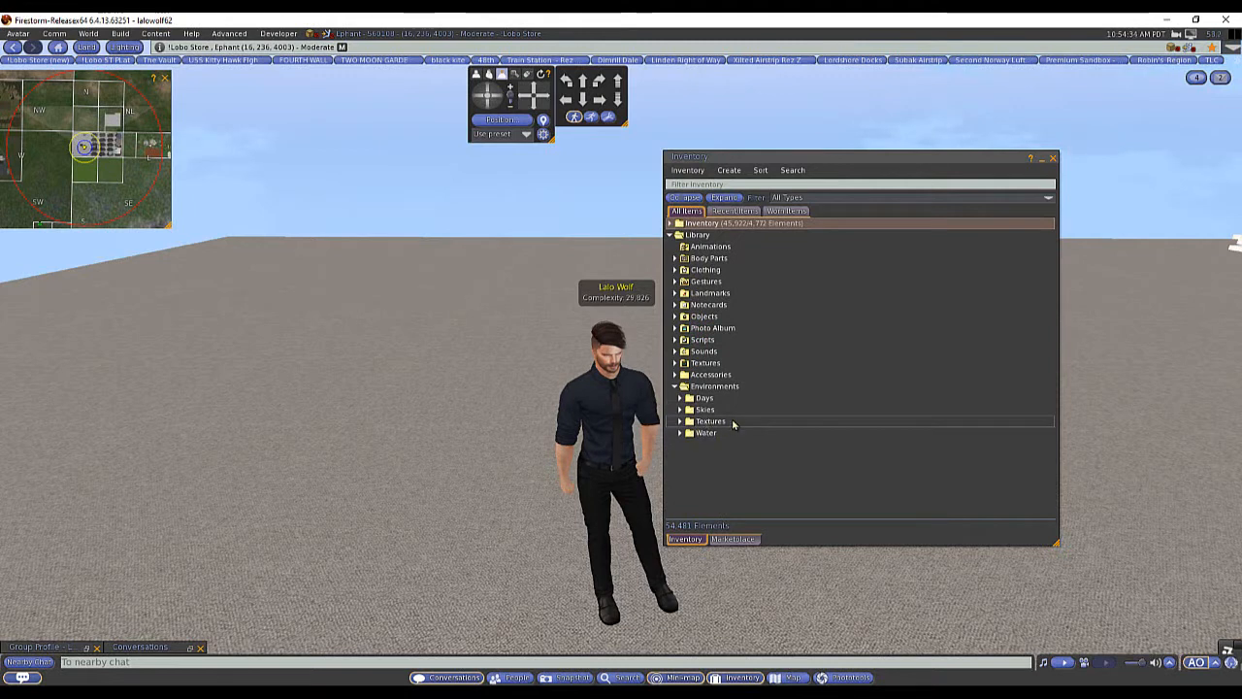
Inspect the Water and Skies presets in the Library's Environments folder and minimize the inventory
{"action": "left_click", "coordinate": [680, 432]}
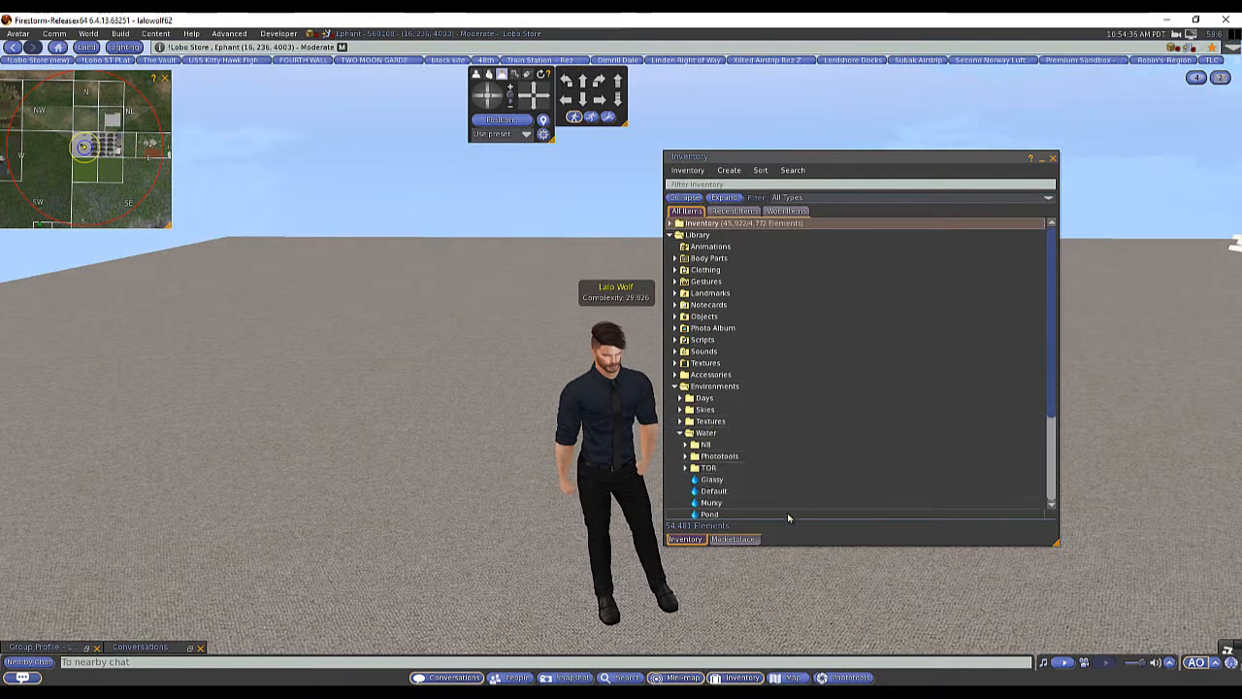
{"action": "scroll", "coordinate": [787, 510], "scroll_direction": "down", "scroll_amount": 3}
{"action": "scroll", "coordinate": [788, 504], "scroll_direction": "up", "scroll_amount": 2}
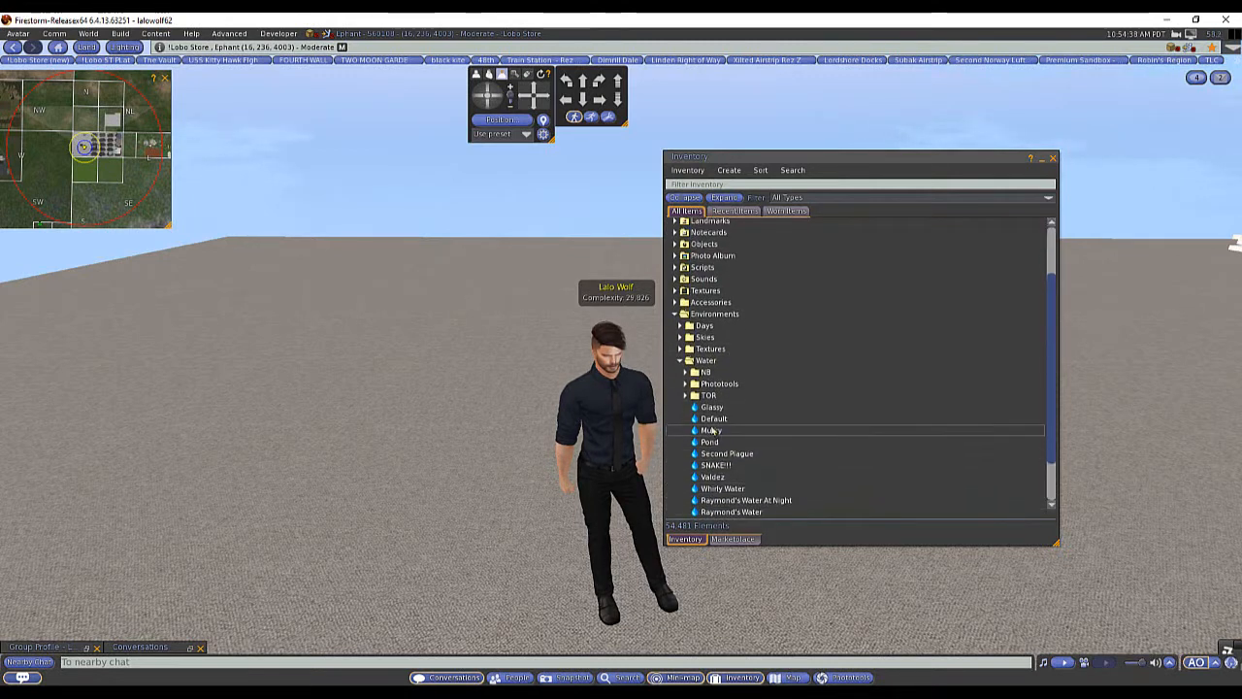
{"action": "left_click", "coordinate": [681, 361]}
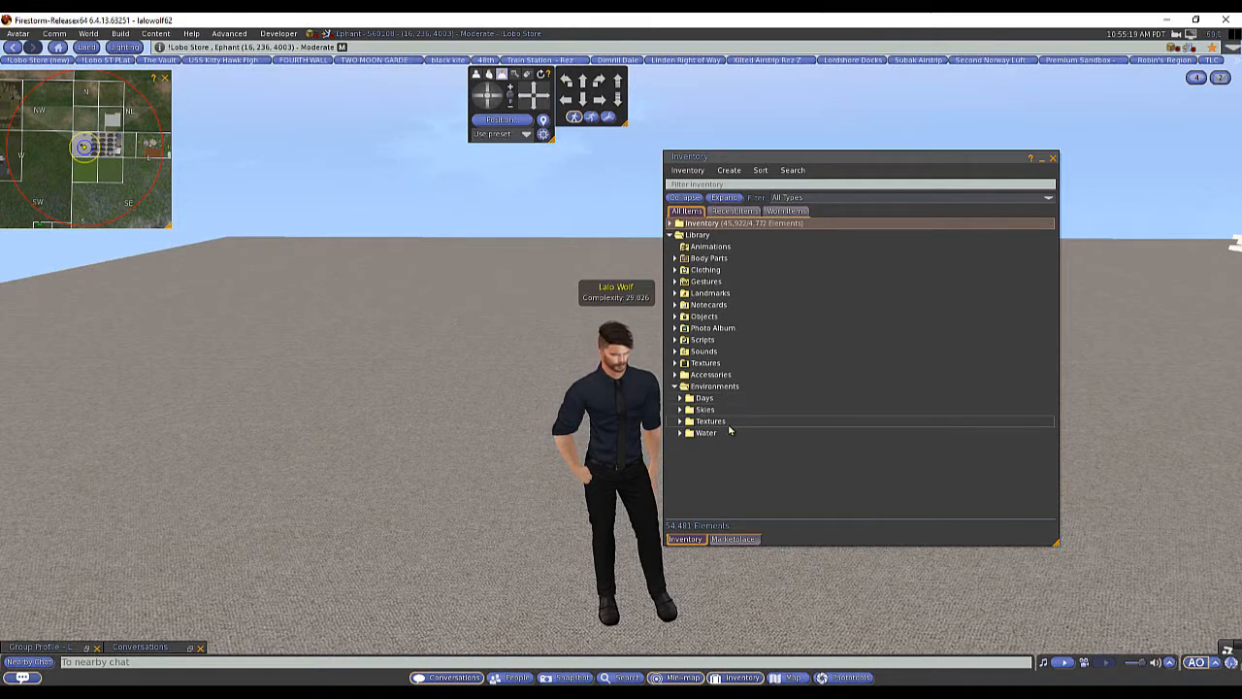
{"action": "left_click", "coordinate": [681, 410]}
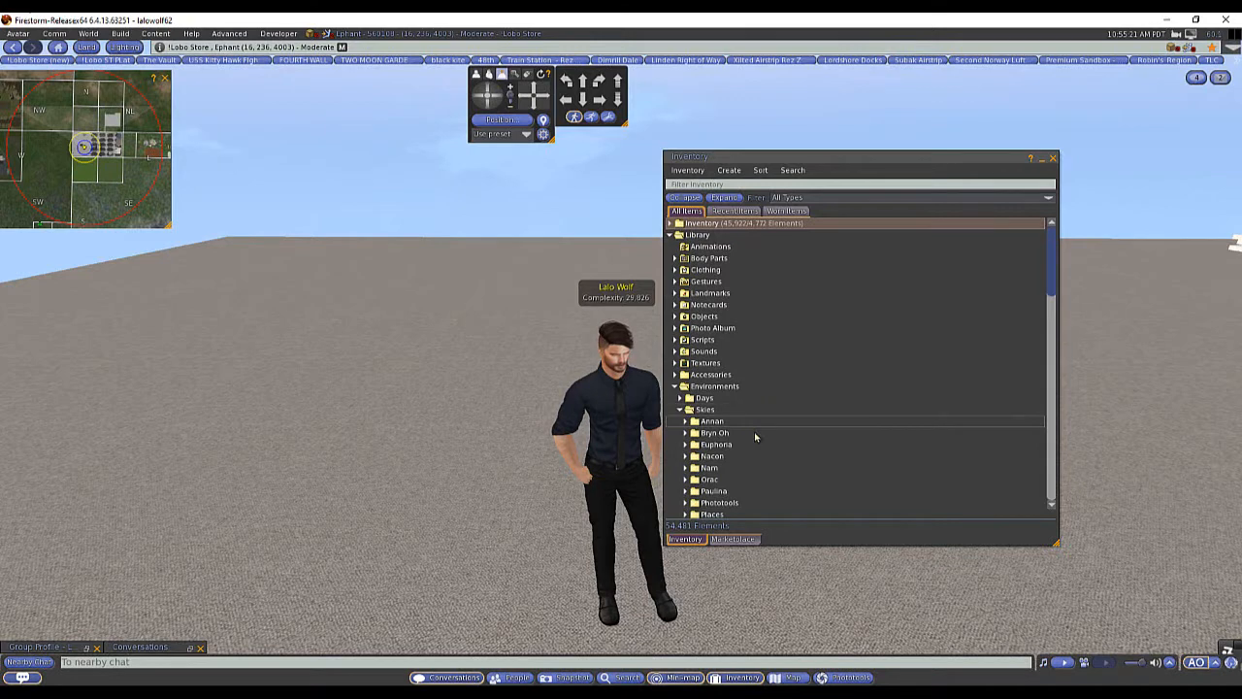
{"action": "left_click", "coordinate": [681, 411]}
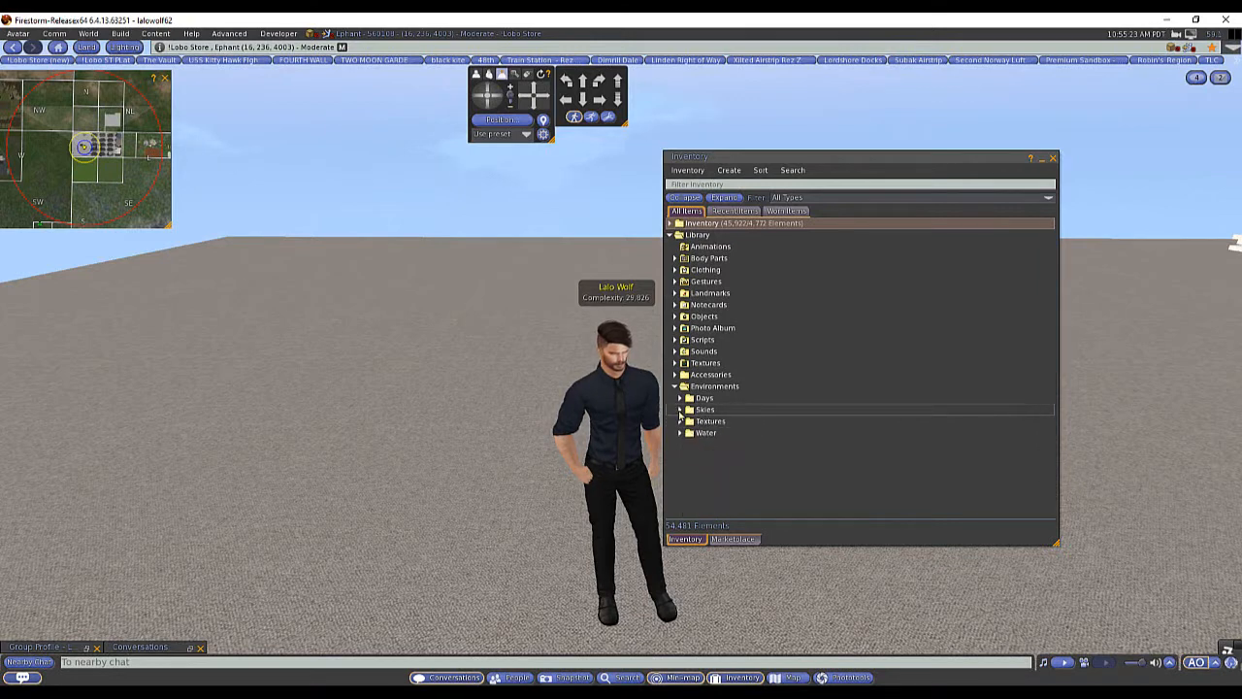
{"action": "left_click", "coordinate": [1042, 161]}
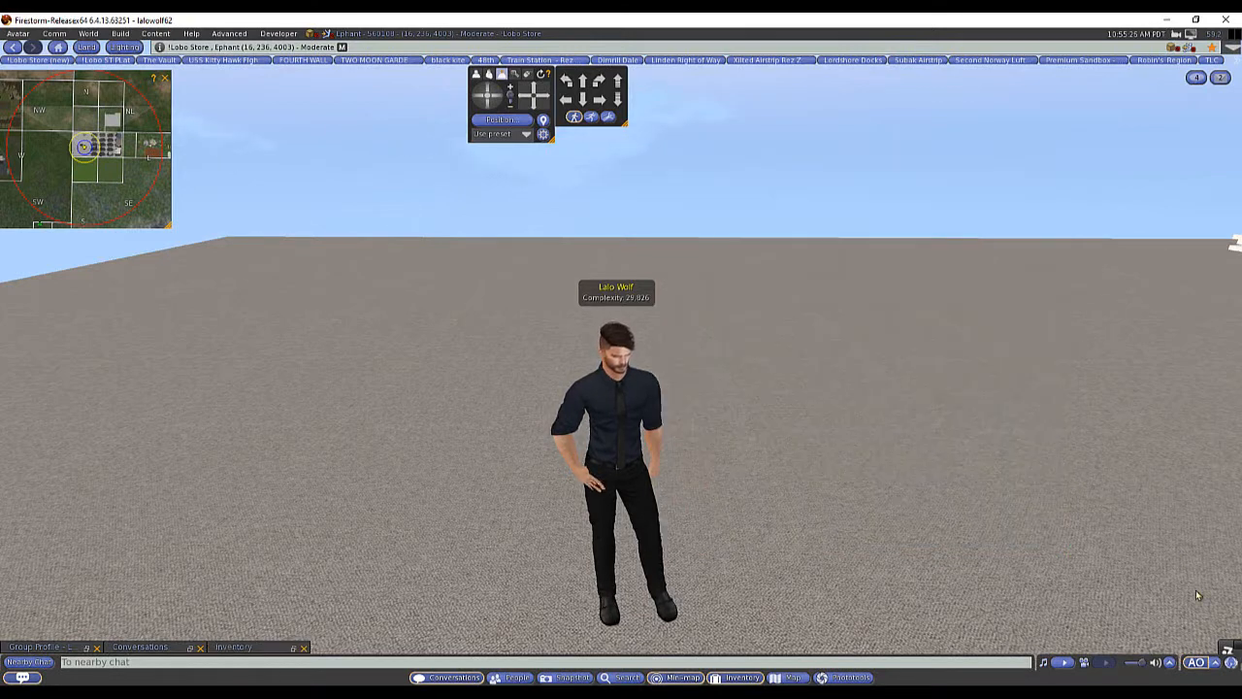
Set the Sky preset to CalWL in Quick Preferences and minimize the preferences window
{"action": "left_click", "coordinate": [1230, 664]}
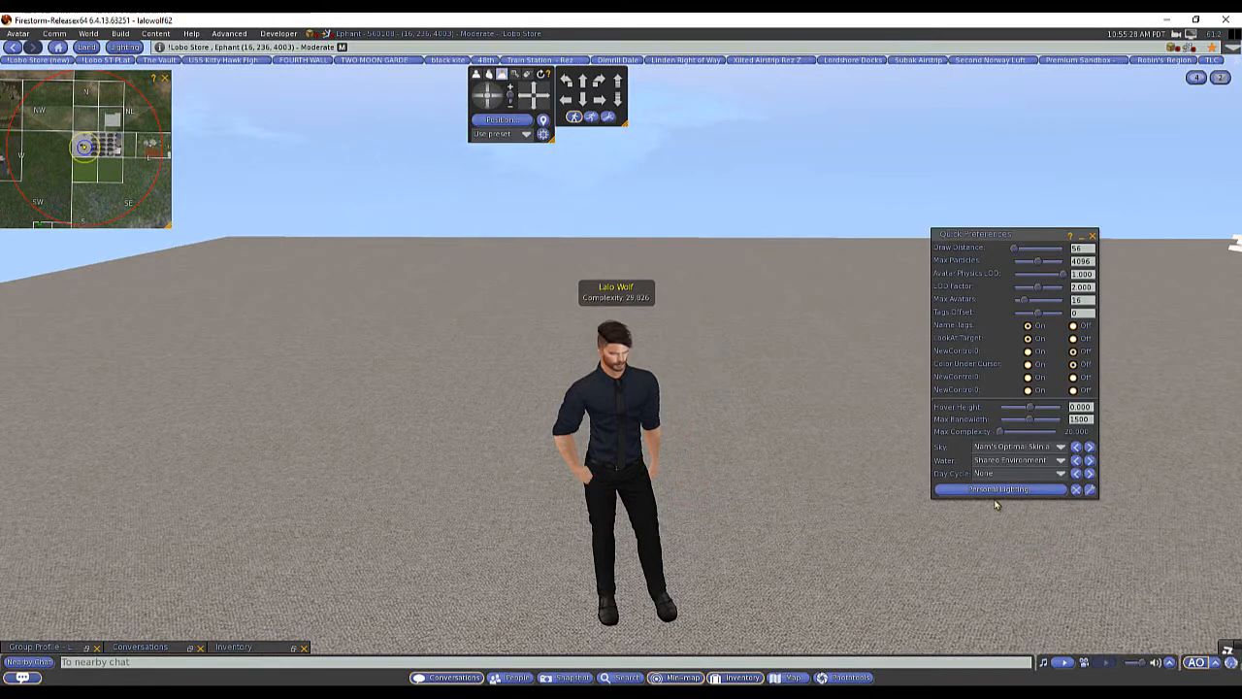
{"action": "left_click", "coordinate": [1019, 446]}
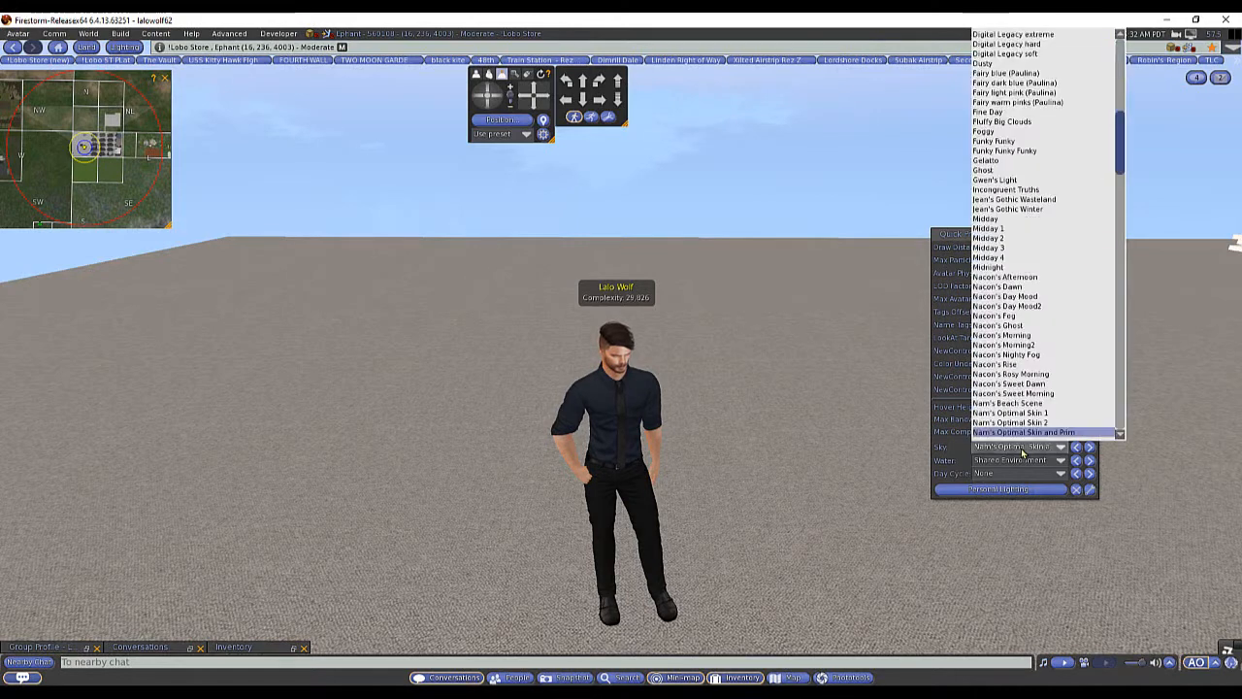
{"action": "scroll", "coordinate": [1124, 97], "scroll_direction": "up", "scroll_amount": 15}
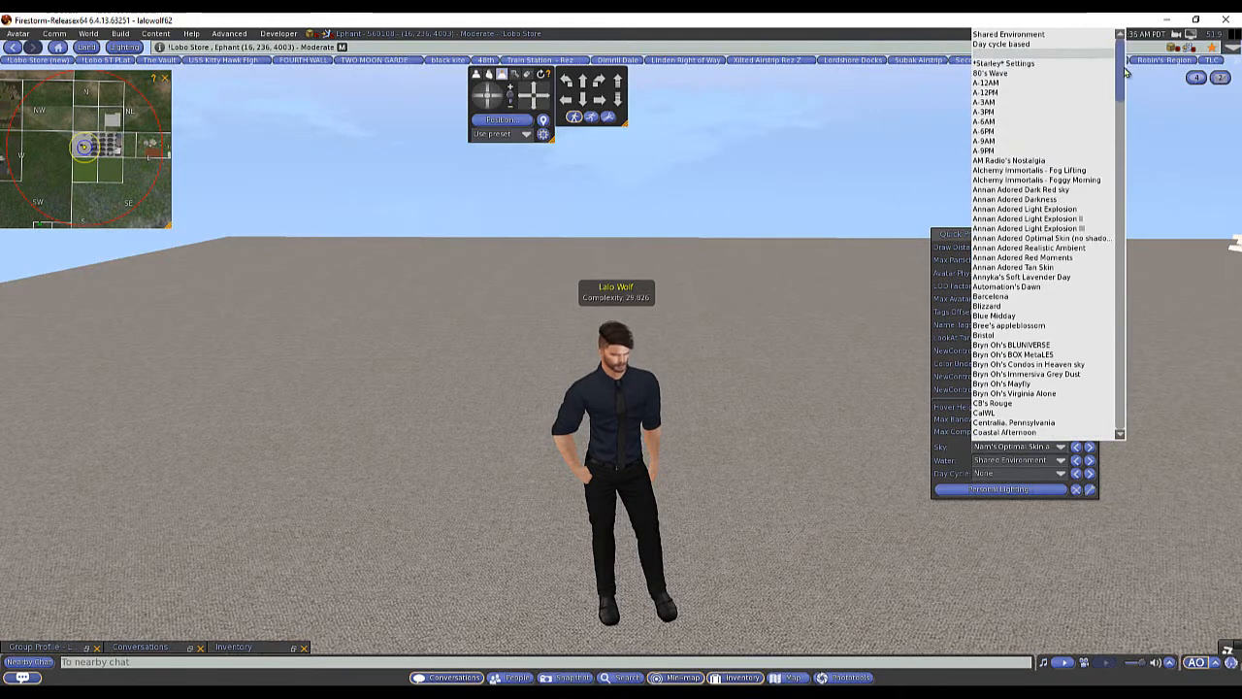
{"action": "left_click_drag", "start_coordinate": [1126, 62], "coordinate": [1124, 165]}
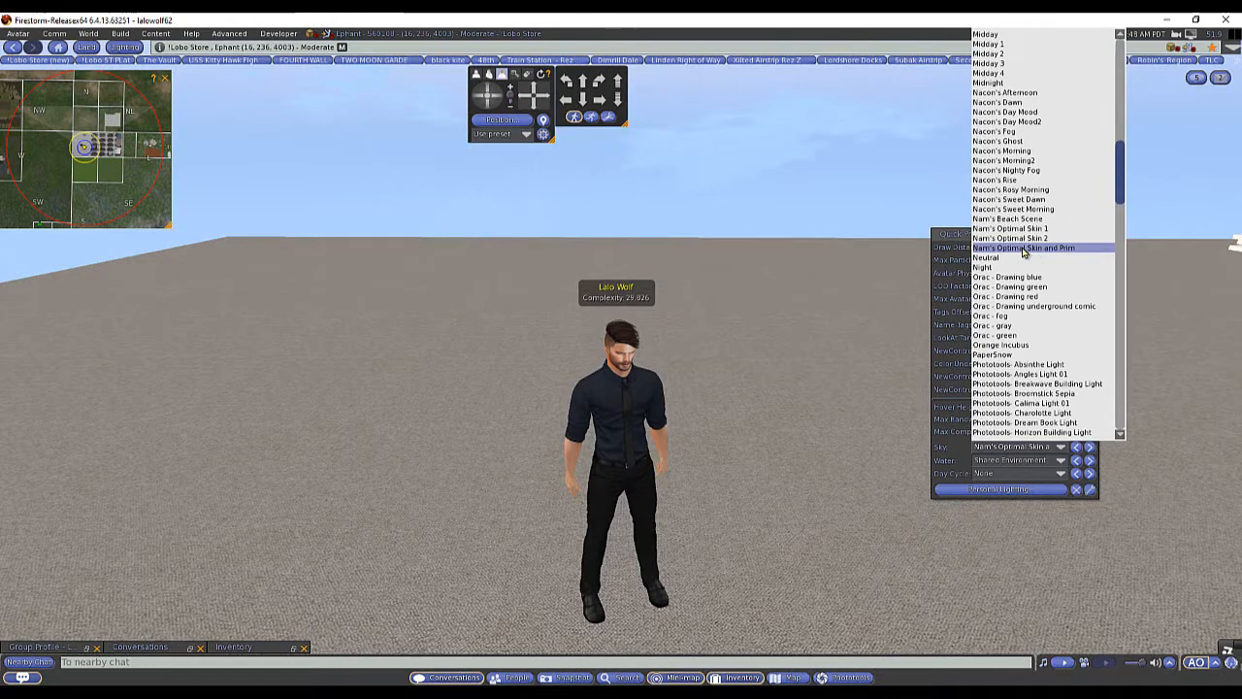
{"action": "scroll", "coordinate": [1024, 253], "scroll_direction": "up", "scroll_amount": 6}
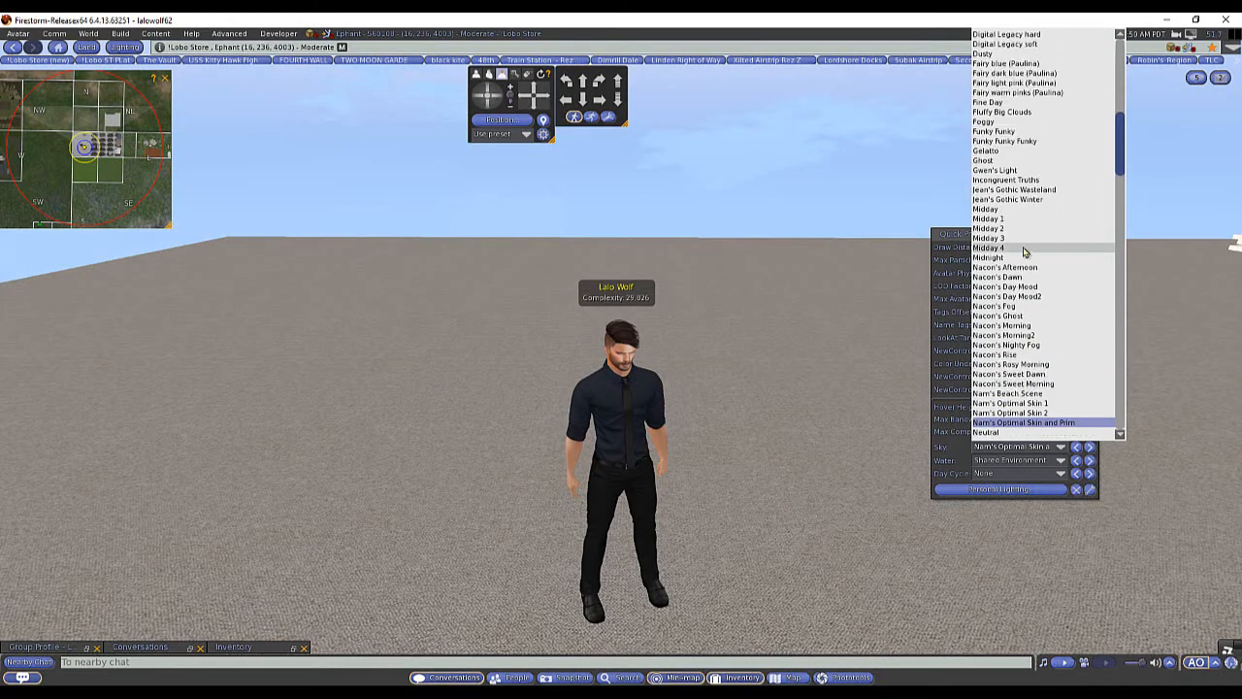
{"action": "scroll", "coordinate": [1037, 199], "scroll_direction": "up", "scroll_amount": 4}
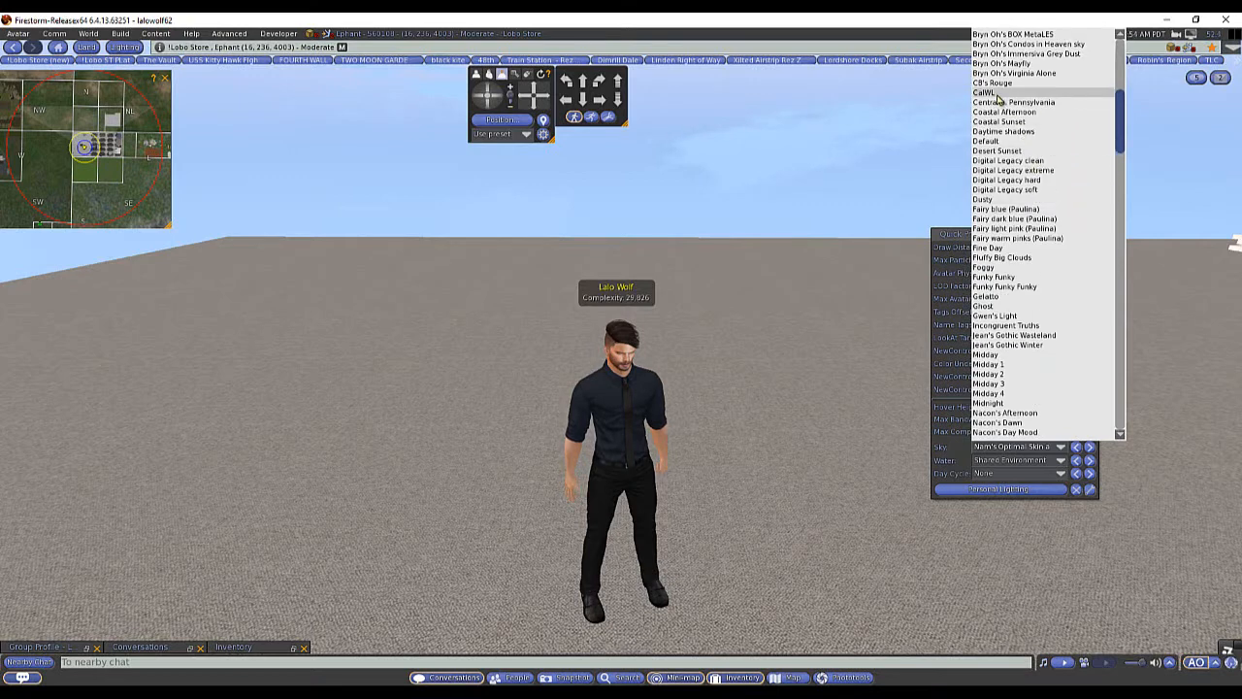
{"action": "left_click", "coordinate": [997, 95]}
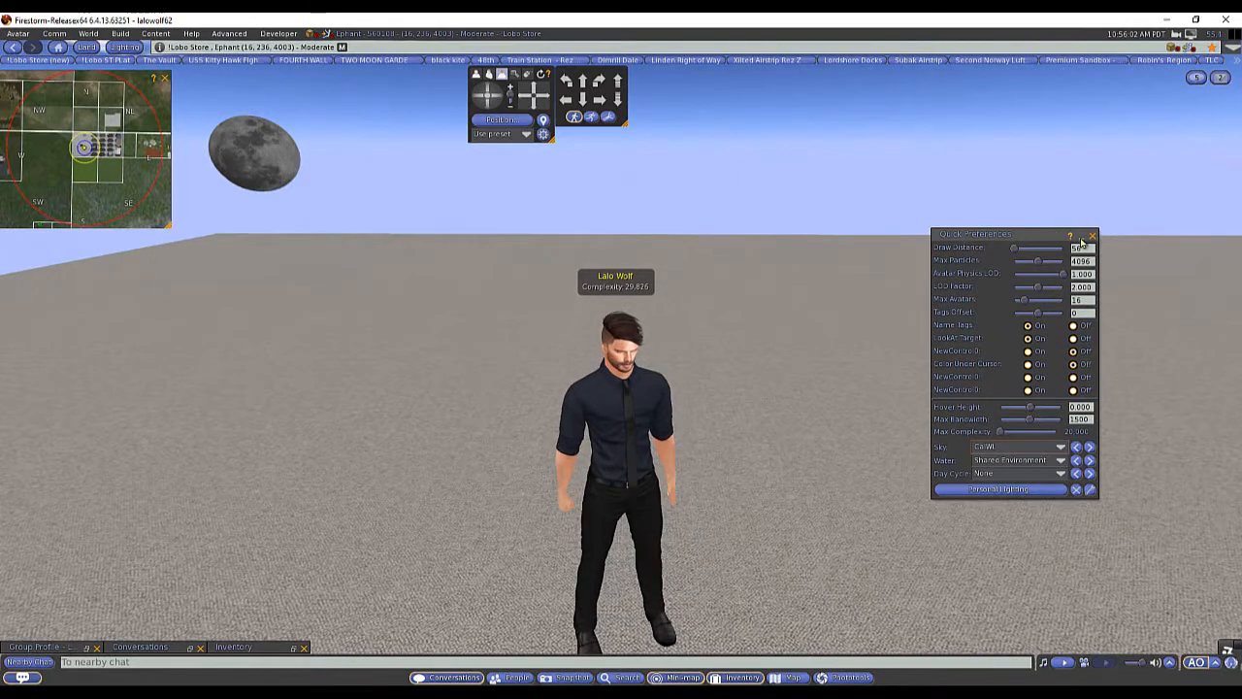
{"action": "left_click", "coordinate": [1081, 236]}
Turn the avatar around on the platform, lift off into flight and enlarge the mini-map
{"action": "key", "text": "Up"}
{"action": "key", "text": "Right"}
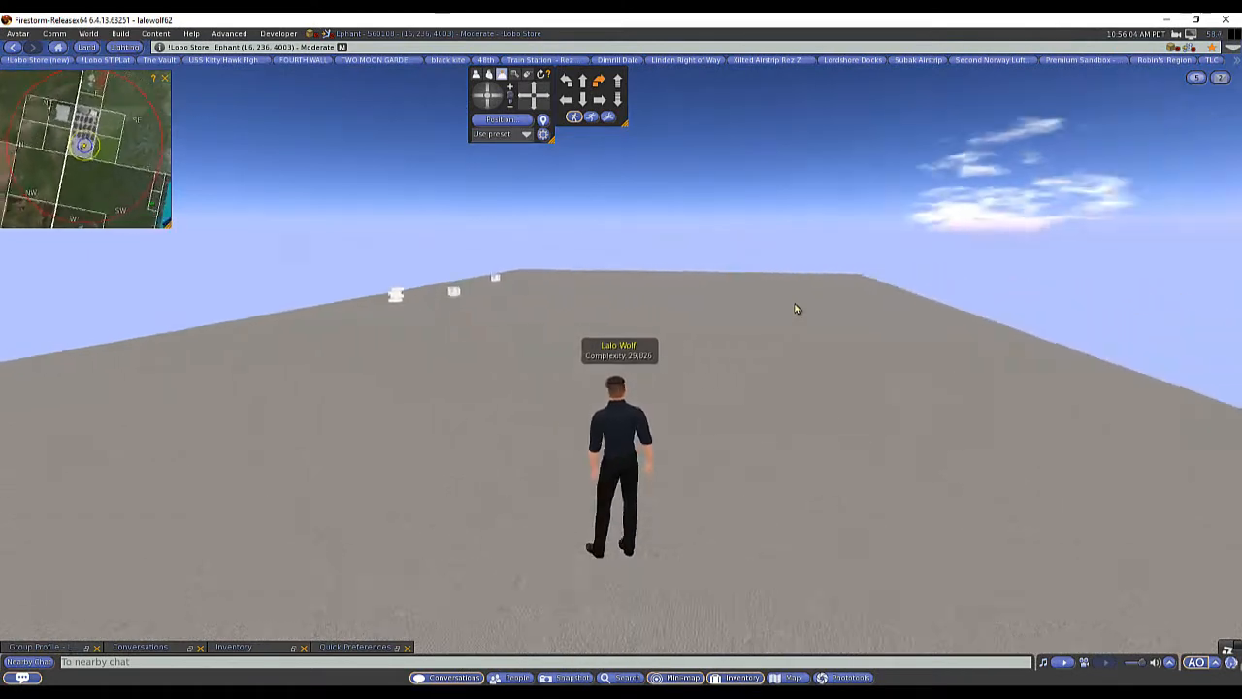
{"action": "key", "text": "Page_Up"}
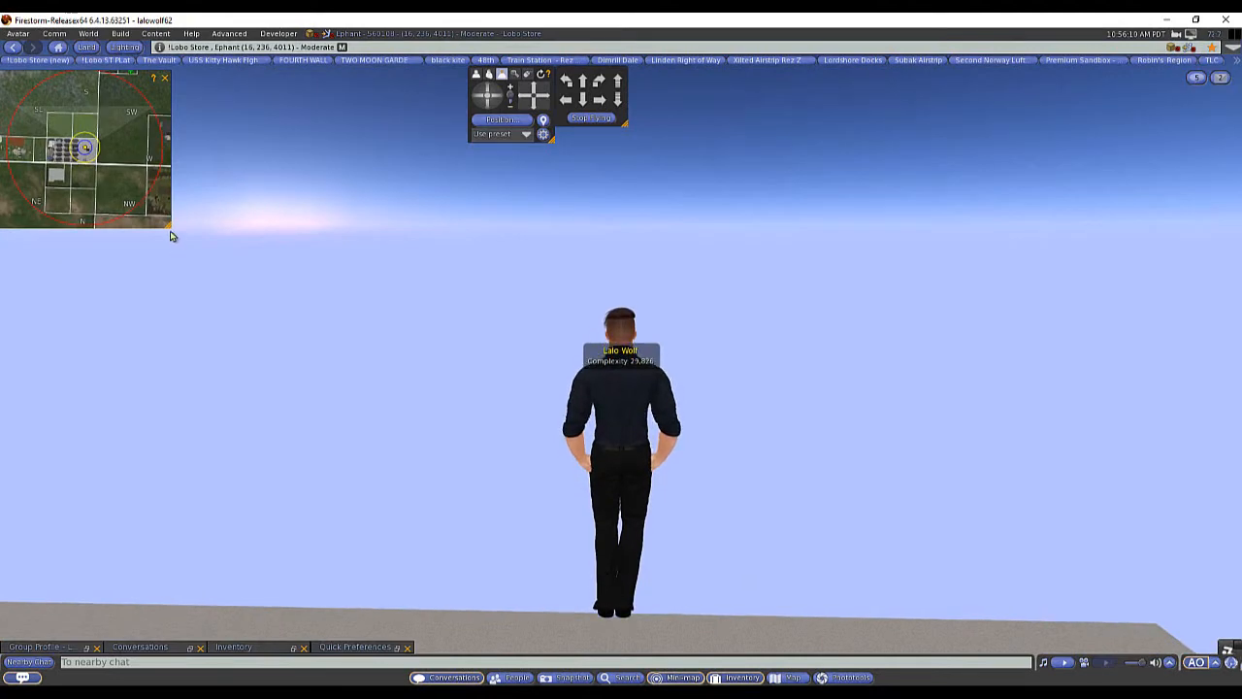
{"action": "left_click_drag", "start_coordinate": [168, 225], "coordinate": [239, 353]}
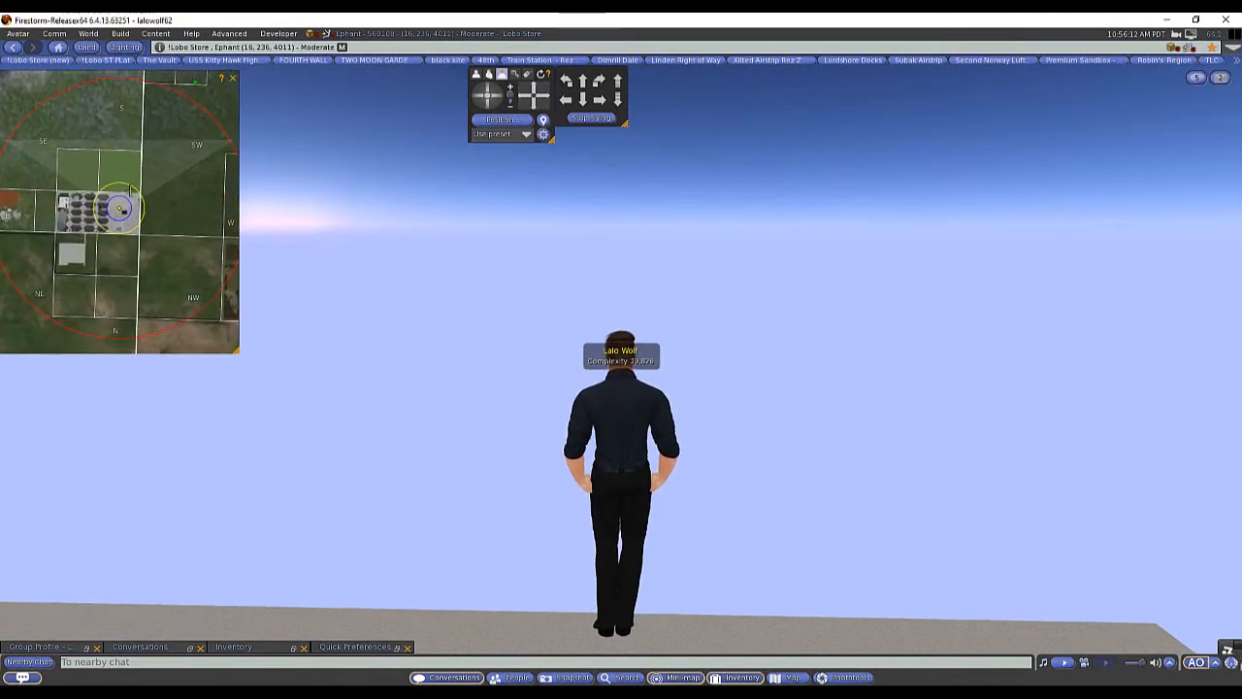
Fly over Lote 1 to the neighbouring Abandoned Land and examine the personal sky setting across the parcel borders
{"action": "key", "text": "Page_Up"}
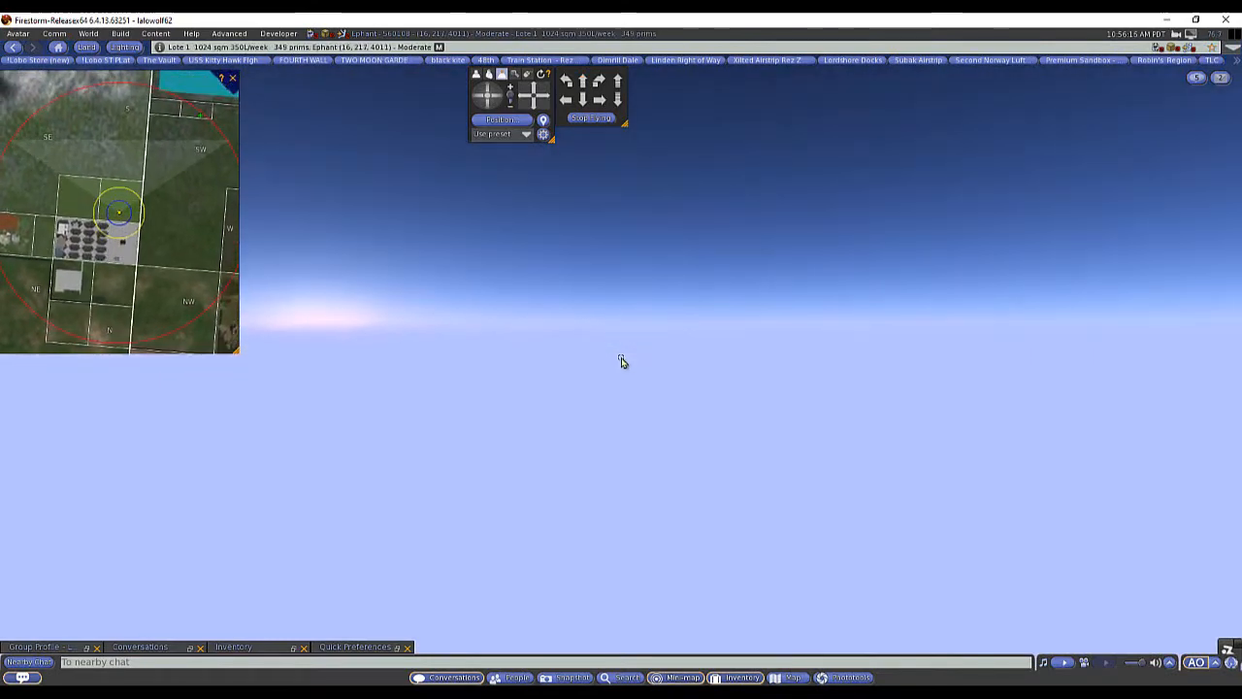
{"action": "key", "text": "Up"}
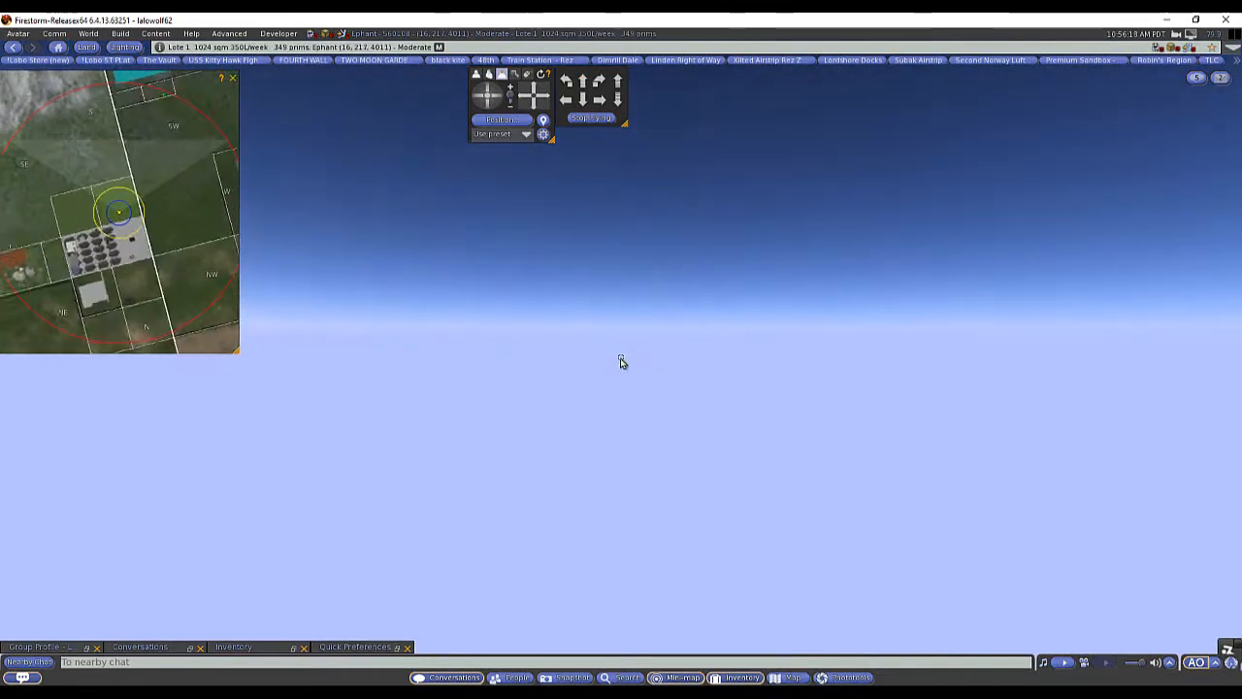
{"action": "key", "text": "Left"}
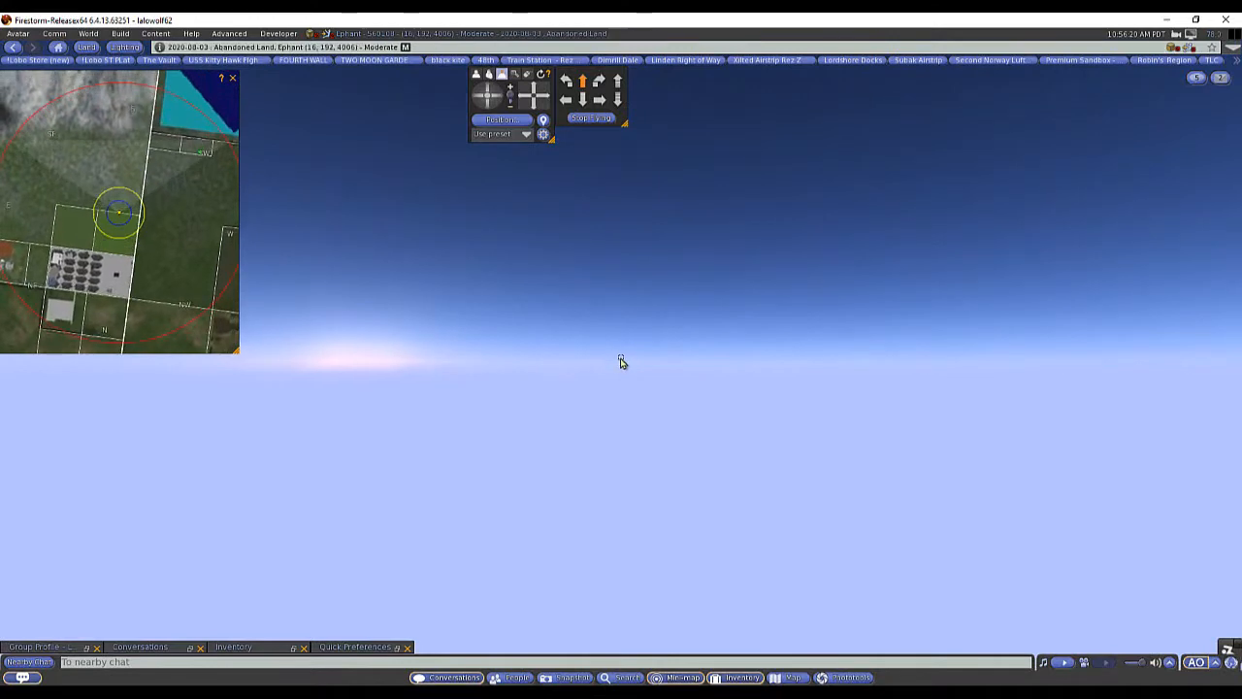
{"action": "key", "text": "Up"}
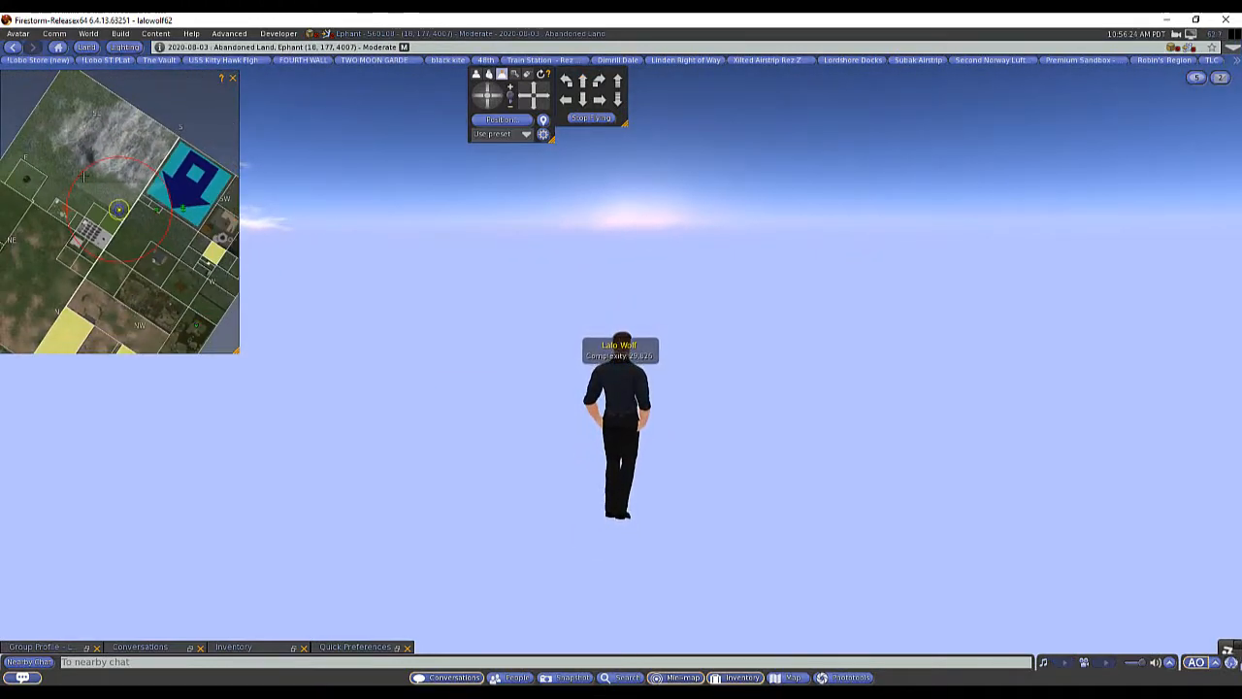
{"action": "key", "text": "Left"}
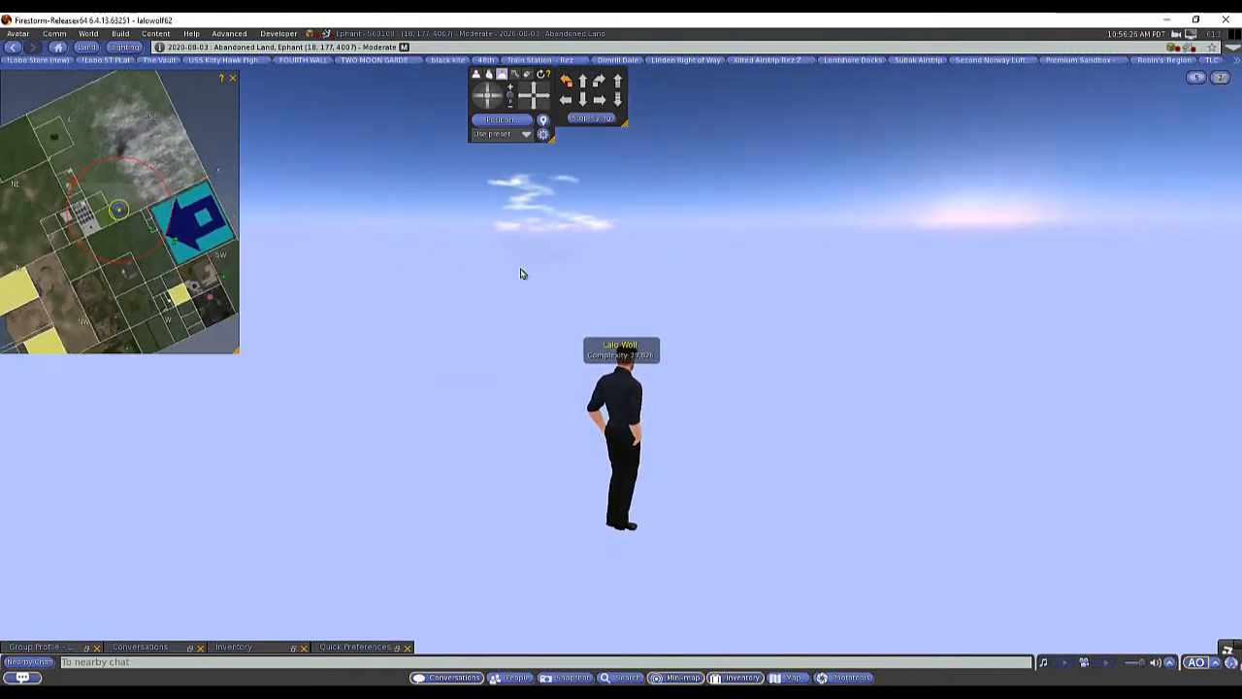
{"action": "scroll", "coordinate": [520, 273], "scroll_direction": "up", "scroll_amount": 5}
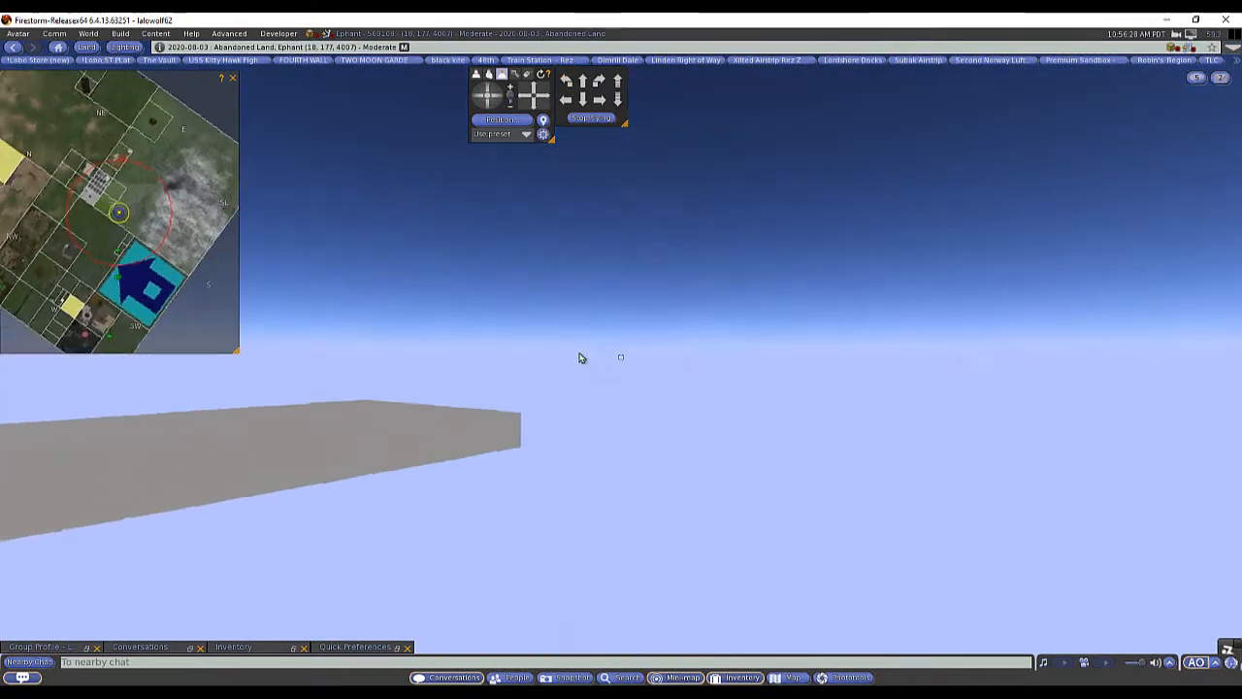
Fly back over Lote 1 onto the !Lobo Store platform, stop flying and view the avatar from the front
{"action": "key", "text": "Left"}
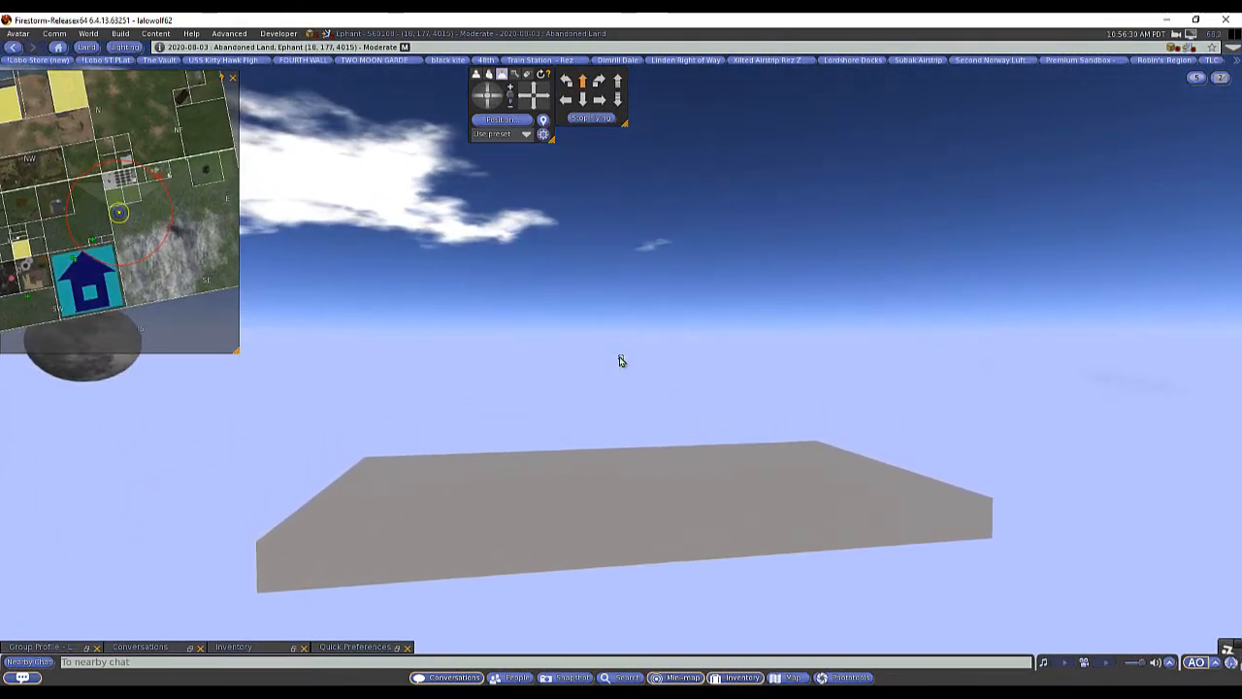
{"action": "key", "text": "Up"}
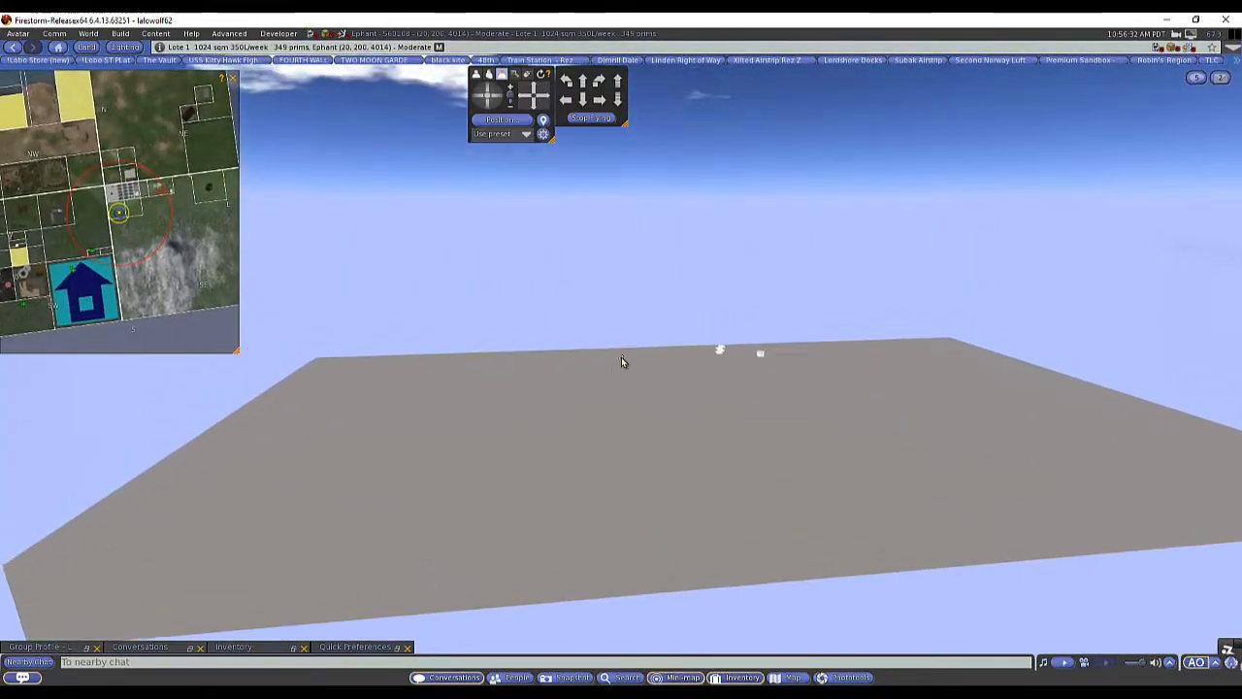
{"action": "key", "text": "Page_Up"}
{"action": "key", "text": "Up"}
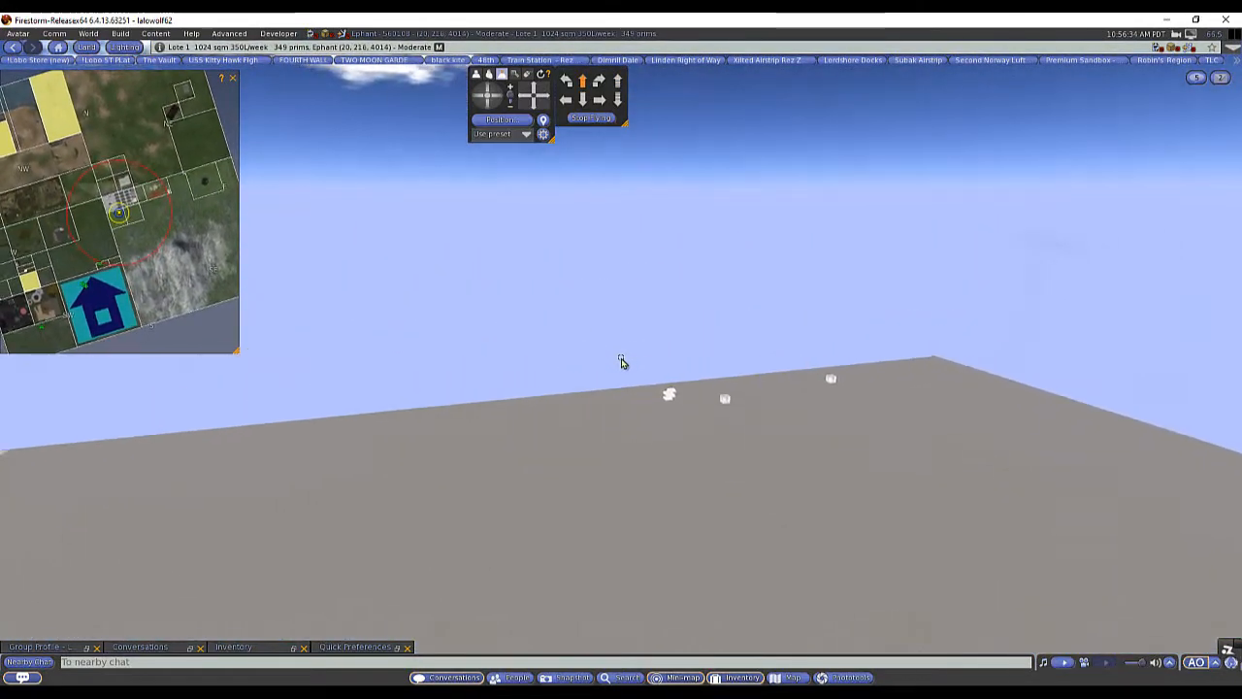
{"action": "key", "text": "Page_Down"}
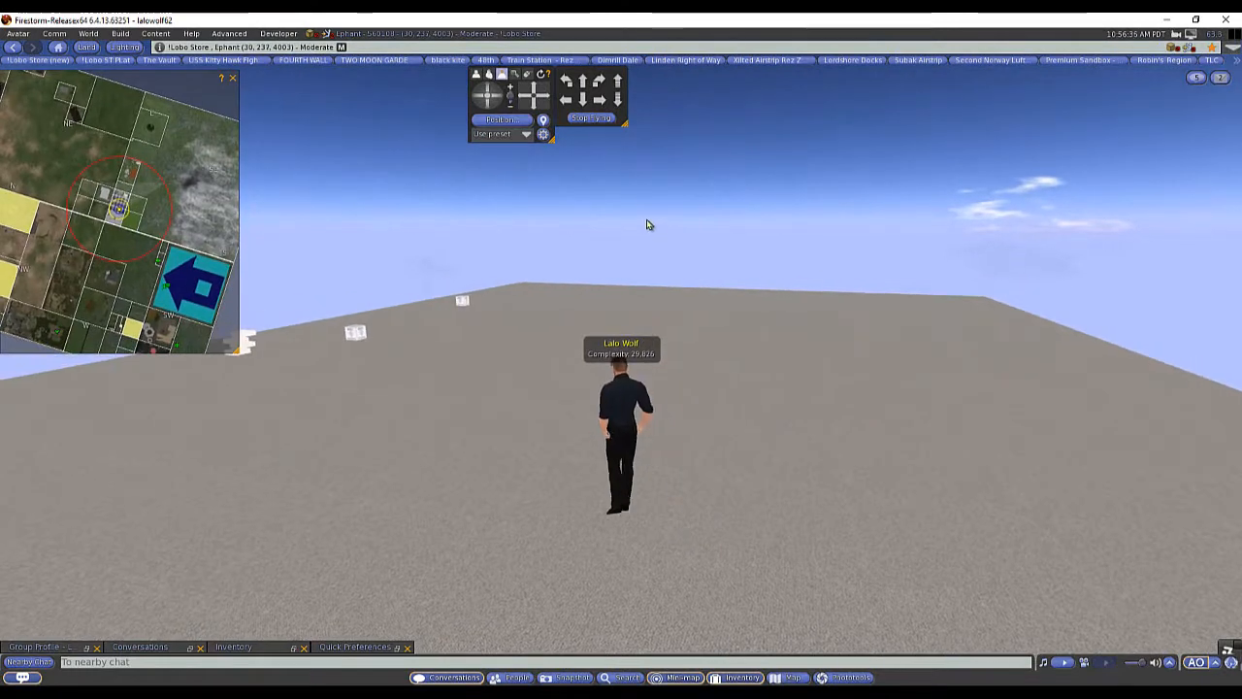
{"action": "left_click", "coordinate": [593, 118]}
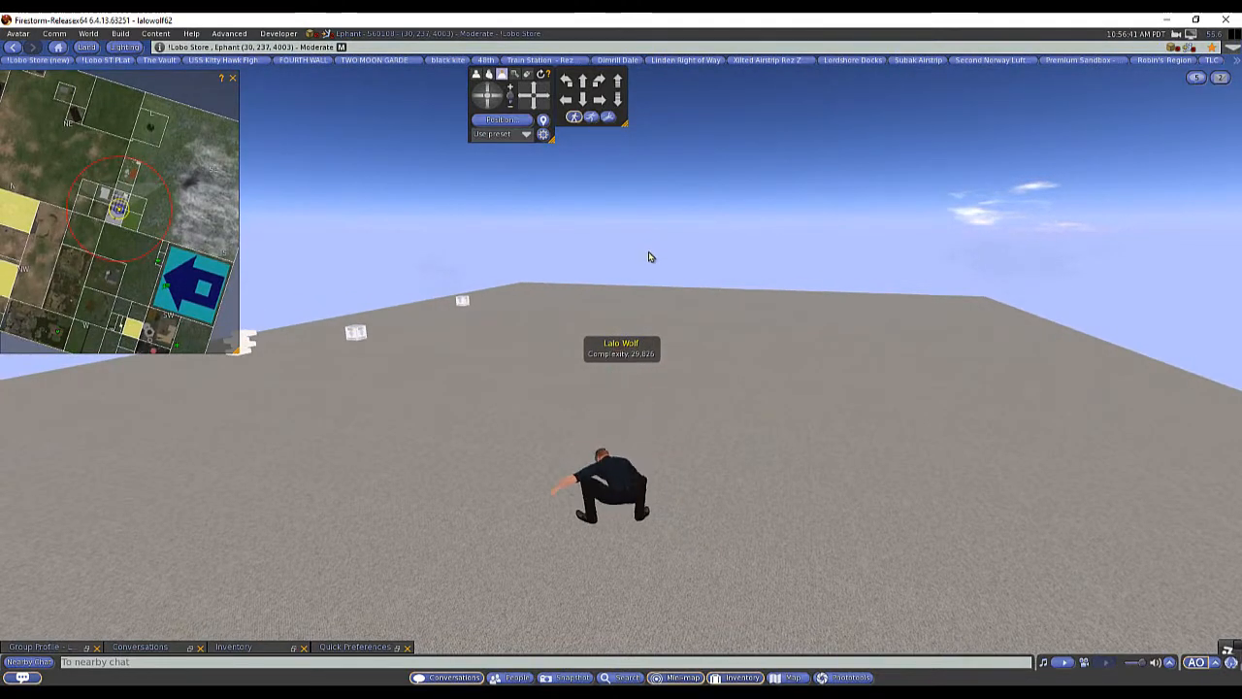
{"action": "left_click_drag", "start_coordinate": [480, 95], "coordinate": [479, 103]}
{"action": "scroll", "coordinate": [561, 255], "scroll_direction": "up", "scroll_amount": 4}
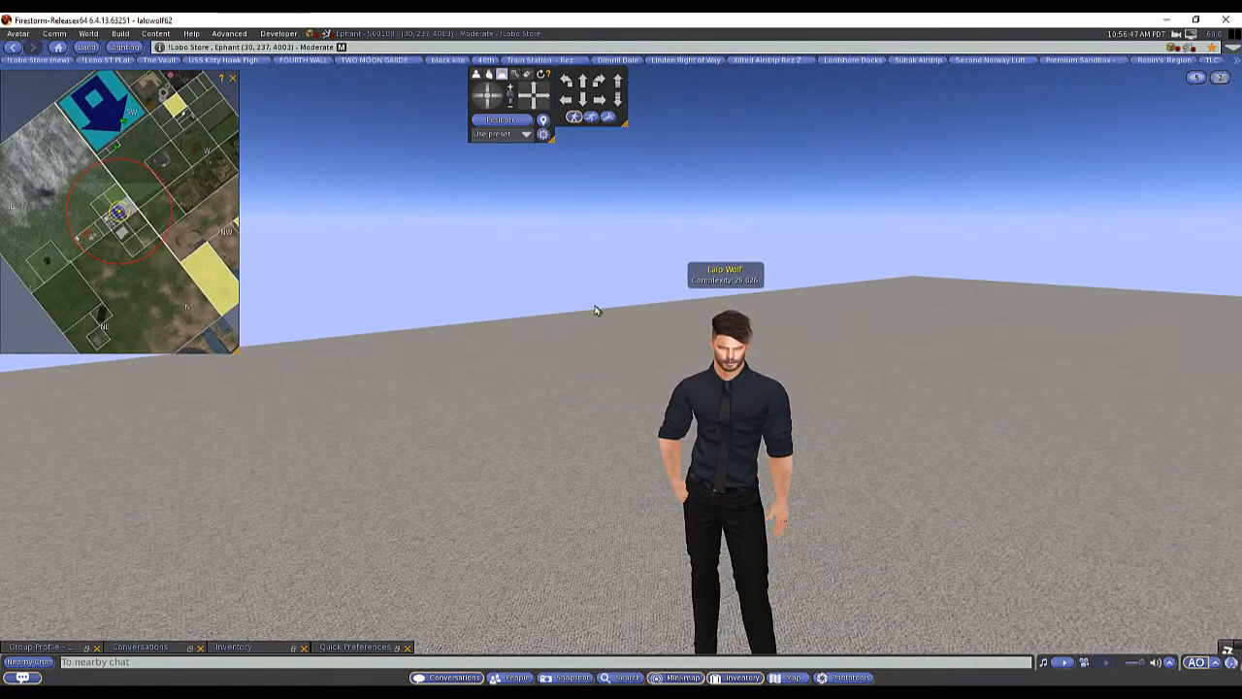
Apply the *Starley* Settings sky from the Library's Environments Skies folder only to myself and minimize the inventory
{"action": "left_click", "coordinate": [742, 677]}
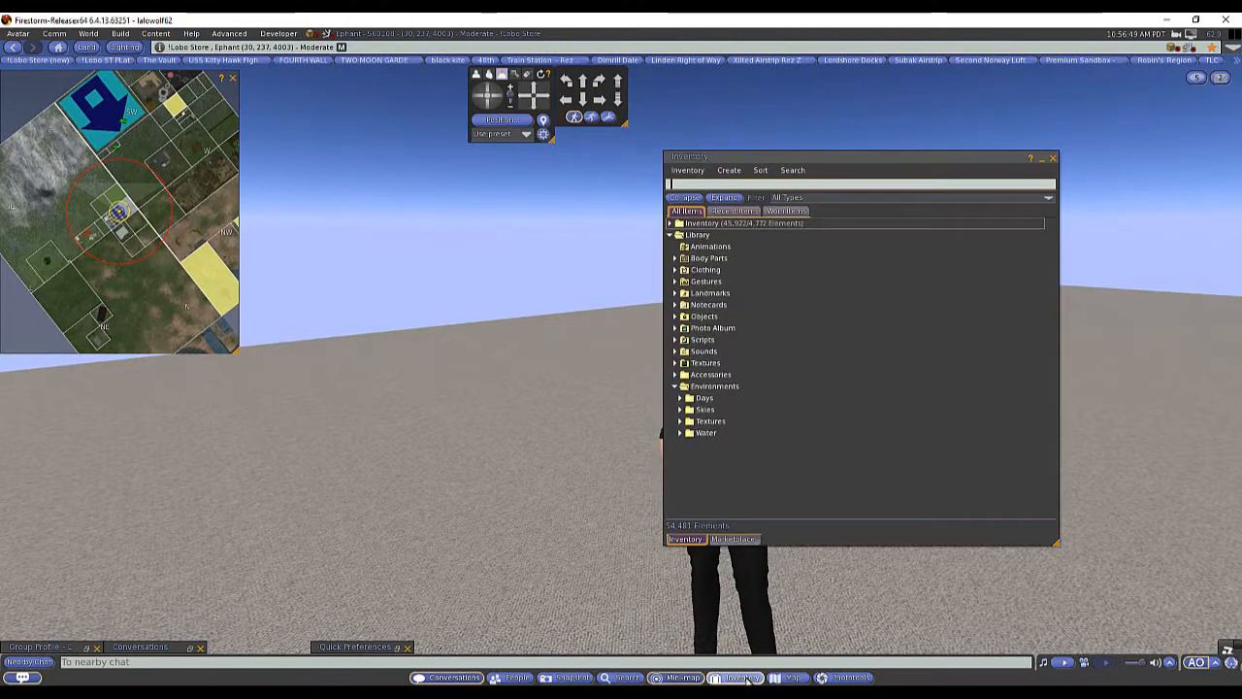
{"action": "left_click", "coordinate": [682, 410]}
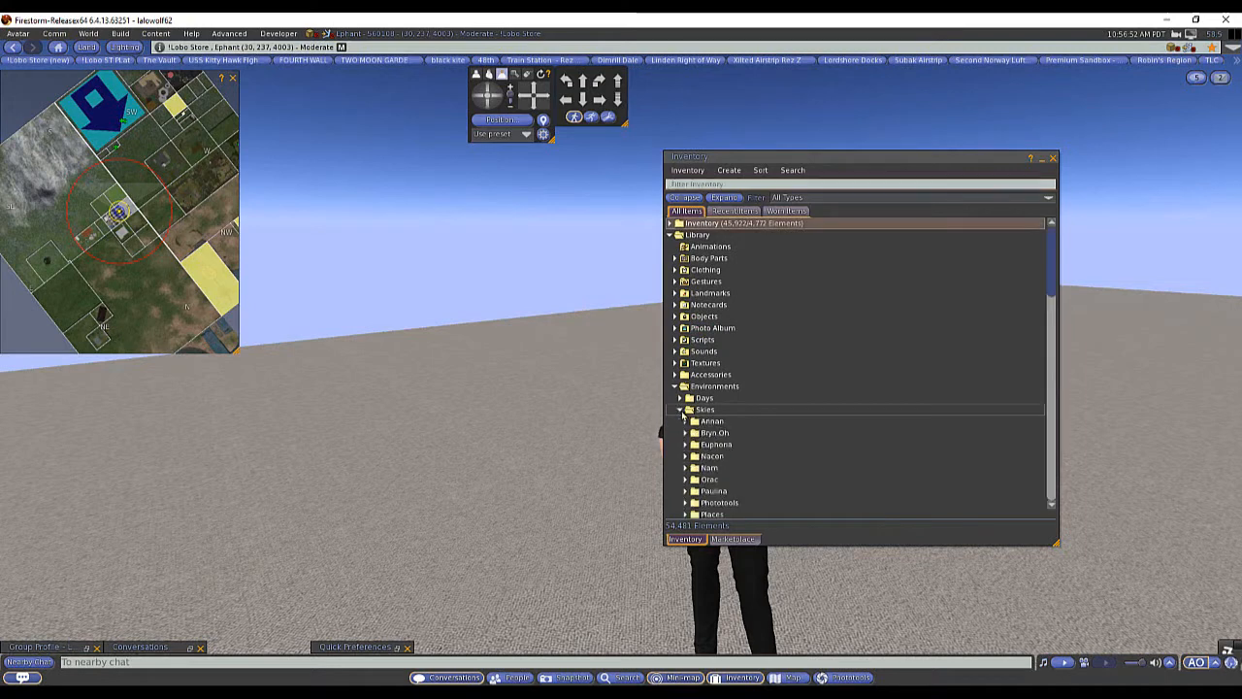
{"action": "scroll", "coordinate": [787, 432], "scroll_direction": "down", "scroll_amount": 3}
{"action": "scroll", "coordinate": [788, 437], "scroll_direction": "down", "scroll_amount": 2}
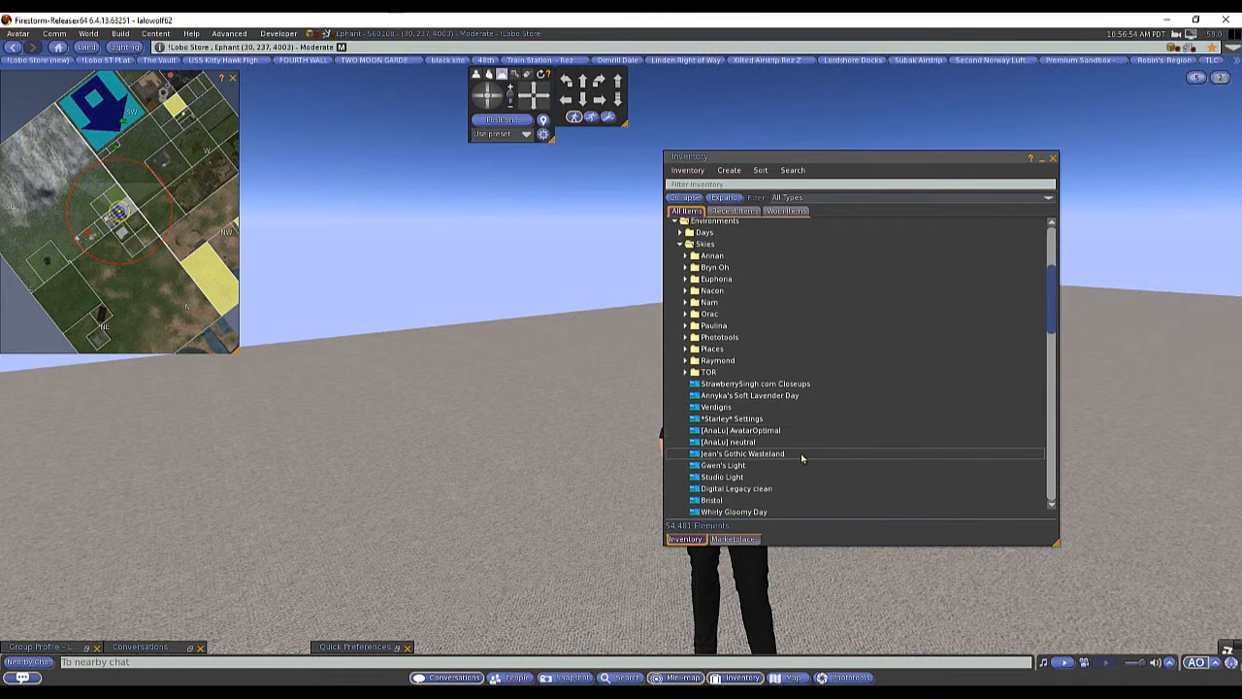
{"action": "scroll", "coordinate": [805, 455], "scroll_direction": "down", "scroll_amount": 1}
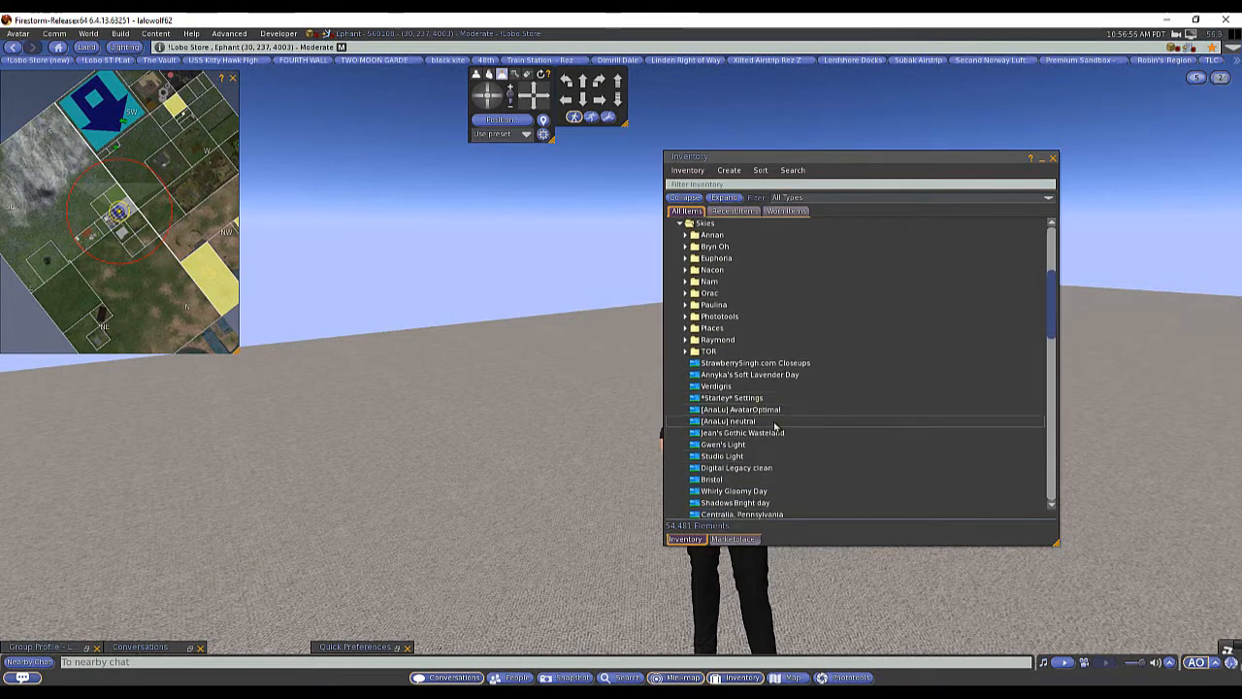
{"action": "left_click", "coordinate": [745, 400]}
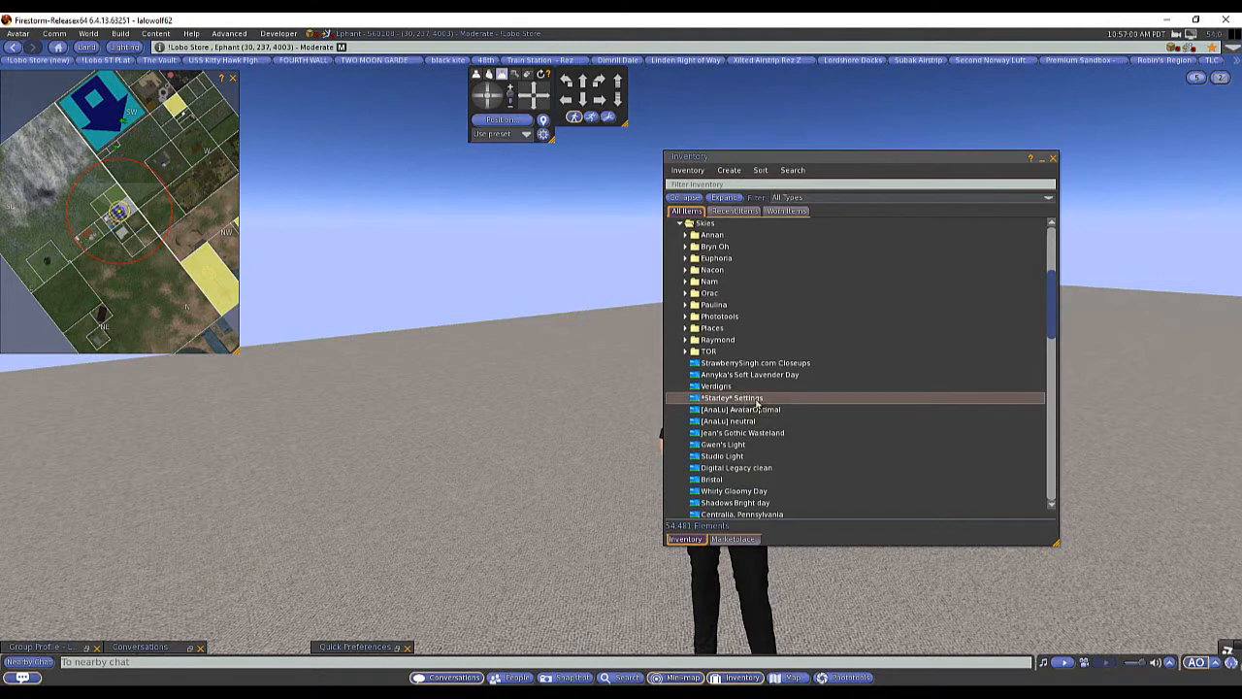
{"action": "right_click", "coordinate": [758, 402]}
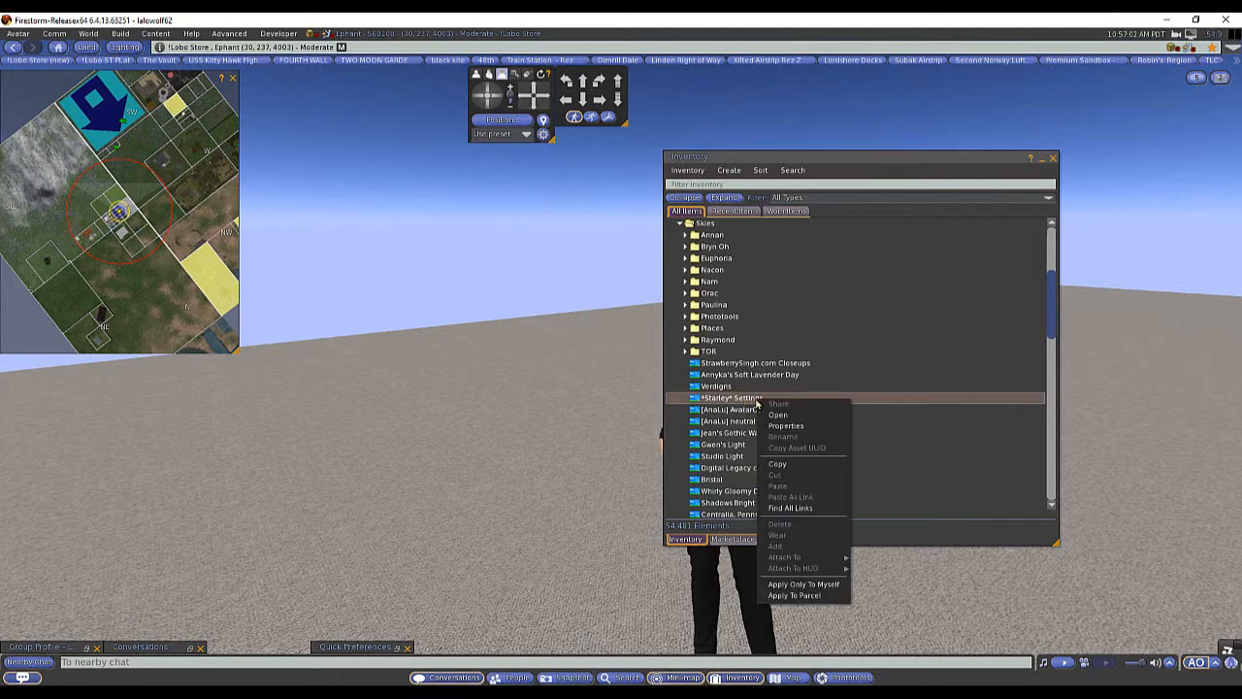
{"action": "left_click", "coordinate": [805, 584]}
{"action": "left_click", "coordinate": [1041, 157]}
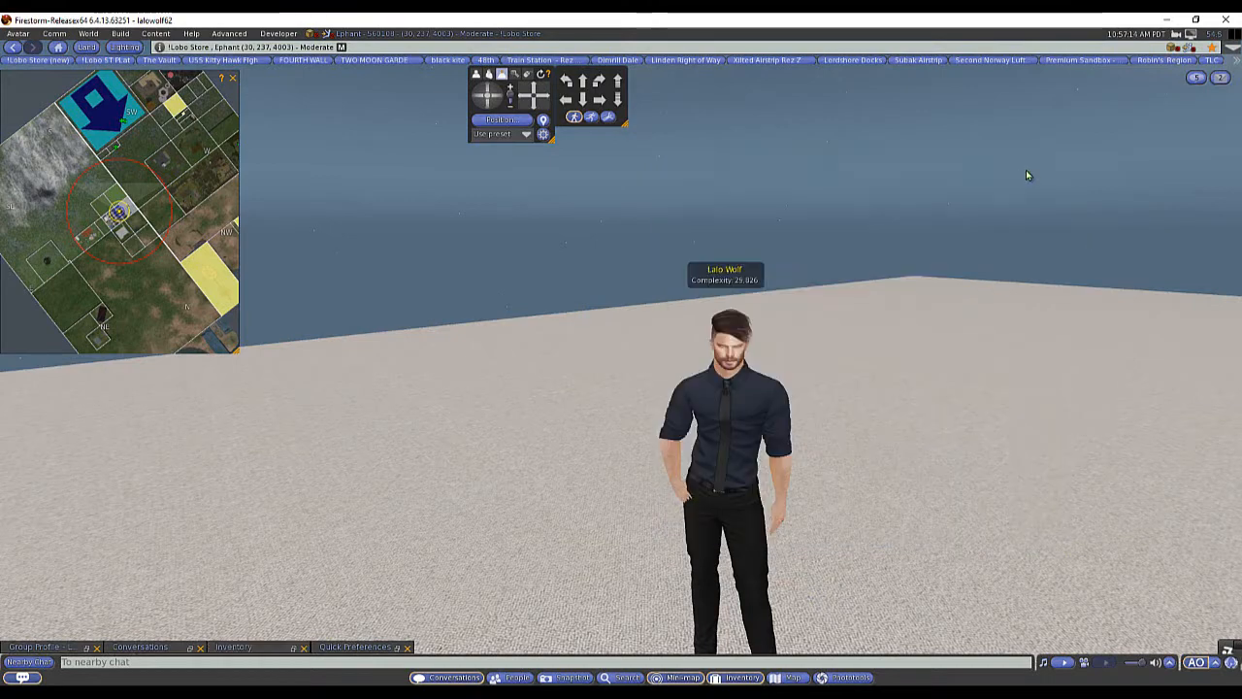
Turn the avatar toward the moon, take off from the !Lobo Store platform and fly over Lote 1 to examine the personal sky
{"action": "key", "text": "Left"}
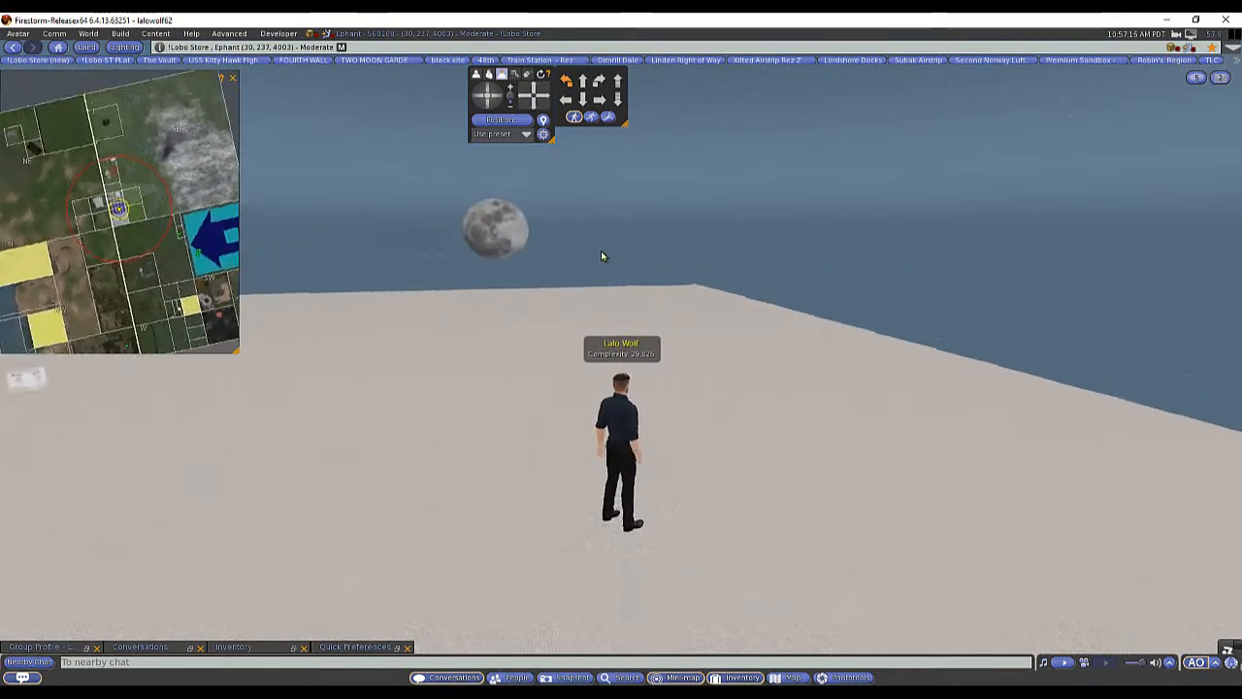
{"action": "scroll", "coordinate": [605, 262], "scroll_direction": "up", "scroll_amount": 5}
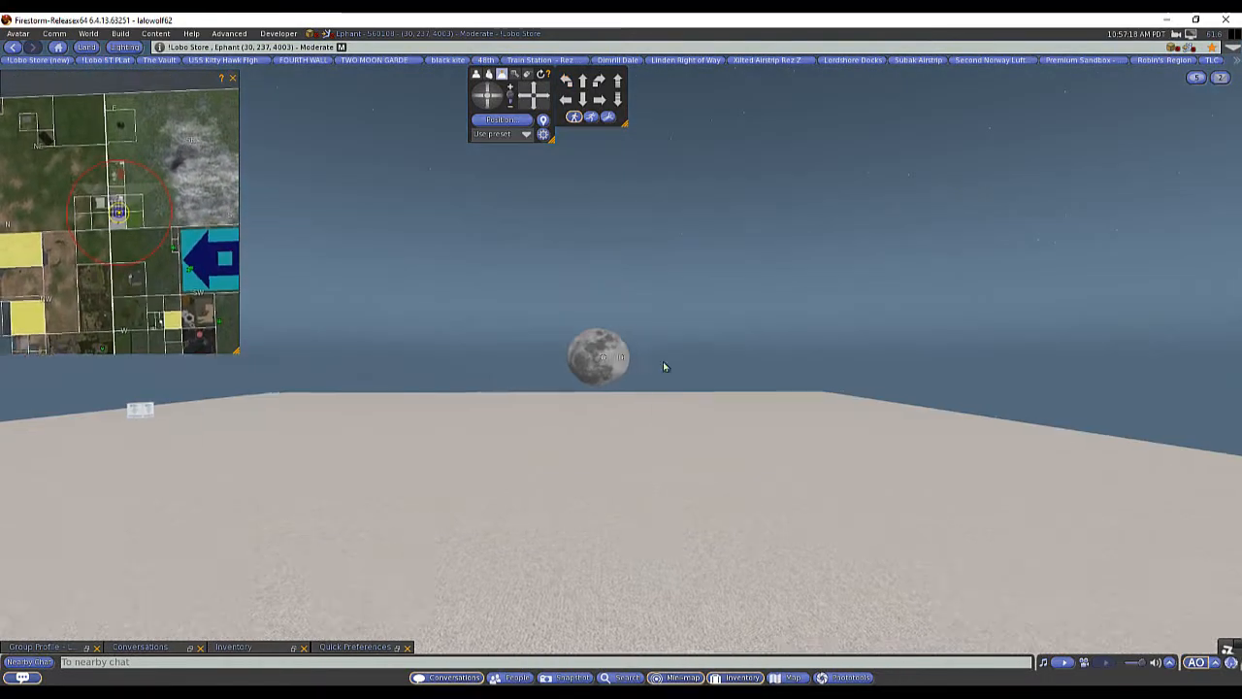
{"action": "key", "text": "Page_Up"}
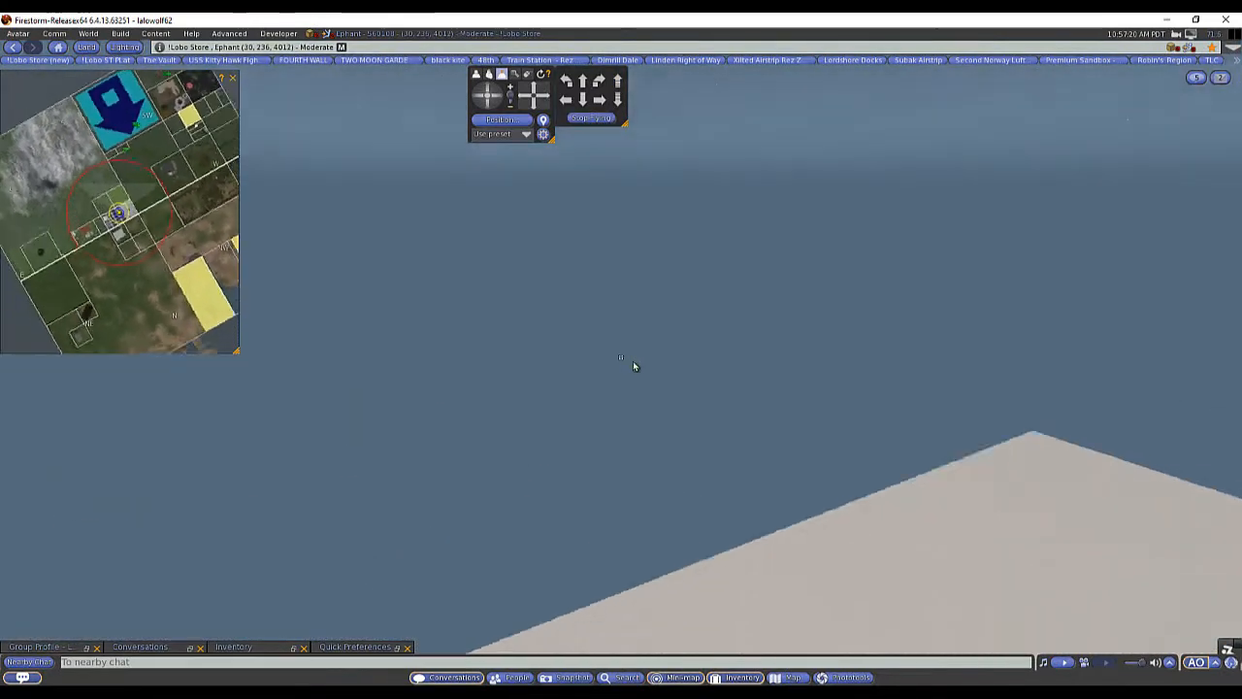
{"action": "key", "text": "Up"}
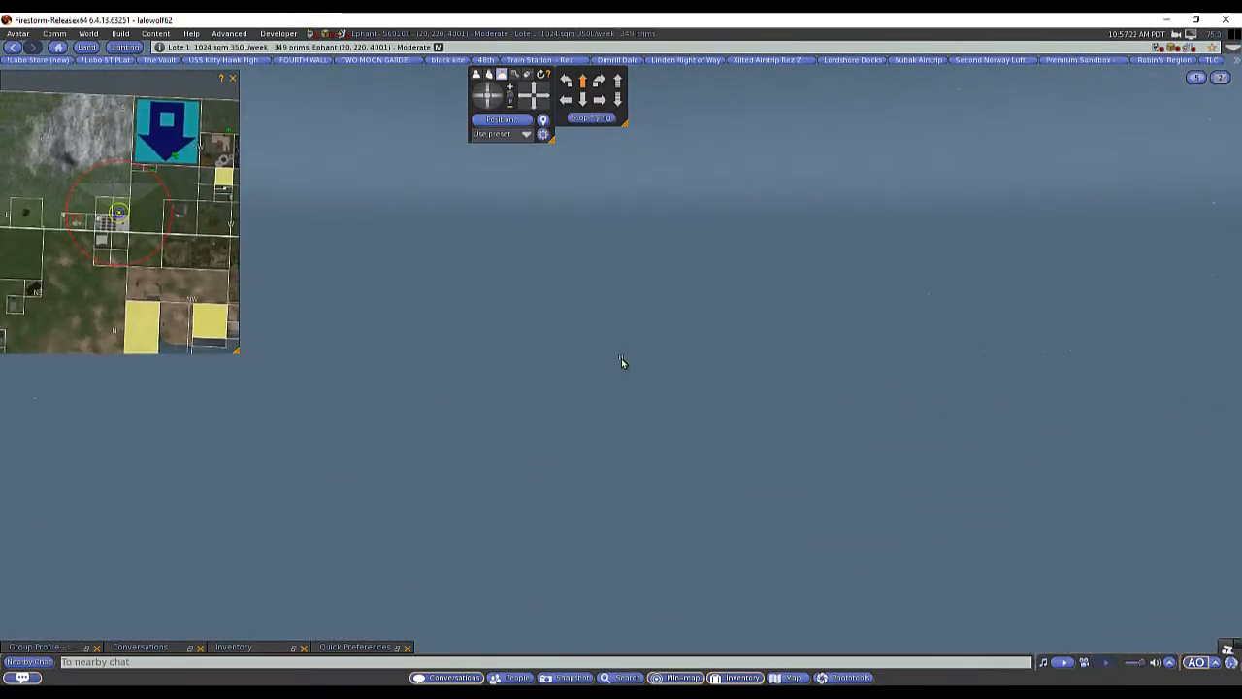
{"action": "scroll", "coordinate": [621, 362], "scroll_direction": "down", "scroll_amount": 5}
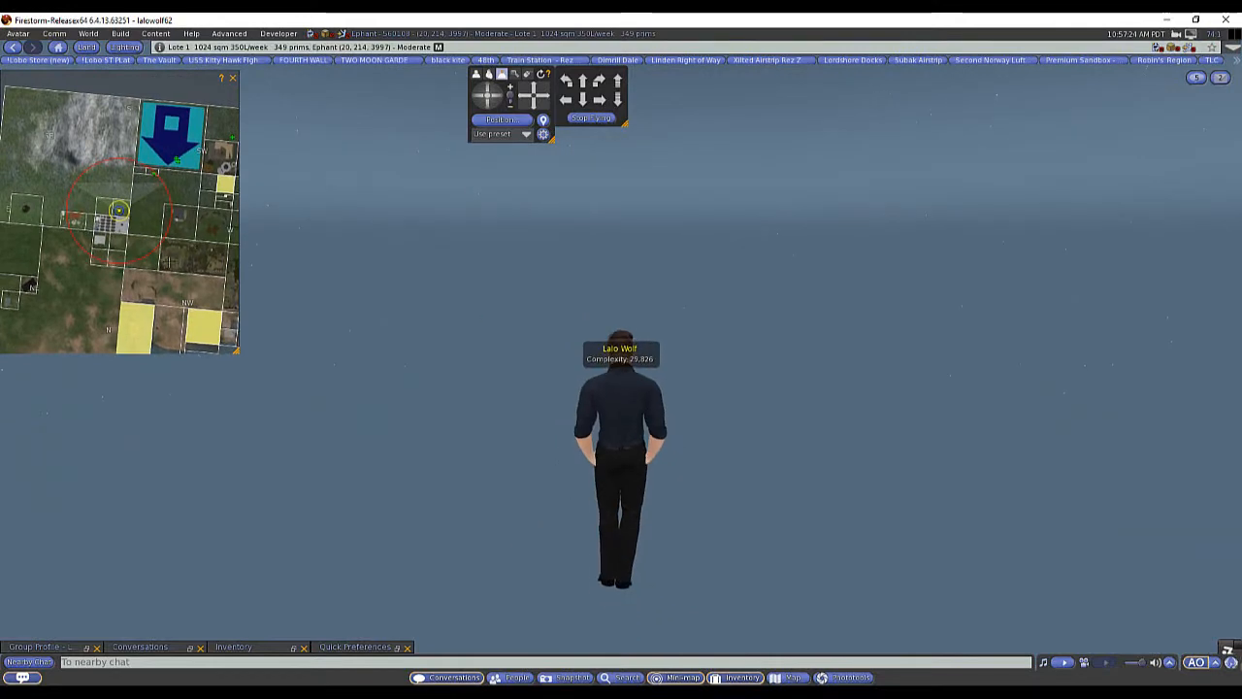
{"action": "scroll", "coordinate": [596, 371], "scroll_direction": "up", "scroll_amount": 5}
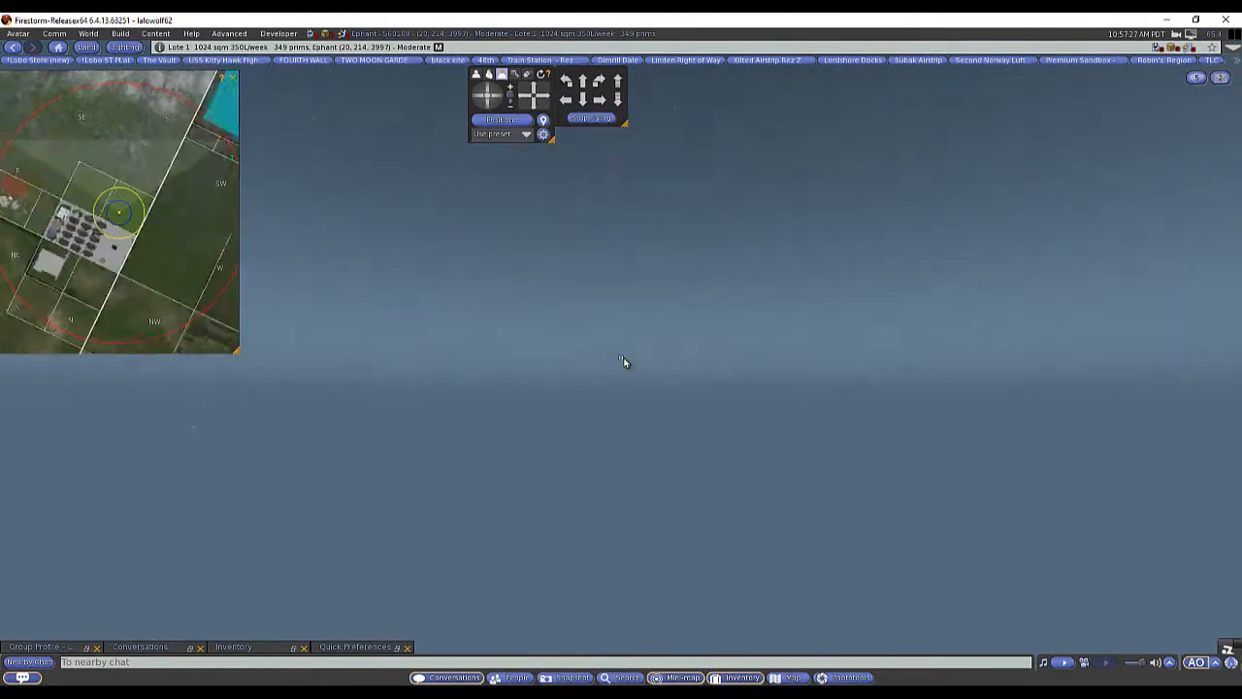
Fly on from Lote 1 into the Abandoned Land and turn around to examine the personal sky there
{"action": "key", "text": "Up"}
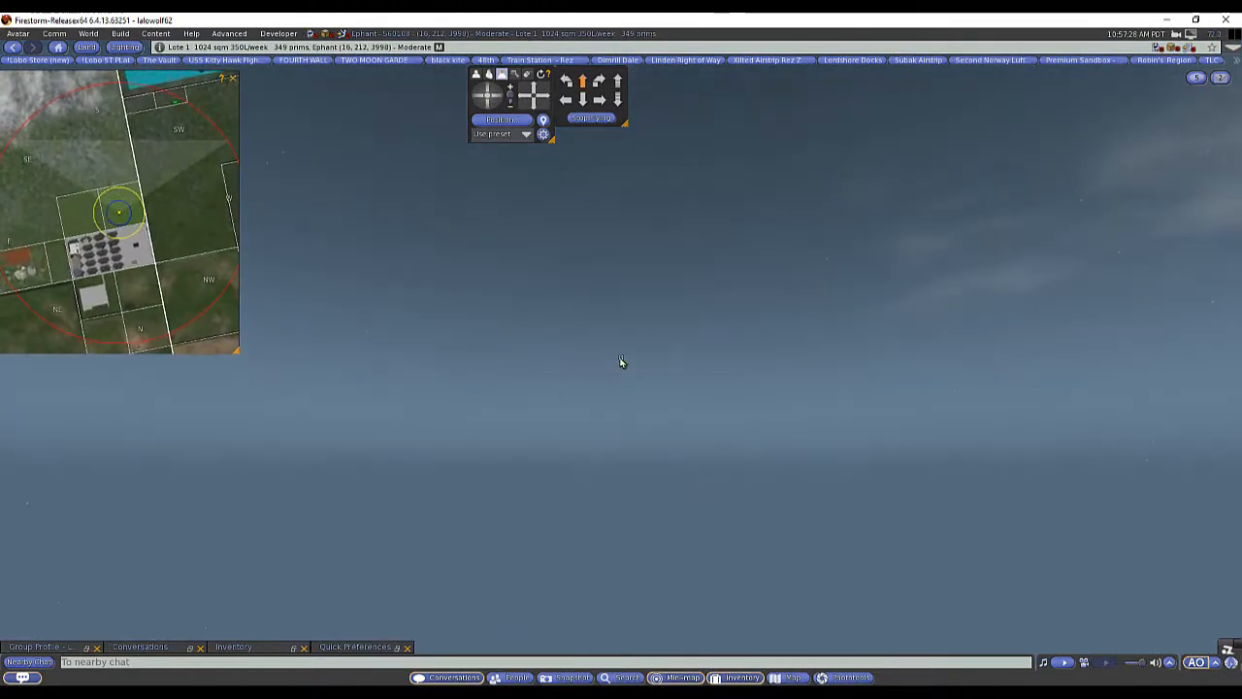
{"action": "key", "text": "Left"}
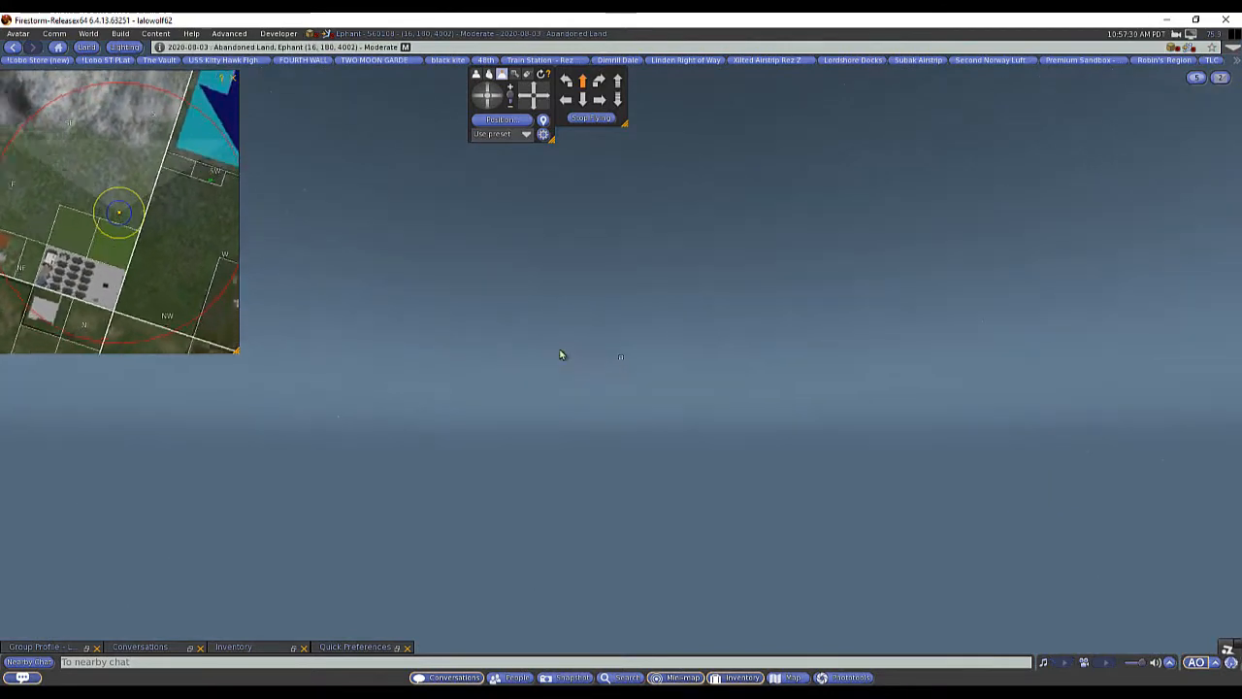
{"action": "key", "text": "Left"}
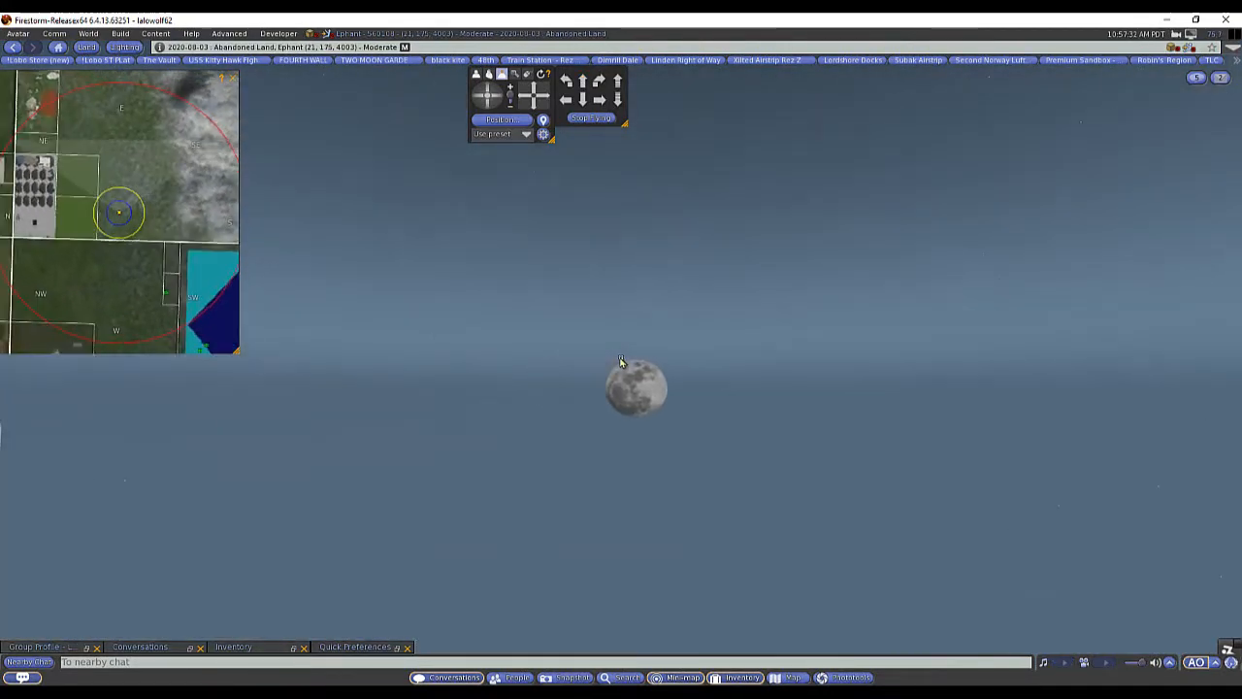
{"action": "key", "text": "Left"}
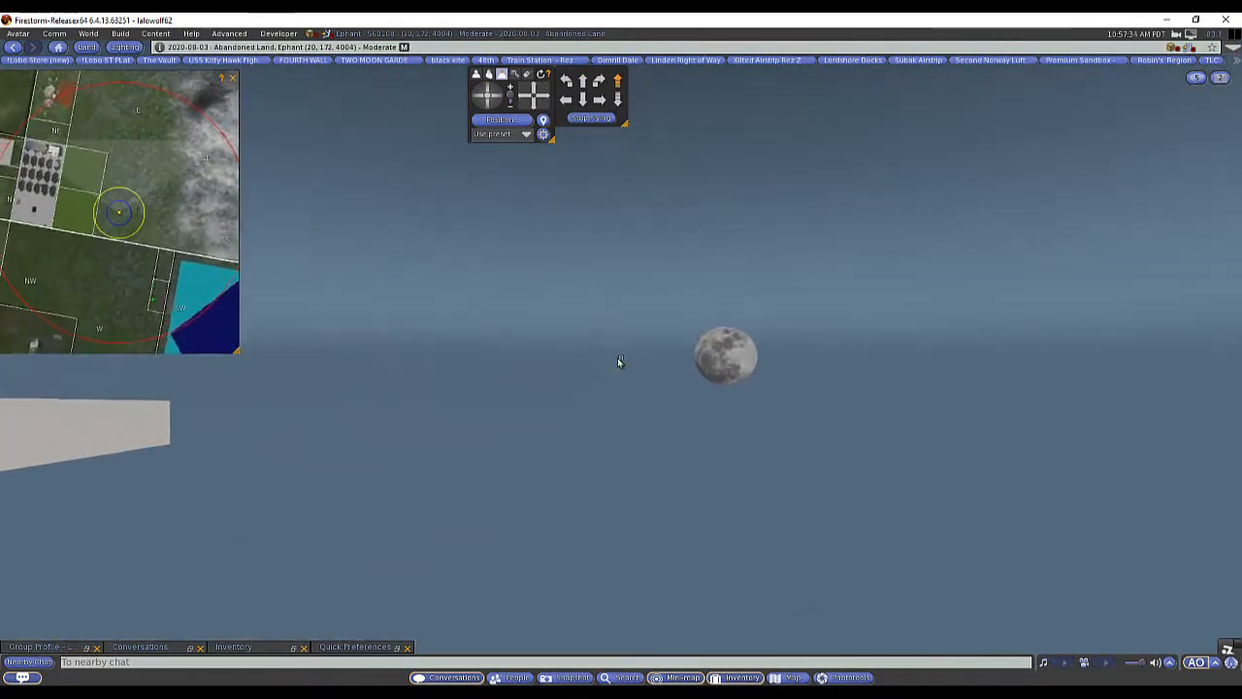
Fly back to the !Lobo Store platform, stop flying and view the avatar from the front
{"action": "key", "text": "Up"}
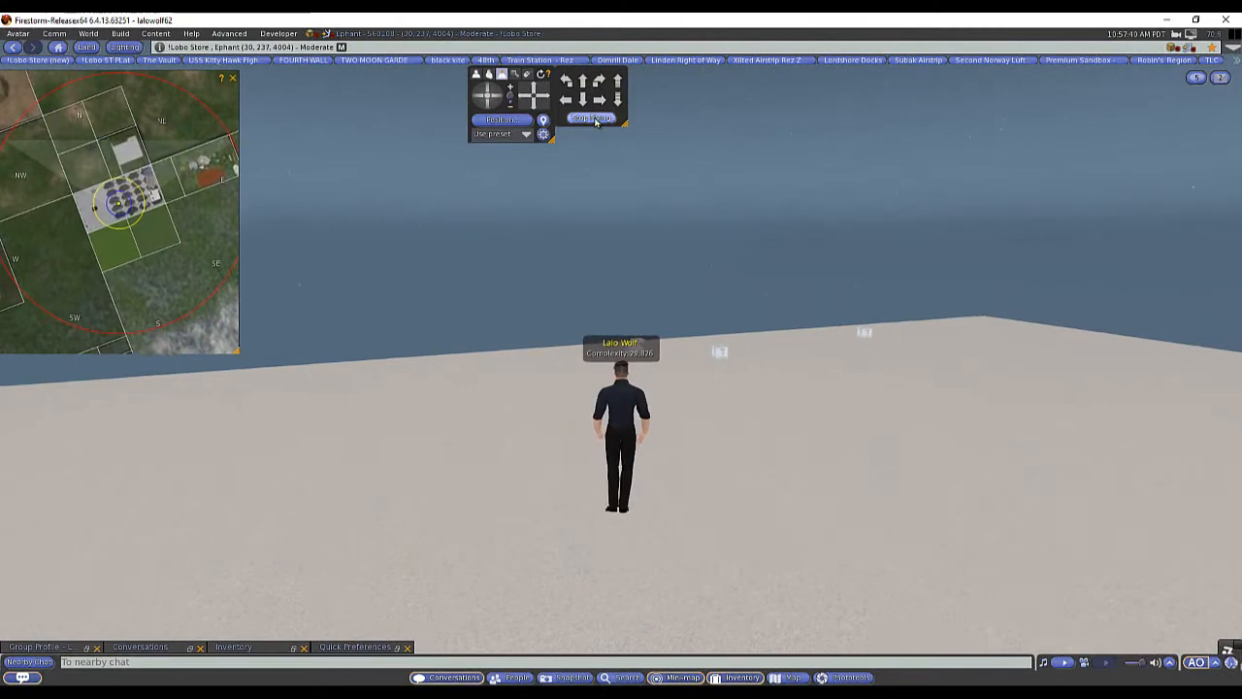
{"action": "left_click", "coordinate": [596, 119]}
{"action": "left_click_drag", "start_coordinate": [482, 98], "coordinate": [483, 98]}
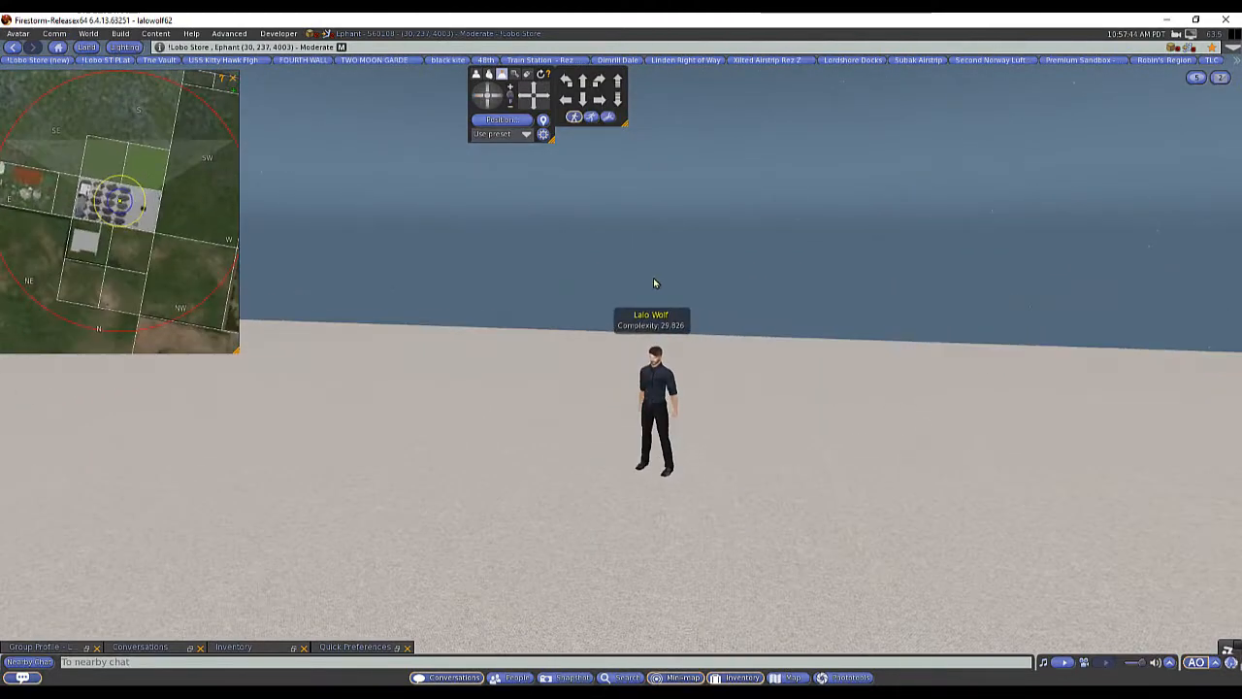
{"action": "scroll", "coordinate": [653, 277], "scroll_direction": "up", "scroll_amount": 3}
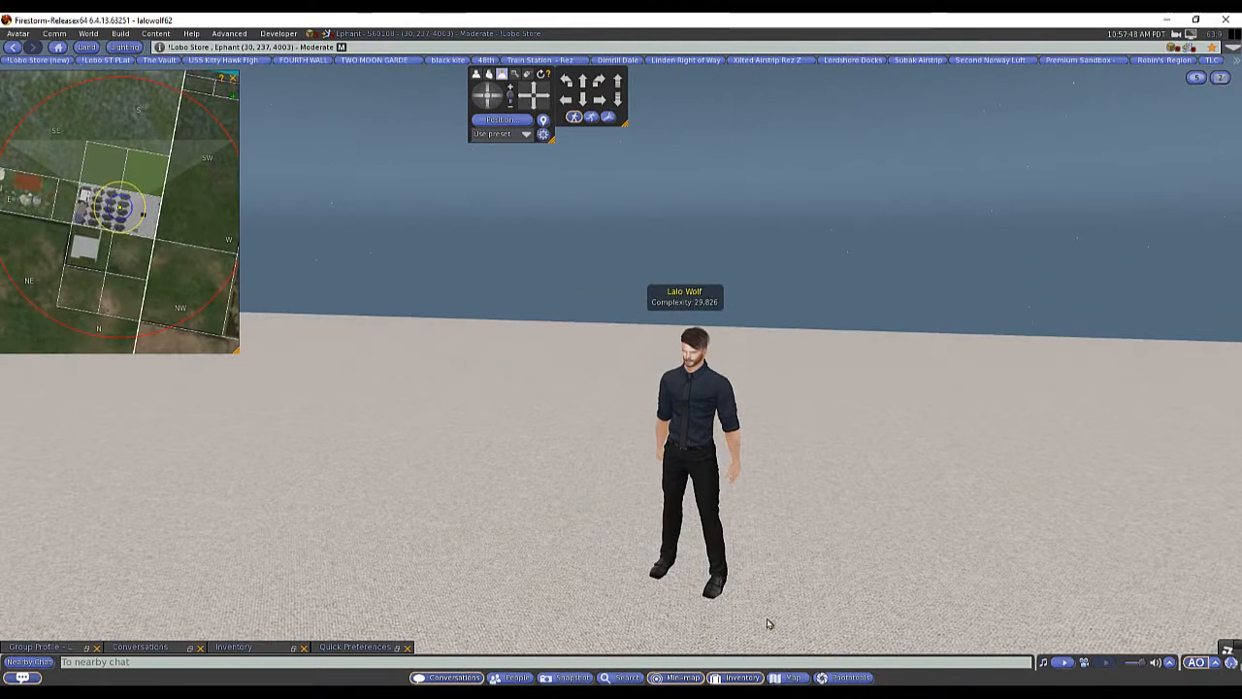
Apply the *Starley* Settings sky from the inventory's Skies folder to the parcel and minimize the inventory
{"action": "left_click", "coordinate": [756, 678]}
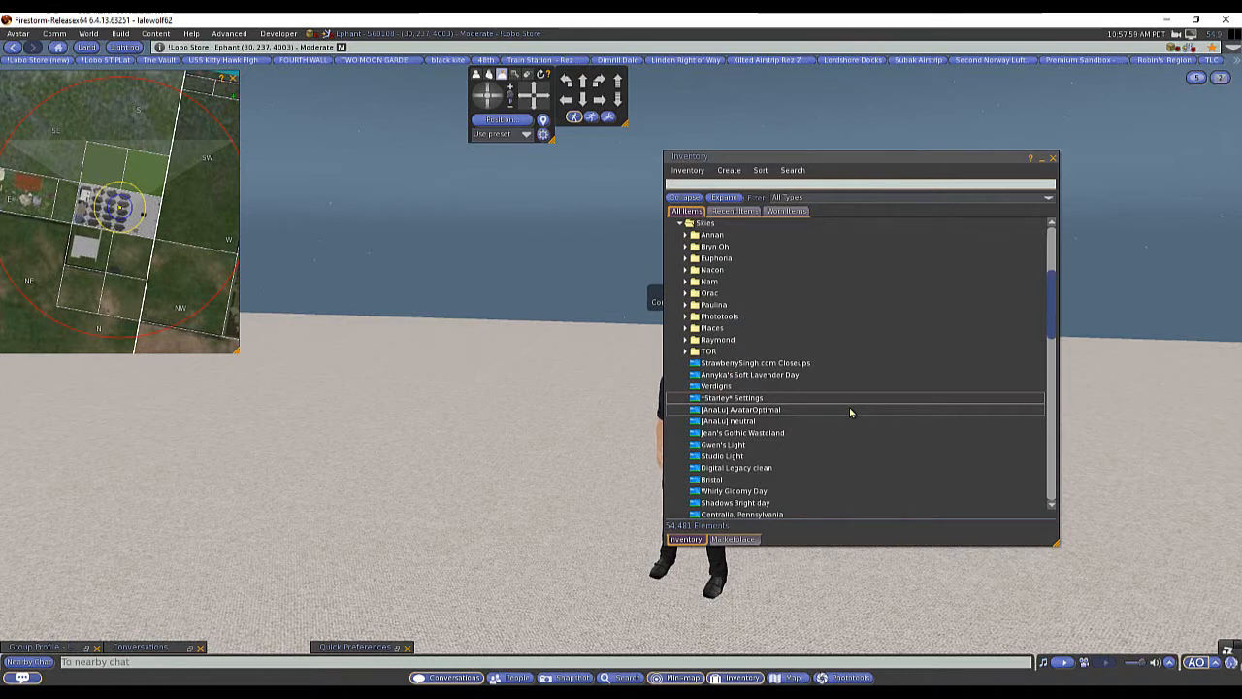
{"action": "right_click", "coordinate": [764, 402]}
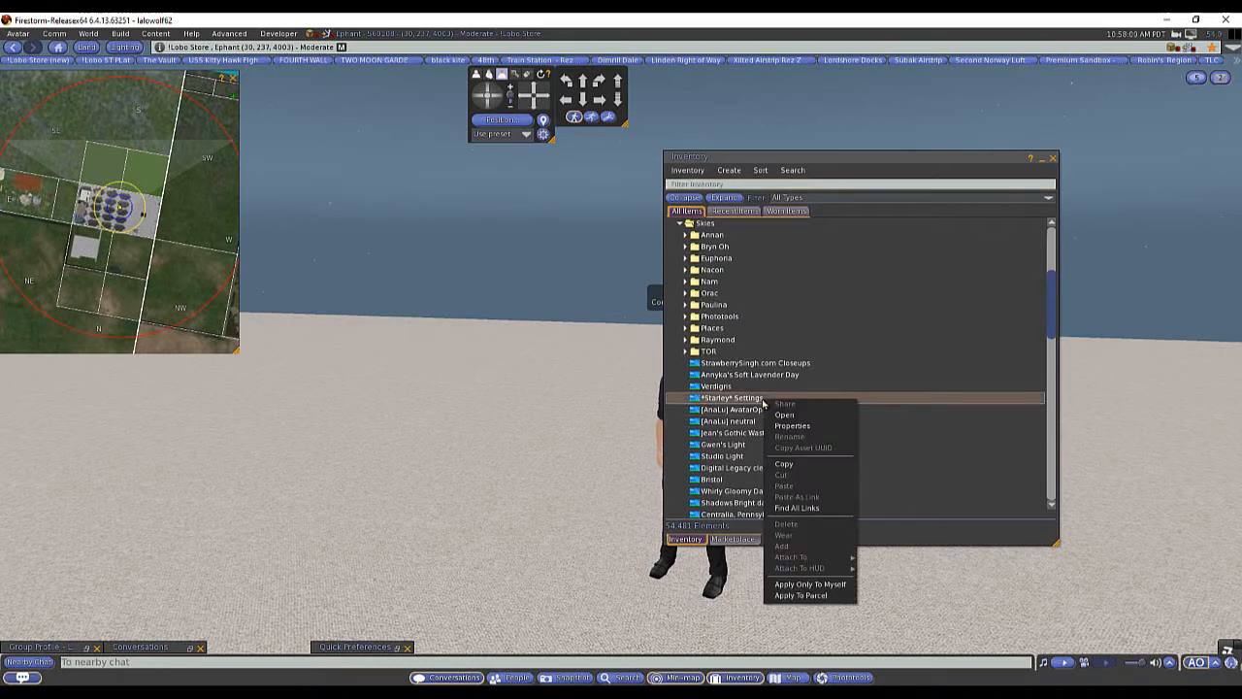
{"action": "left_click", "coordinate": [820, 595]}
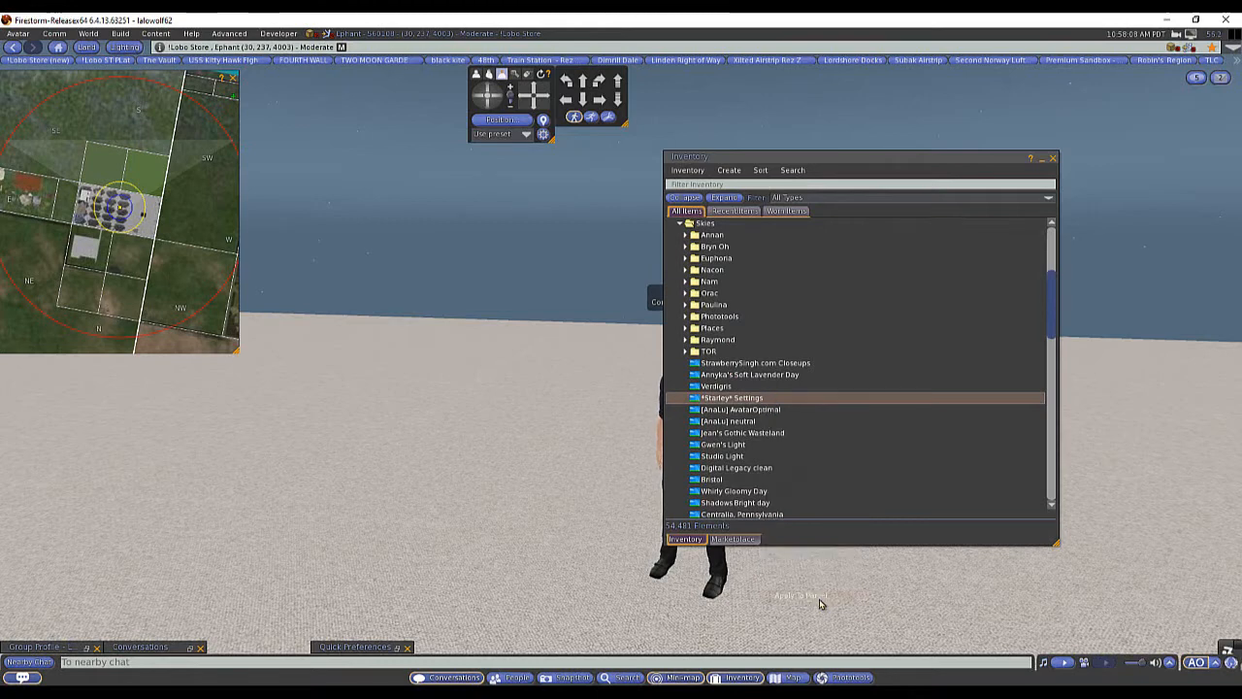
{"action": "left_click", "coordinate": [1041, 160]}
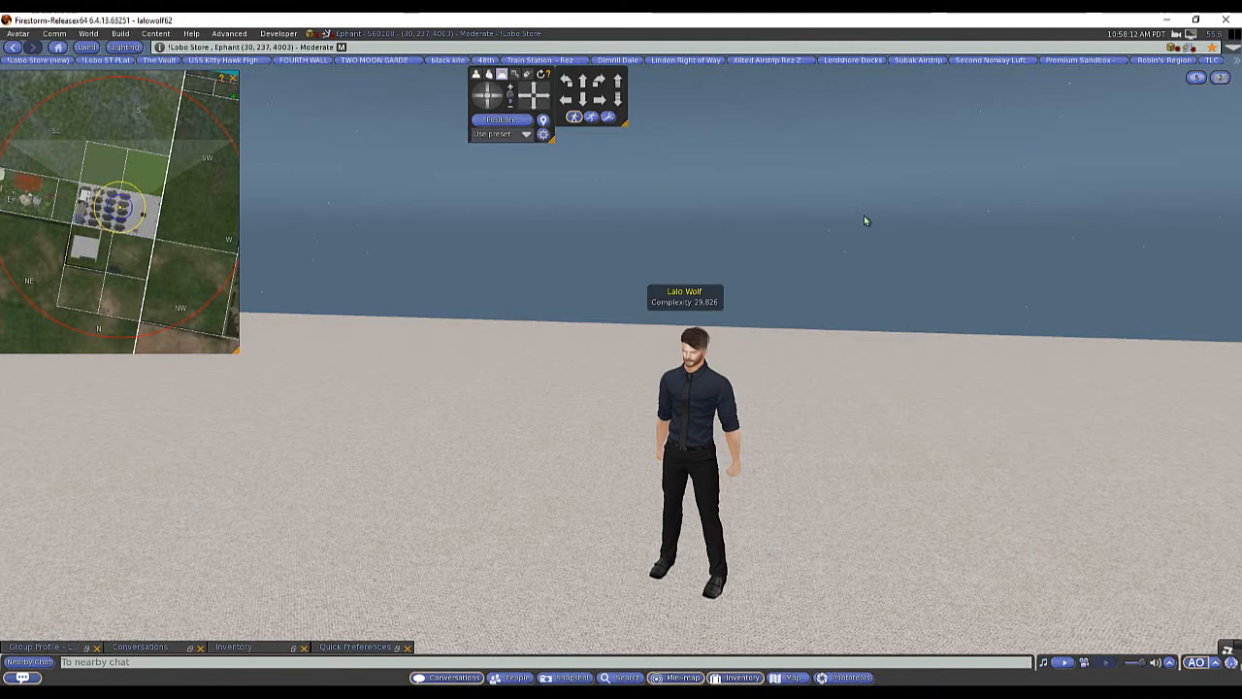
Take off from the !Lobo Store platform, fly over Lote 1 and examine the sky there from several angles
{"action": "key", "text": "Up"}
{"action": "key", "text": "Page_Up"}
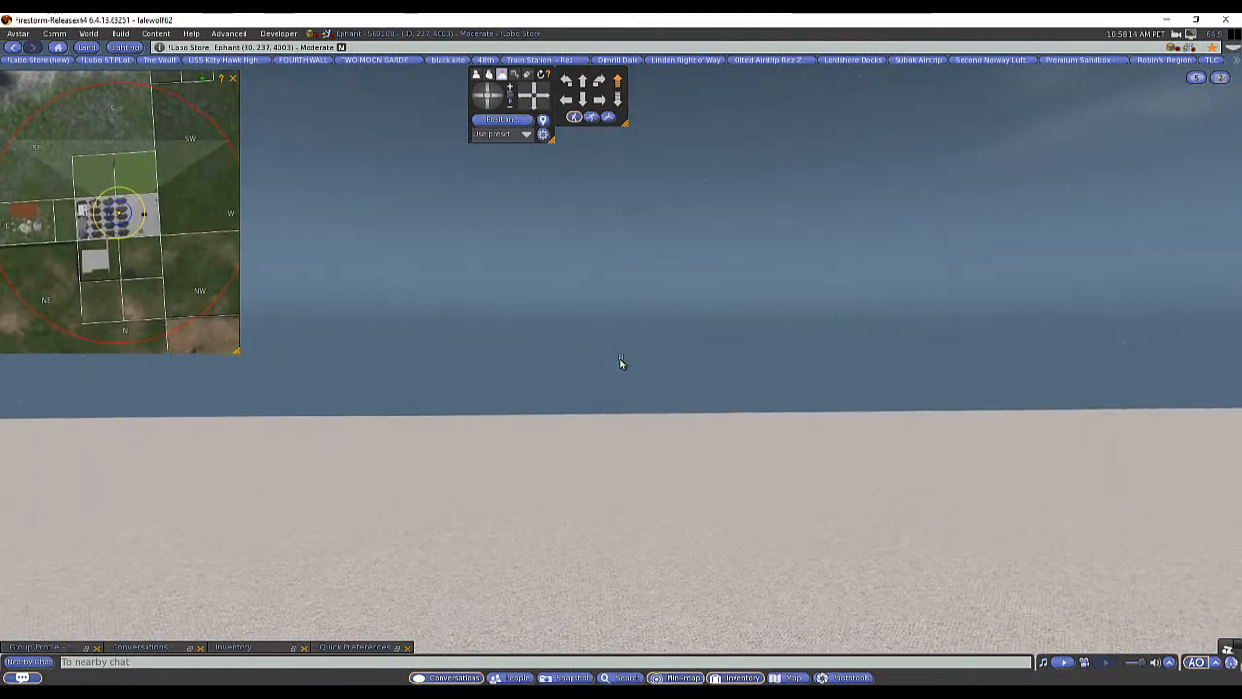
{"action": "key", "text": "Right"}
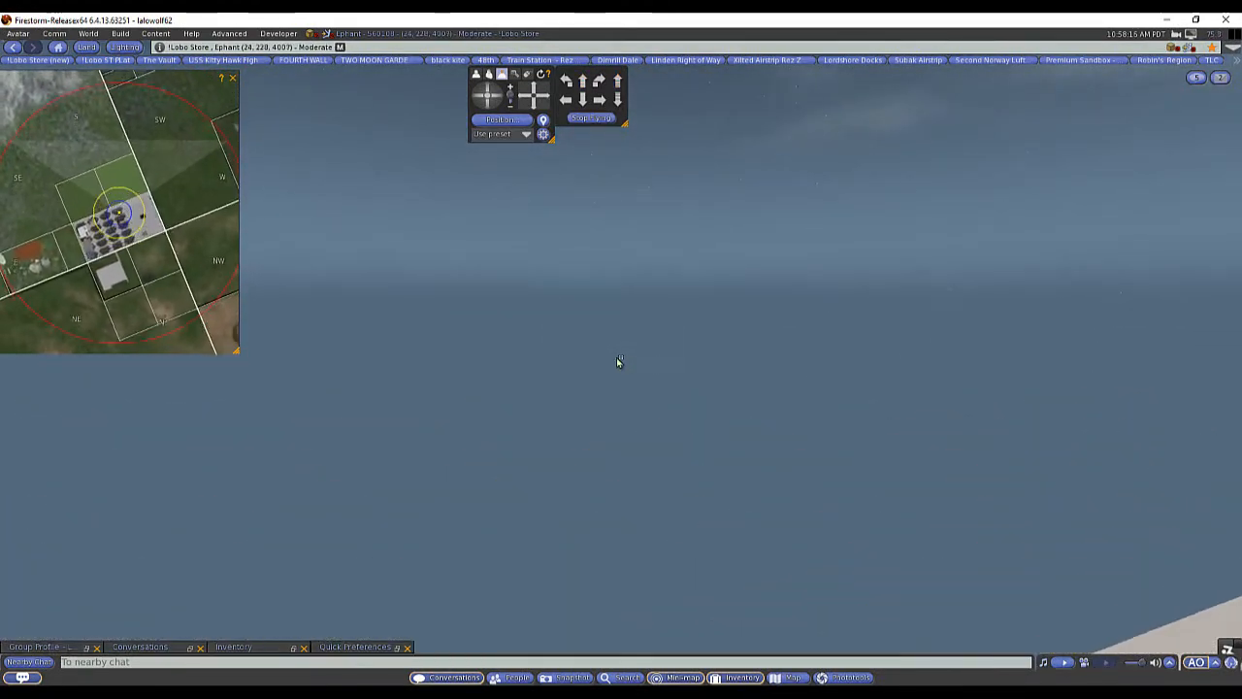
{"action": "key", "text": "Up"}
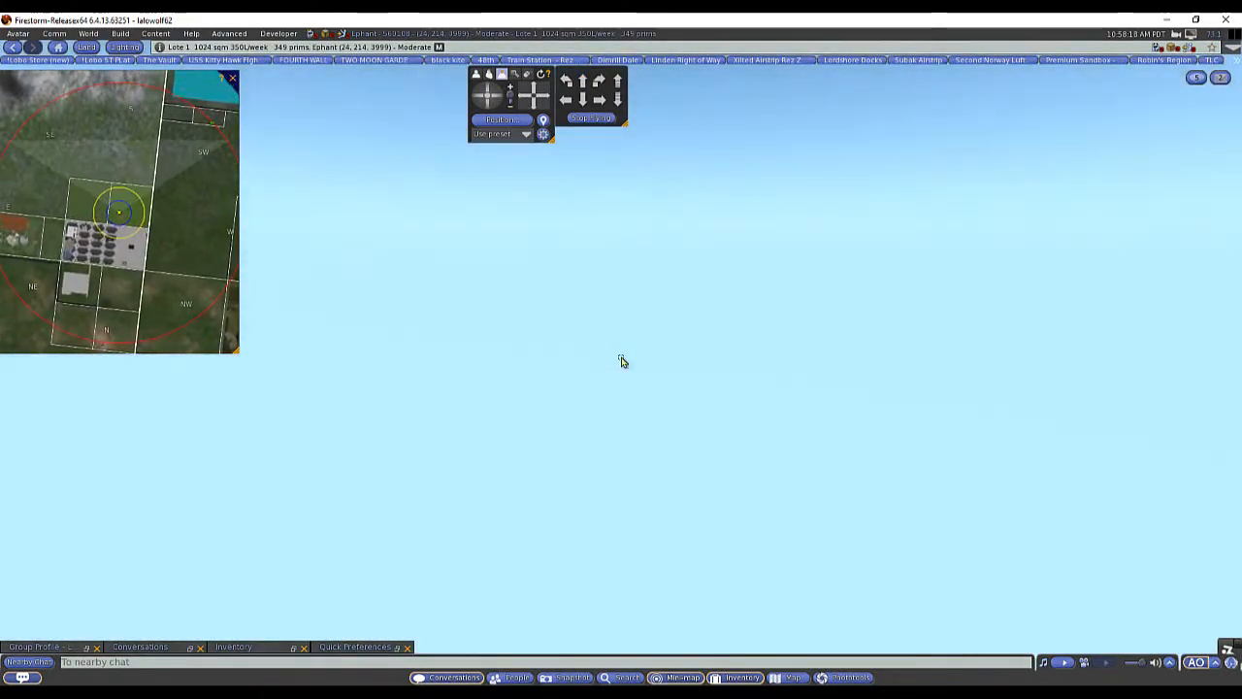
{"action": "key", "text": "Page_Down"}
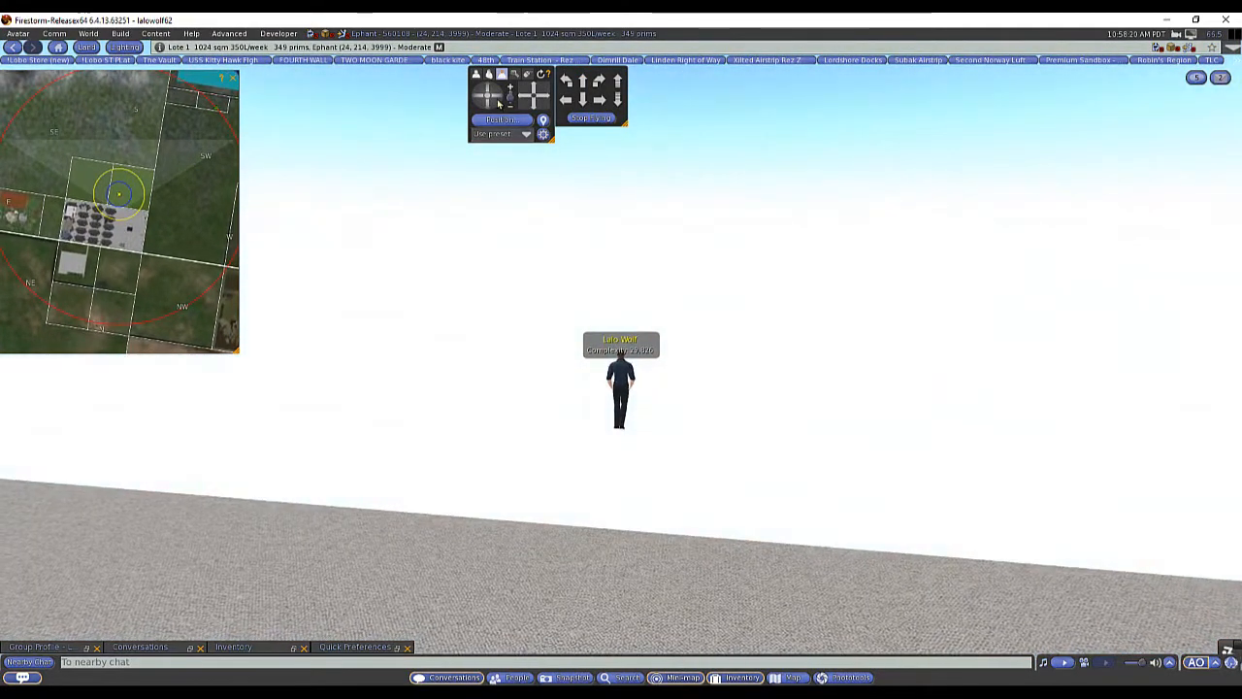
{"action": "key", "text": "Left"}
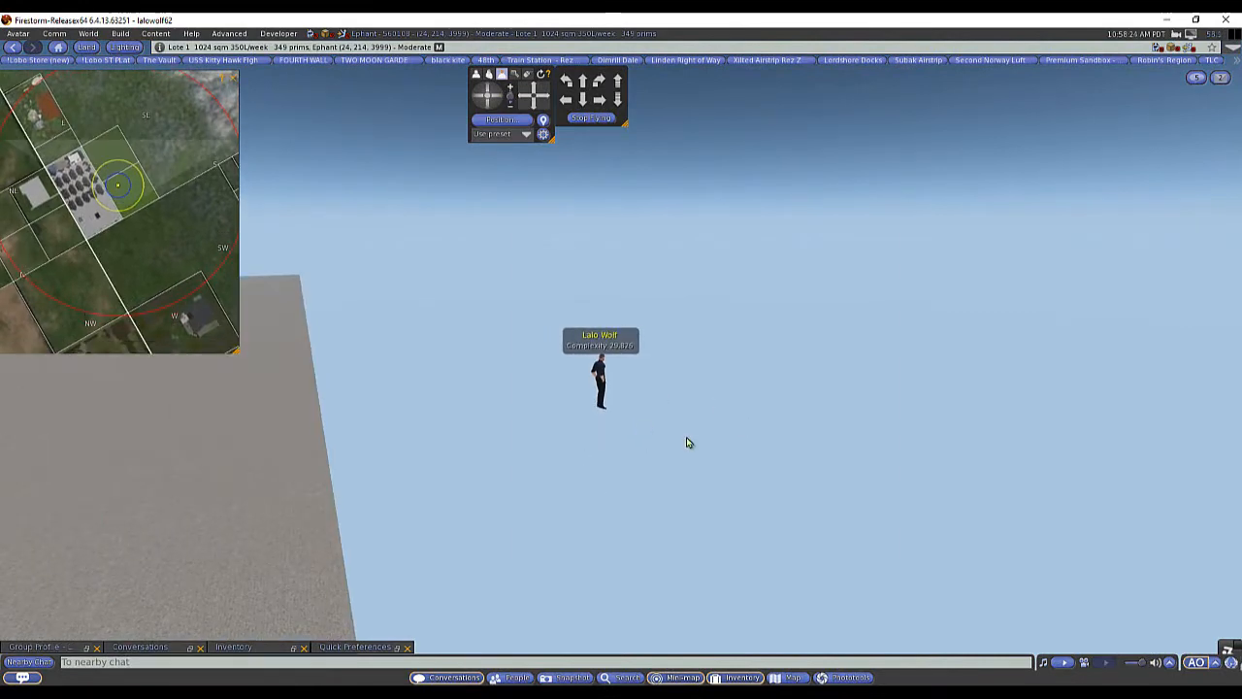
{"action": "key", "text": "Right"}
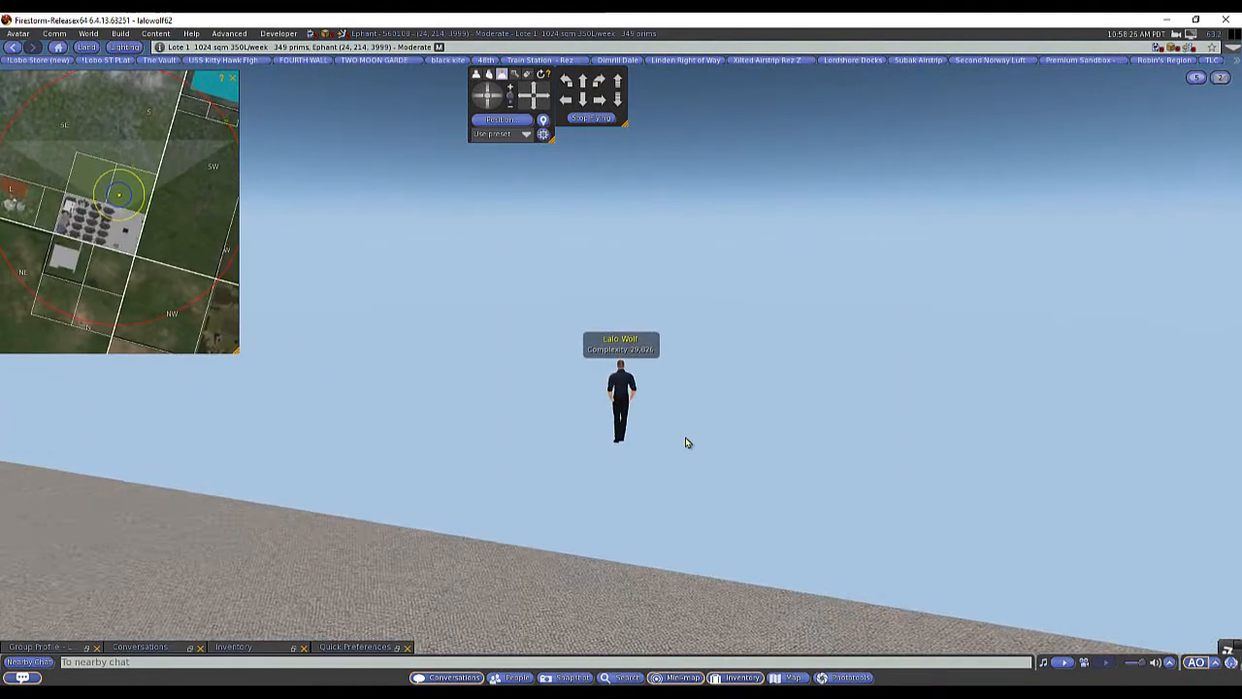
Fly from Lote 1 into the Abandoned Land and examine the sky around the avatar
{"action": "scroll", "coordinate": [685, 442], "scroll_direction": "up", "scroll_amount": 5}
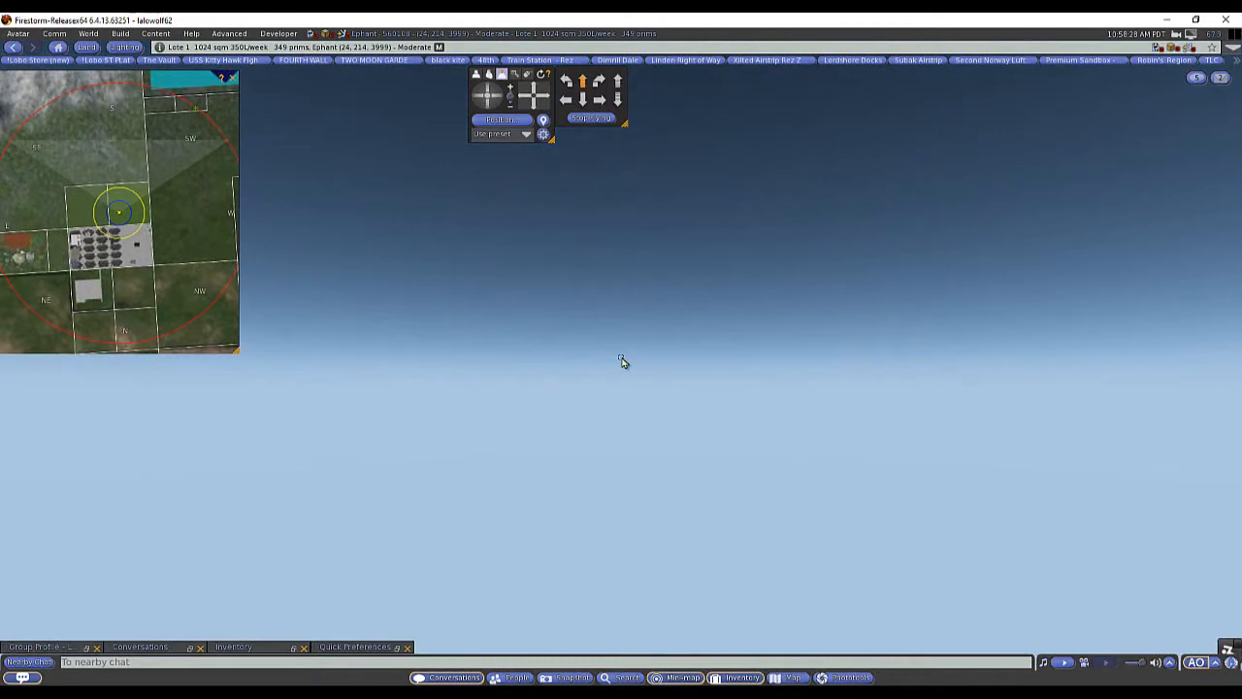
{"action": "key", "text": "Up"}
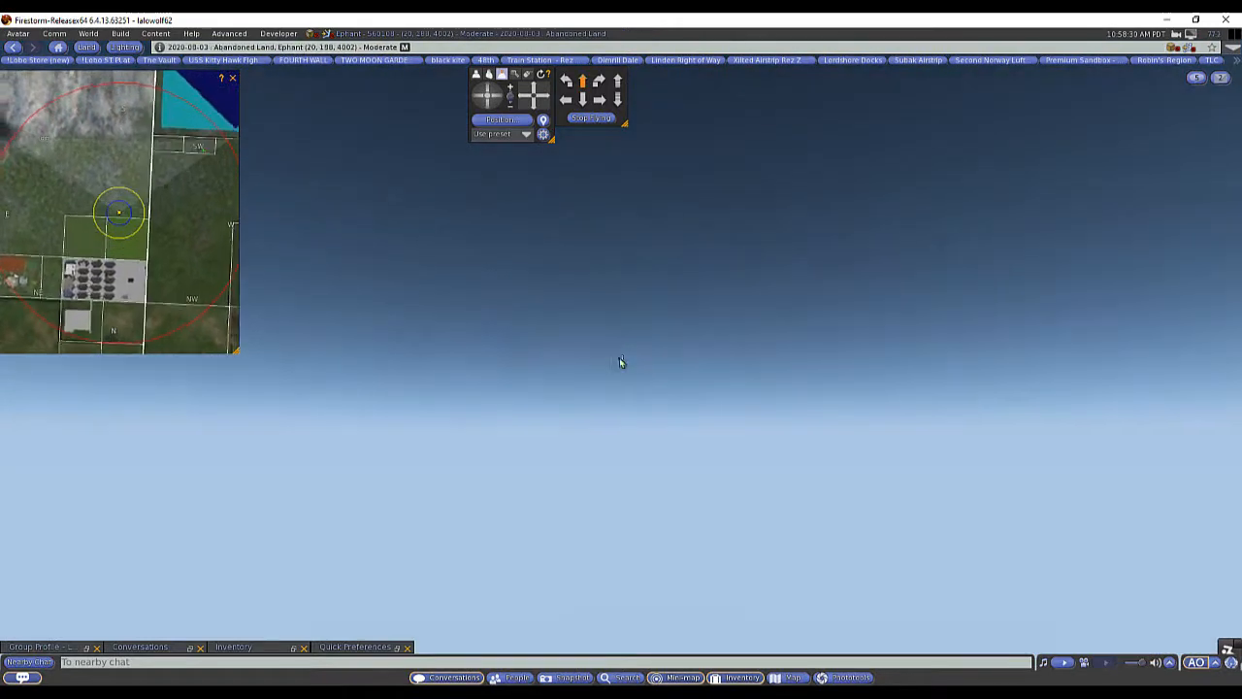
{"action": "scroll", "coordinate": [621, 360], "scroll_direction": "down", "scroll_amount": 5}
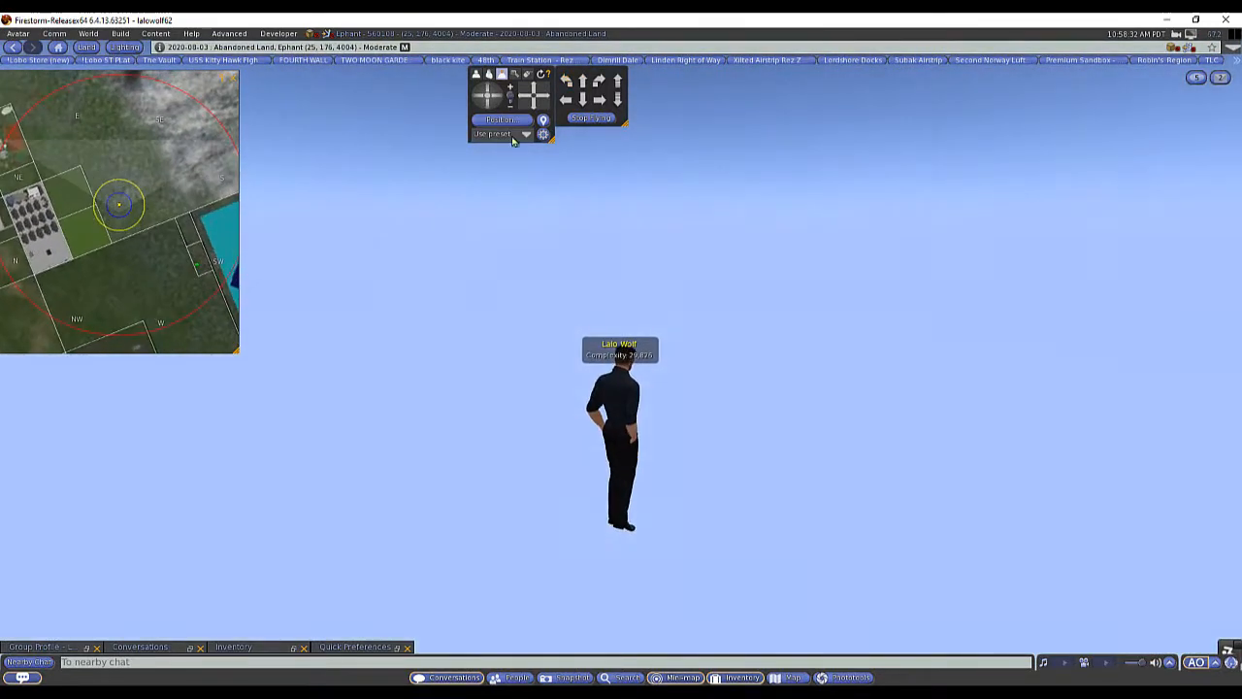
{"action": "left_click_drag", "start_coordinate": [497, 102], "coordinate": [500, 101]}
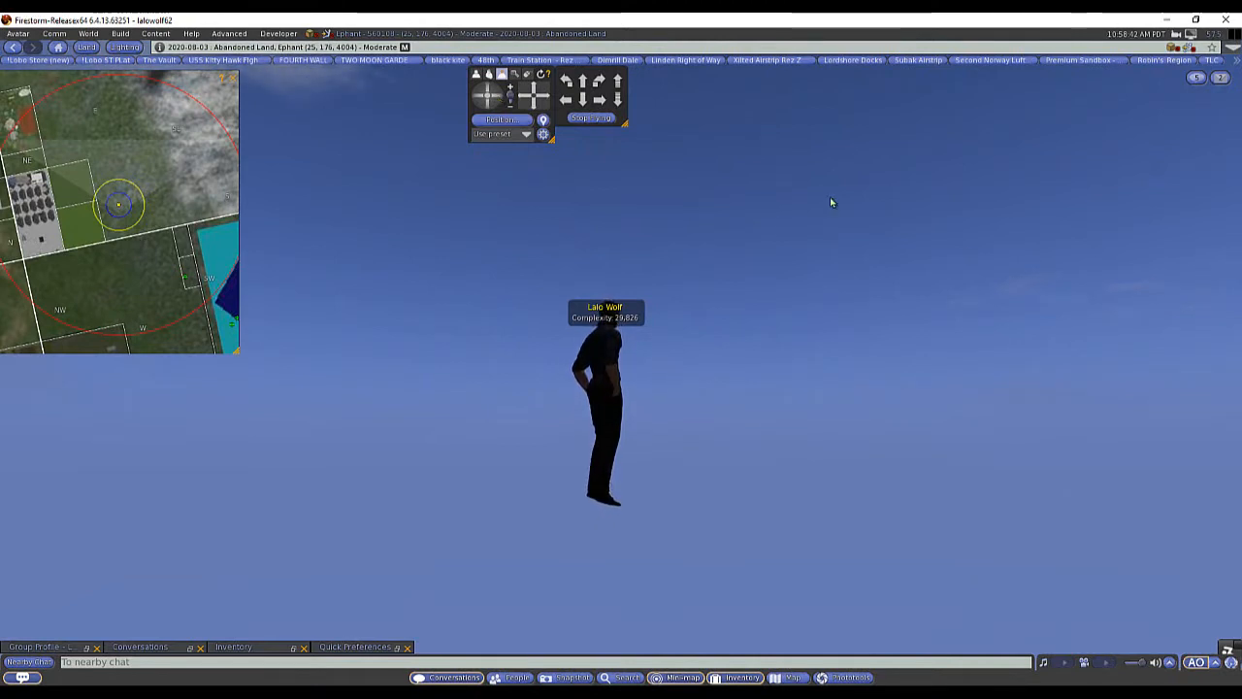
Turn around, fly back into Lote 1 and examine its sky while facing the store platform
{"action": "key", "text": "Right"}
{"action": "scroll", "coordinate": [827, 284], "scroll_direction": "up", "scroll_amount": 10}
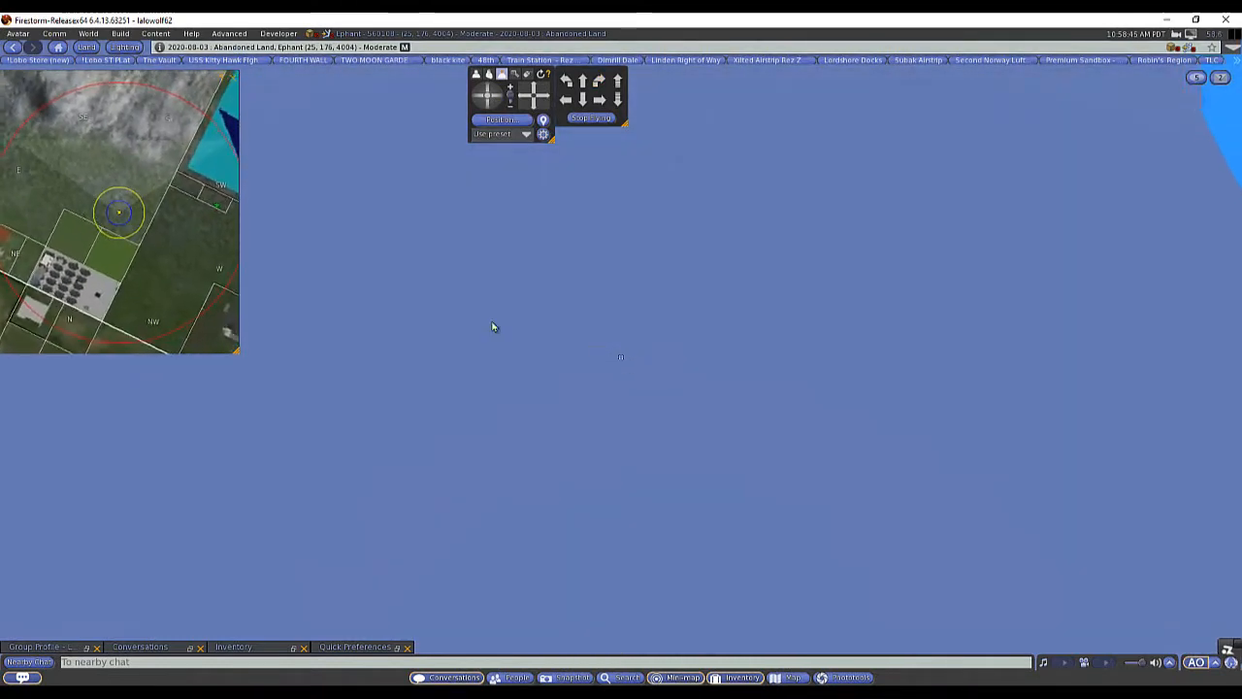
{"action": "key", "text": "Up"}
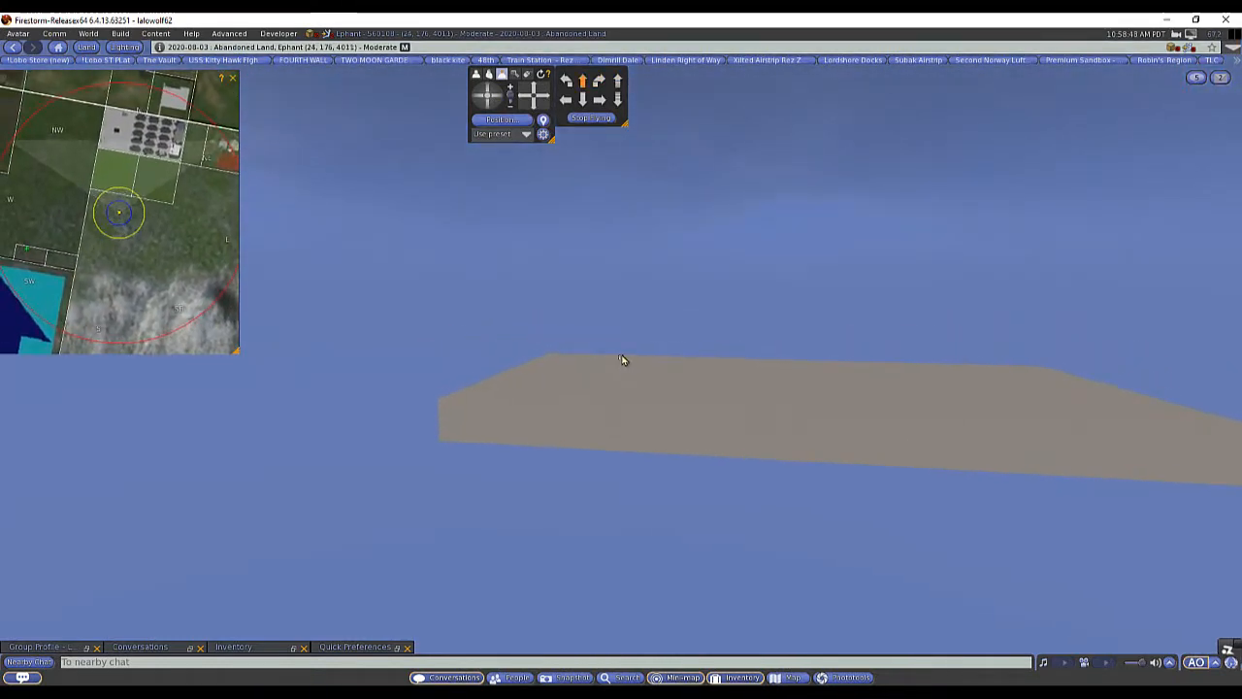
{"action": "key", "text": "Escape"}
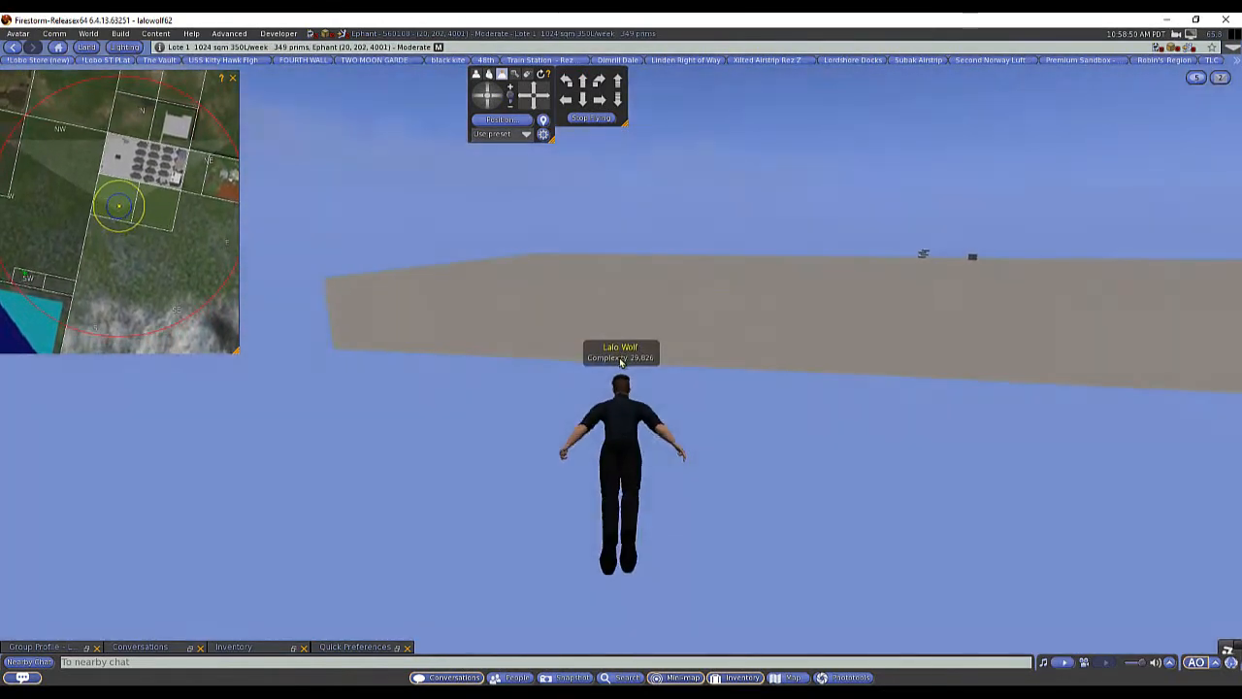
{"action": "left_click", "coordinate": [533, 88]}
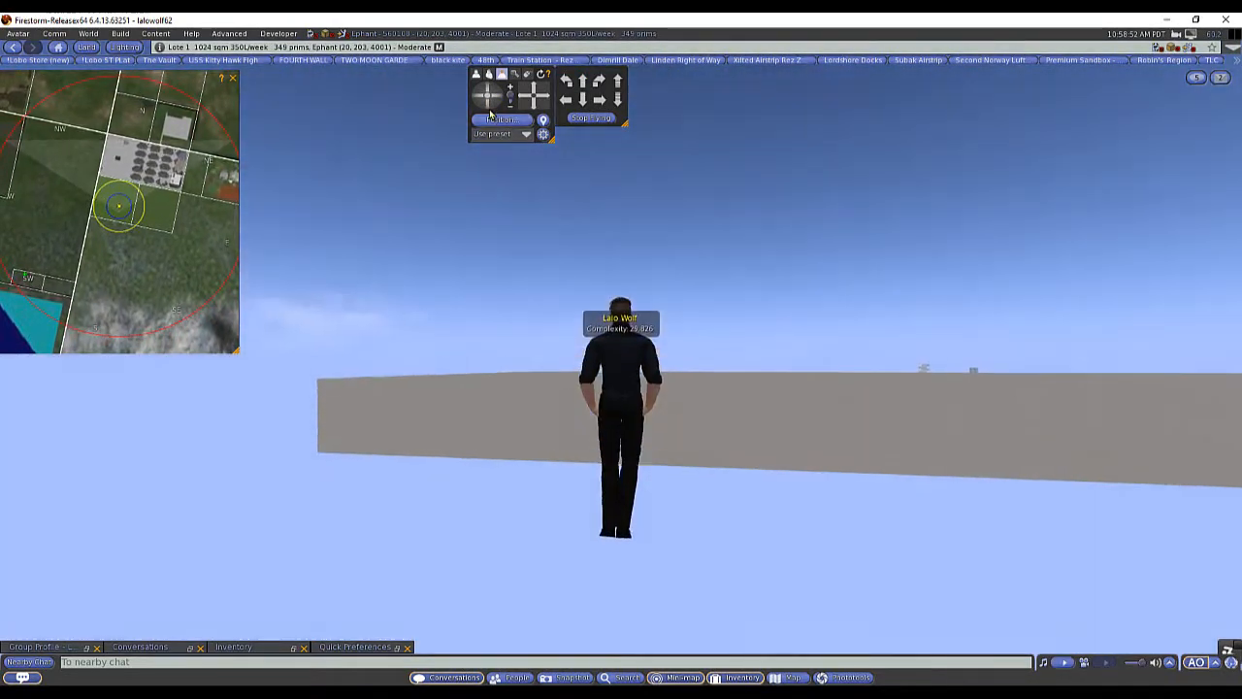
{"action": "left_click", "coordinate": [533, 88]}
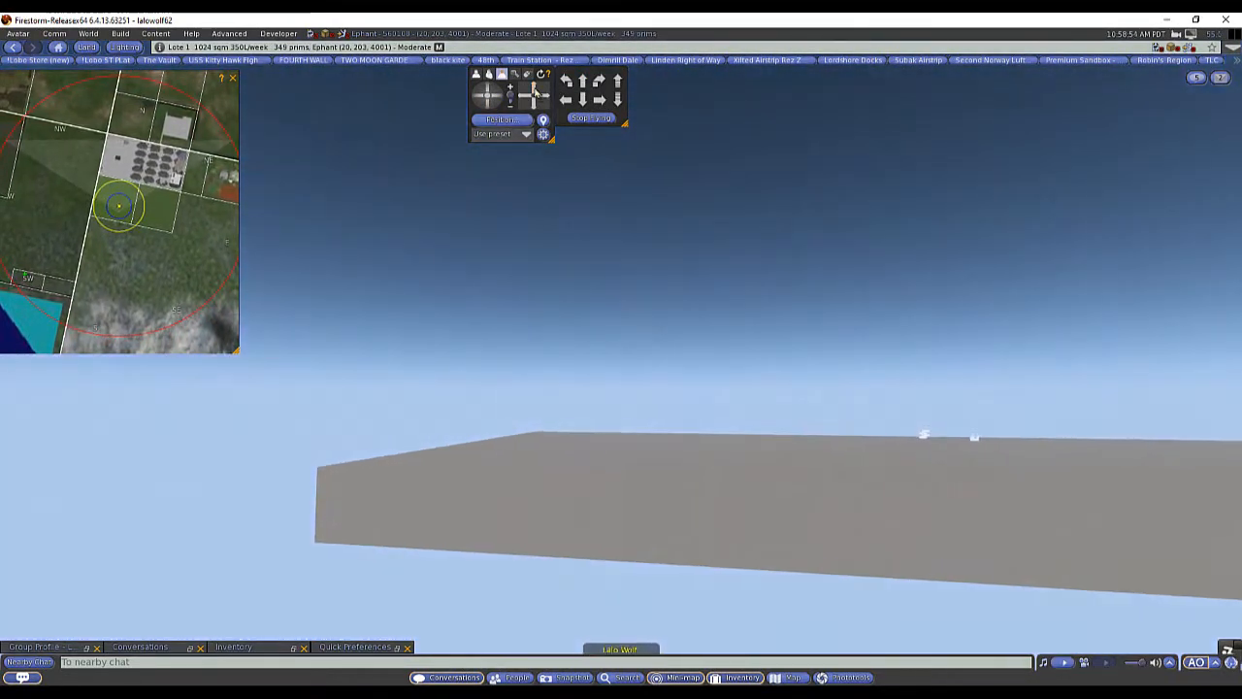
Rise above the platform's edge, fly onto the !Lobo Store parcel and descend to its surface
{"action": "key", "text": "Page_Up"}
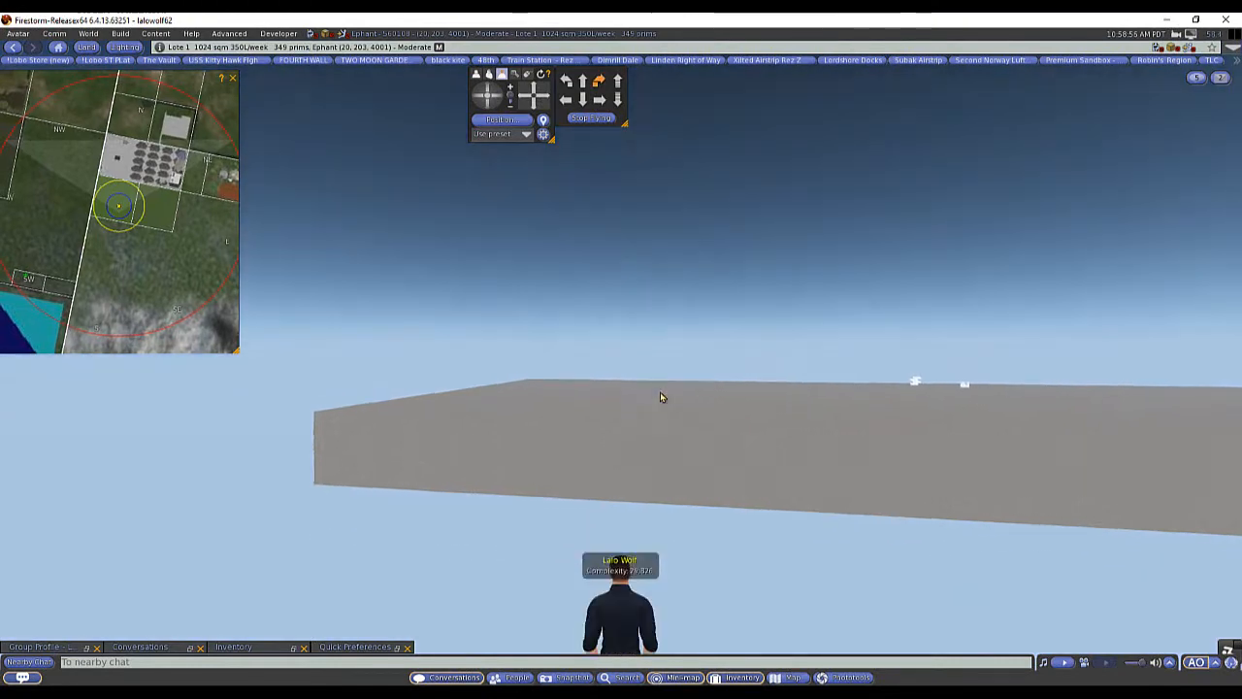
{"action": "key", "text": "Up"}
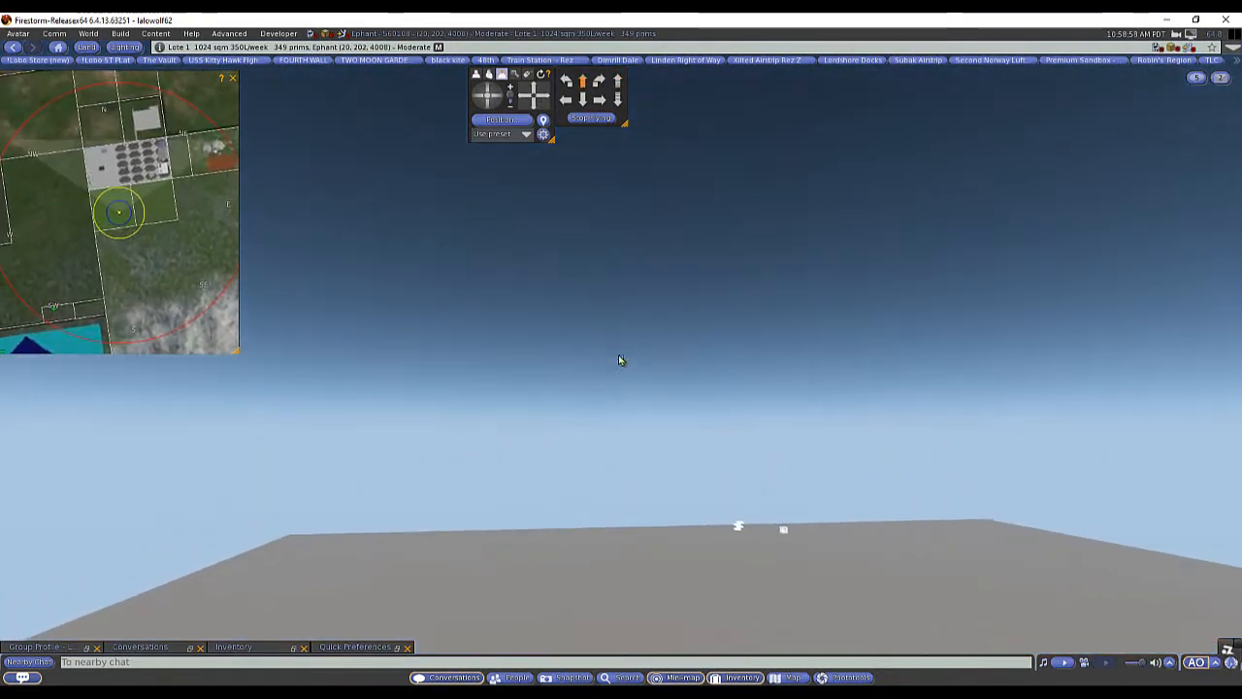
{"action": "key", "text": "Page_Down"}
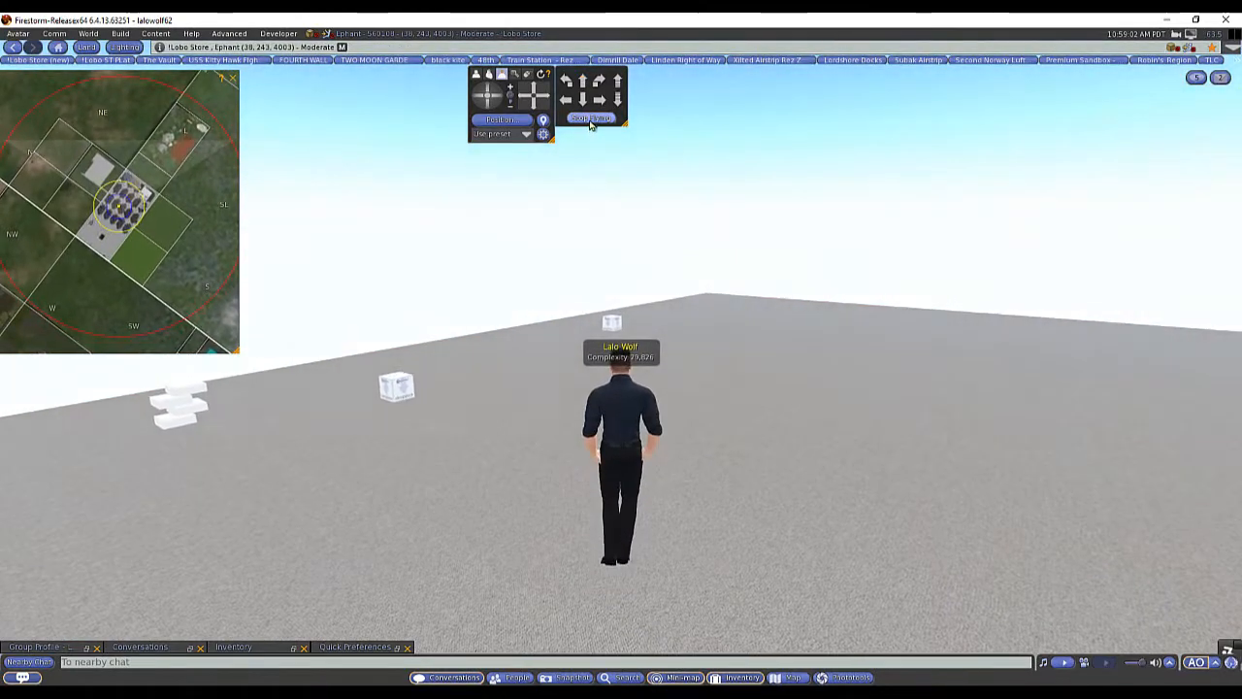
Land the avatar on the !Lobo Store platform and examine the surrounding sky and moon from several angles
{"action": "key", "text": "Page_Down"}
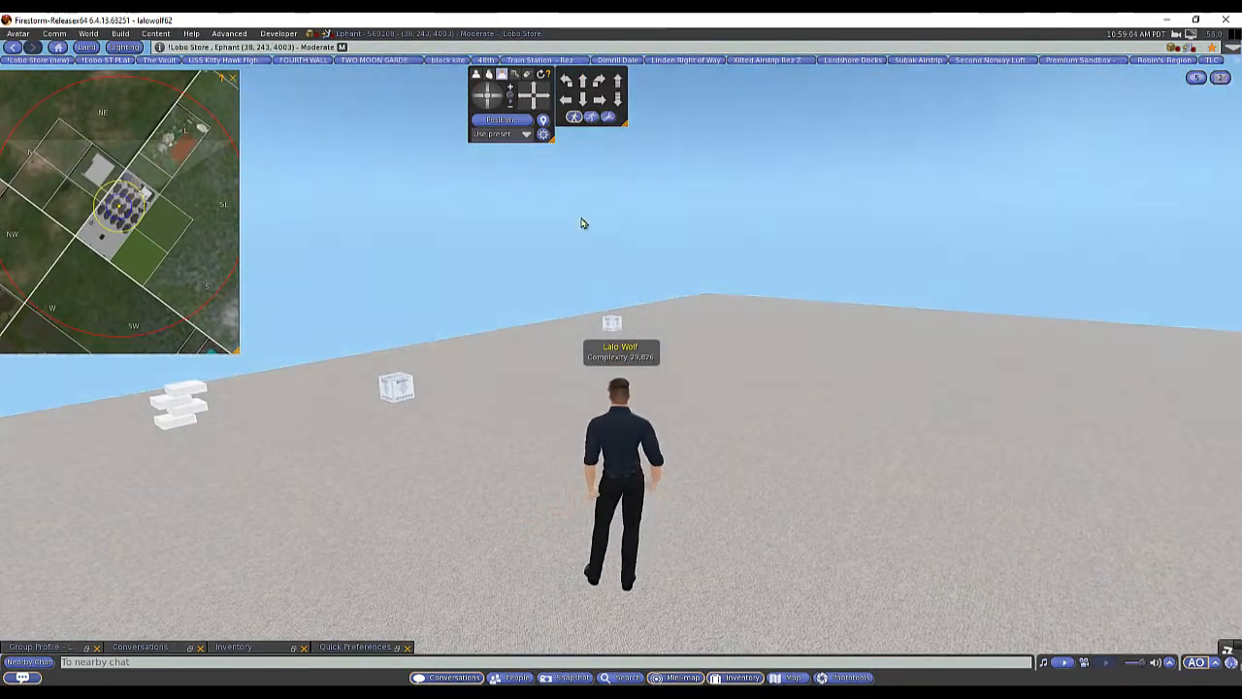
{"action": "key", "text": "Right"}
{"action": "key", "text": "Right"}
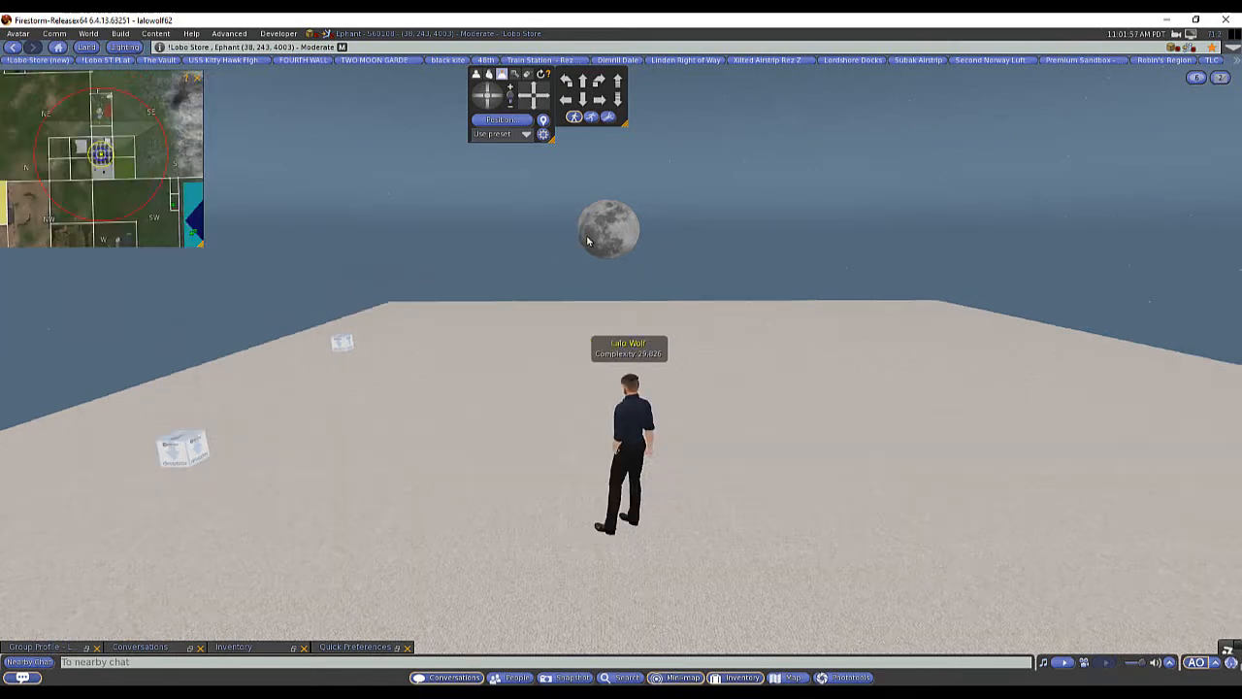
{"action": "key", "text": "Down"}
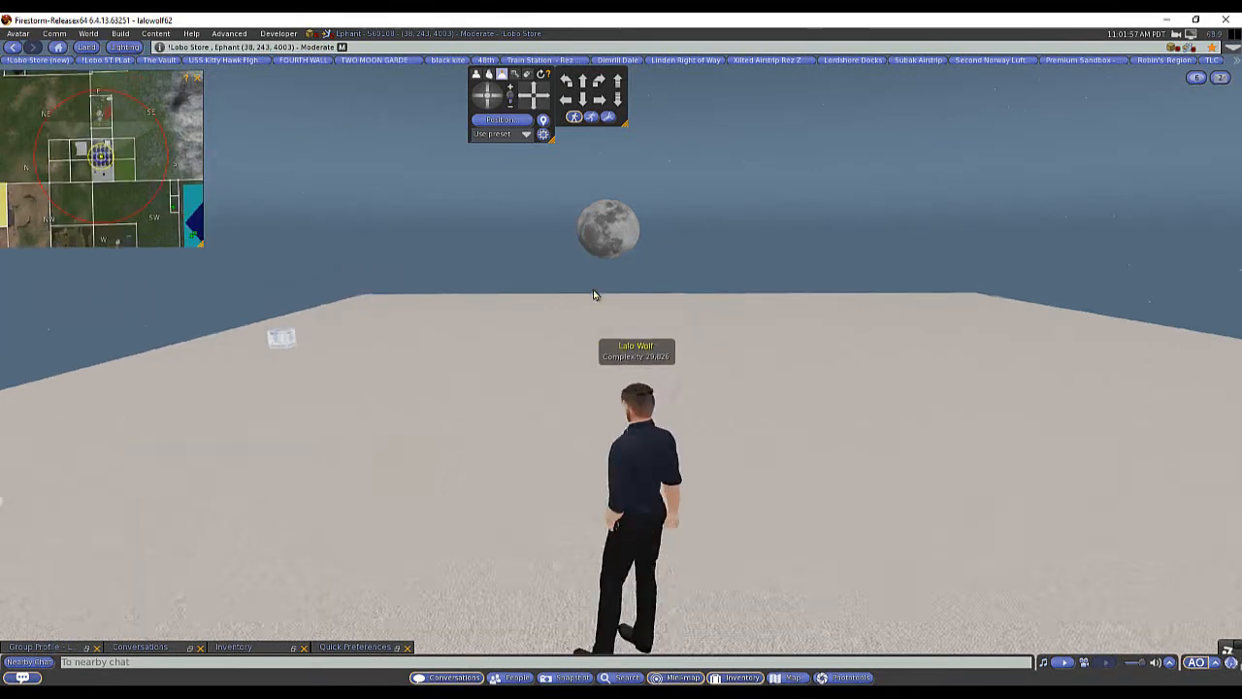
{"action": "key", "text": "Down"}
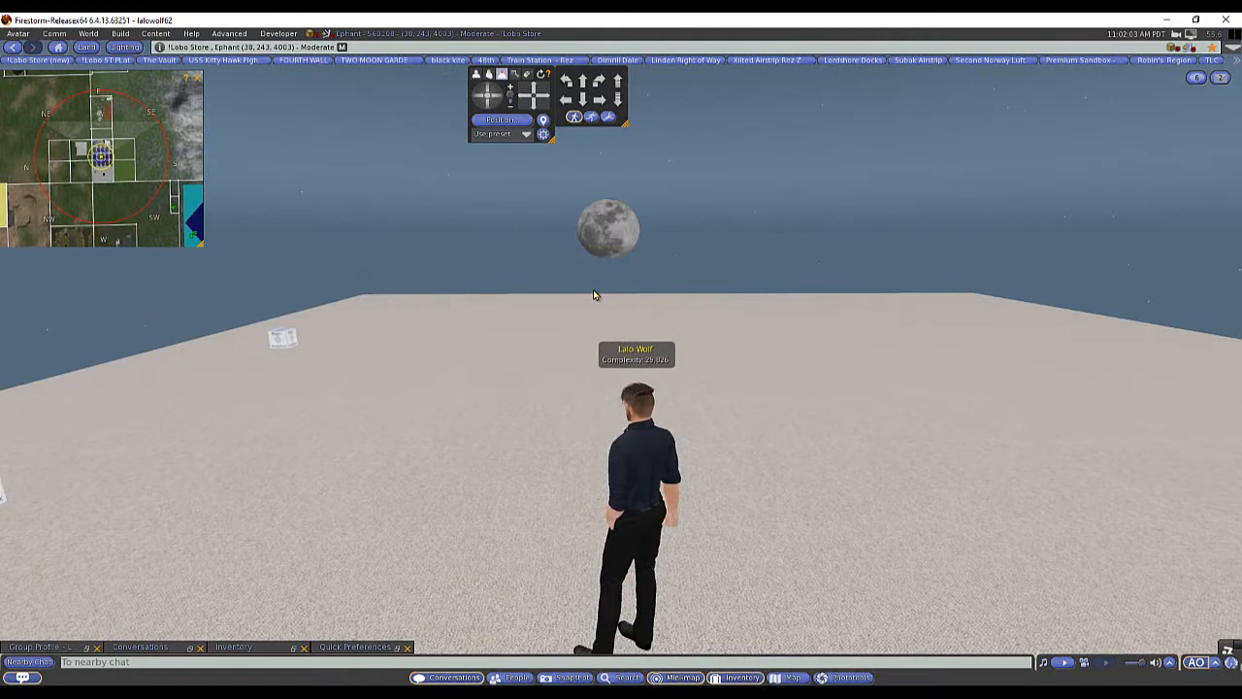
{"action": "key", "text": "Up"}
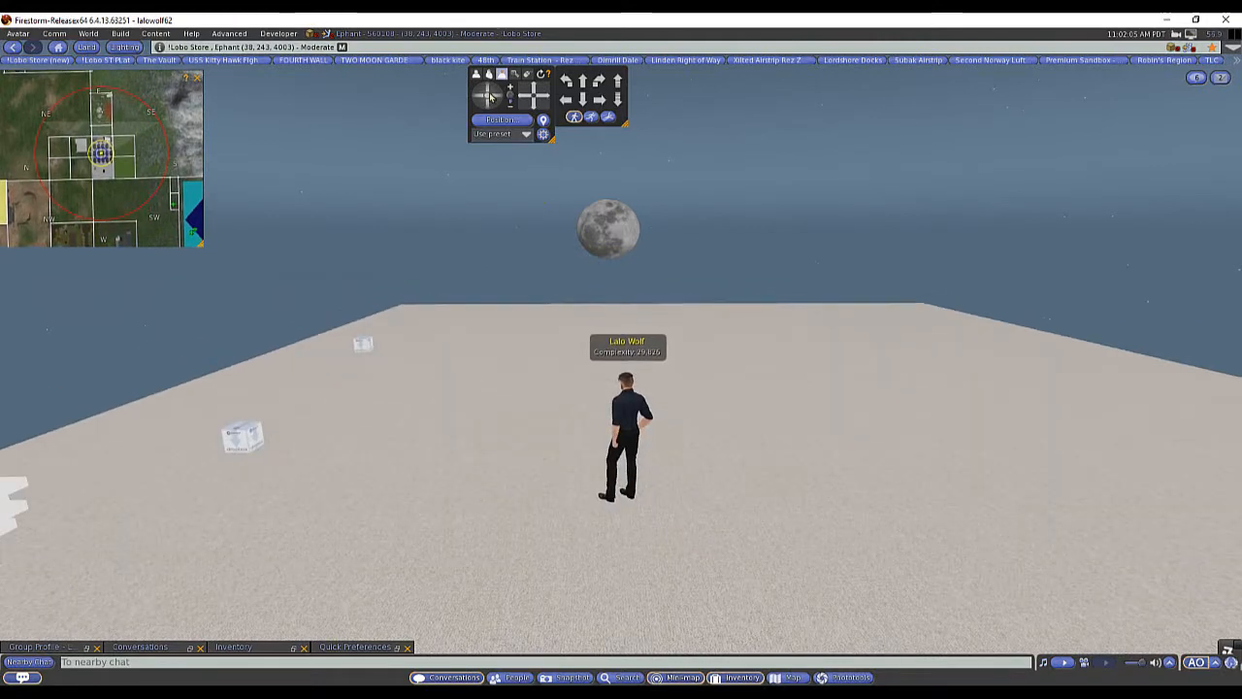
{"action": "key", "text": "Left"}
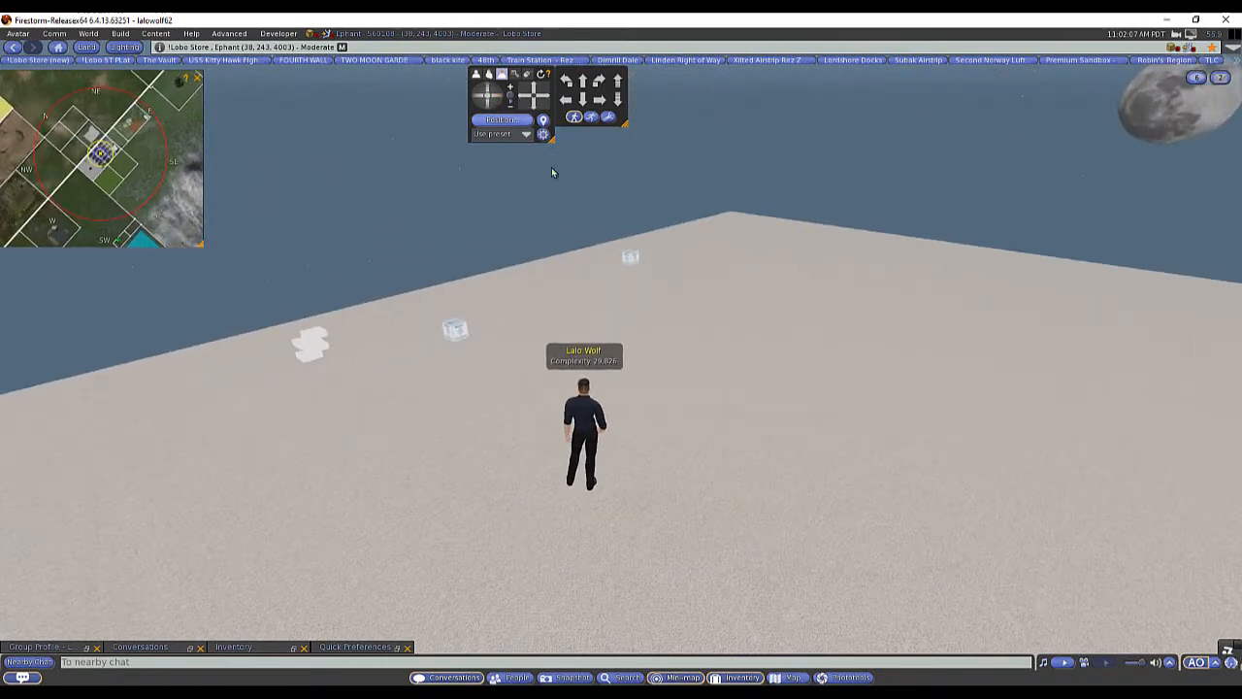
{"action": "key", "text": "Up"}
{"action": "key", "text": "Right"}
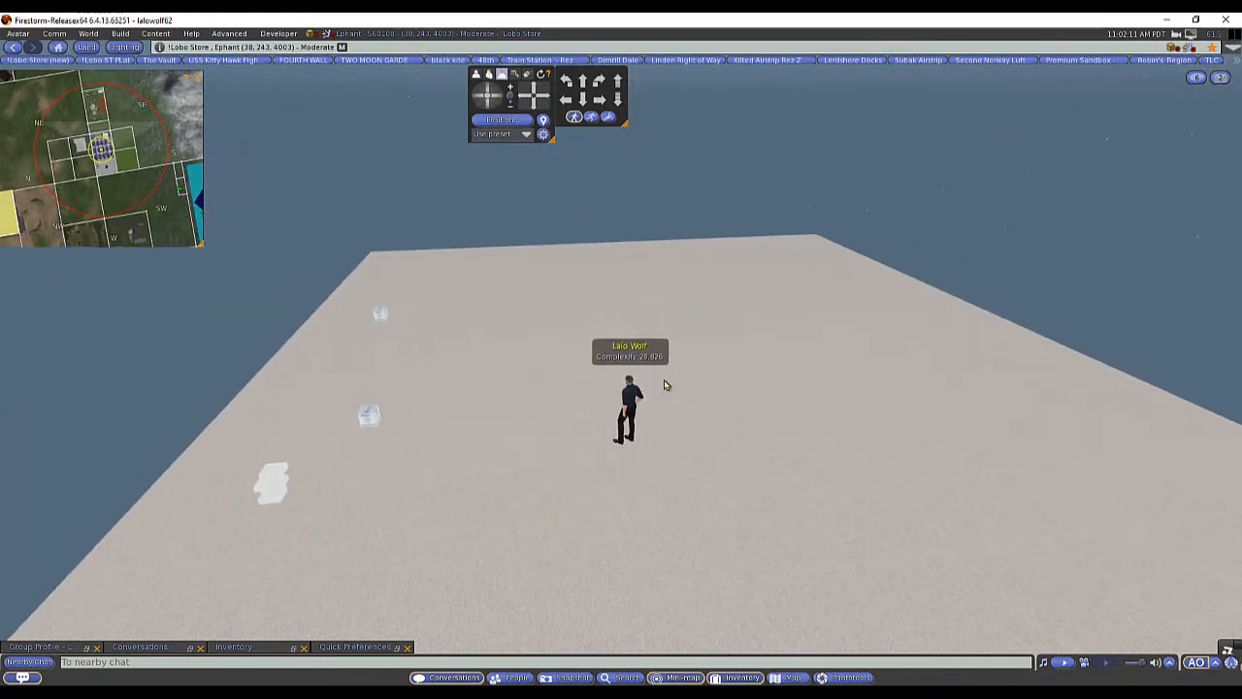
{"action": "scroll", "coordinate": [733, 595], "scroll_direction": "up", "scroll_amount": 3}
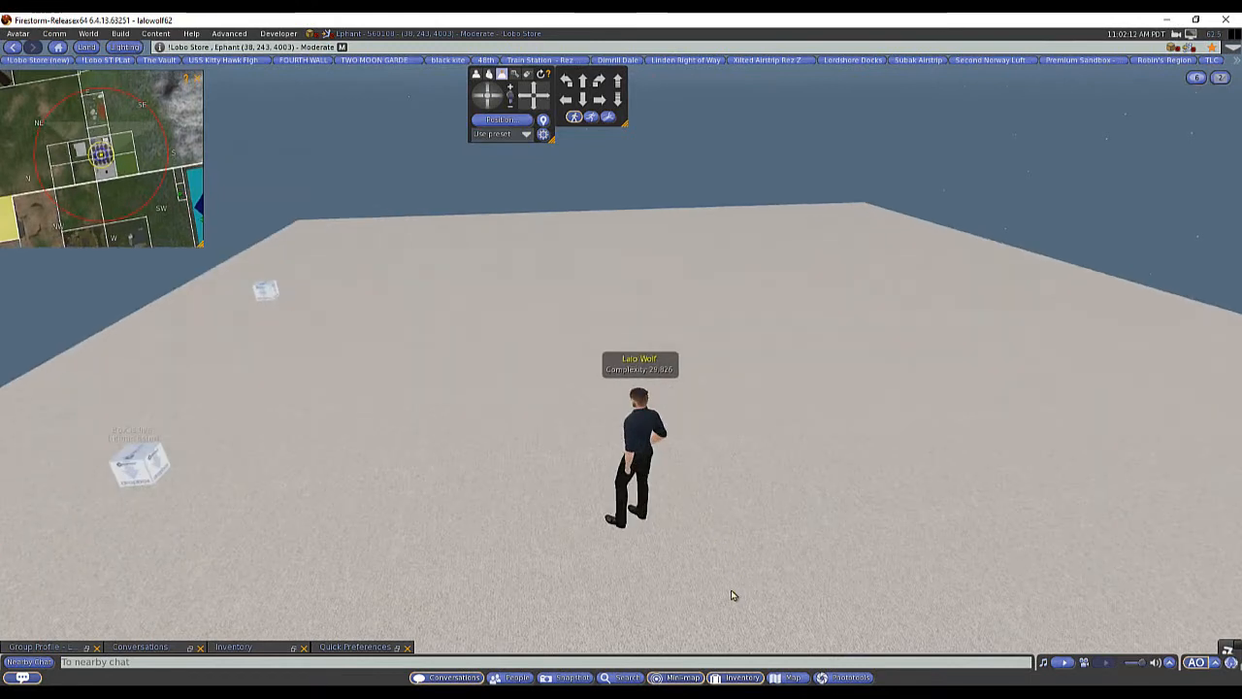
Bring up the inventory and look through the sky presets in the Library's Environments > Skies folder
{"action": "left_click", "coordinate": [735, 679]}
{"action": "scroll", "coordinate": [801, 437], "scroll_direction": "down", "scroll_amount": 8}
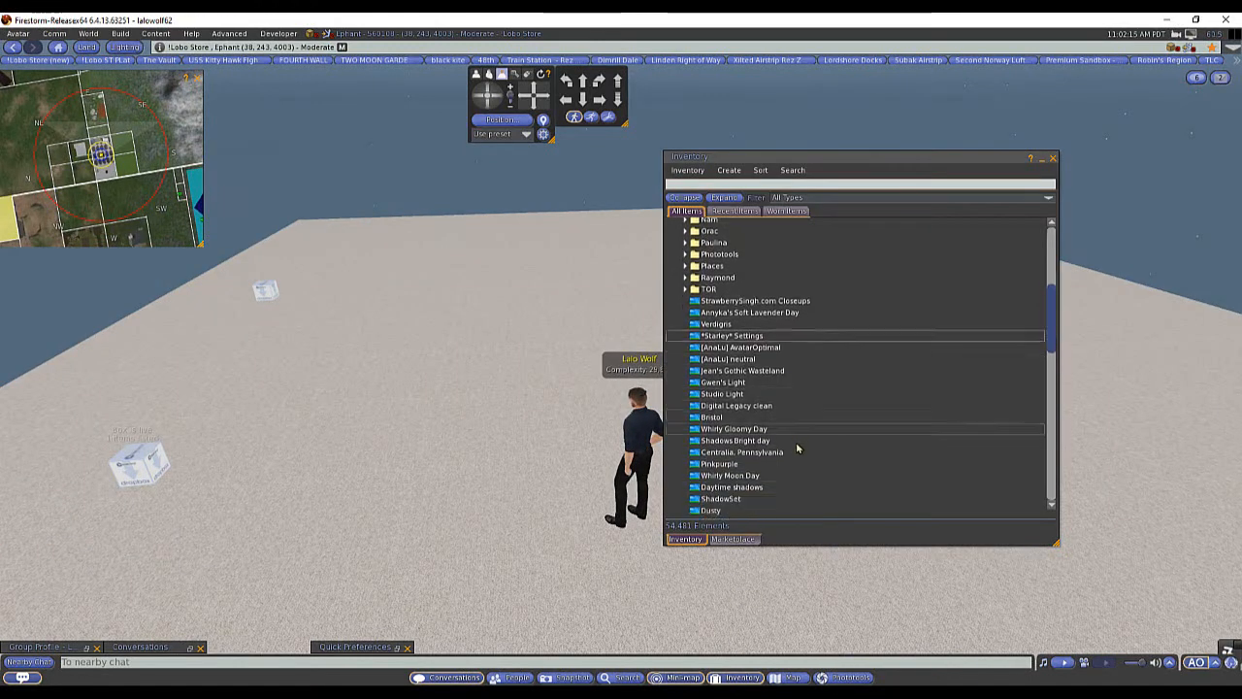
{"action": "scroll", "coordinate": [802, 479], "scroll_direction": "down", "scroll_amount": 2}
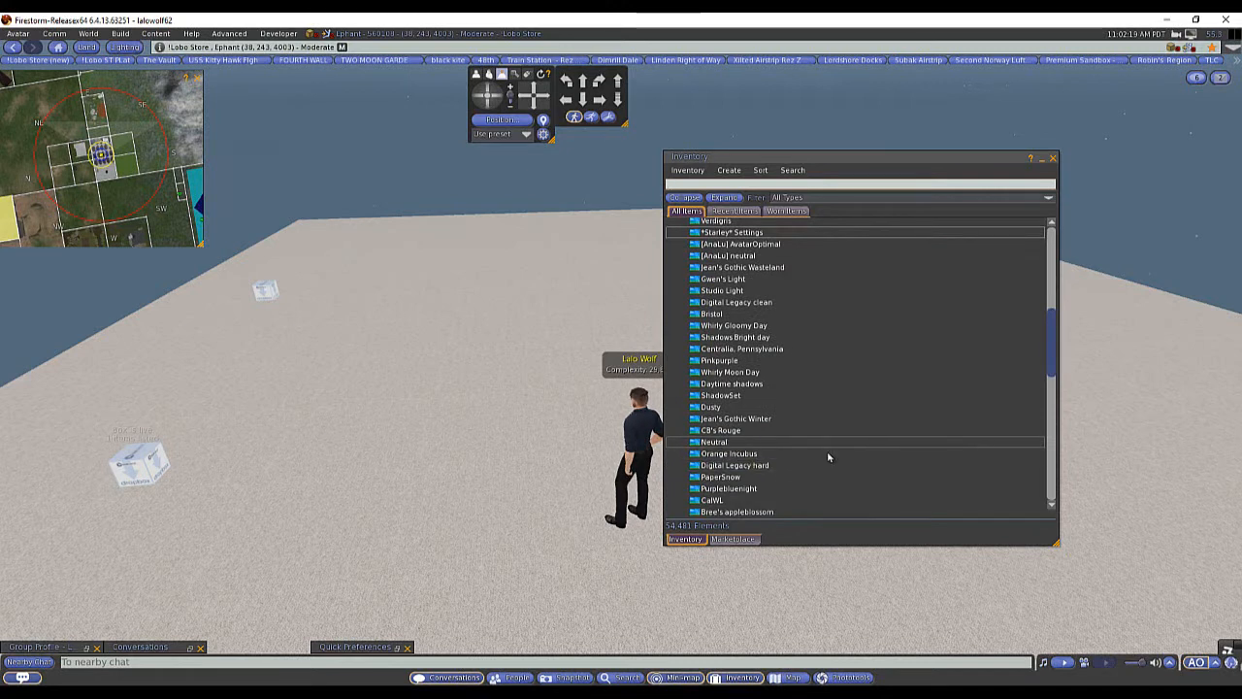
{"action": "scroll", "coordinate": [766, 447], "scroll_direction": "up", "scroll_amount": 2}
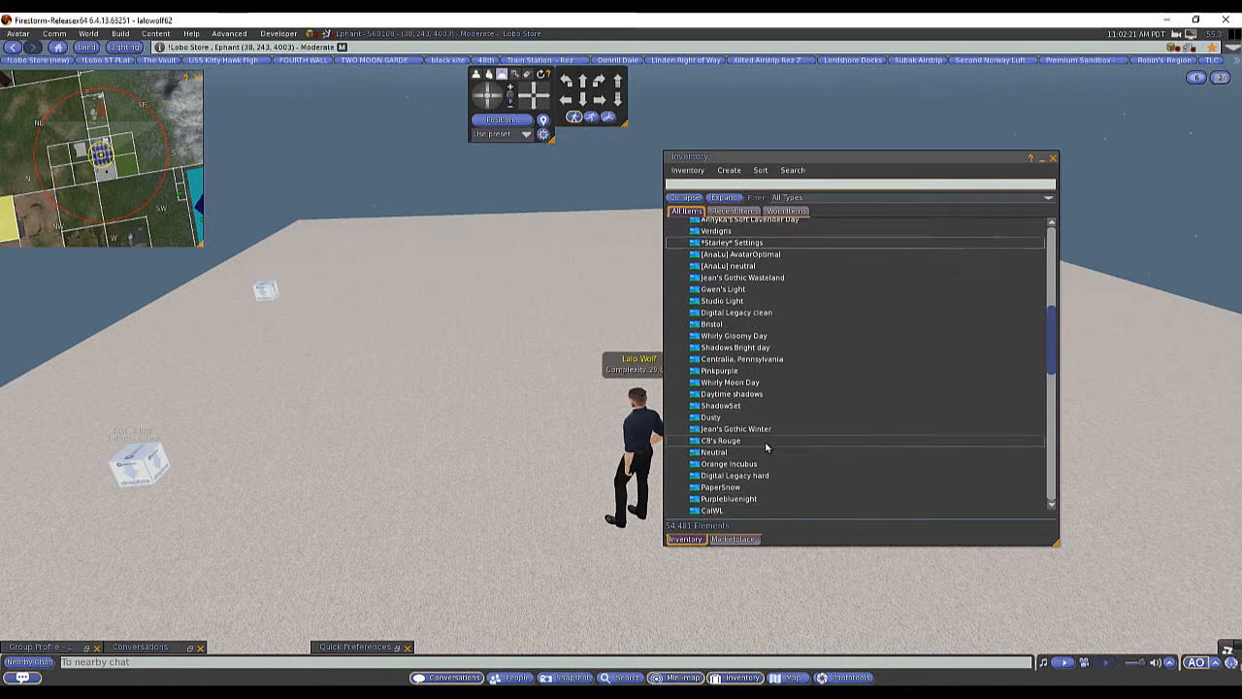
{"action": "scroll", "coordinate": [766, 447], "scroll_direction": "up", "scroll_amount": 2}
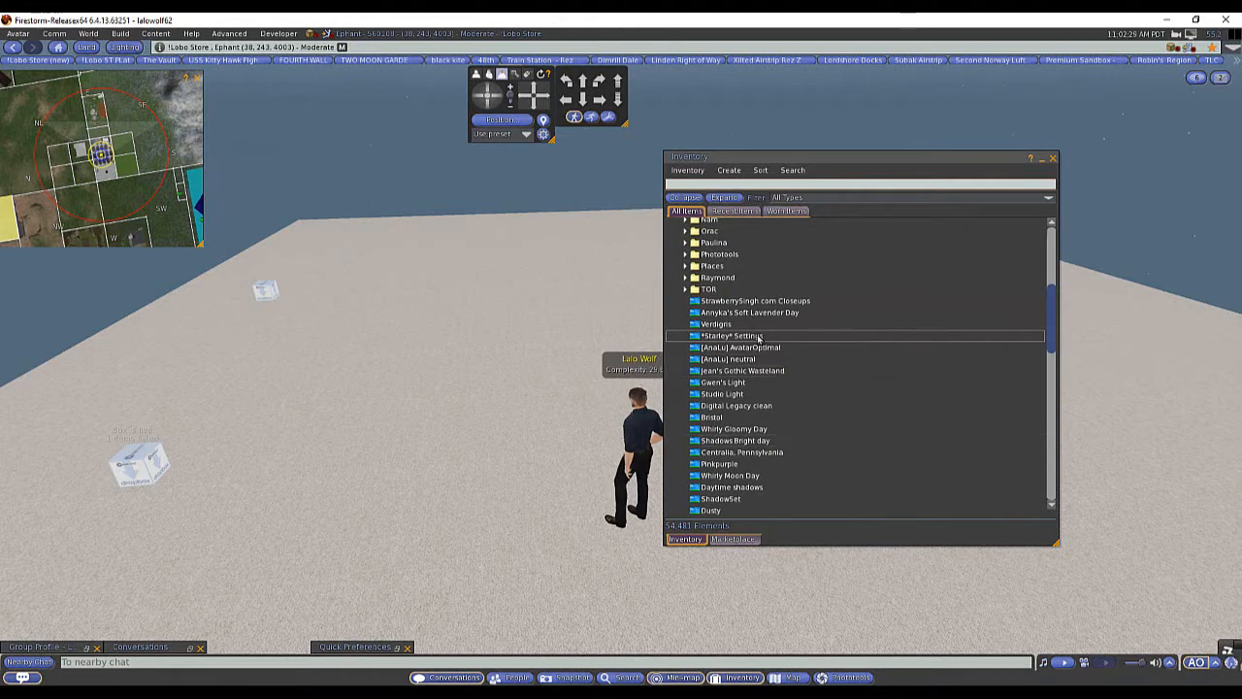
{"action": "scroll", "coordinate": [752, 338], "scroll_direction": "up", "scroll_amount": 6}
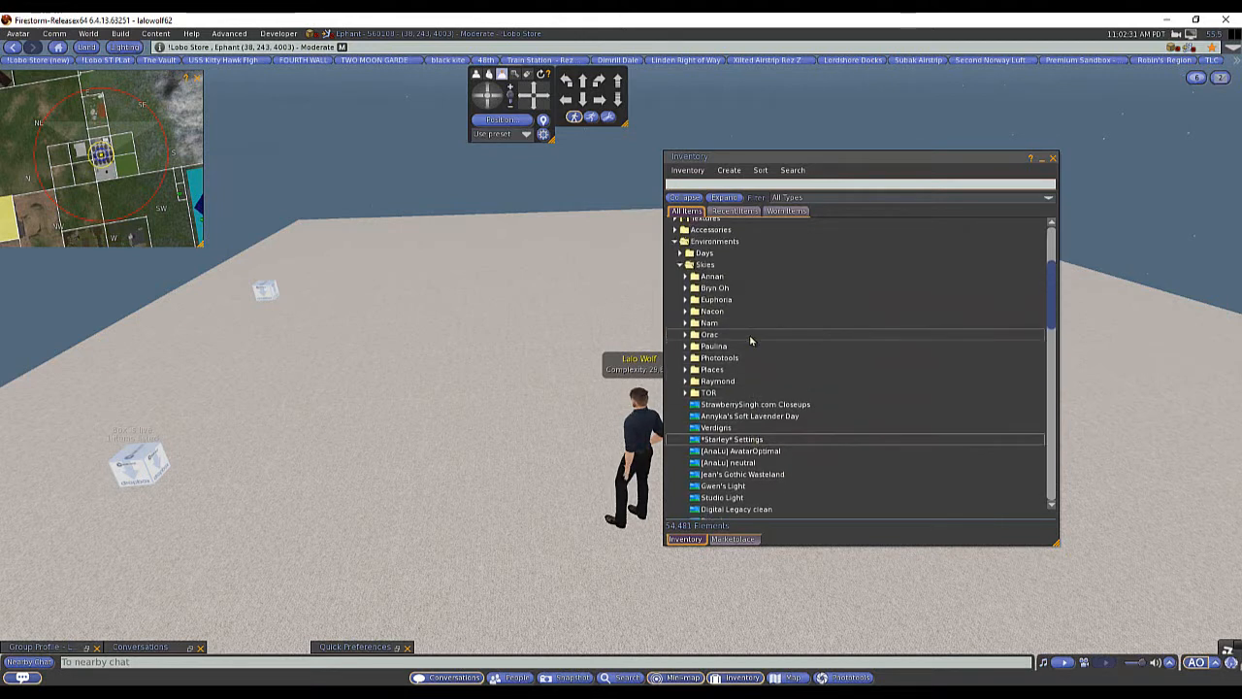
{"action": "scroll", "coordinate": [718, 301], "scroll_direction": "up", "scroll_amount": 5}
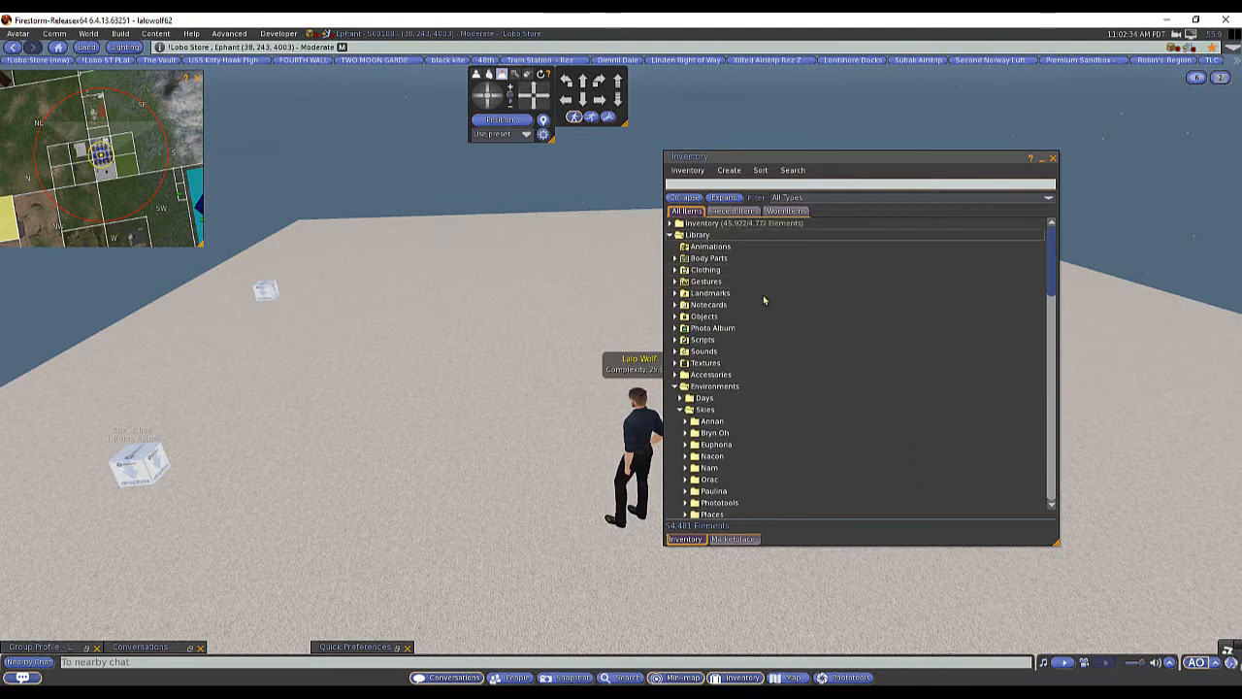
{"action": "scroll", "coordinate": [763, 300], "scroll_direction": "down", "scroll_amount": 10}
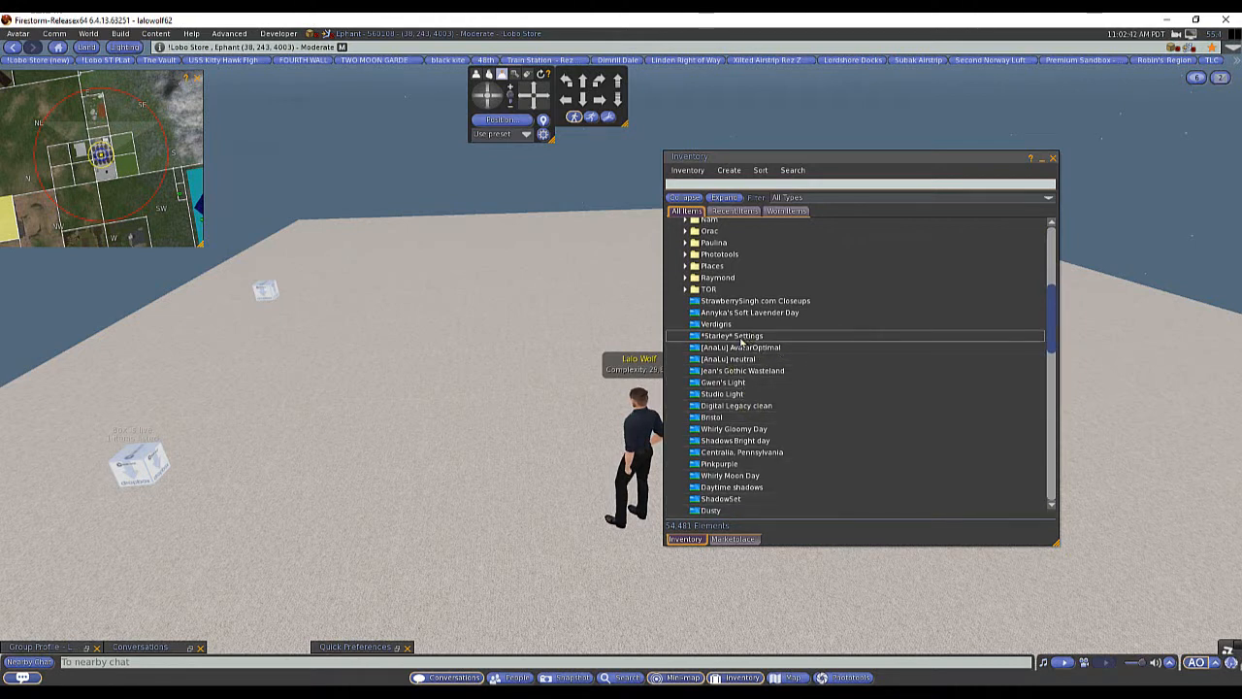
Try to open the *Starley* Settings sky for editing directly from the Library's Skies folder
{"action": "right_click", "coordinate": [742, 338]}
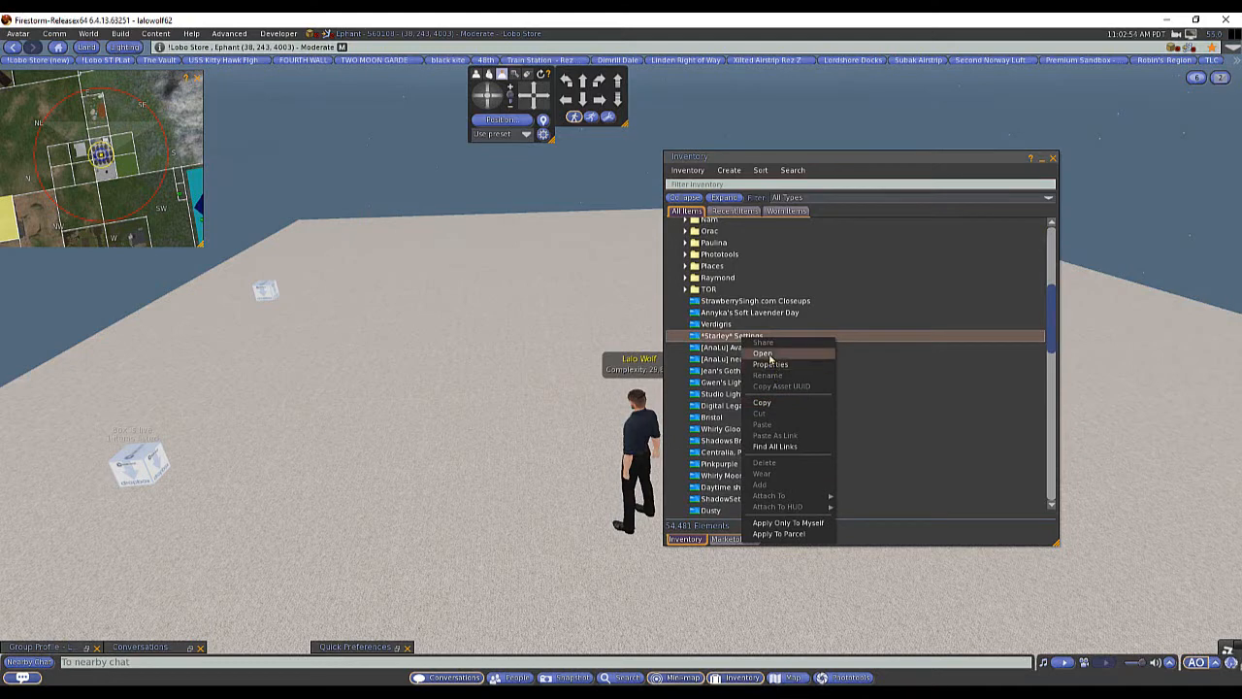
{"action": "left_click", "coordinate": [766, 354]}
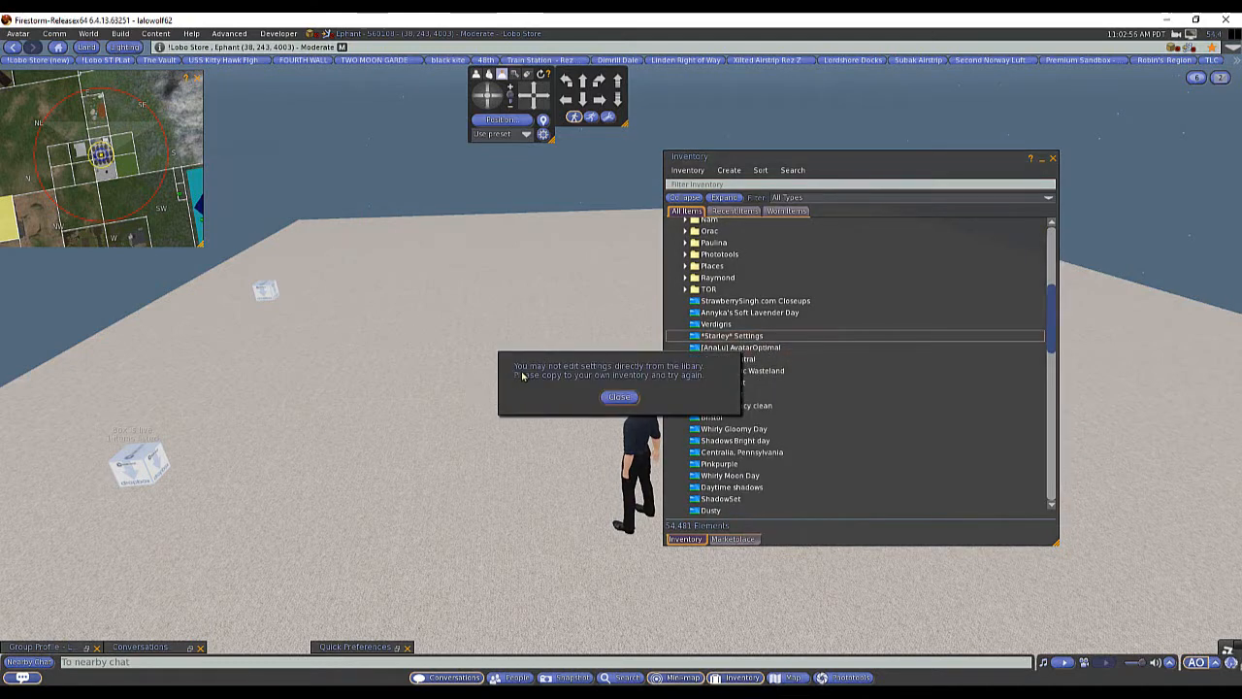
{"action": "left_click", "coordinate": [618, 398]}
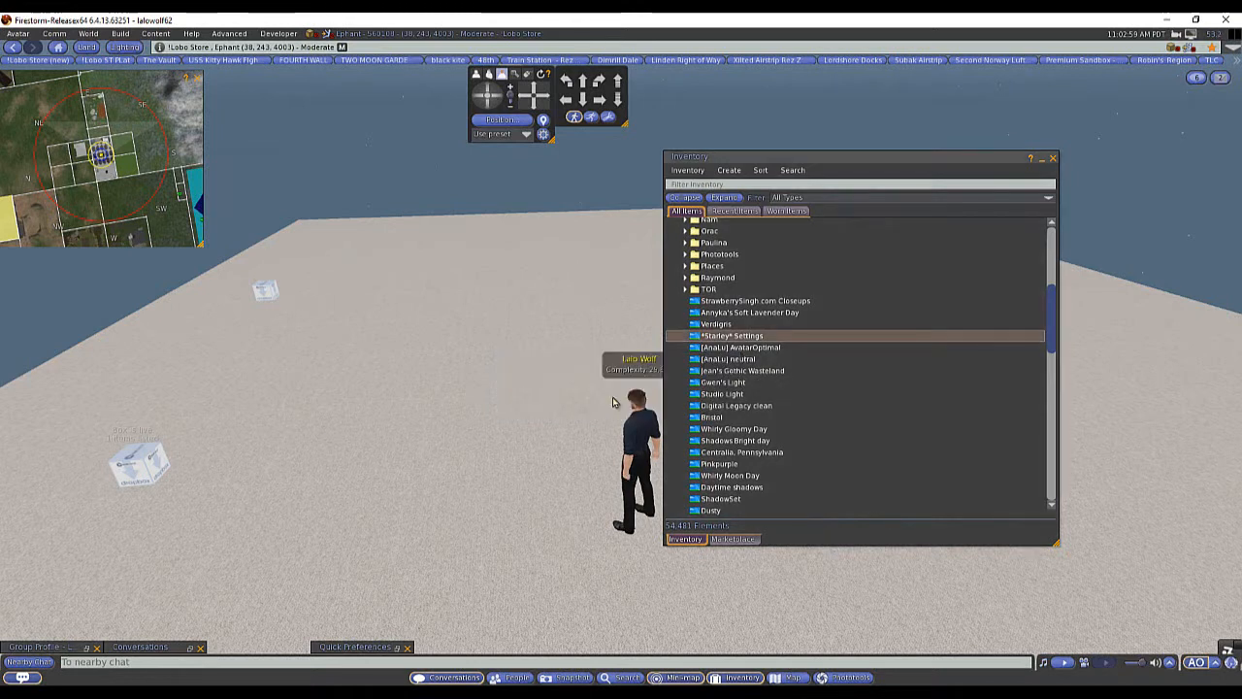
Copy the *Starley* Settings sky from the Library and paste it into the personal inventory's Settings folder
{"action": "right_click", "coordinate": [751, 339]}
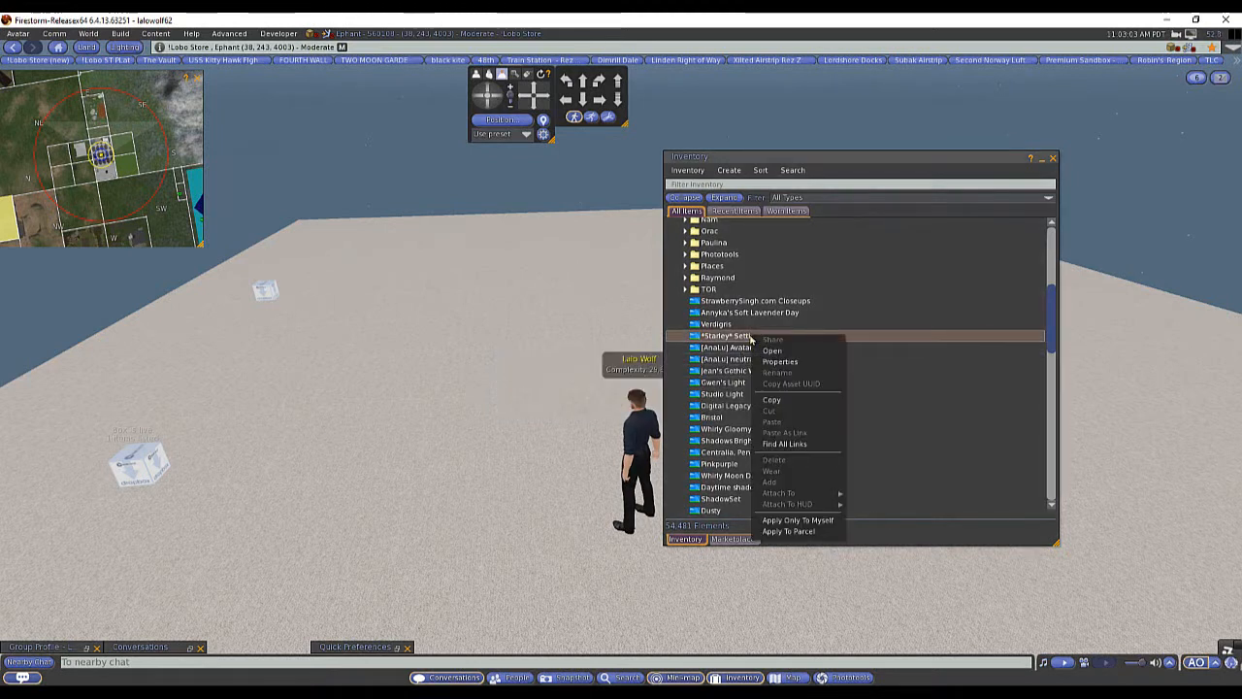
{"action": "left_click", "coordinate": [774, 400]}
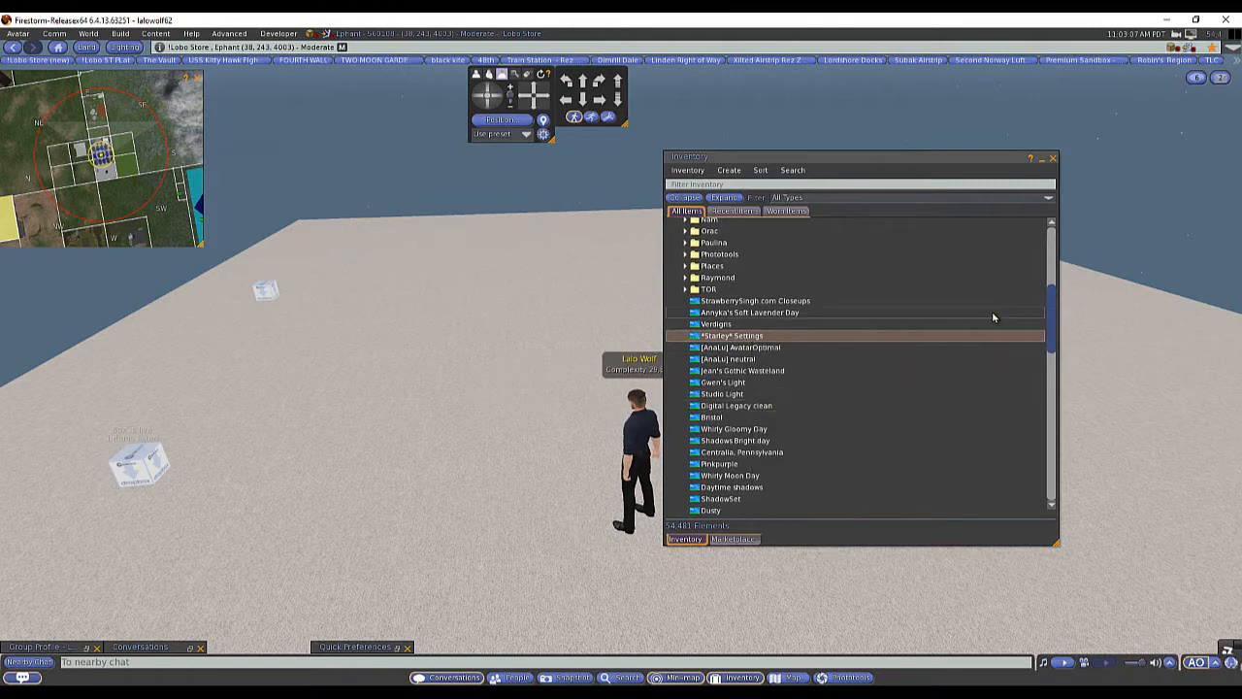
{"action": "left_click_drag", "start_coordinate": [1051, 320], "coordinate": [1051, 242]}
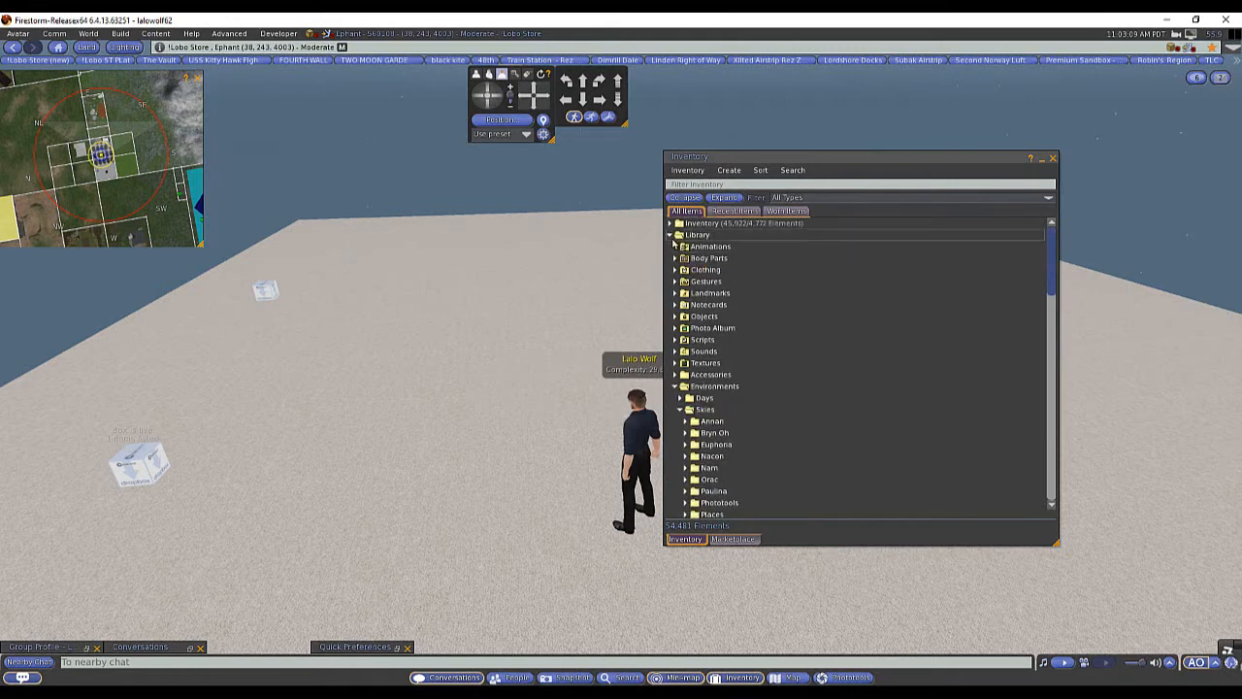
{"action": "left_click", "coordinate": [671, 236]}
{"action": "left_click", "coordinate": [670, 225]}
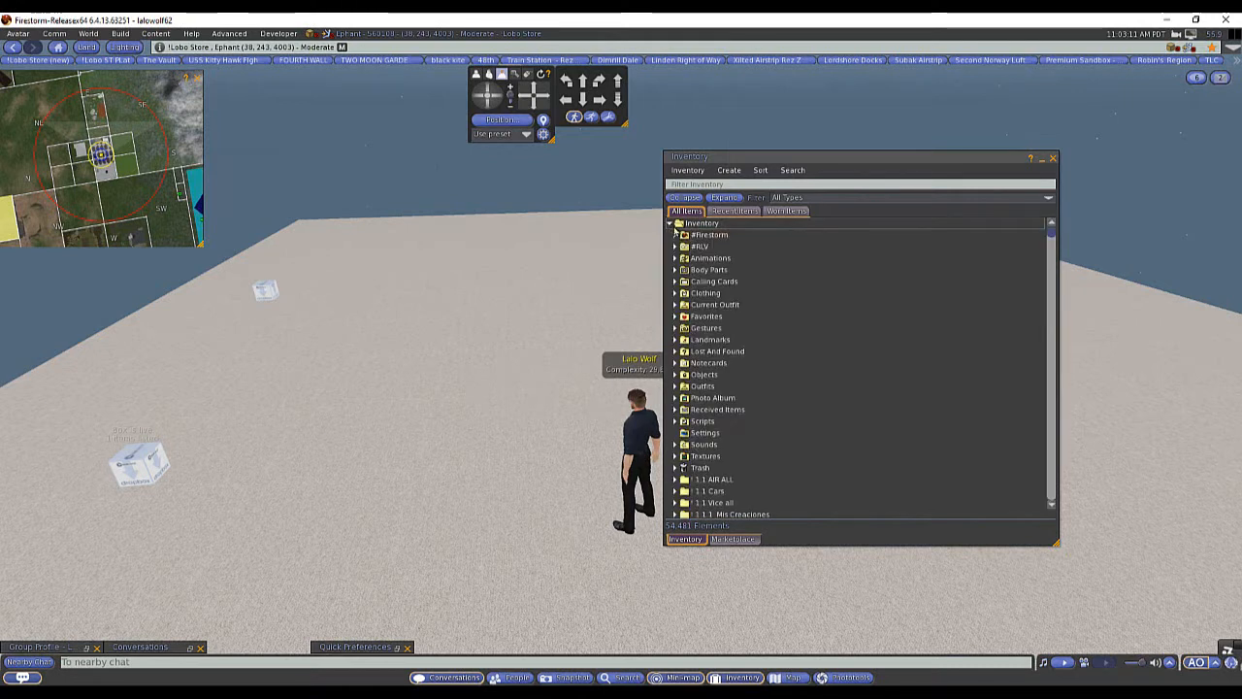
{"action": "scroll", "coordinate": [811, 420], "scroll_direction": "down", "scroll_amount": 3}
{"action": "left_click", "coordinate": [705, 361]}
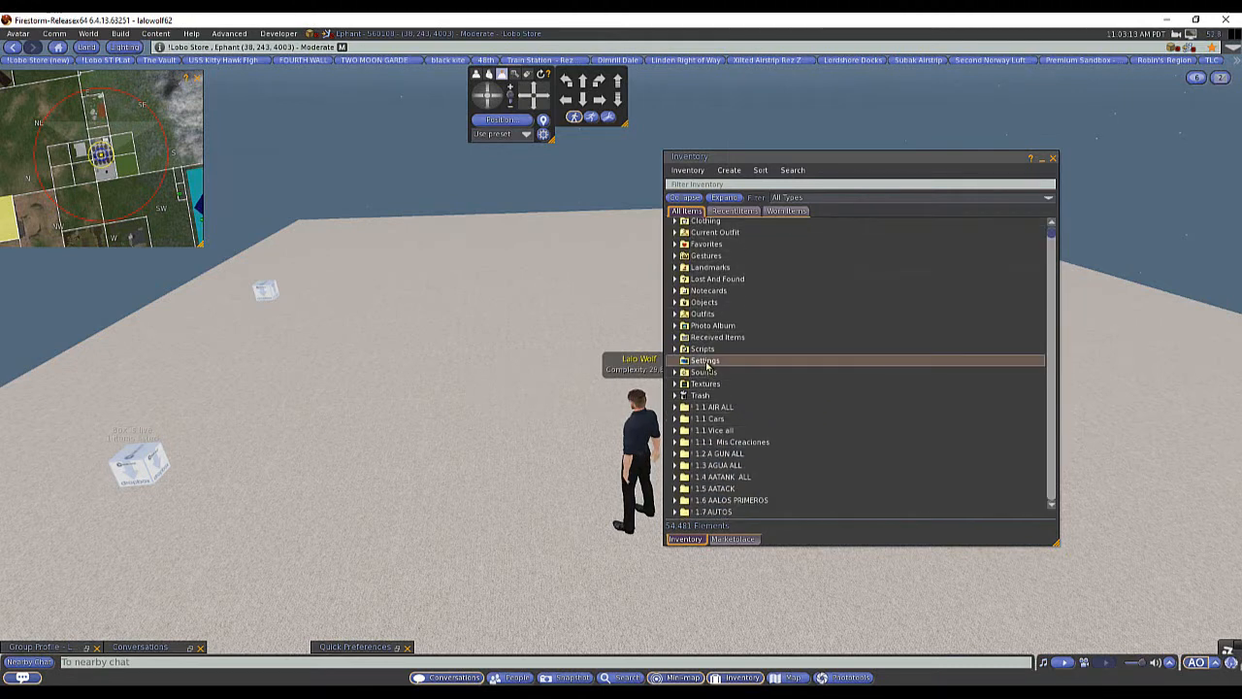
{"action": "right_click", "coordinate": [706, 363]}
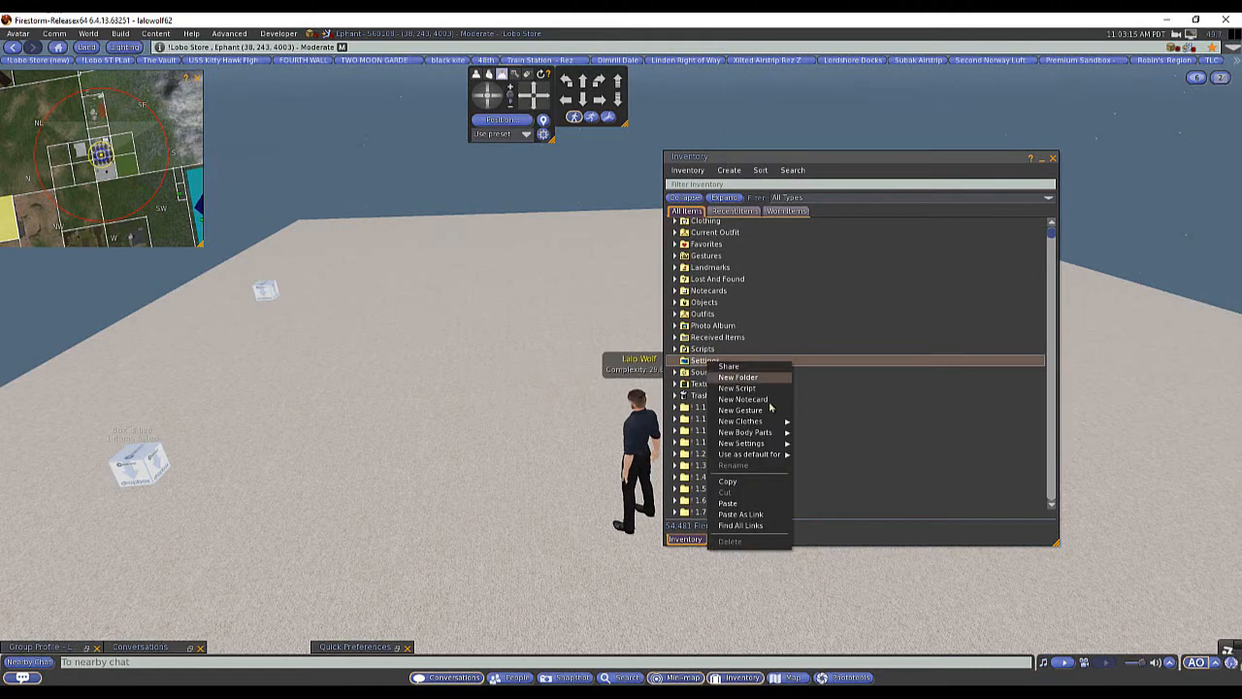
{"action": "left_click", "coordinate": [747, 503]}
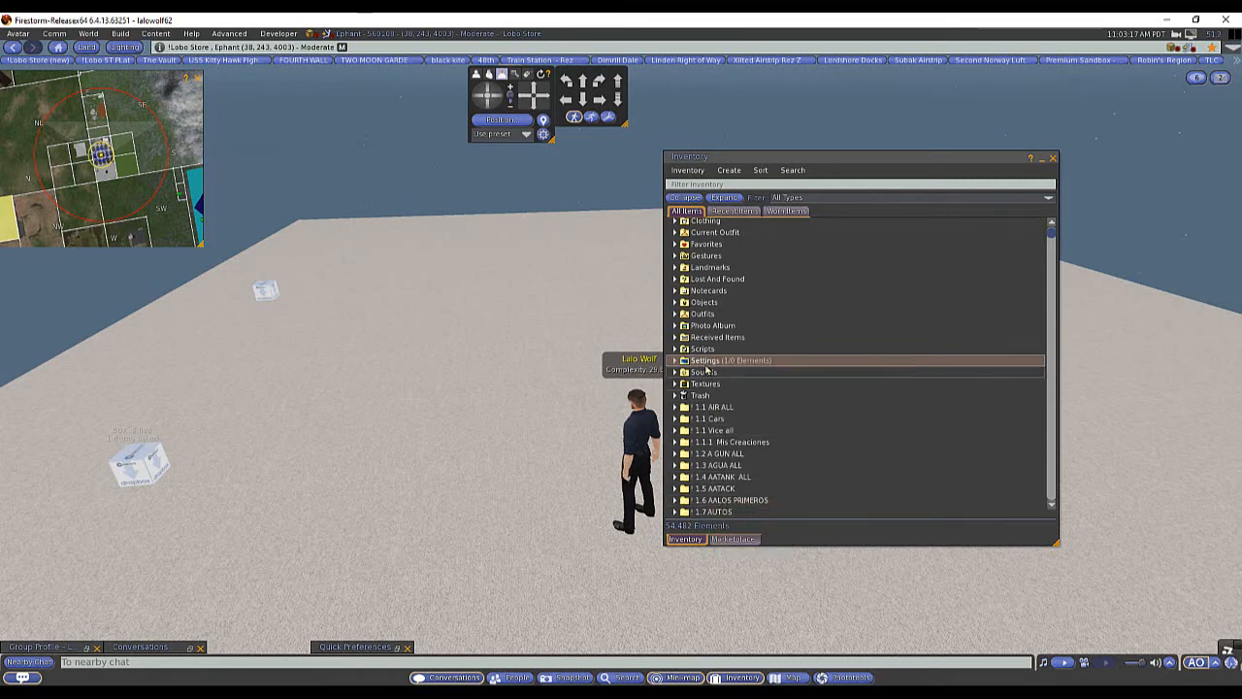
Open the *Starley* Settings copy in the Settings folder for editing and move its editor clear of the mini-map
{"action": "left_click", "coordinate": [674, 362]}
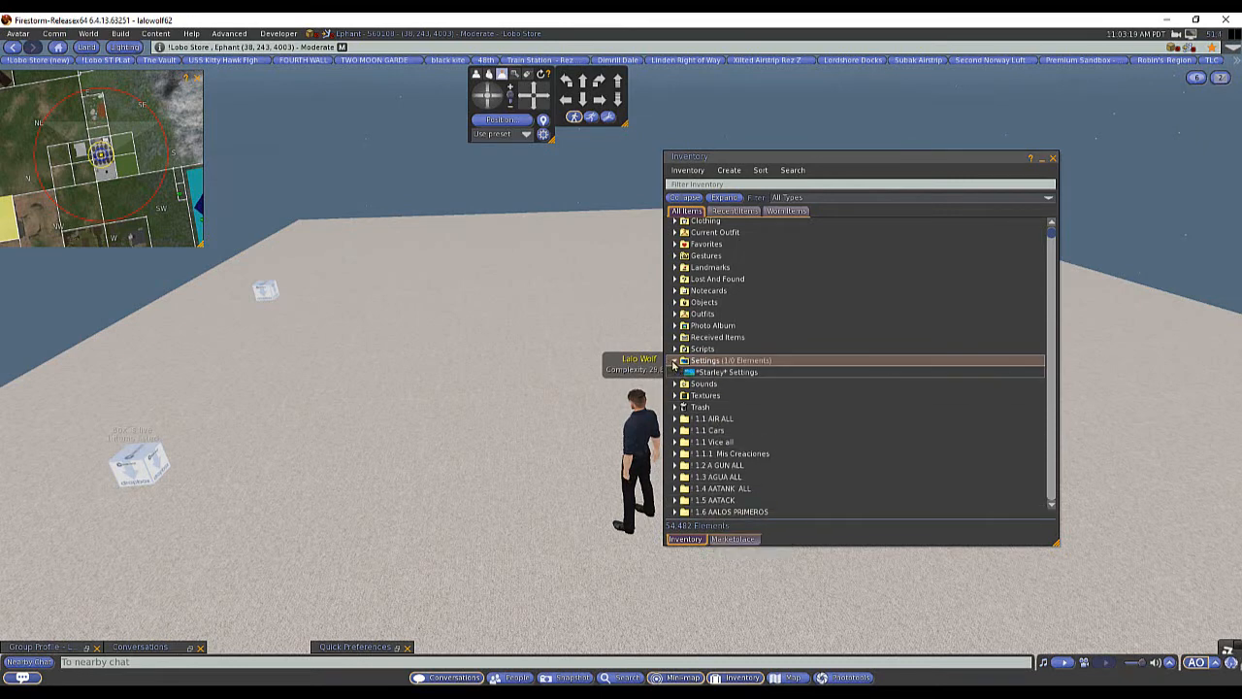
{"action": "left_click", "coordinate": [734, 376]}
{"action": "right_click", "coordinate": [730, 373]}
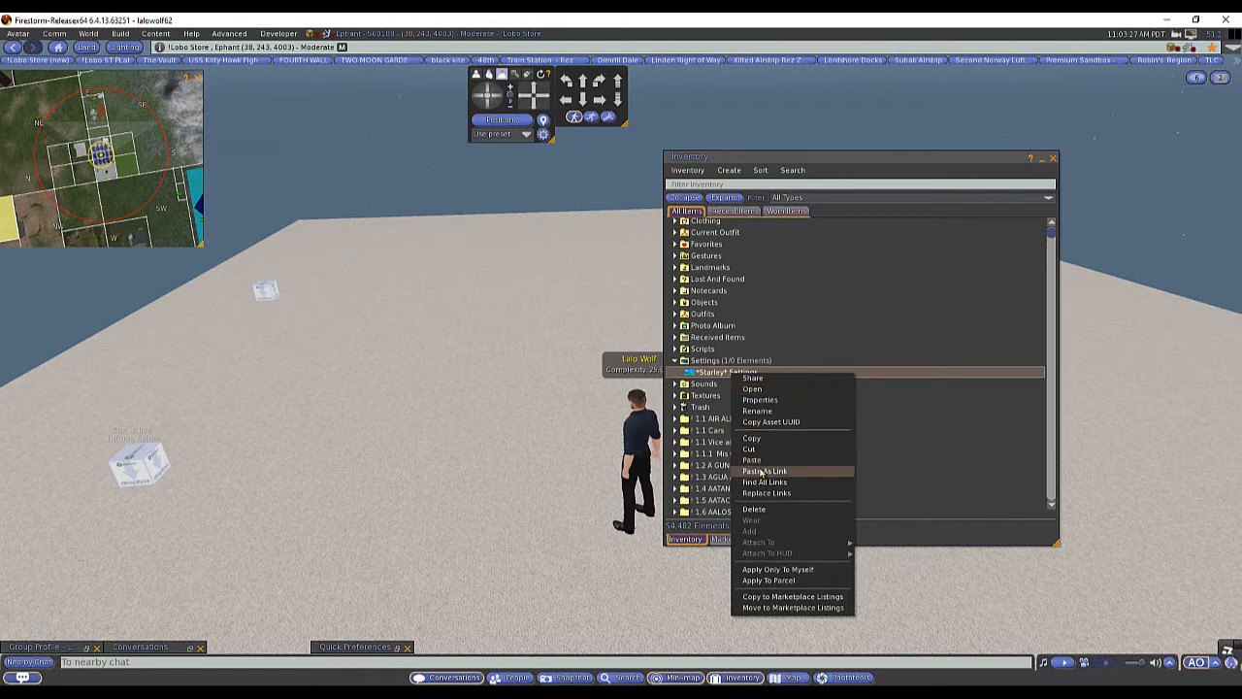
{"action": "left_click", "coordinate": [768, 391]}
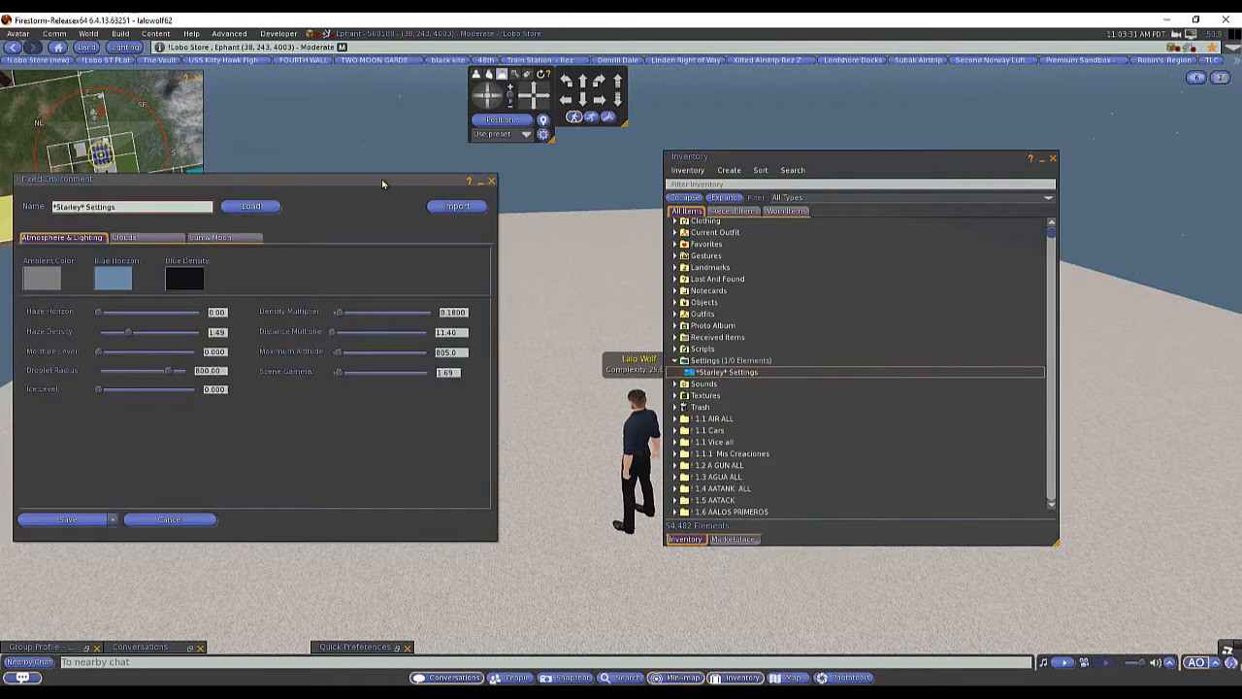
{"action": "left_click_drag", "start_coordinate": [381, 182], "coordinate": [461, 226]}
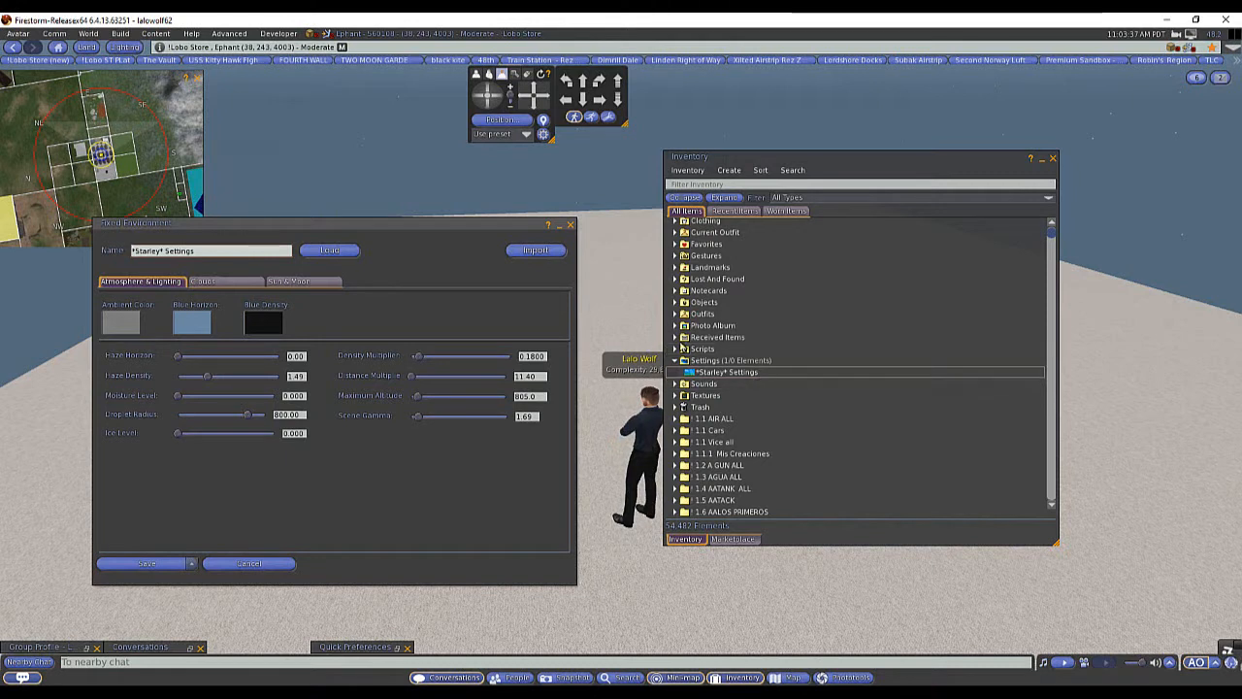
Review the New Settings option for the inventory's Settings folder, and minimize the inventory window
{"action": "right_click", "coordinate": [716, 366]}
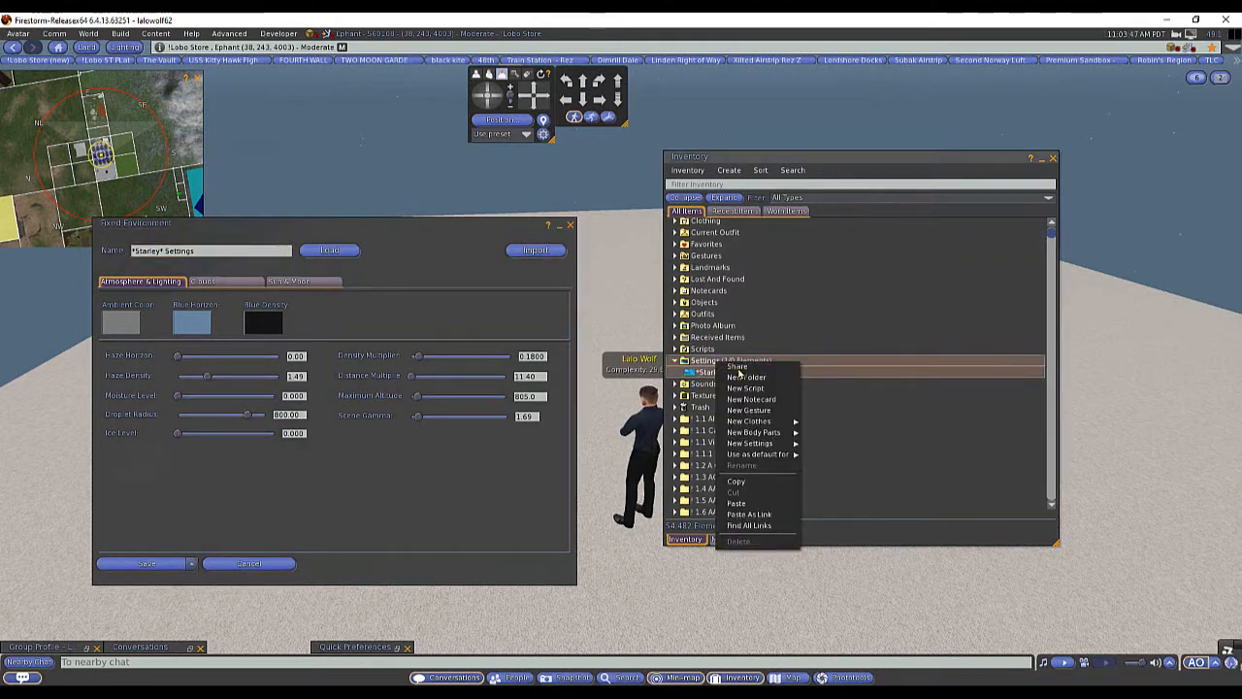
{"action": "mouse_move", "coordinate": [752, 447]}
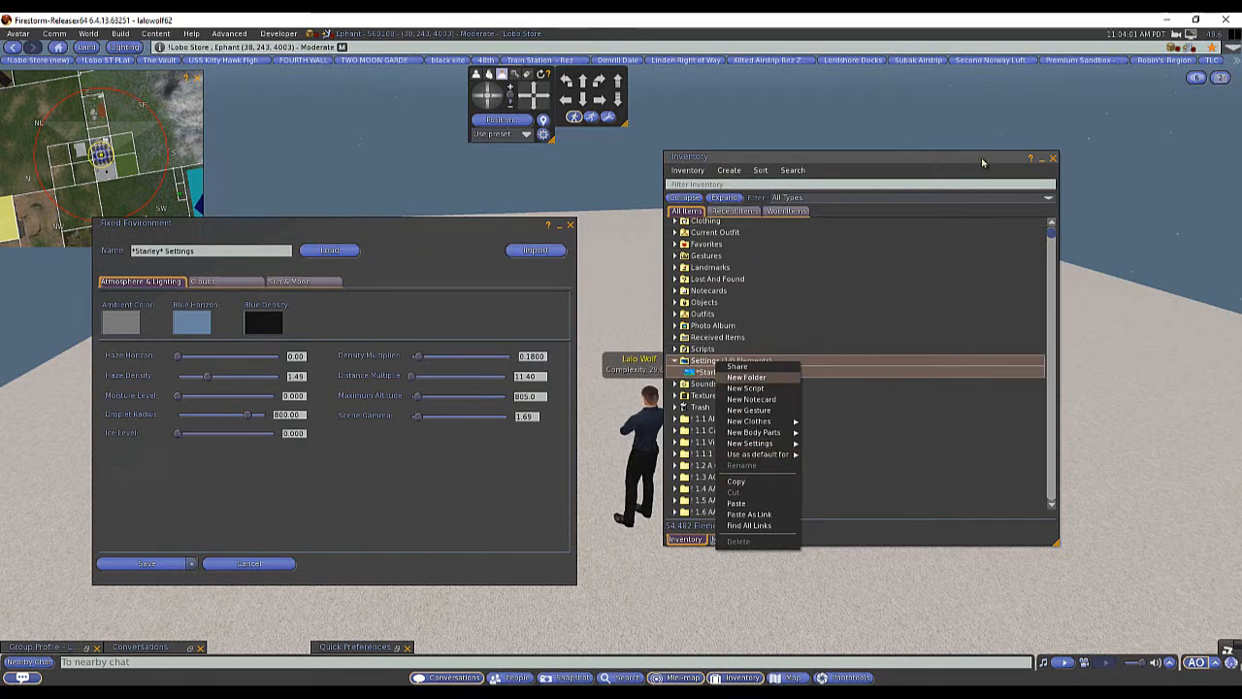
{"action": "left_click", "coordinate": [1043, 160]}
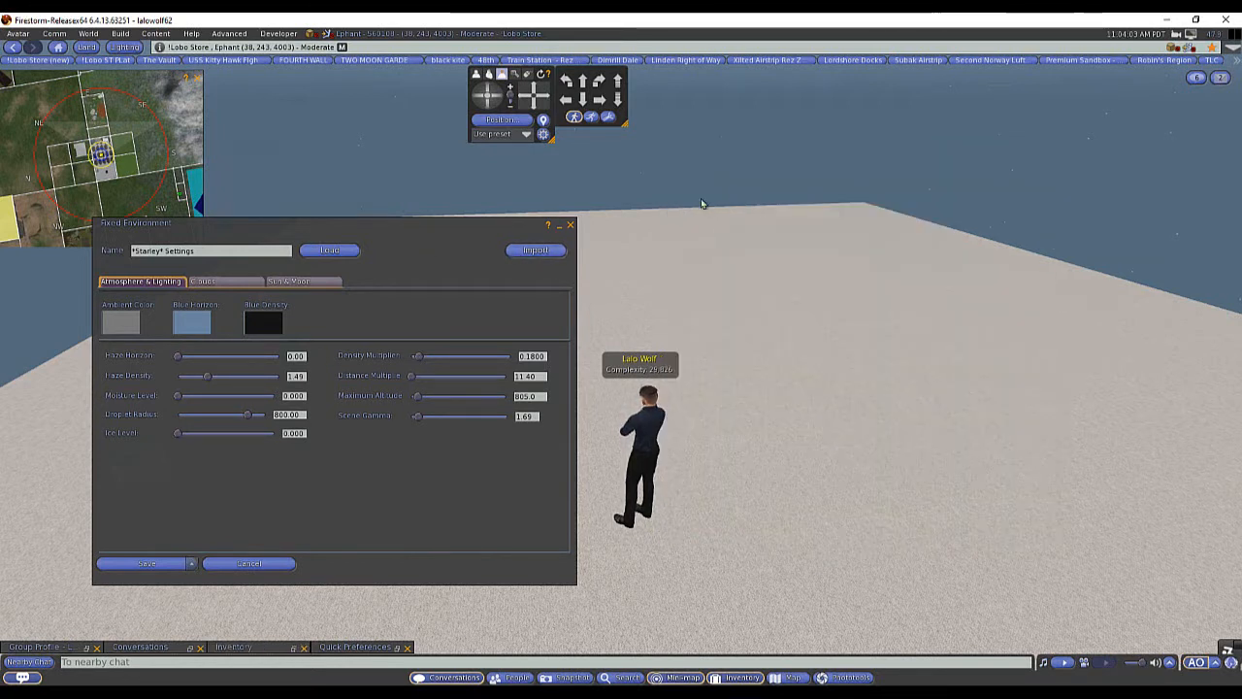
Set the *Starley* sky's Haze Horizon to 0.03 and Haze Density to 1.40 with the moon in view
{"action": "left_click_drag", "start_coordinate": [500, 103], "coordinate": [485, 99]}
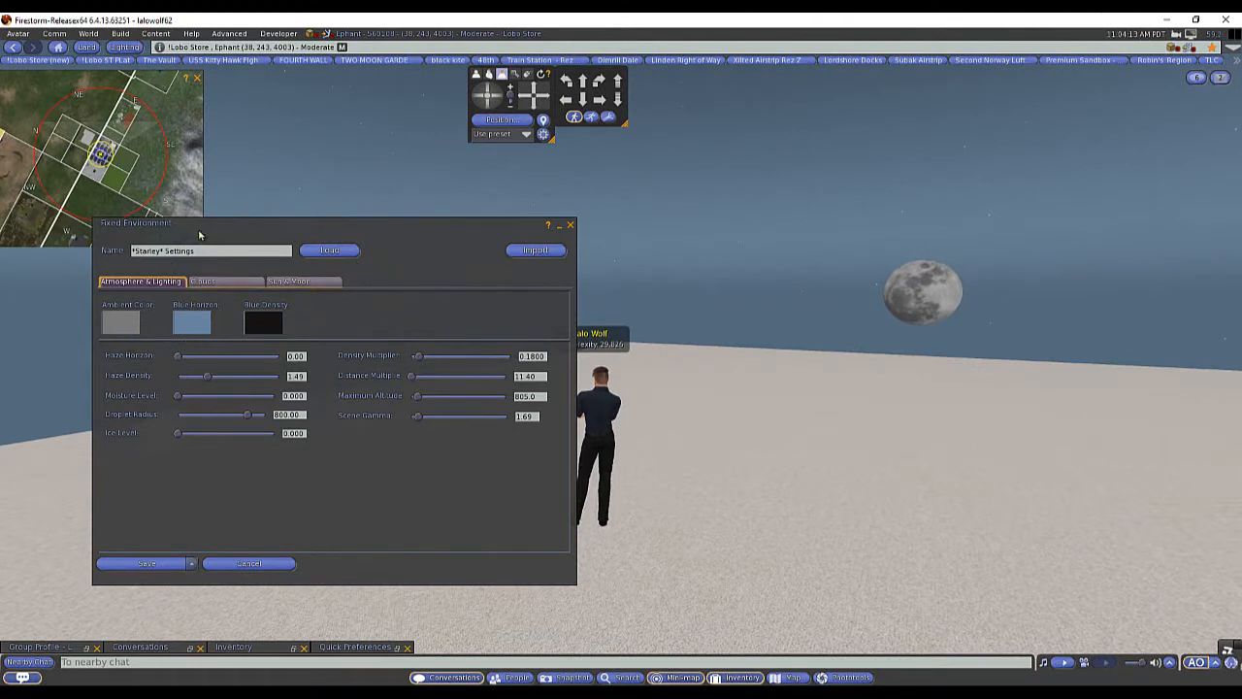
{"action": "left_click_drag", "start_coordinate": [179, 357], "coordinate": [207, 378]}
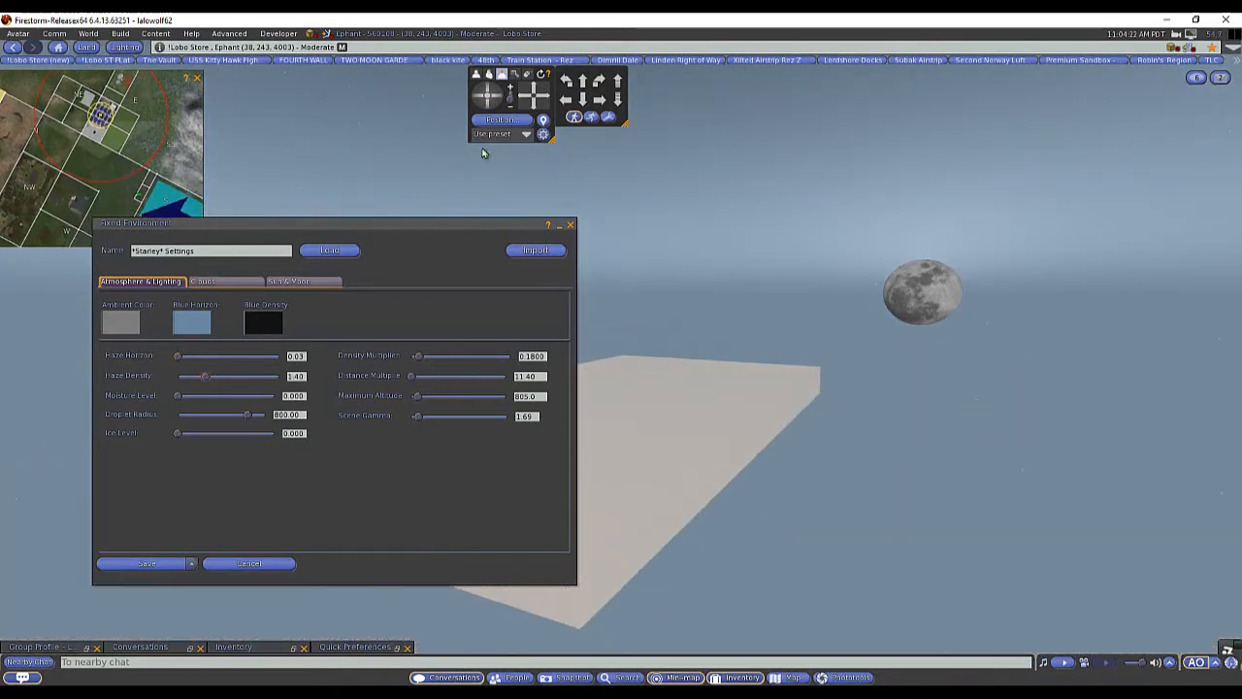
{"action": "left_click_drag", "start_coordinate": [491, 95], "coordinate": [480, 103]}
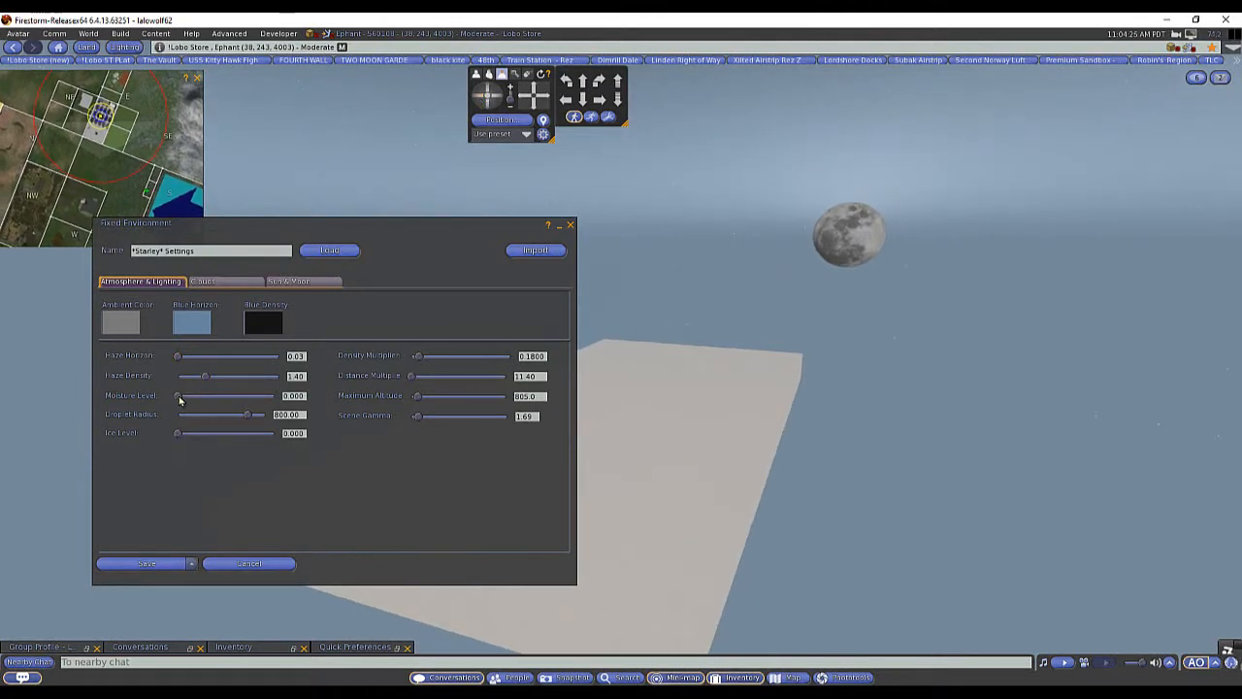
Set Moisture Level 0.093, Droplet Radius 165.96, Ice Level 0.013, Density Multiplier 0.0646, Distance Multiplier 87.88, Maximum Altitude 1554.0 and Scene Gamma 2.00
{"action": "left_click_drag", "start_coordinate": [179, 398], "coordinate": [179, 435]}
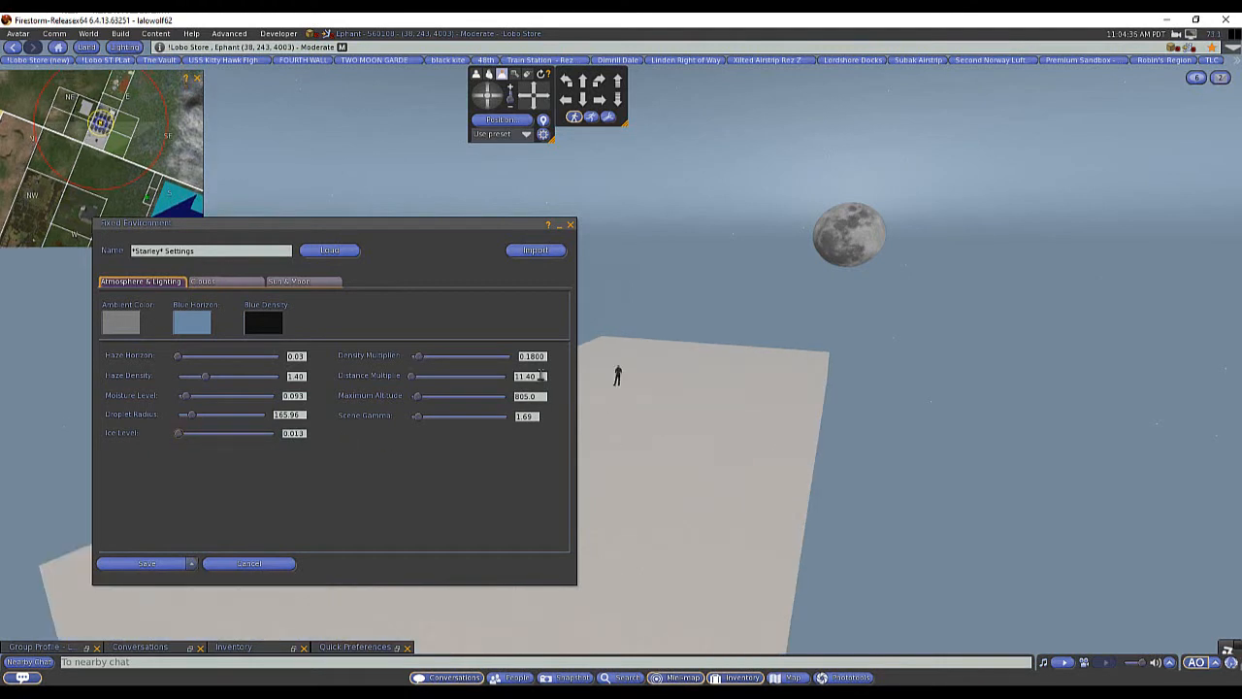
{"action": "left_click_drag", "start_coordinate": [419, 359], "coordinate": [427, 408]}
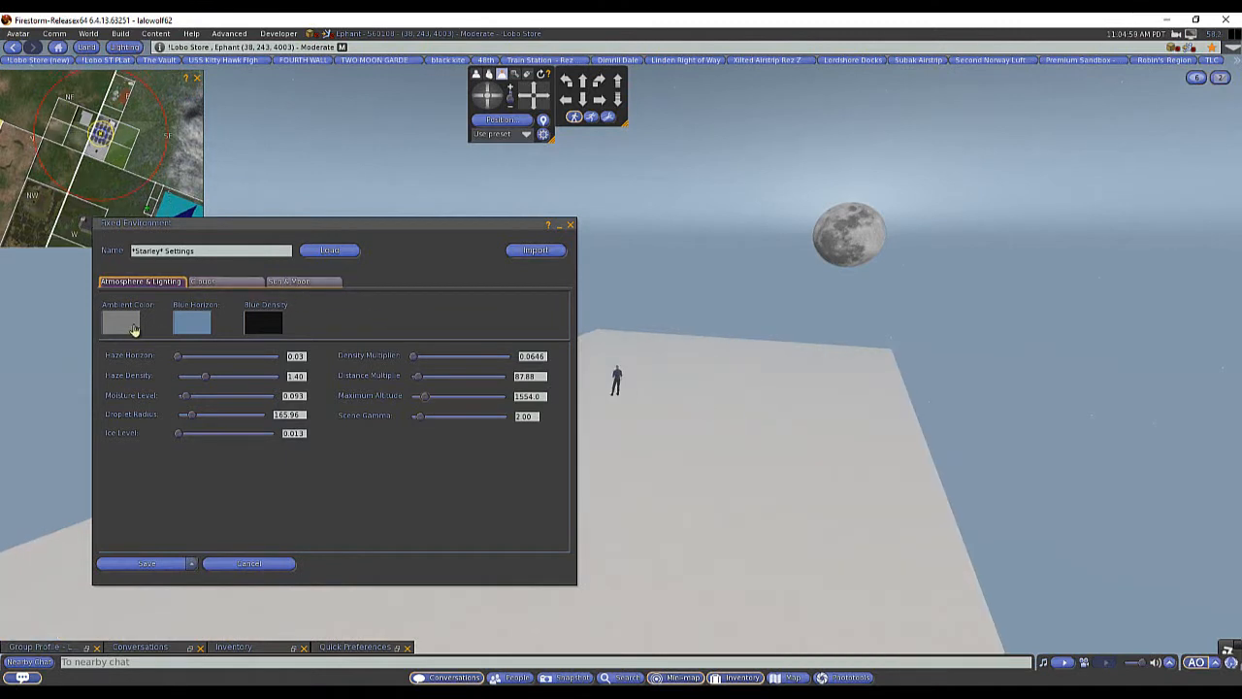
{"action": "left_click", "coordinate": [121, 323]}
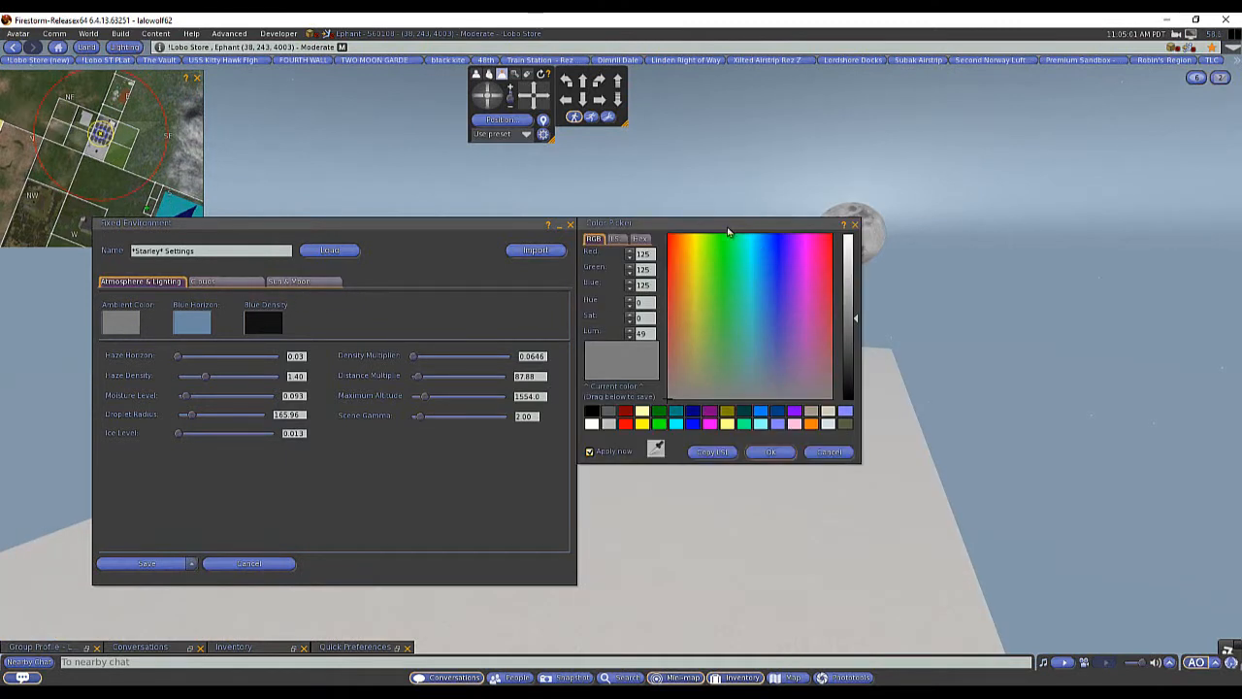
{"action": "left_click_drag", "start_coordinate": [728, 231], "coordinate": [434, 232]}
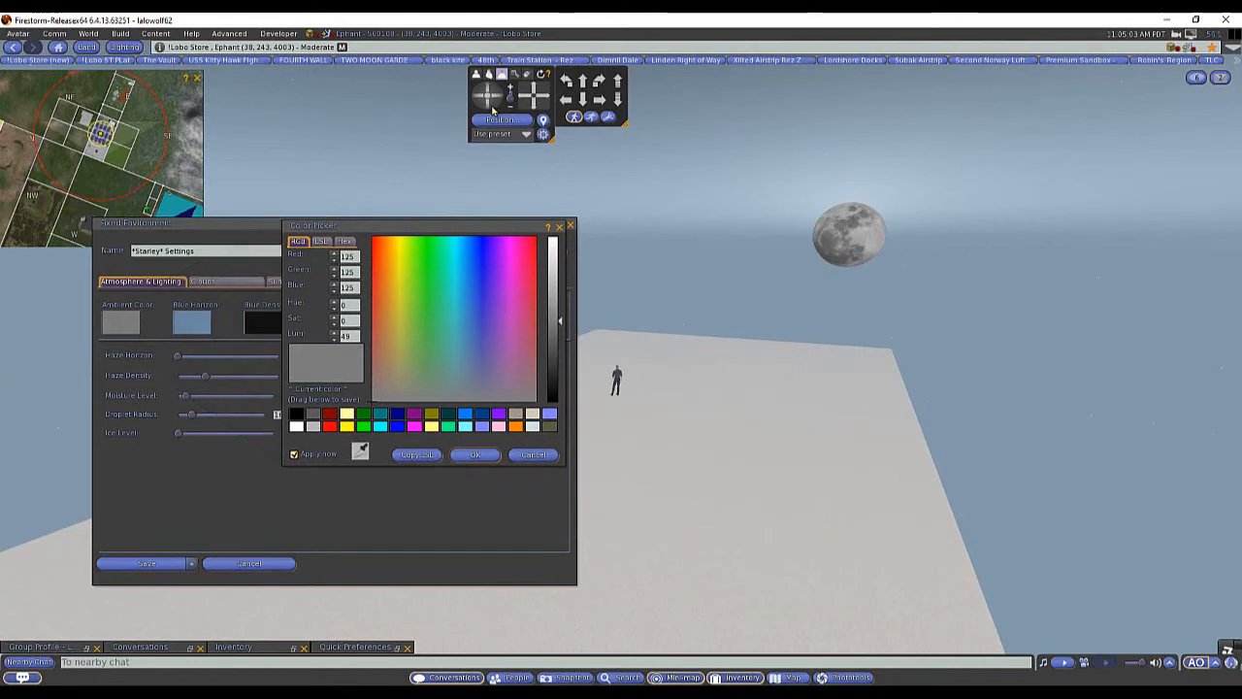
{"action": "left_click", "coordinate": [221, 283]}
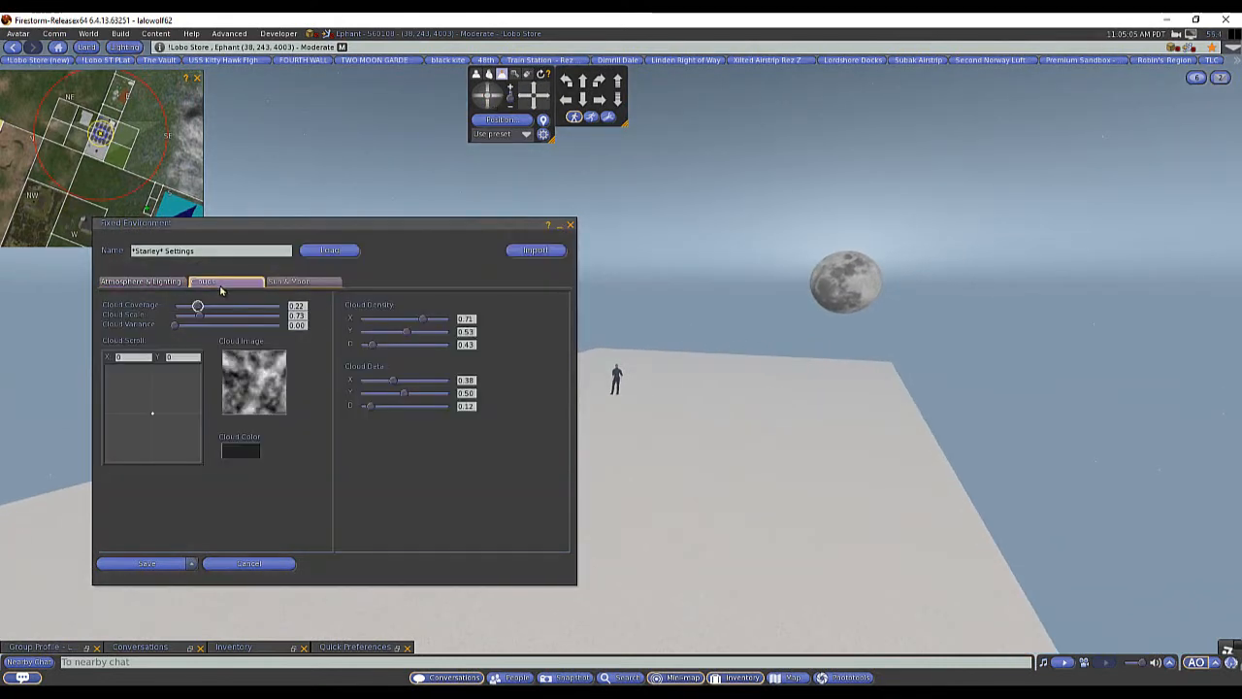
{"action": "left_click", "coordinate": [160, 290]}
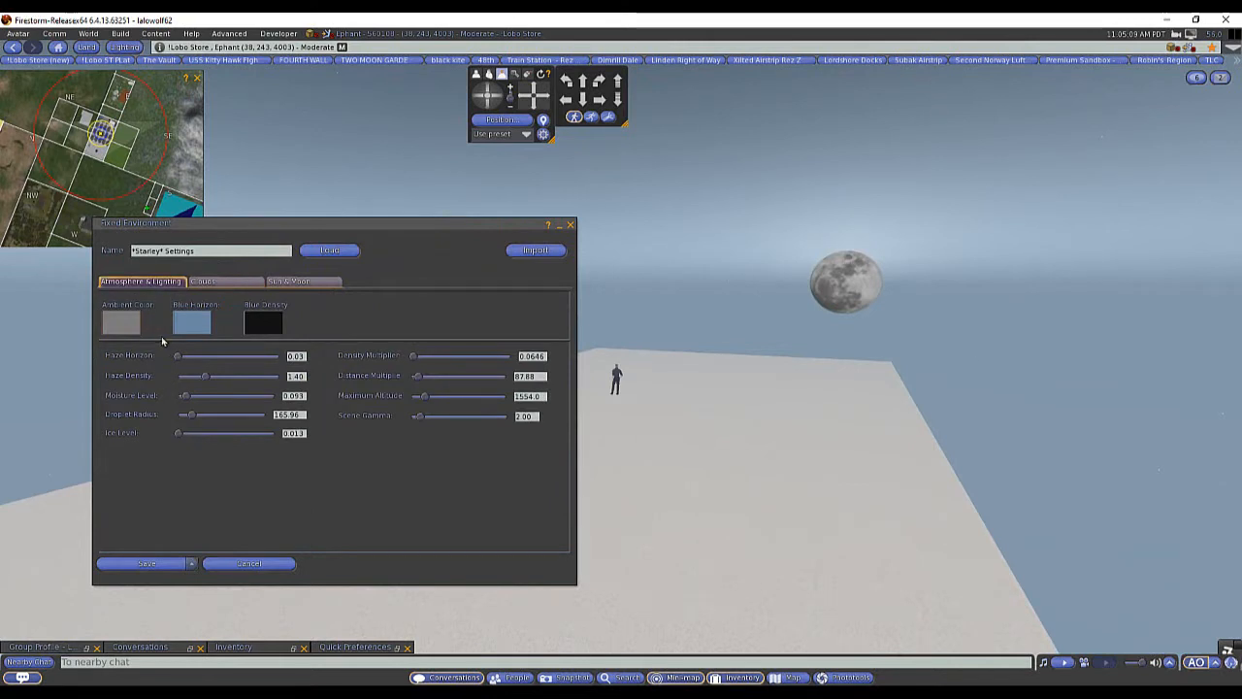
Try a light grey, a darker grey and other hues as the sky's Ambient Color, and cancel the colour change
{"action": "left_click", "coordinate": [116, 325]}
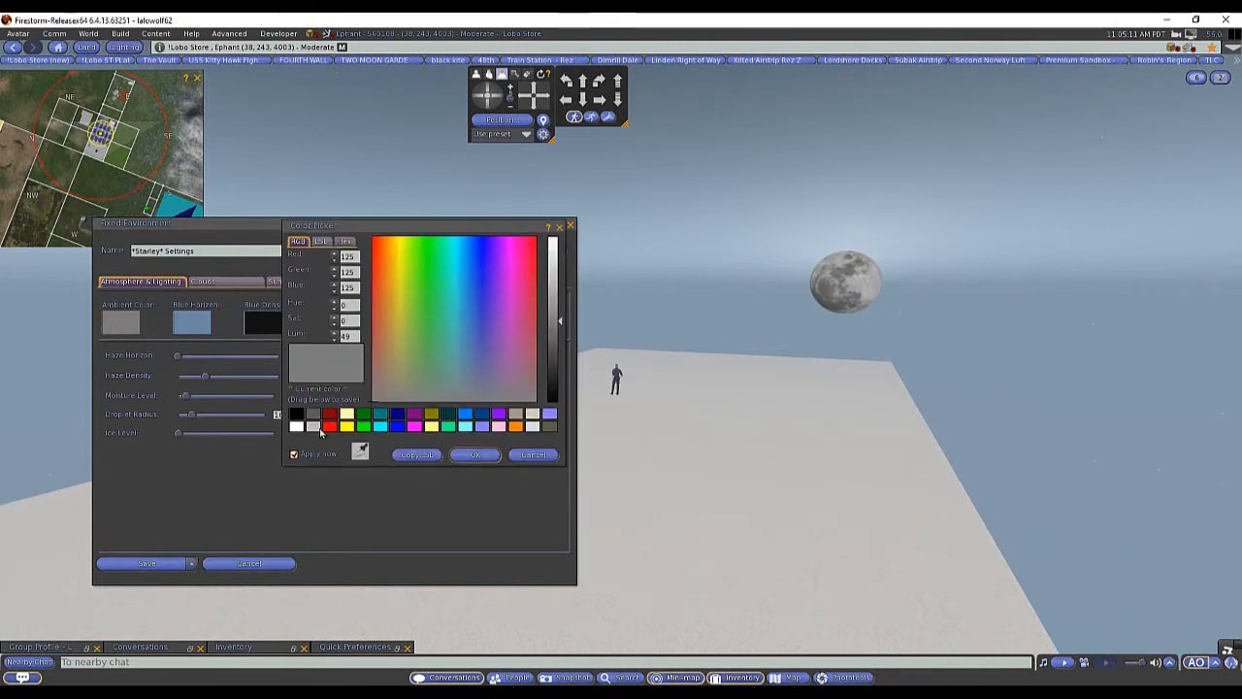
{"action": "left_click", "coordinate": [314, 429]}
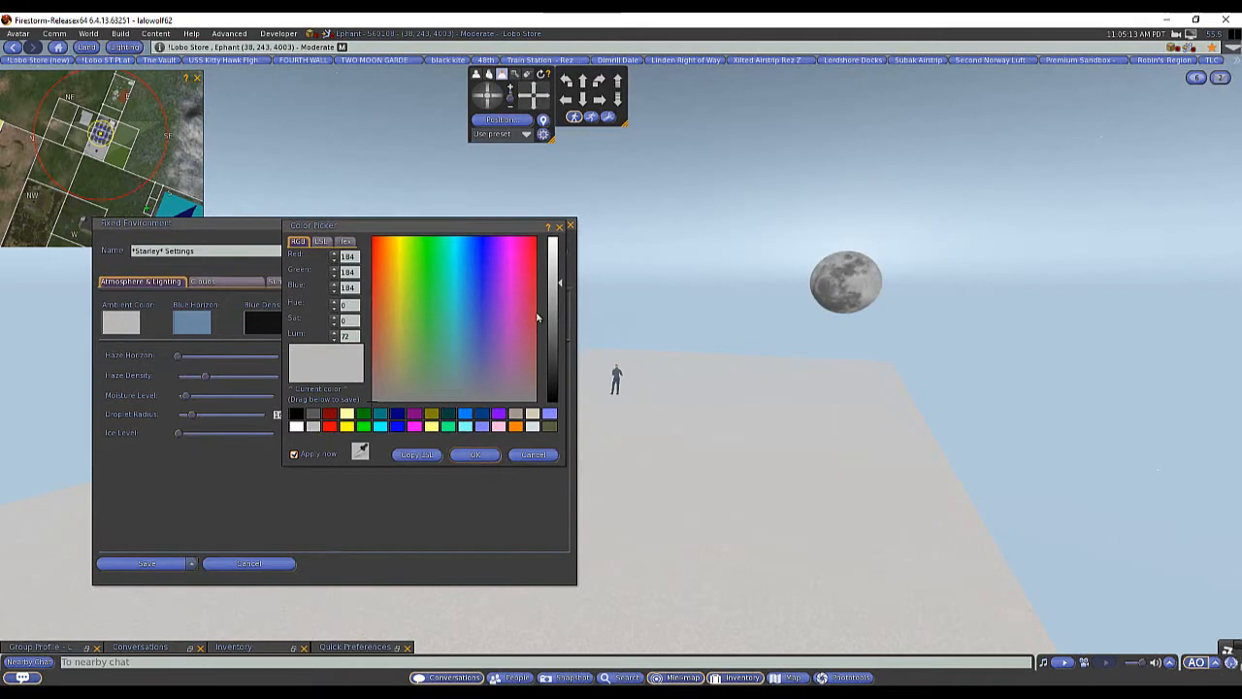
{"action": "left_click_drag", "start_coordinate": [561, 287], "coordinate": [560, 325]}
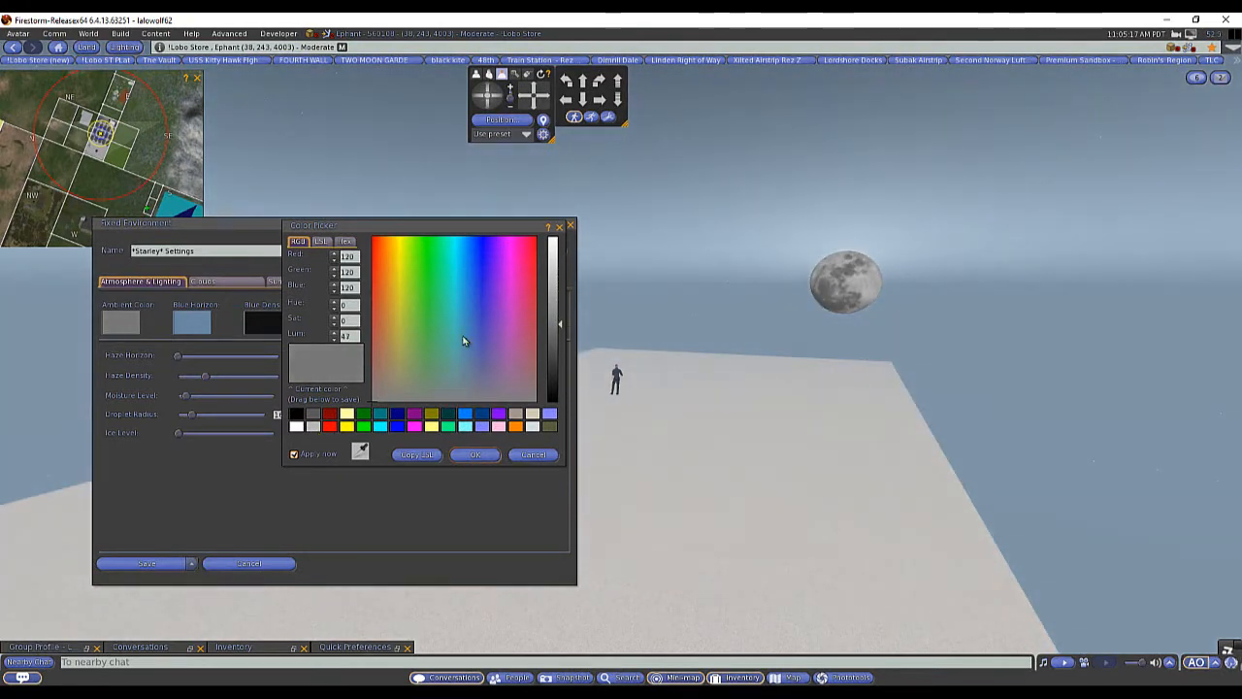
{"action": "left_click_drag", "start_coordinate": [397, 288], "coordinate": [414, 362]}
{"action": "left_click", "coordinate": [532, 455]}
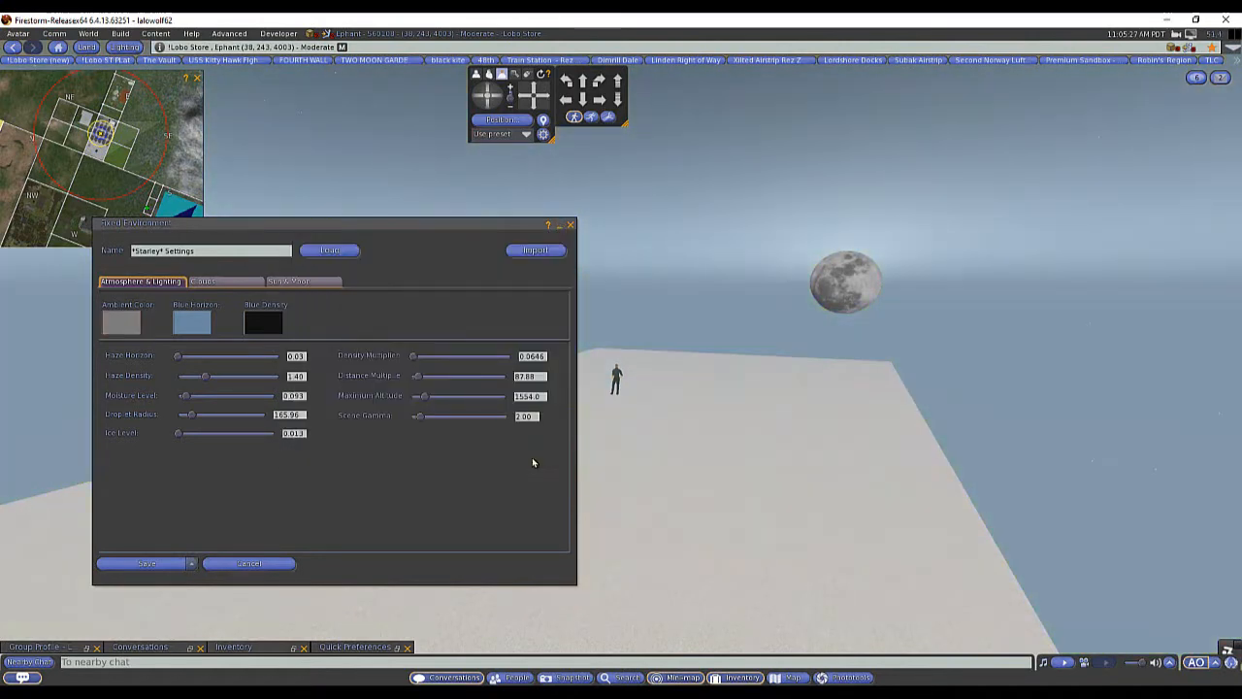
Try green and purple as the sky's Blue Horizon colour with the moon in view, and cancel the colour change
{"action": "left_click", "coordinate": [195, 328]}
{"action": "left_click", "coordinate": [729, 334]}
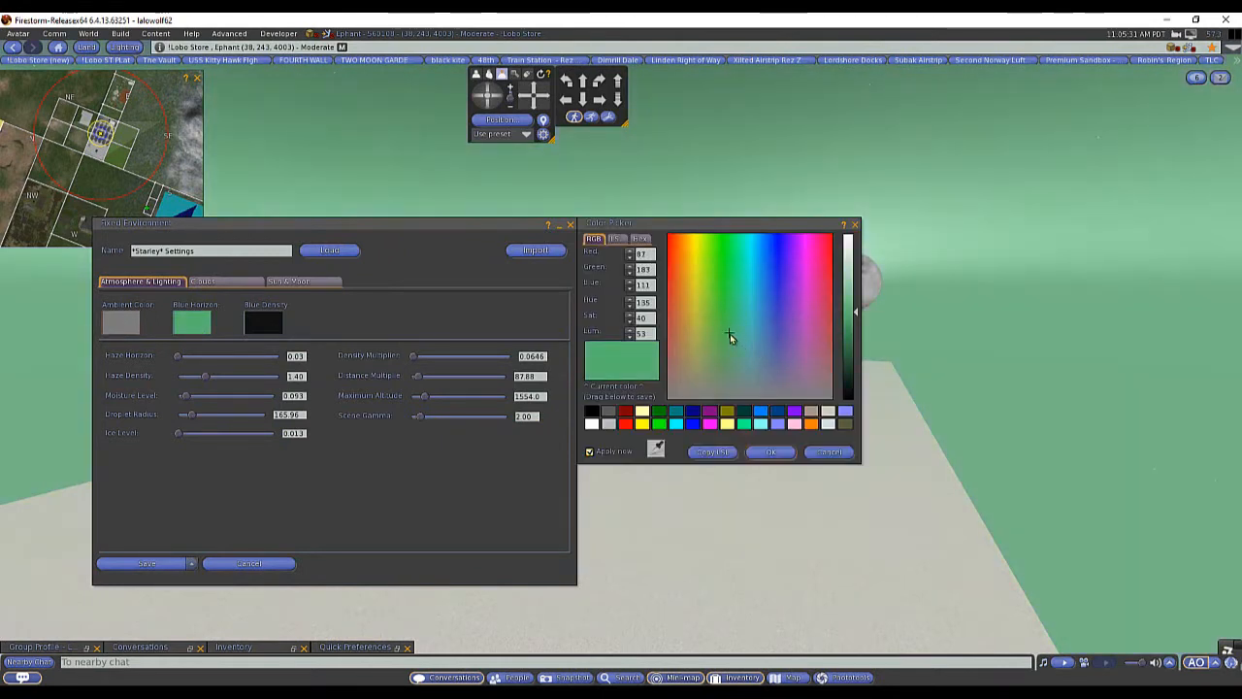
{"action": "left_click_drag", "start_coordinate": [716, 224], "coordinate": [439, 208]}
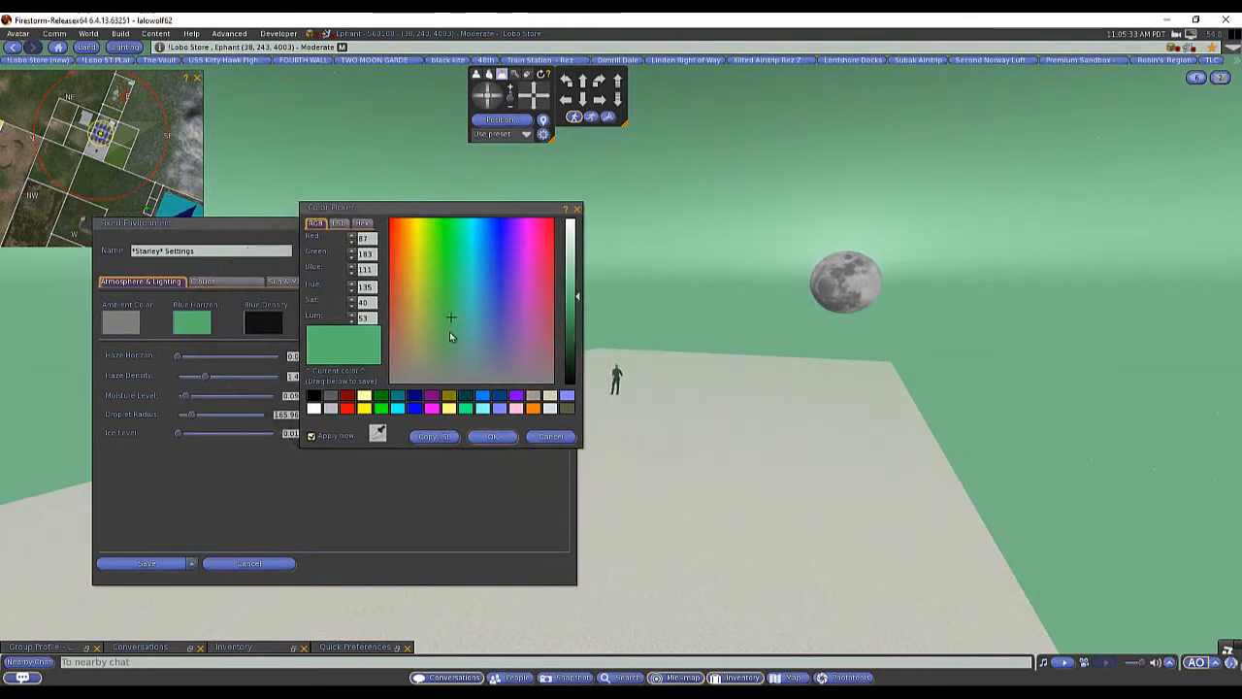
{"action": "left_click", "coordinate": [405, 359]}
{"action": "left_click_drag", "start_coordinate": [400, 362], "coordinate": [514, 317]}
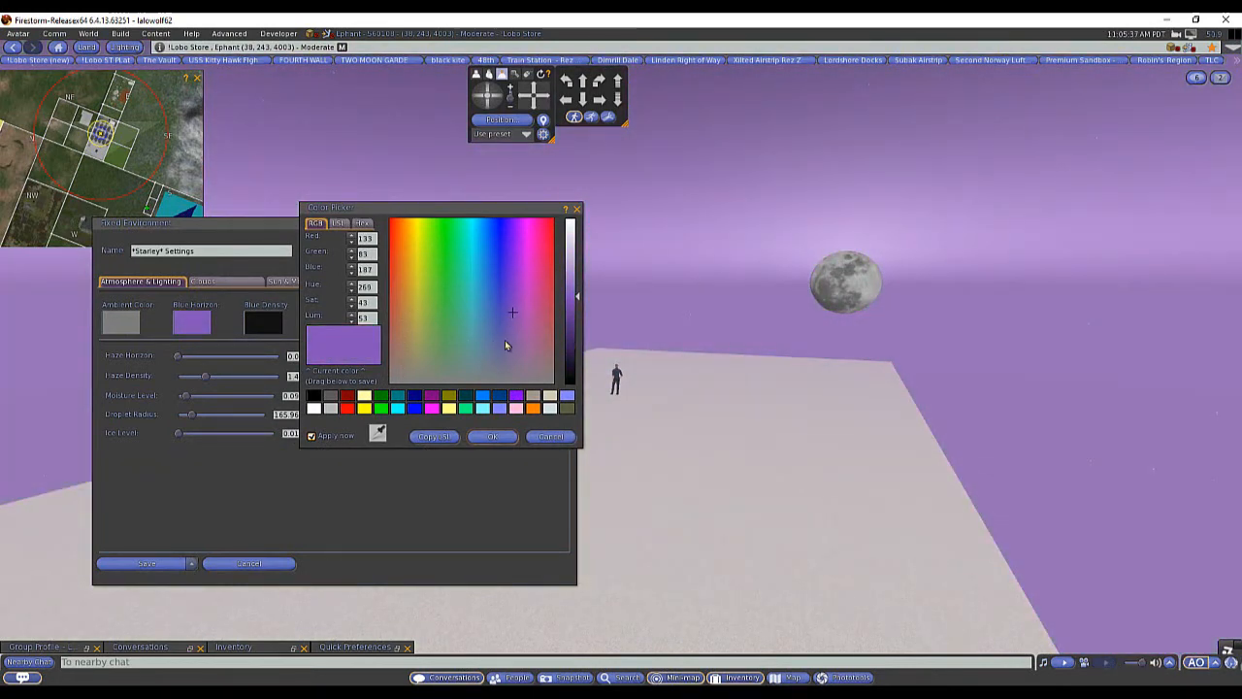
{"action": "left_click", "coordinate": [550, 437]}
Try pure black and a near-black grey as the sky's Blue Density colour, and cancel the colour change
{"action": "left_click", "coordinate": [261, 325]}
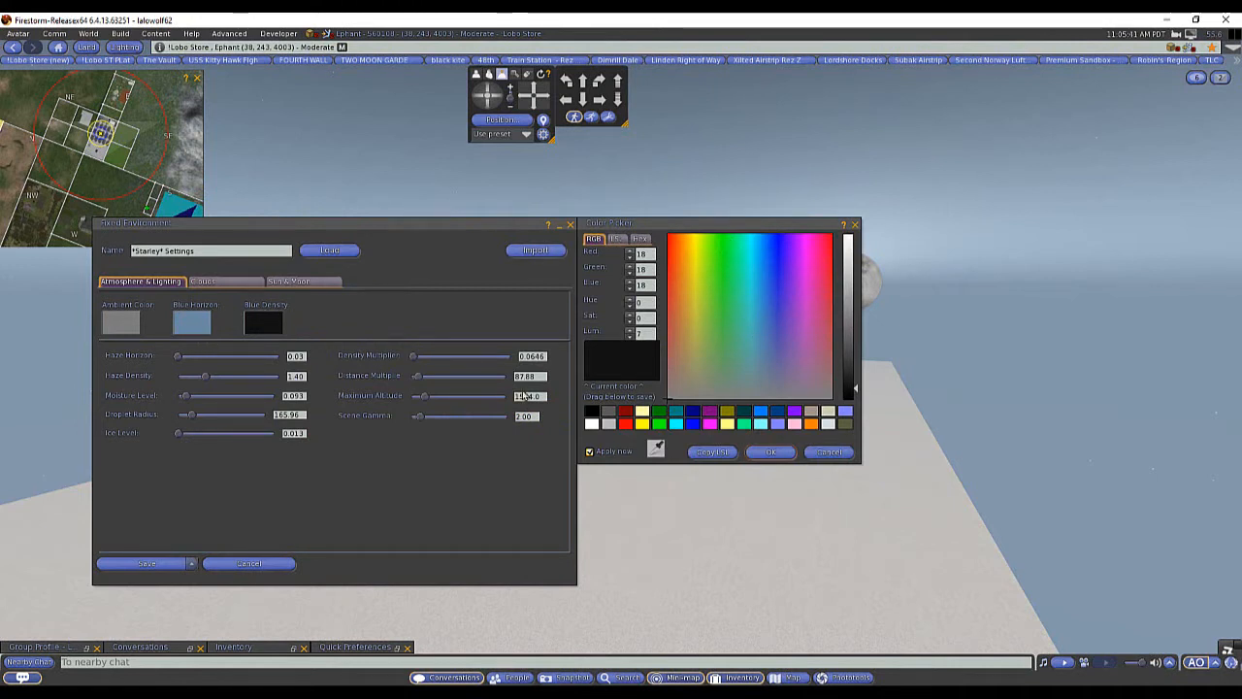
{"action": "left_click_drag", "start_coordinate": [674, 227], "coordinate": [409, 221]}
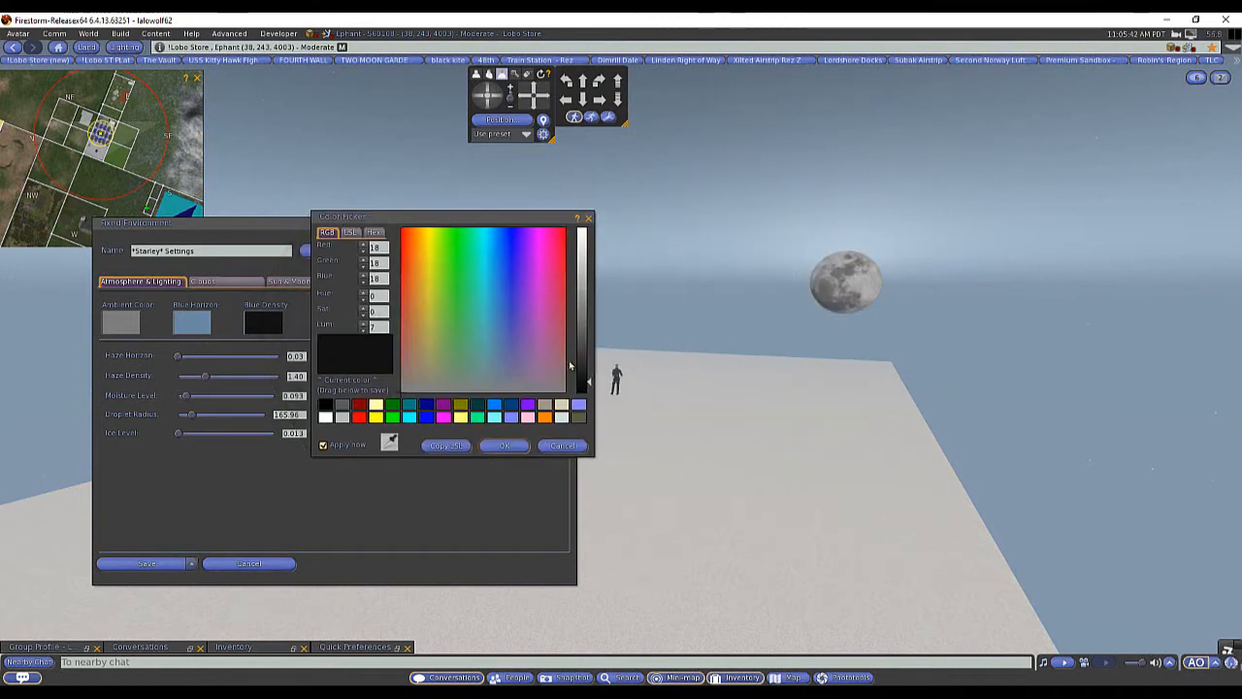
{"action": "left_click_drag", "start_coordinate": [590, 383], "coordinate": [588, 398]}
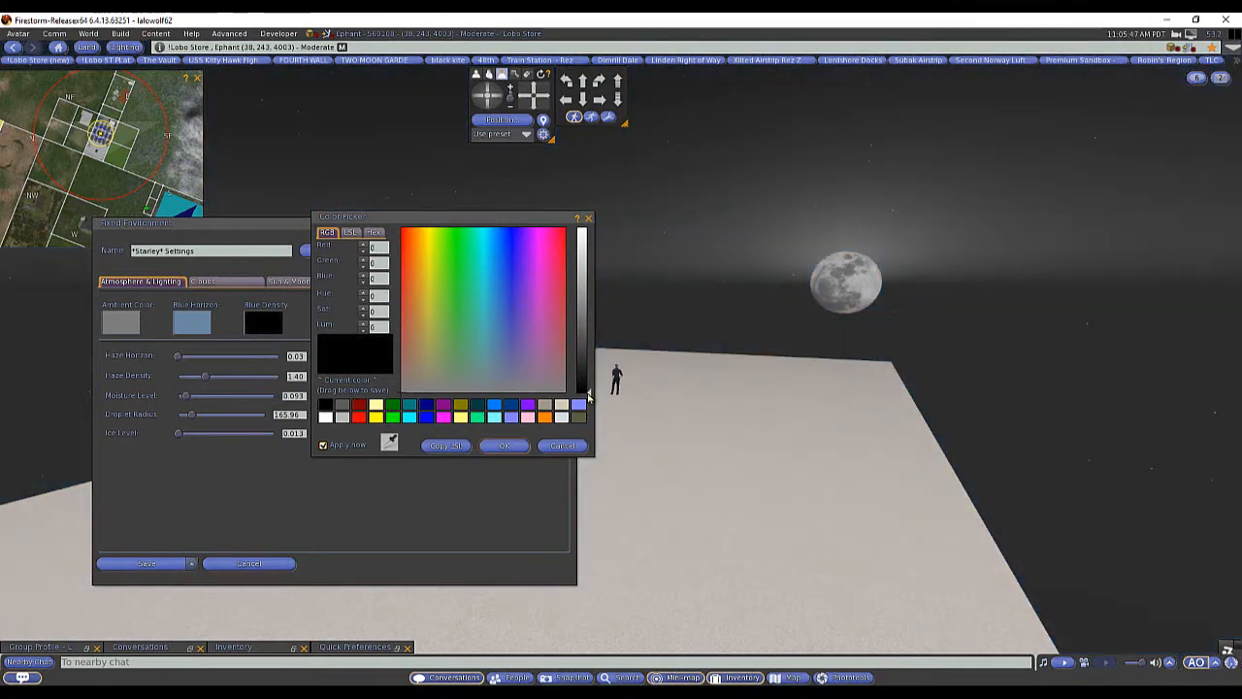
{"action": "mouse_move", "coordinate": [588, 394]}
{"action": "left_mouse_down"}
{"action": "mouse_move", "coordinate": [583, 361]}
{"action": "mouse_move", "coordinate": [591, 392]}
{"action": "left_mouse_up"}
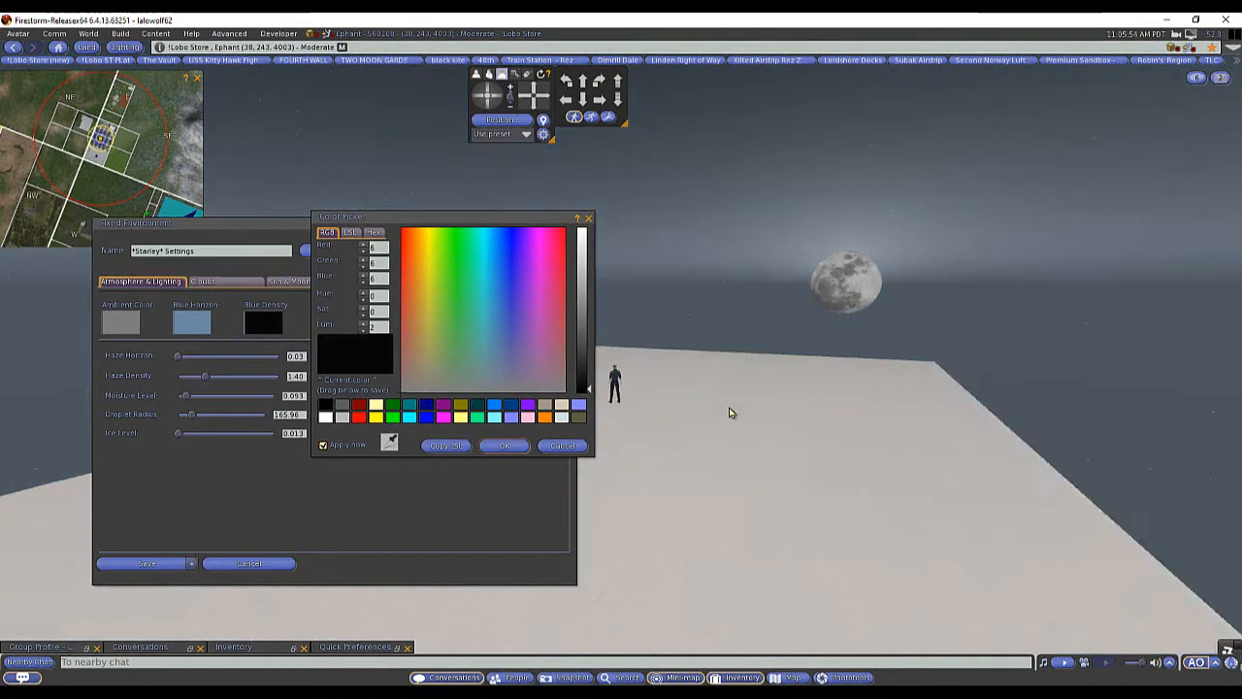
{"action": "left_click", "coordinate": [562, 447]}
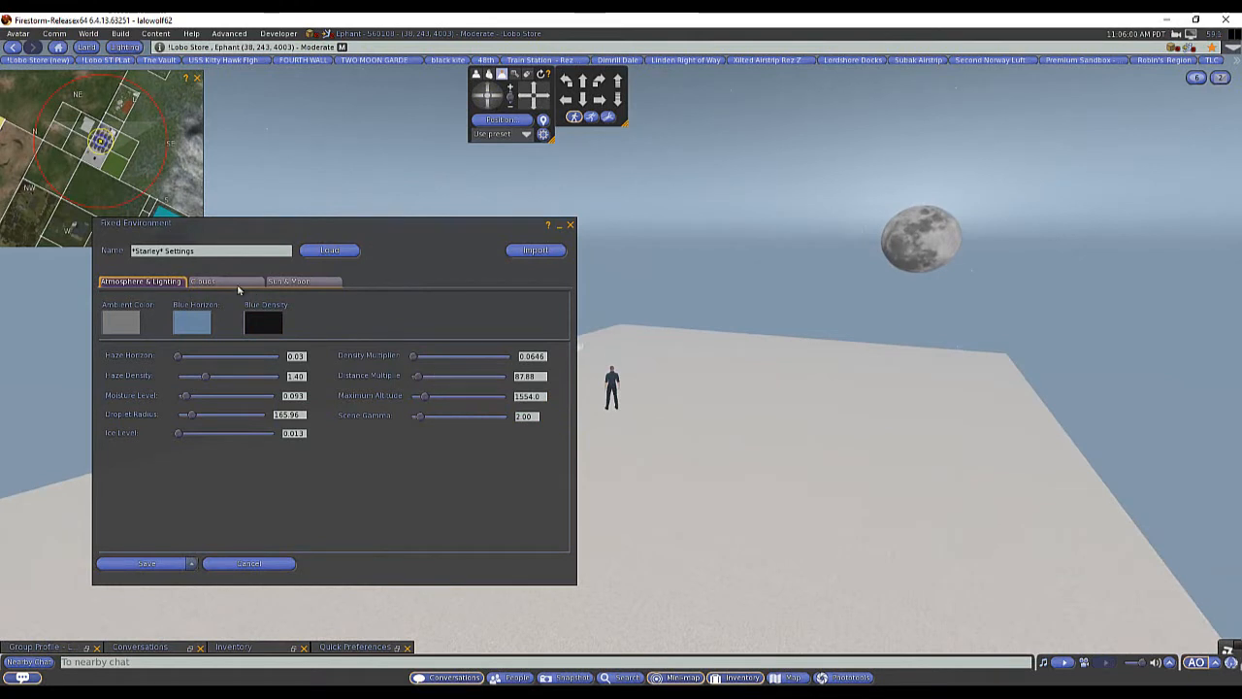
Set the sky's Cloud Coverage to 0.35 and Cloud Scale to 0.89 while checking the clouds overhead
{"action": "left_click", "coordinate": [222, 282]}
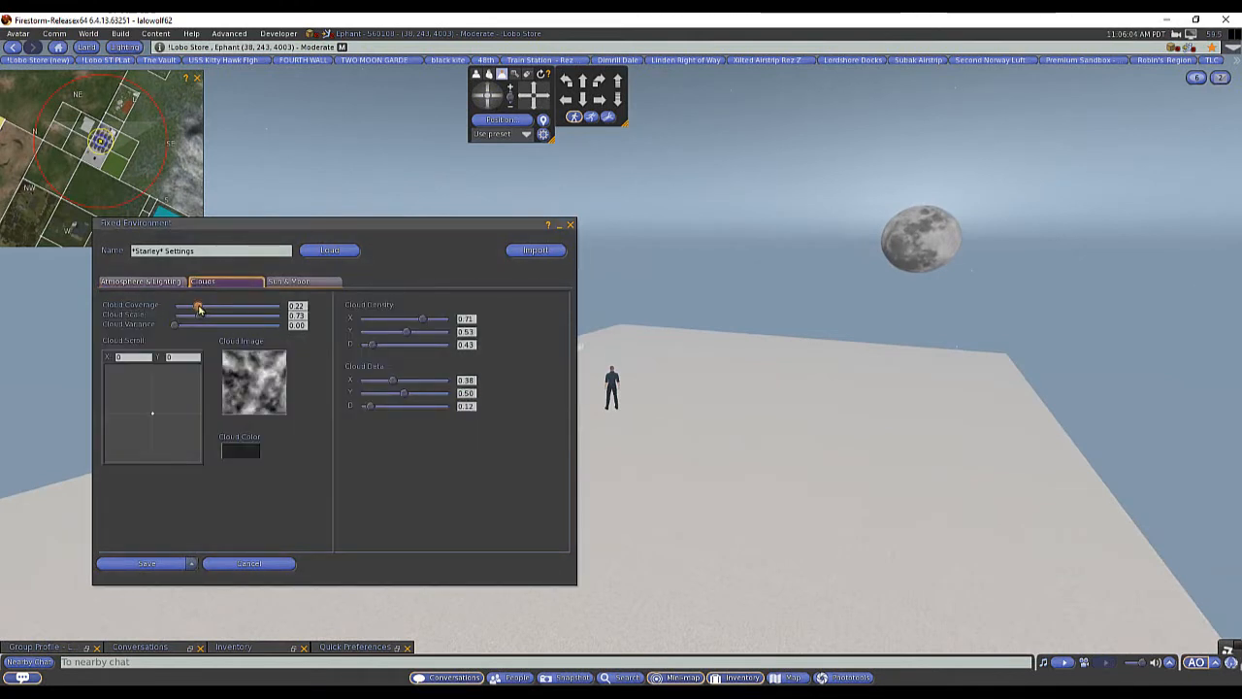
{"action": "left_click_drag", "start_coordinate": [198, 308], "coordinate": [236, 314]}
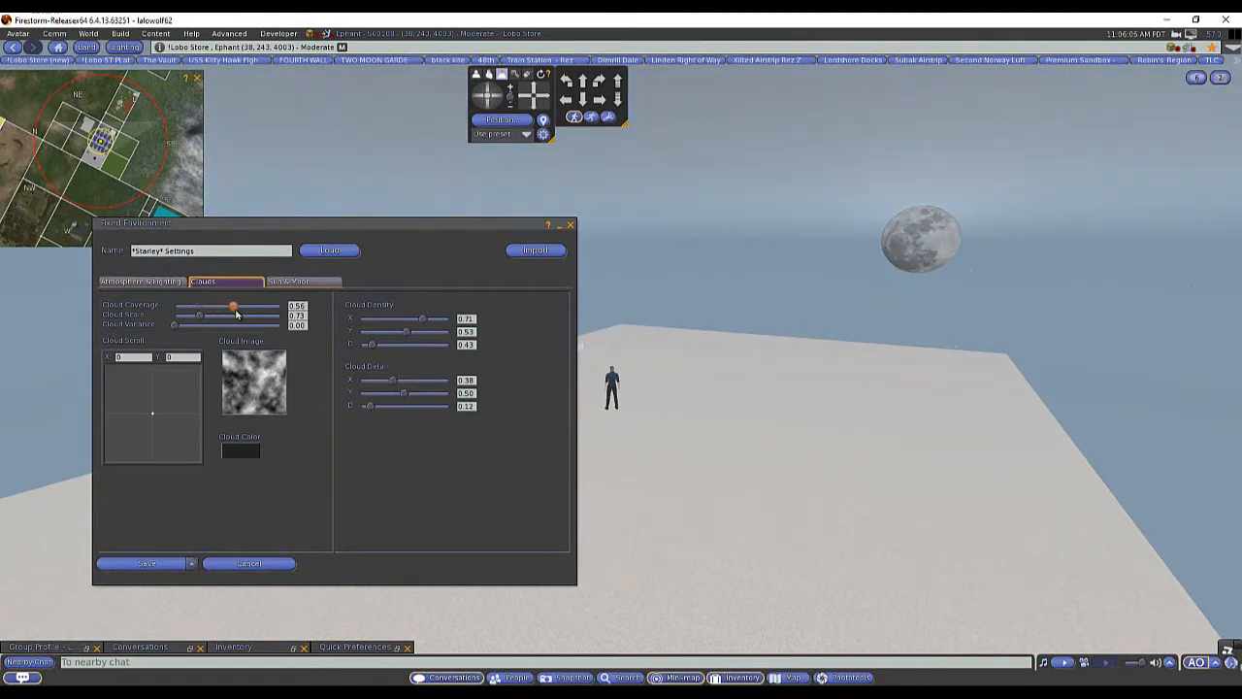
{"action": "left_click", "coordinate": [493, 109]}
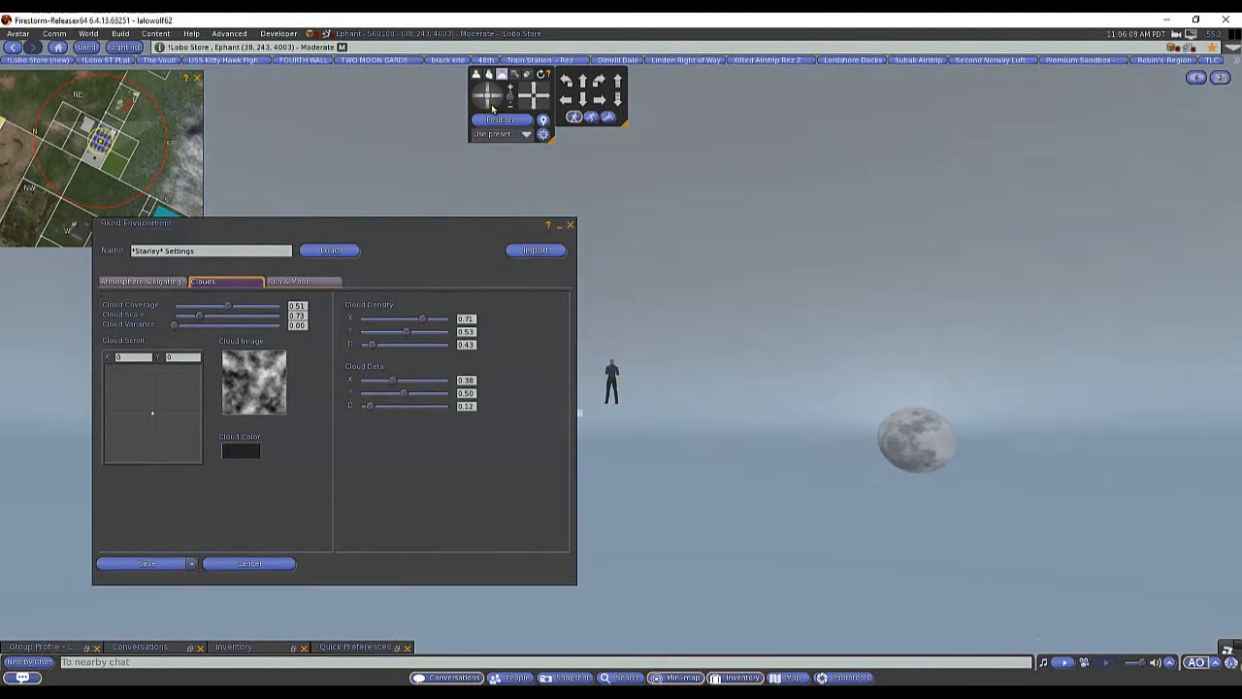
{"action": "left_click", "coordinate": [540, 91]}
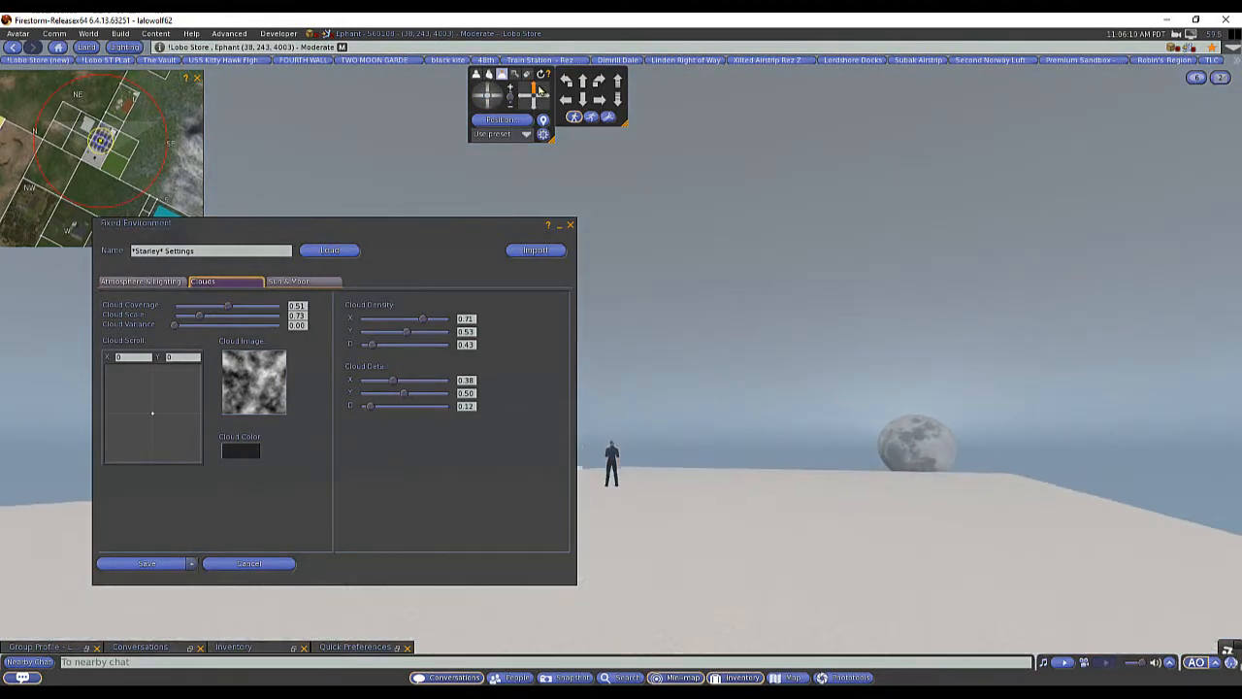
{"action": "left_click_drag", "start_coordinate": [233, 308], "coordinate": [206, 319]}
{"action": "left_click", "coordinate": [487, 93]}
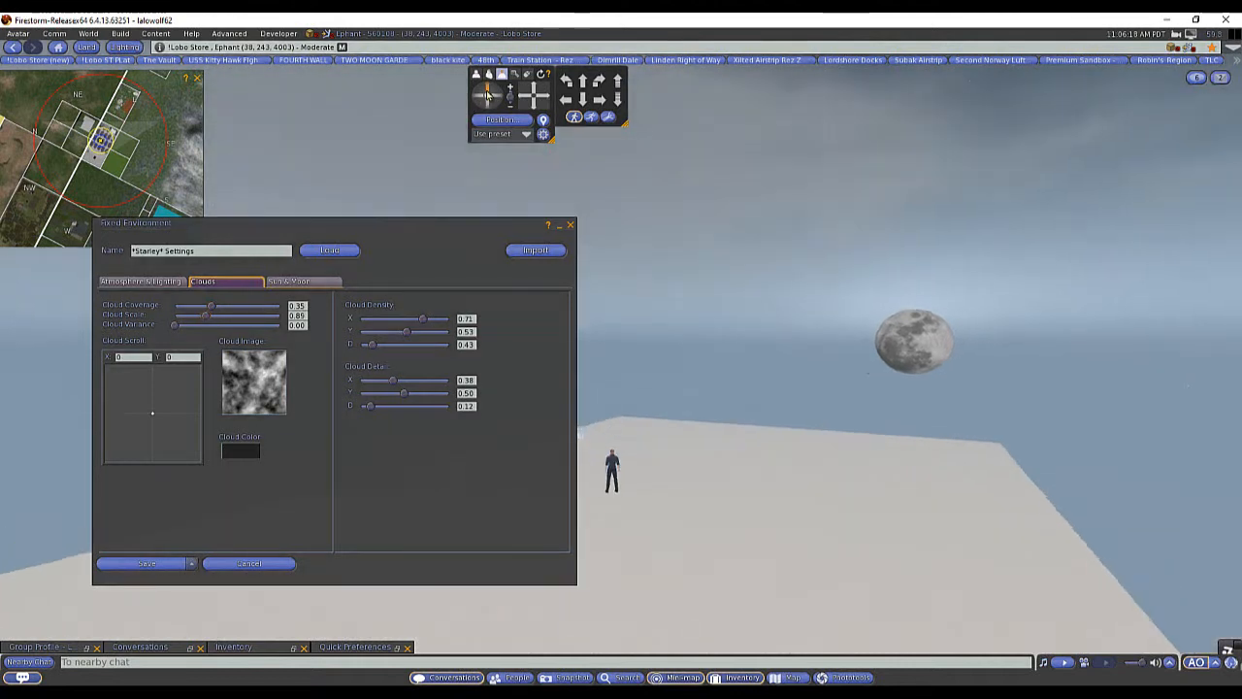
Enlarge the moon to a scale of 5.12 and set its brightness to 0.67
{"action": "left_click", "coordinate": [303, 282]}
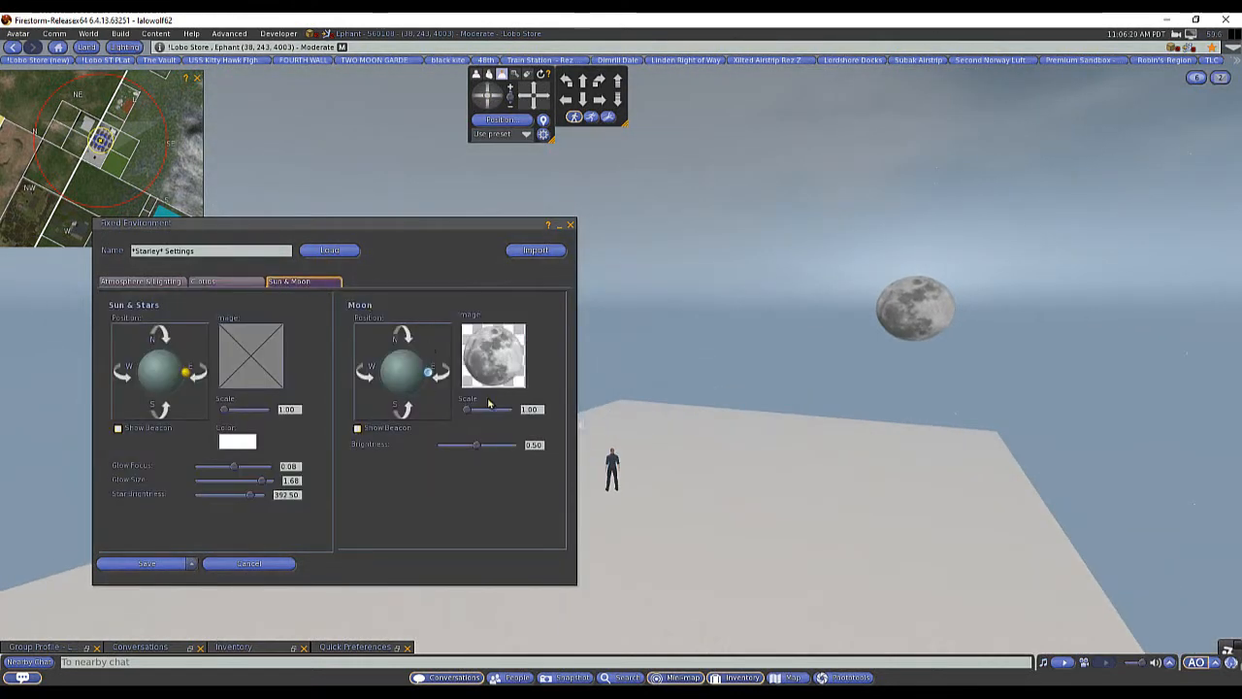
{"action": "left_click_drag", "start_coordinate": [470, 416], "coordinate": [495, 453]}
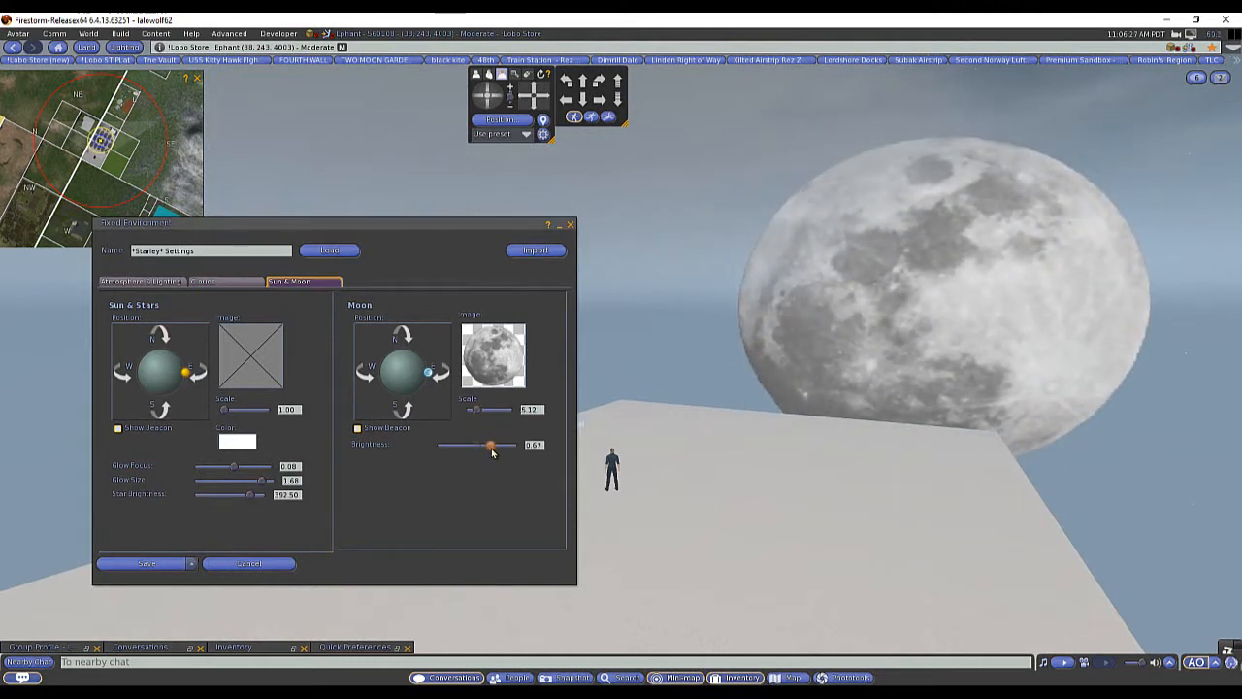
Replace the Cloud Image with the Cumulo-Nimbus texture from the Library's Environments textures, and look around at the sky
{"action": "left_click", "coordinate": [237, 285]}
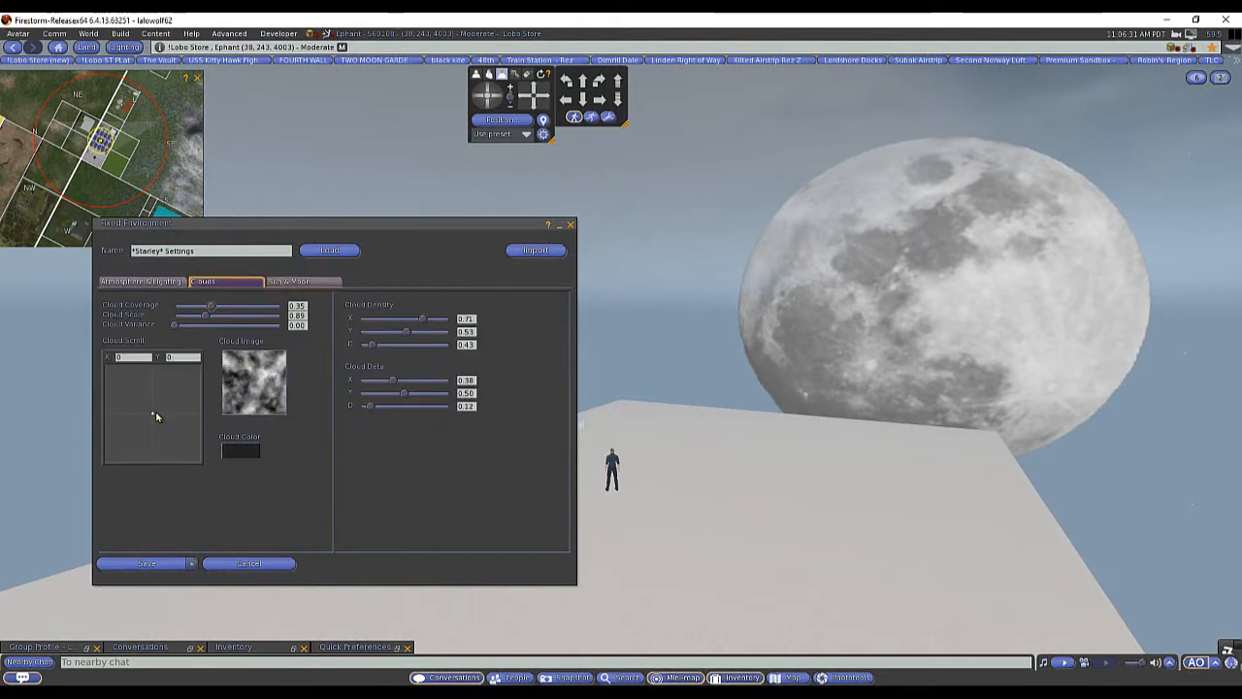
{"action": "left_click", "coordinate": [268, 396]}
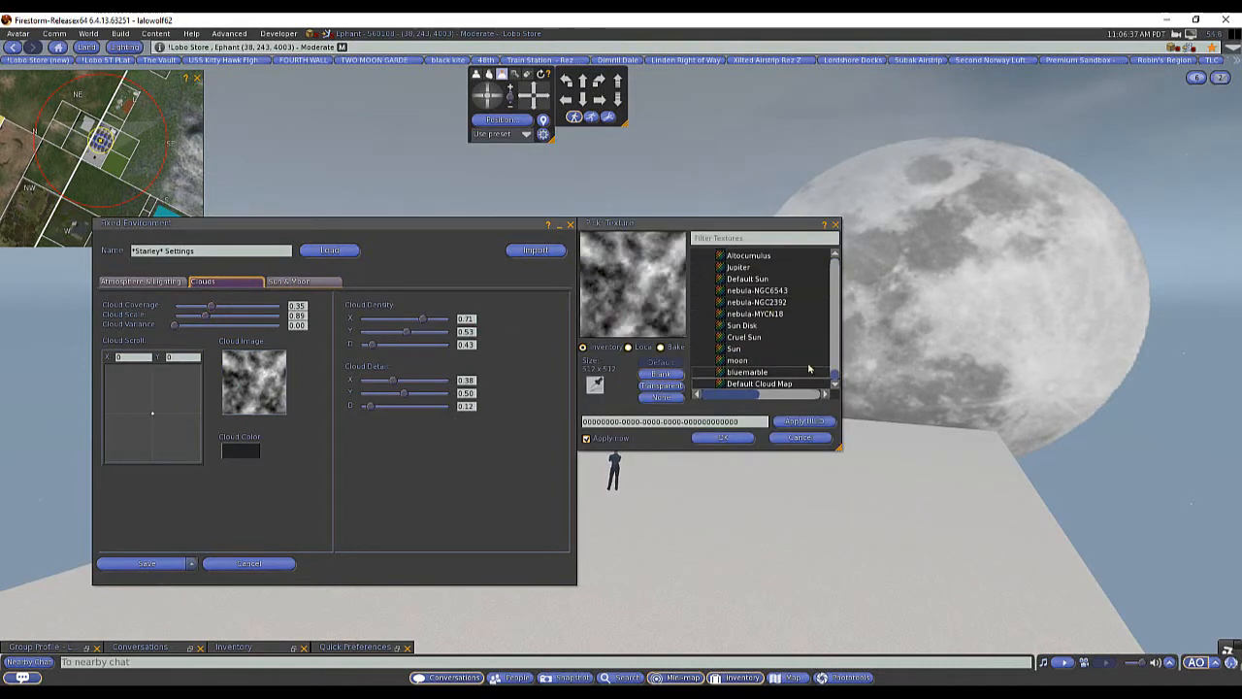
{"action": "scroll", "coordinate": [747, 314], "scroll_direction": "up", "scroll_amount": 4}
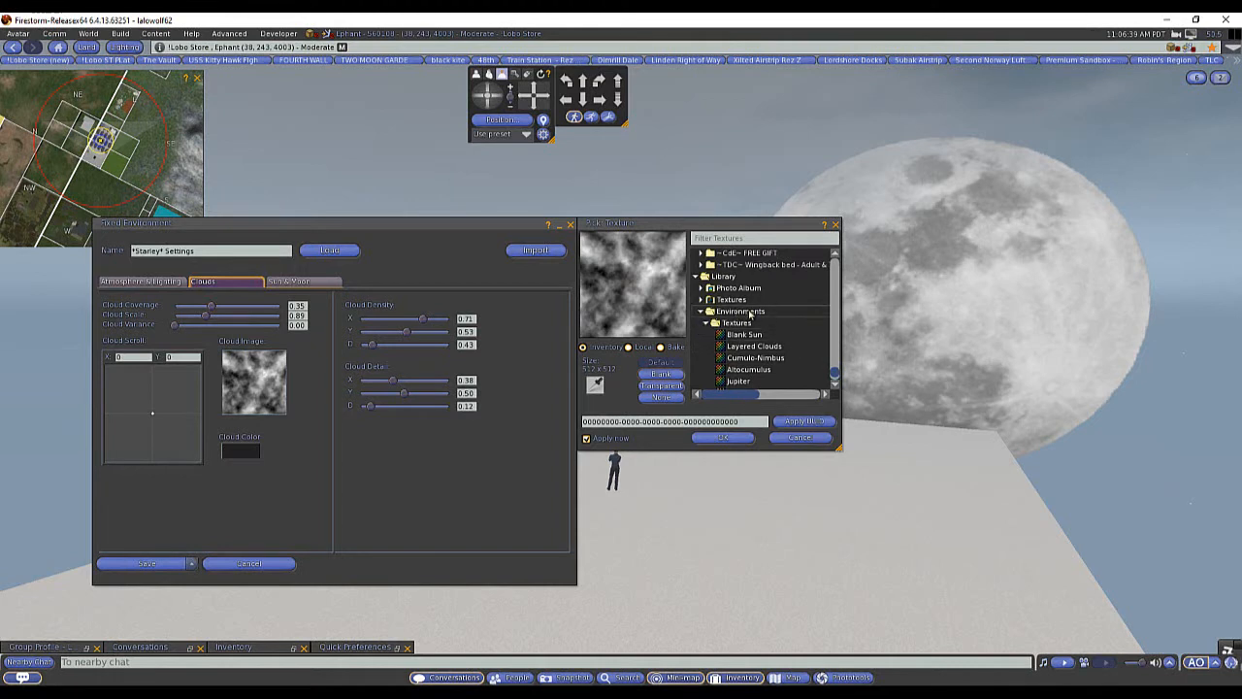
{"action": "left_click", "coordinate": [787, 359]}
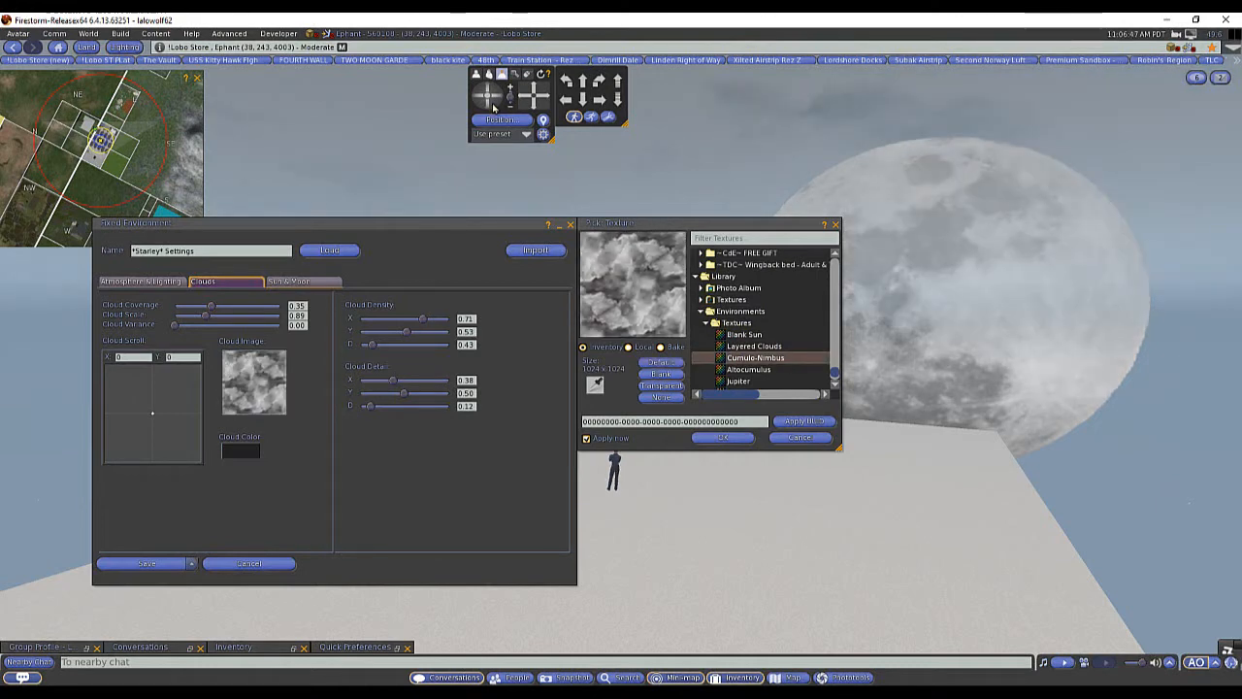
{"action": "left_click_drag", "start_coordinate": [493, 109], "coordinate": [493, 108]}
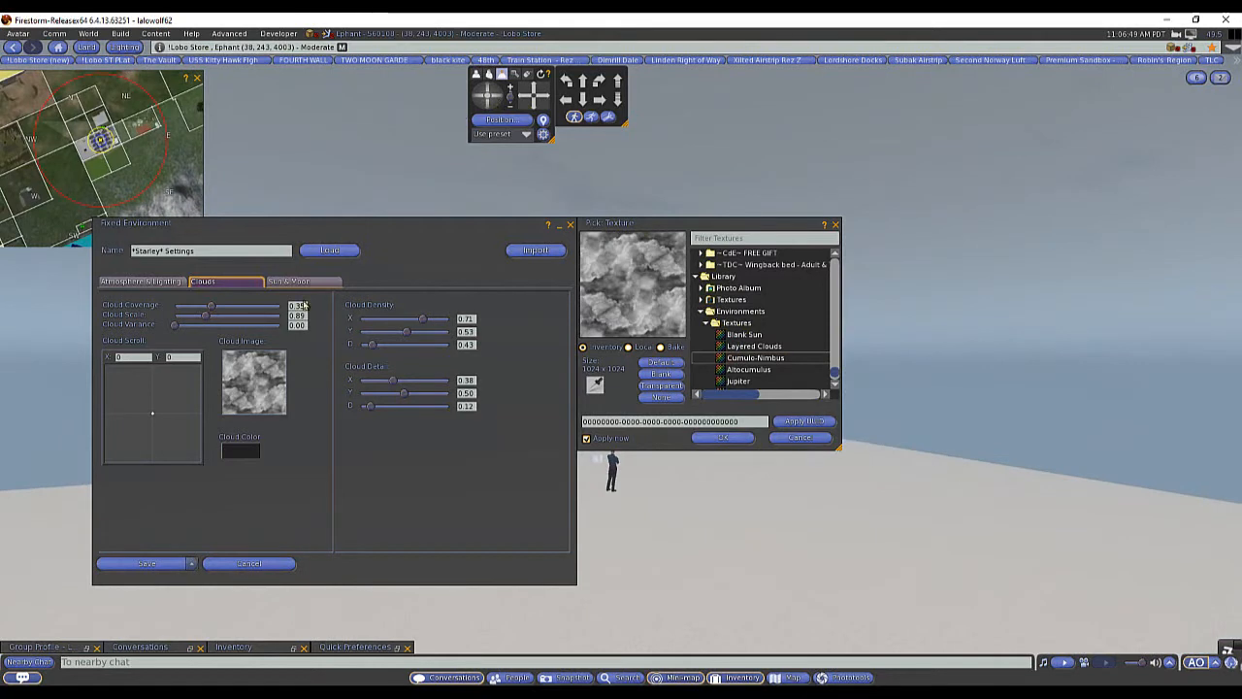
Try red as the Cloud Color, settle on the dark olive swatch instead, and bring the moon back into view
{"action": "left_click", "coordinate": [258, 453]}
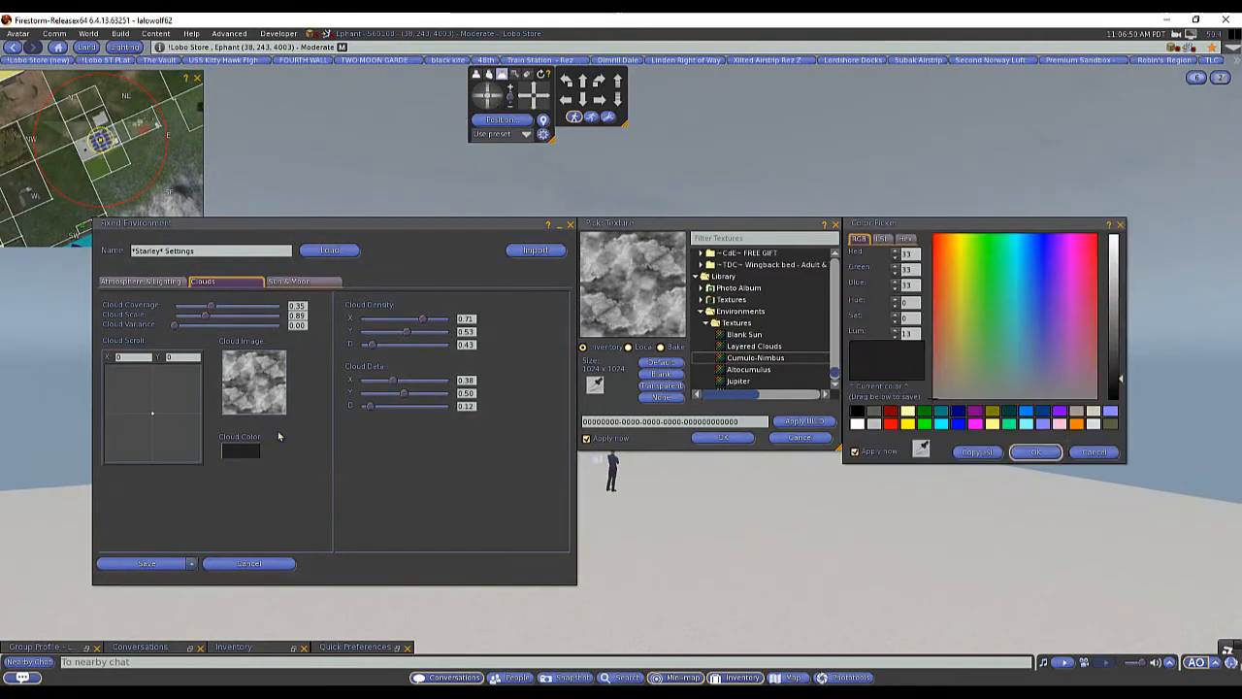
{"action": "left_click", "coordinate": [890, 425]}
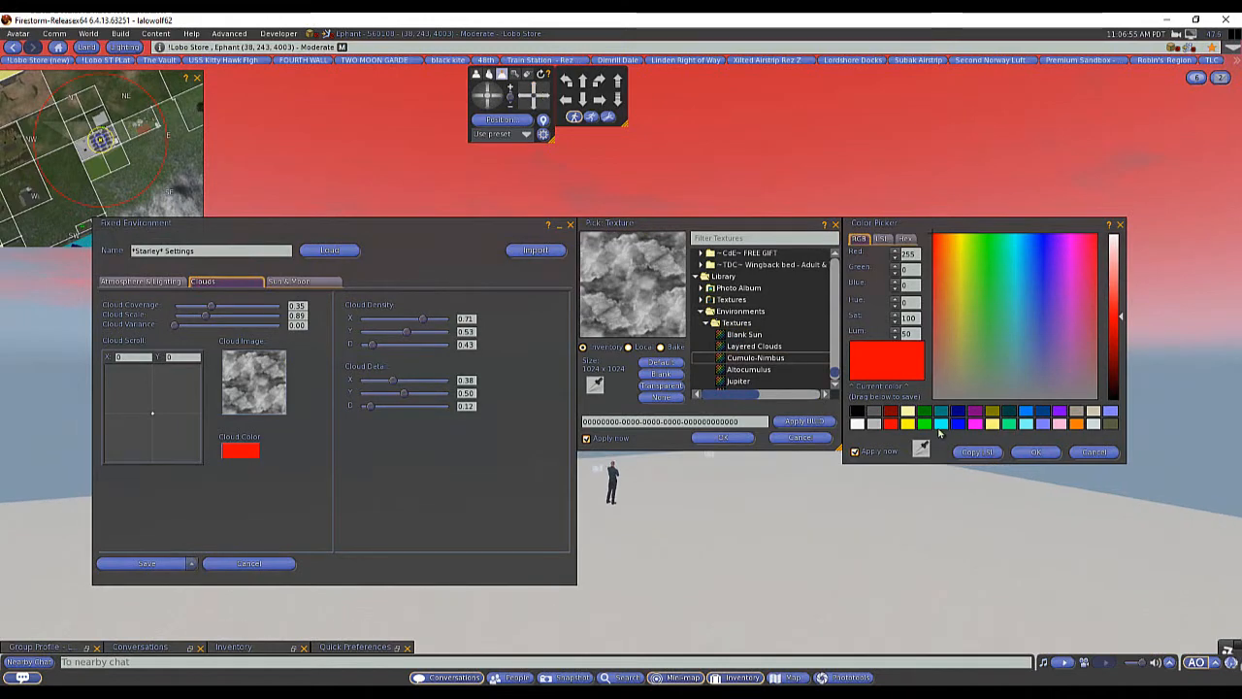
{"action": "left_click", "coordinate": [1111, 424]}
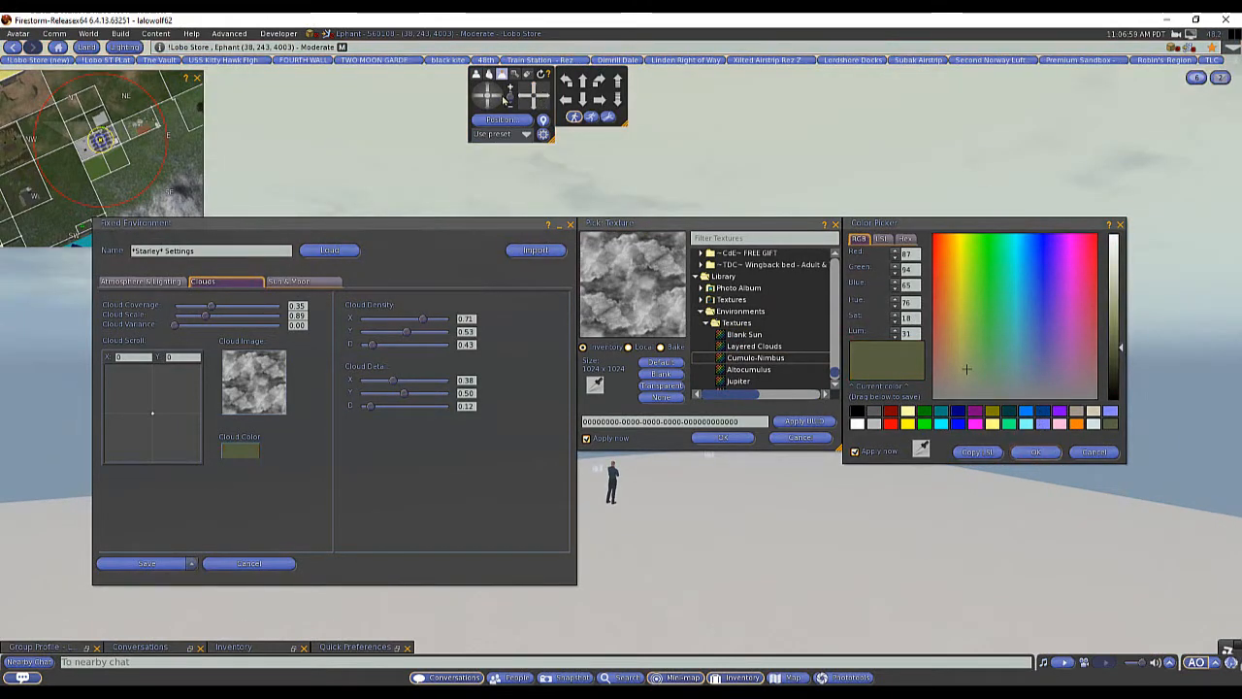
{"action": "left_click", "coordinate": [503, 99]}
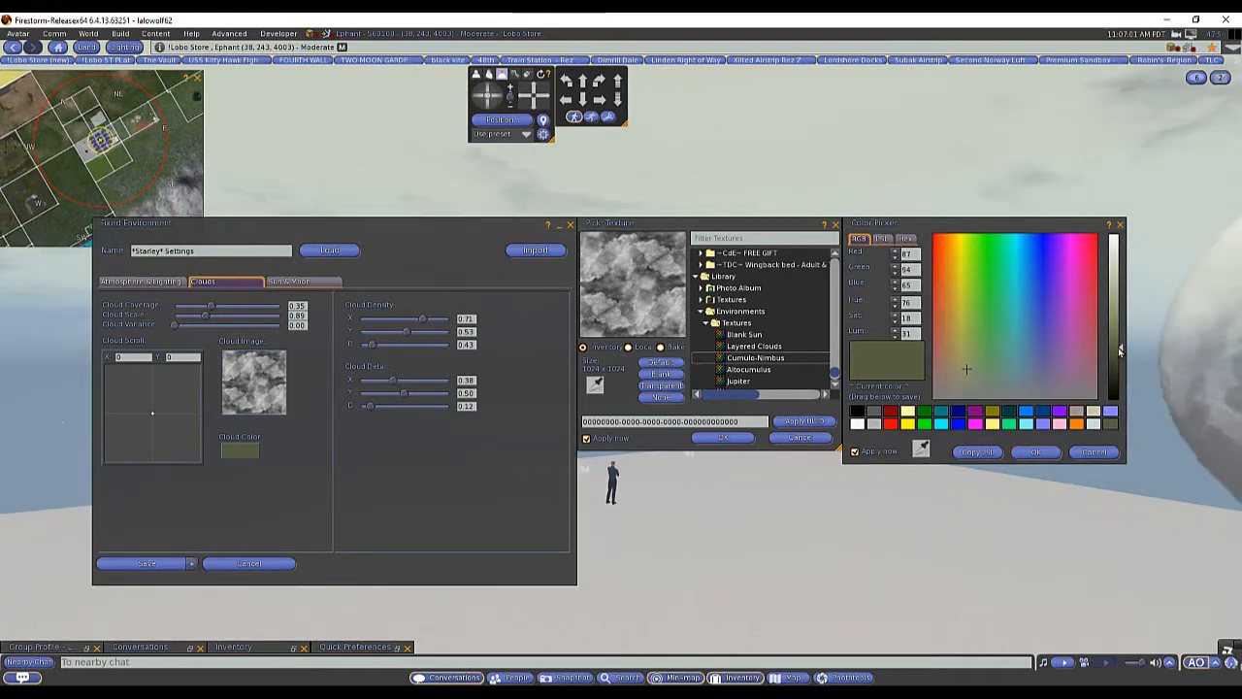
{"action": "left_click", "coordinate": [488, 93]}
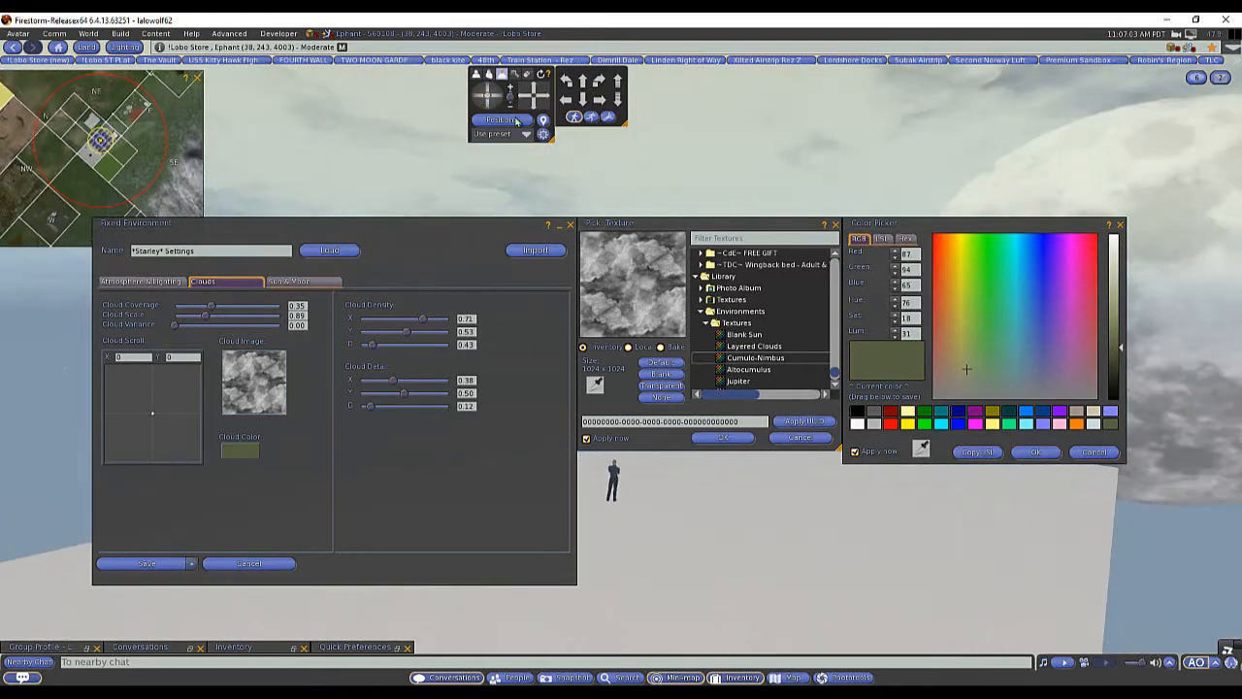
Darken the olive Cloud Color to a luminance of 16 and confirm it, with the pickers moved clear of the moon
{"action": "left_click_drag", "start_coordinate": [705, 227], "coordinate": [415, 257]}
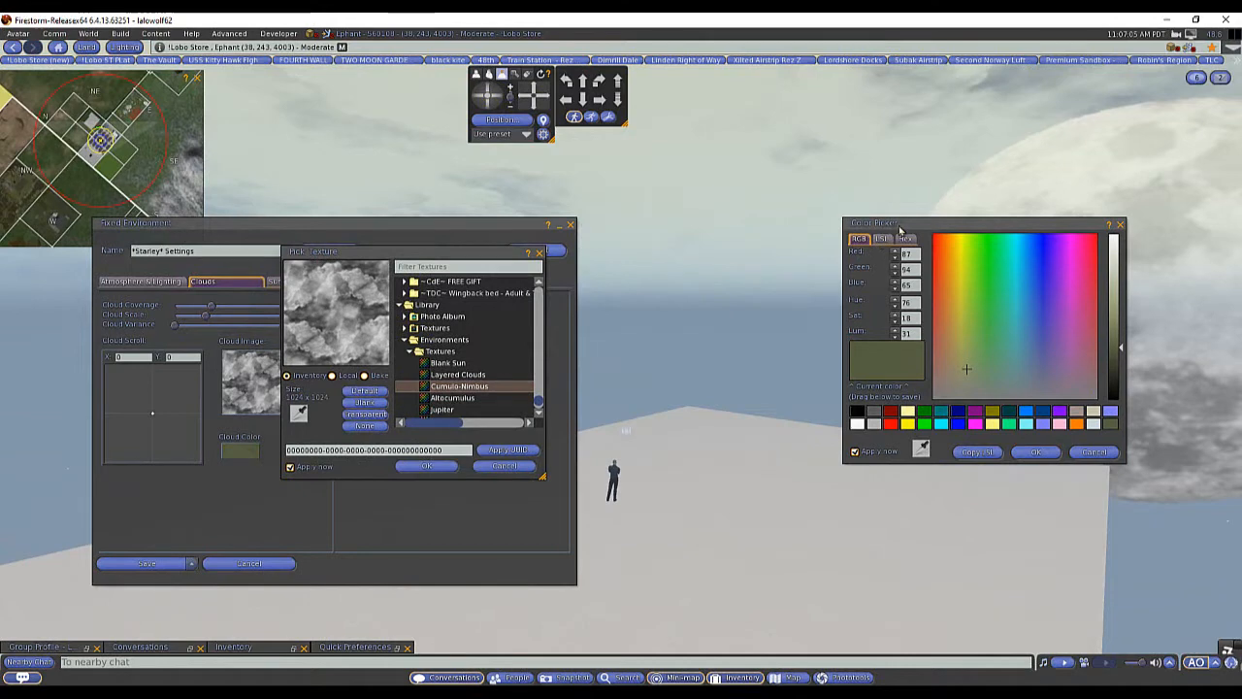
{"action": "left_click_drag", "start_coordinate": [900, 230], "coordinate": [447, 200]}
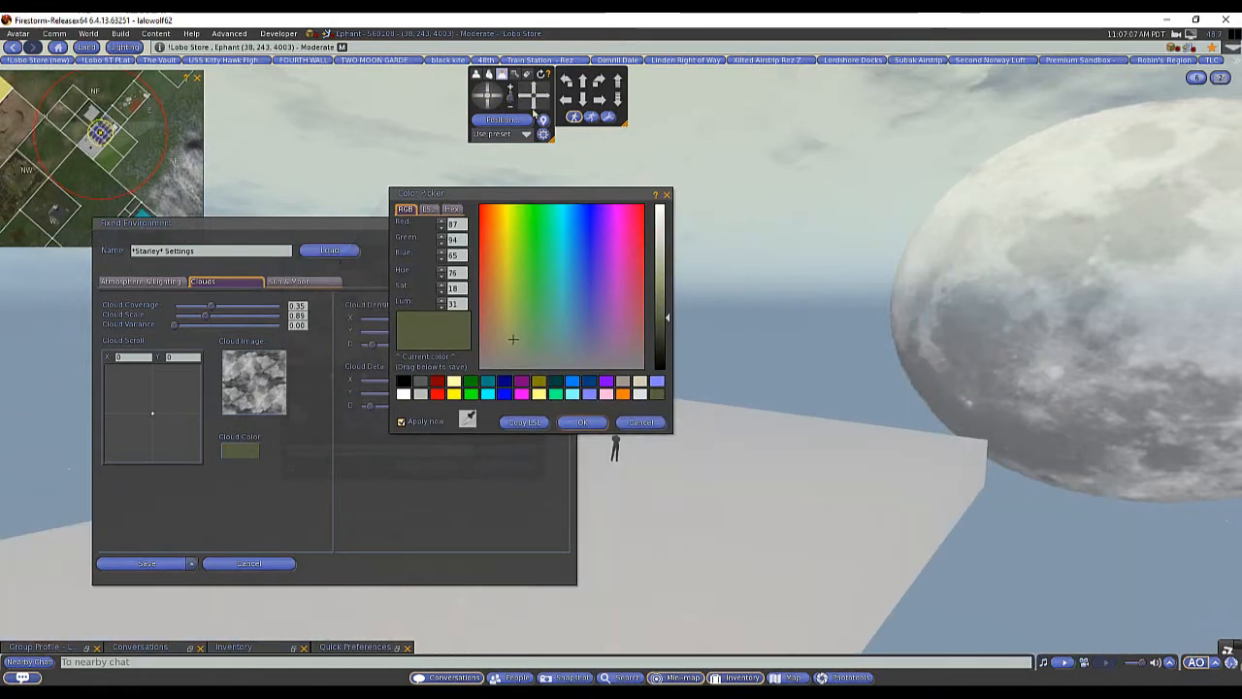
{"action": "left_click_drag", "start_coordinate": [476, 102], "coordinate": [475, 102]}
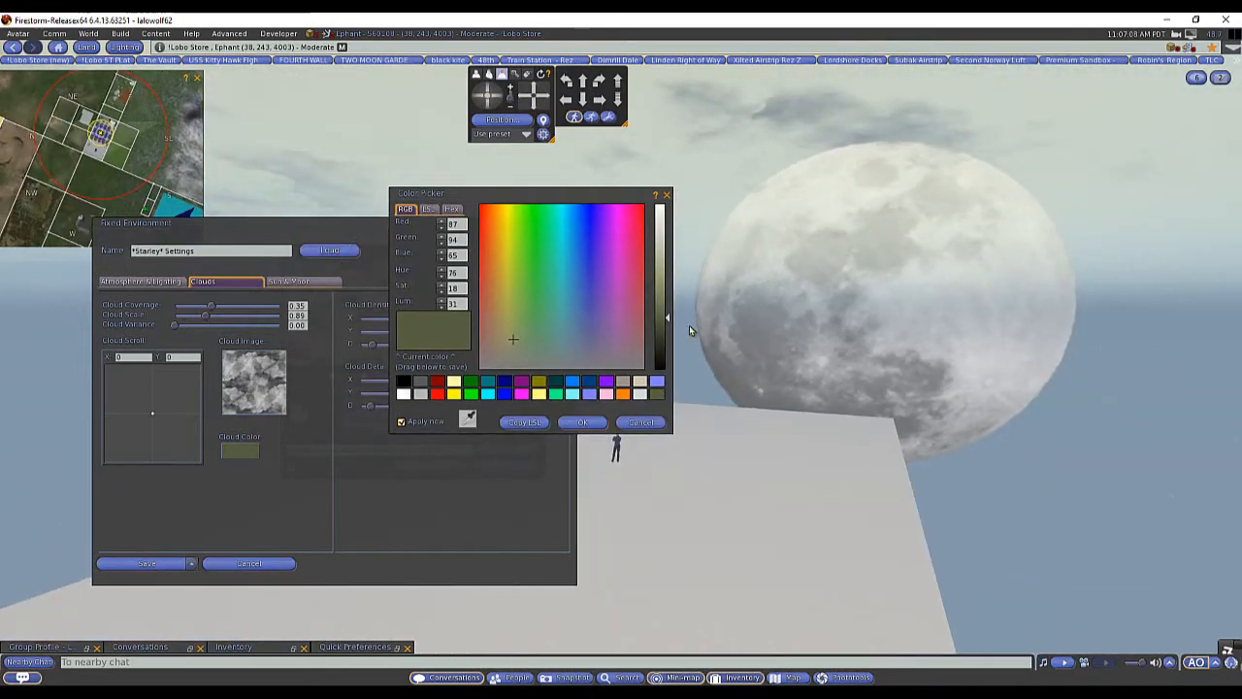
{"action": "left_click_drag", "start_coordinate": [668, 320], "coordinate": [668, 343]}
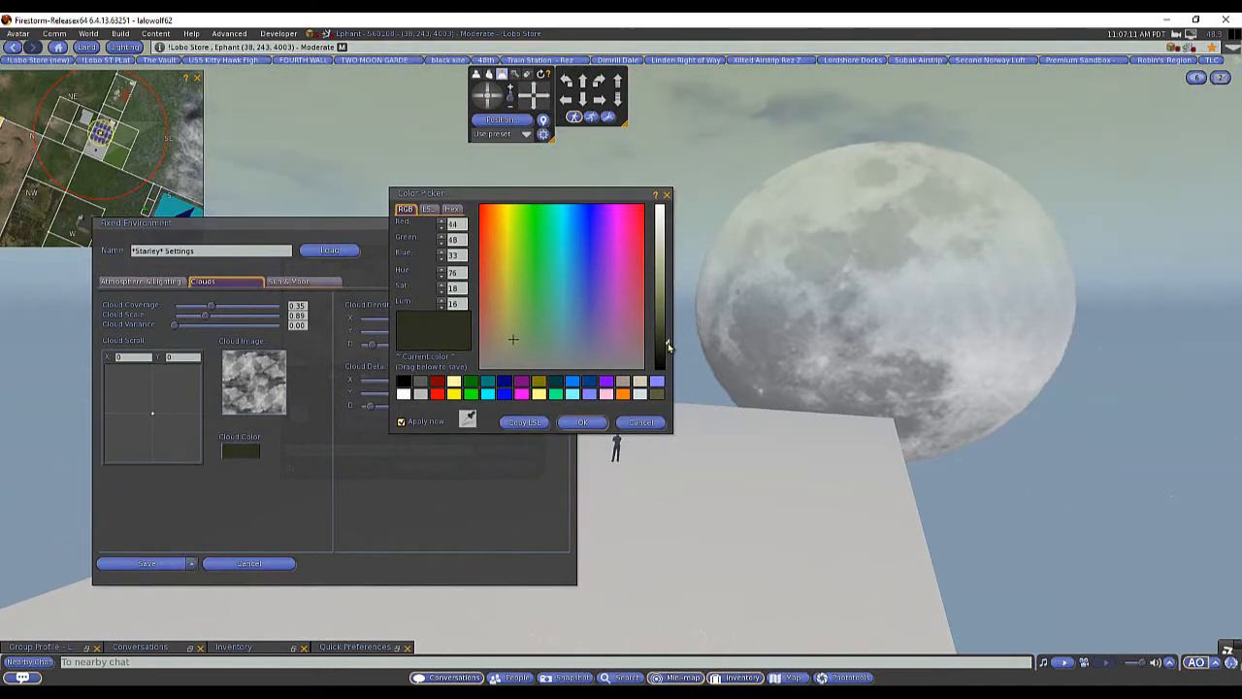
{"action": "left_click", "coordinate": [583, 423]}
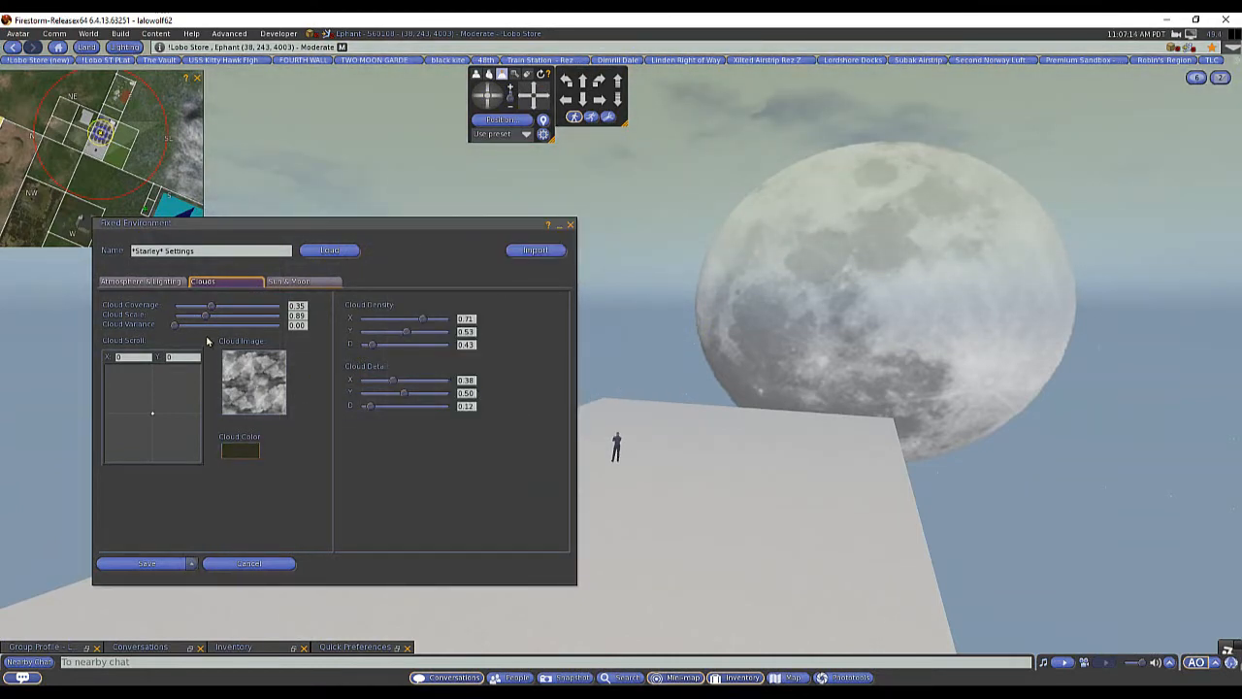
Lower the Cloud Scale to 0.68 and replace the Cloud Image with the Layered Clouds texture
{"action": "left_click_drag", "start_coordinate": [209, 321], "coordinate": [201, 319]}
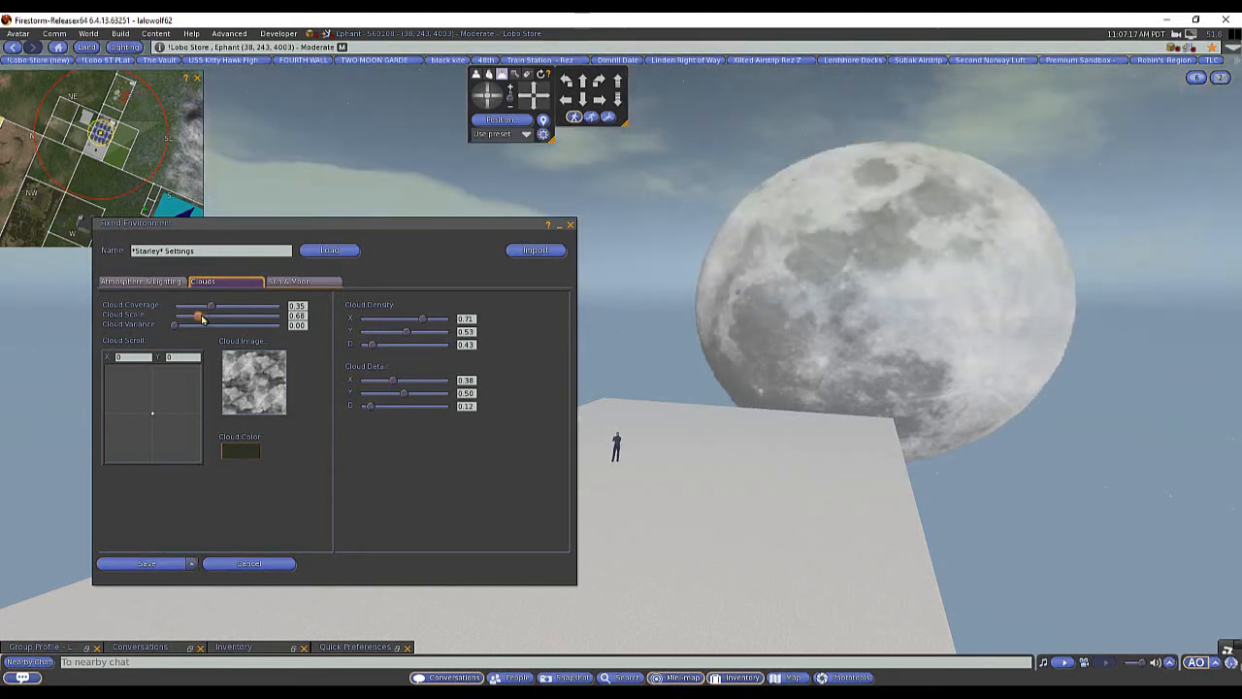
{"action": "left_click", "coordinate": [246, 394]}
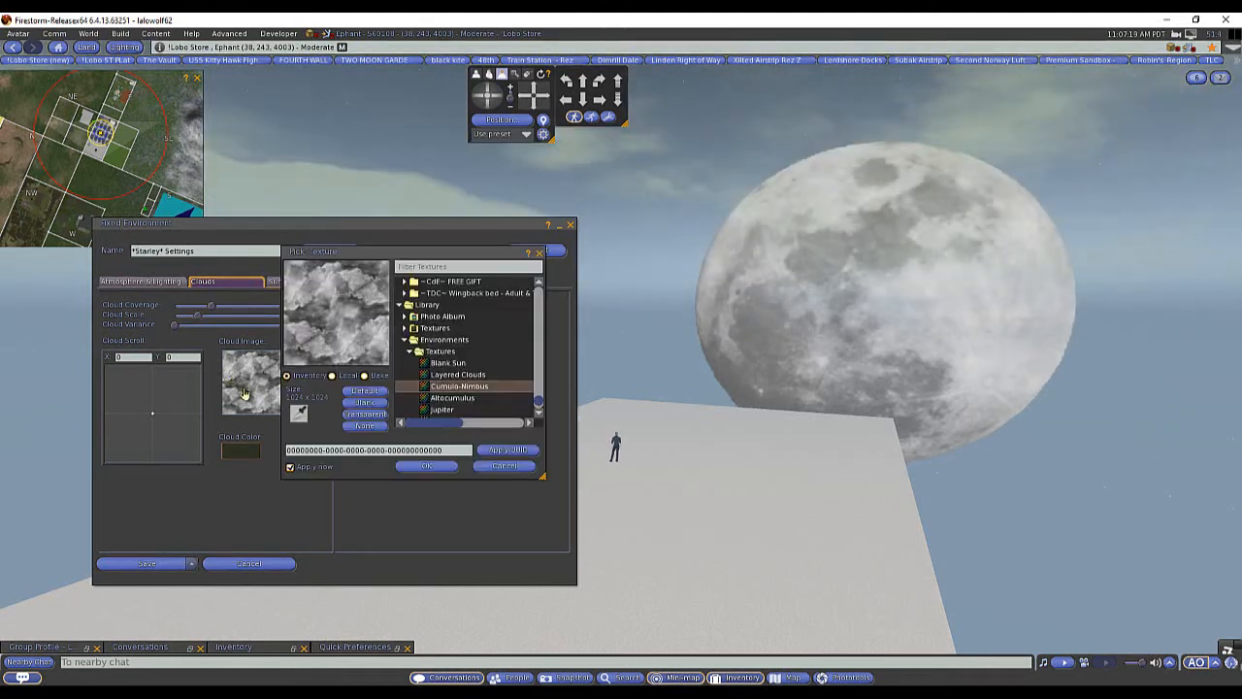
{"action": "left_click", "coordinate": [490, 376]}
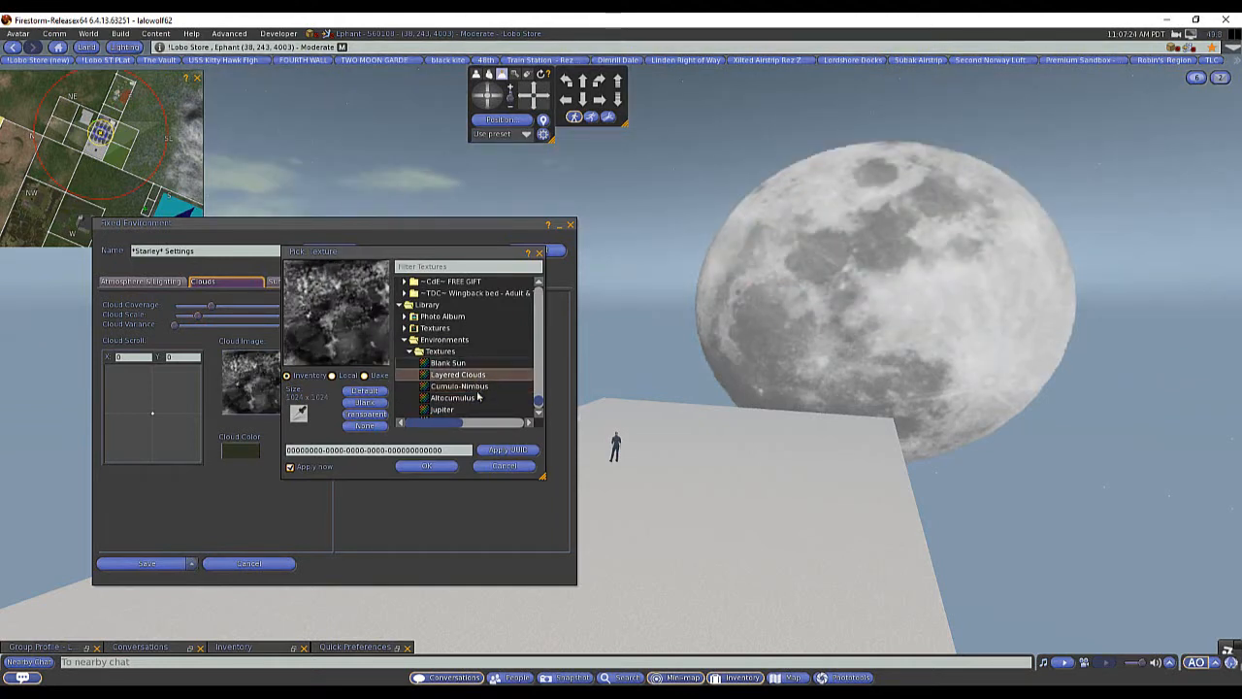
{"action": "left_click", "coordinate": [427, 467]}
{"action": "left_click_drag", "start_coordinate": [501, 109], "coordinate": [503, 109]}
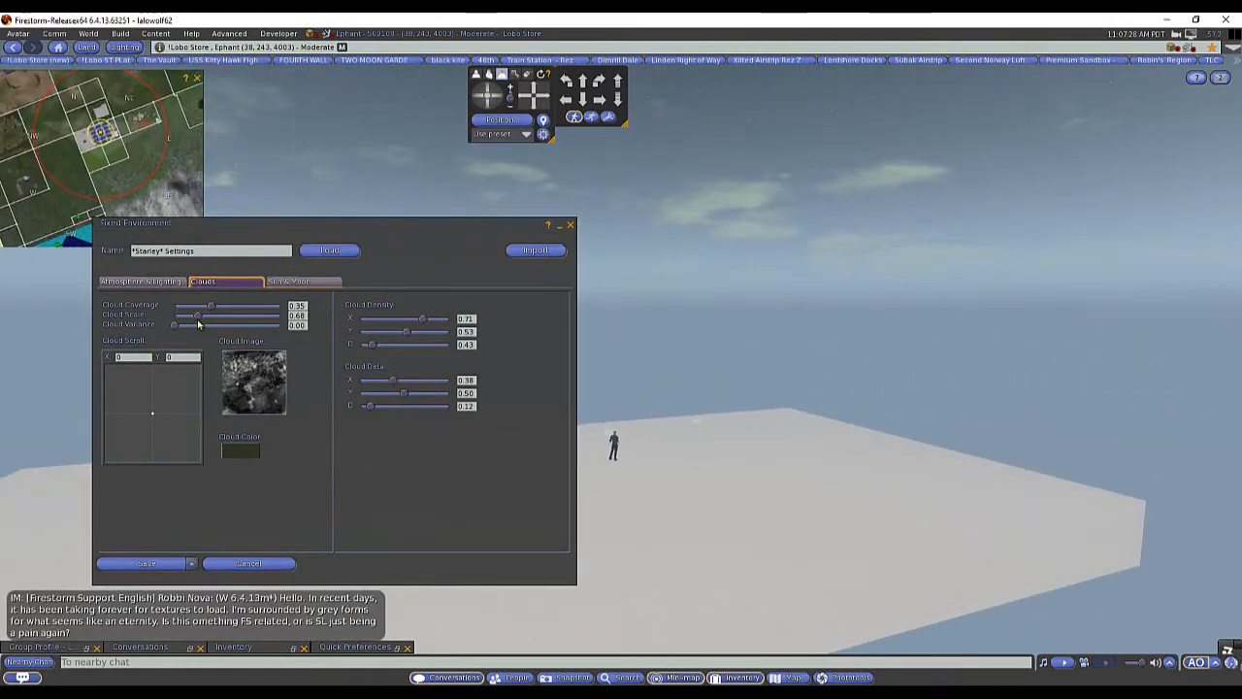
Set the Cloud Scale to 0.79, Cloud Variance to 0.02, and Cloud Scroll to X -1.9 and Y 2.25
{"action": "mouse_move", "coordinate": [199, 317]}
{"action": "left_mouse_down"}
{"action": "mouse_move", "coordinate": [178, 331]}
{"action": "mouse_move", "coordinate": [194, 335]}
{"action": "mouse_move", "coordinate": [179, 328]}
{"action": "left_mouse_up"}
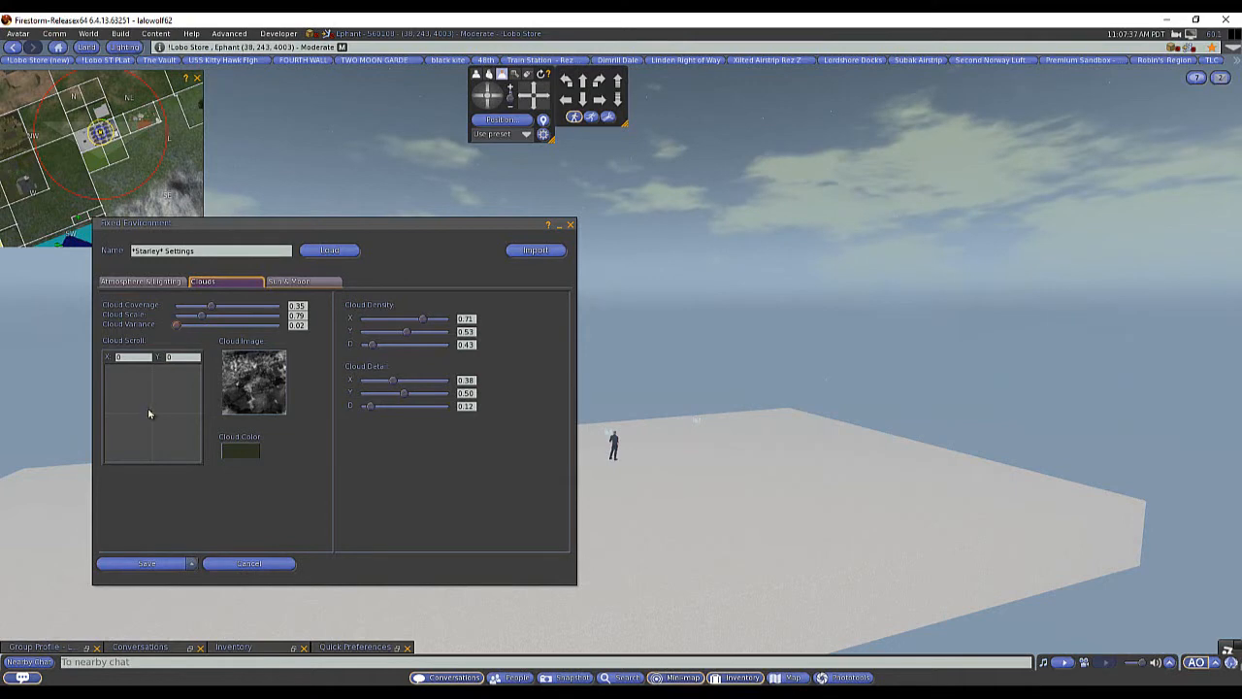
{"action": "left_click_drag", "start_coordinate": [483, 97], "coordinate": [483, 98]}
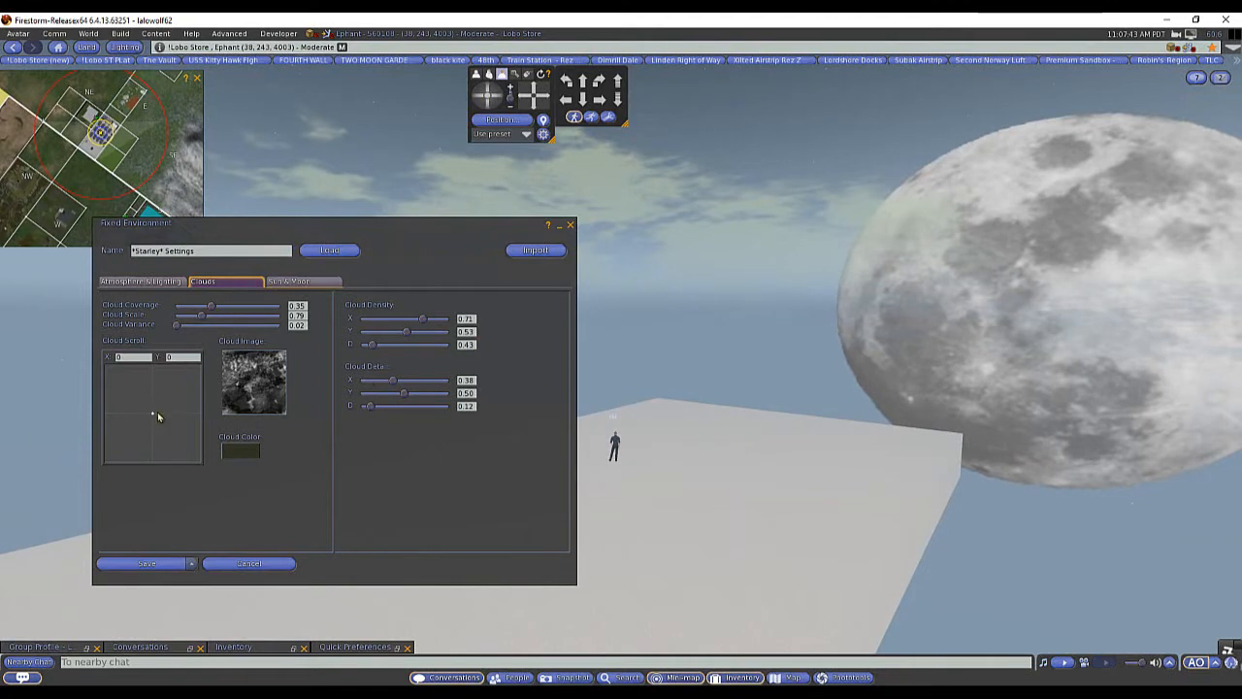
{"action": "left_click_drag", "start_coordinate": [153, 417], "coordinate": [165, 409]}
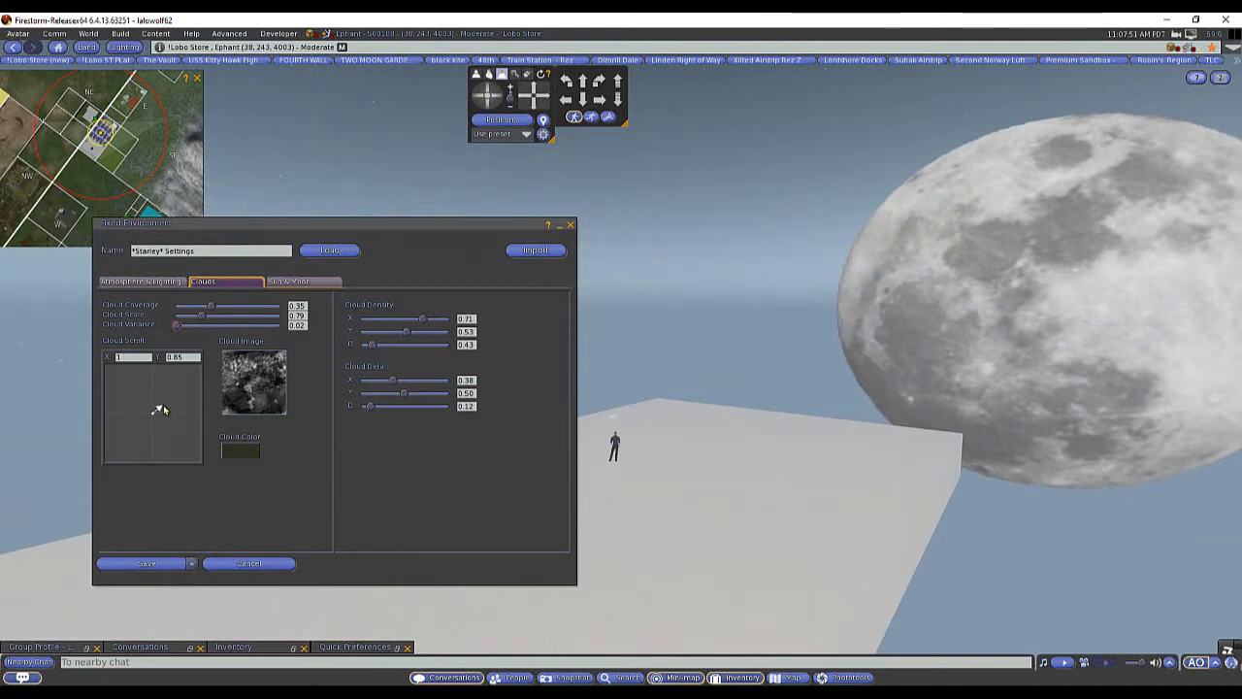
{"action": "left_click_drag", "start_coordinate": [163, 418], "coordinate": [163, 423]}
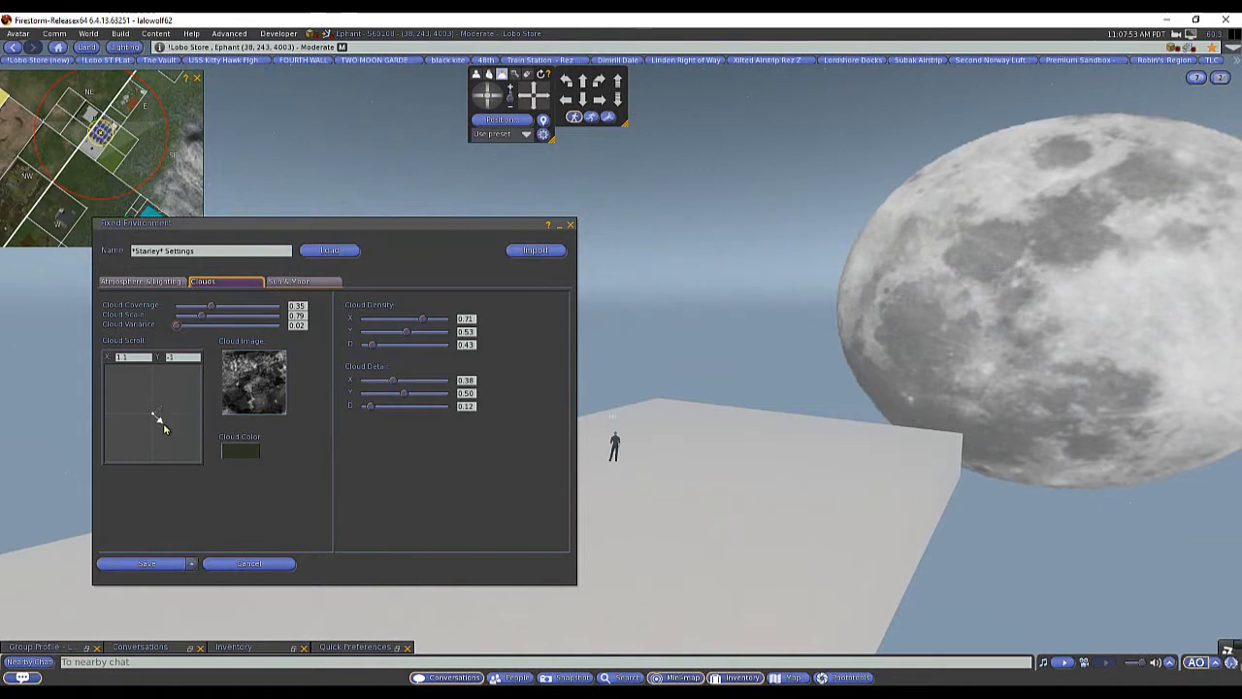
{"action": "left_click_drag", "start_coordinate": [495, 105], "coordinate": [497, 105]}
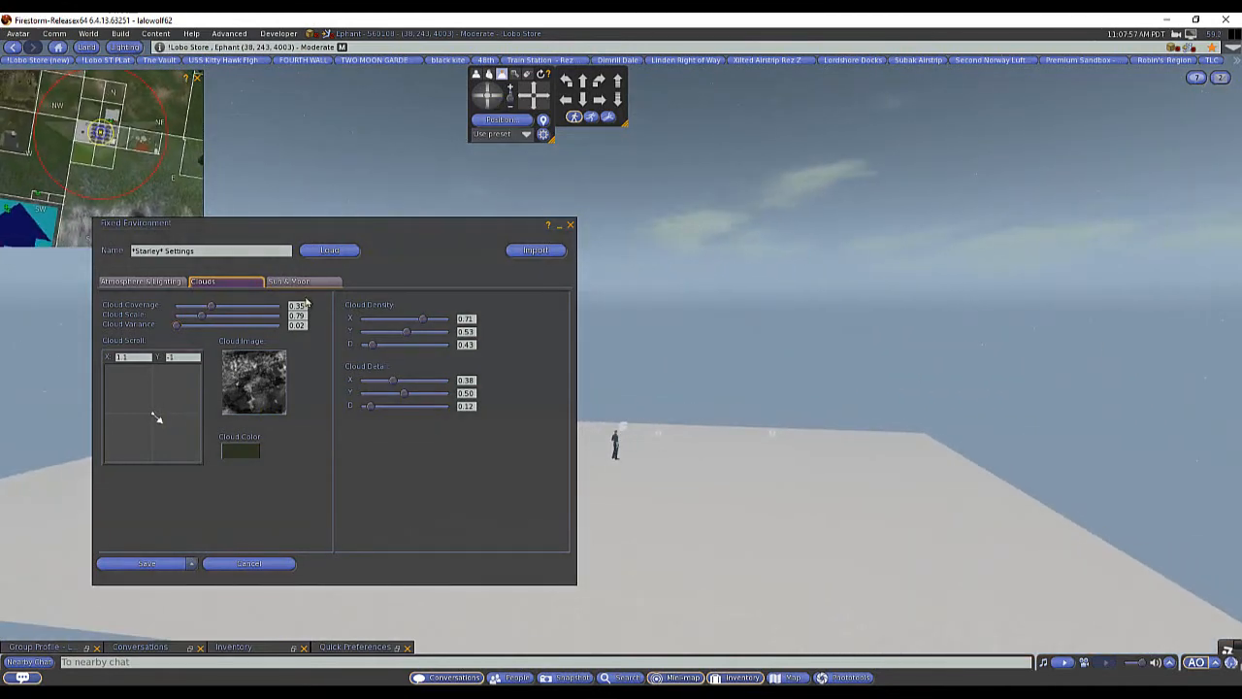
{"action": "mouse_move", "coordinate": [161, 416]}
{"action": "left_mouse_down"}
{"action": "mouse_move", "coordinate": [134, 430]}
{"action": "mouse_move", "coordinate": [147, 410]}
{"action": "mouse_move", "coordinate": [139, 399]}
{"action": "left_mouse_up"}
Change the Cloud Color to white and bring the moon back into view
{"action": "left_click", "coordinate": [254, 450]}
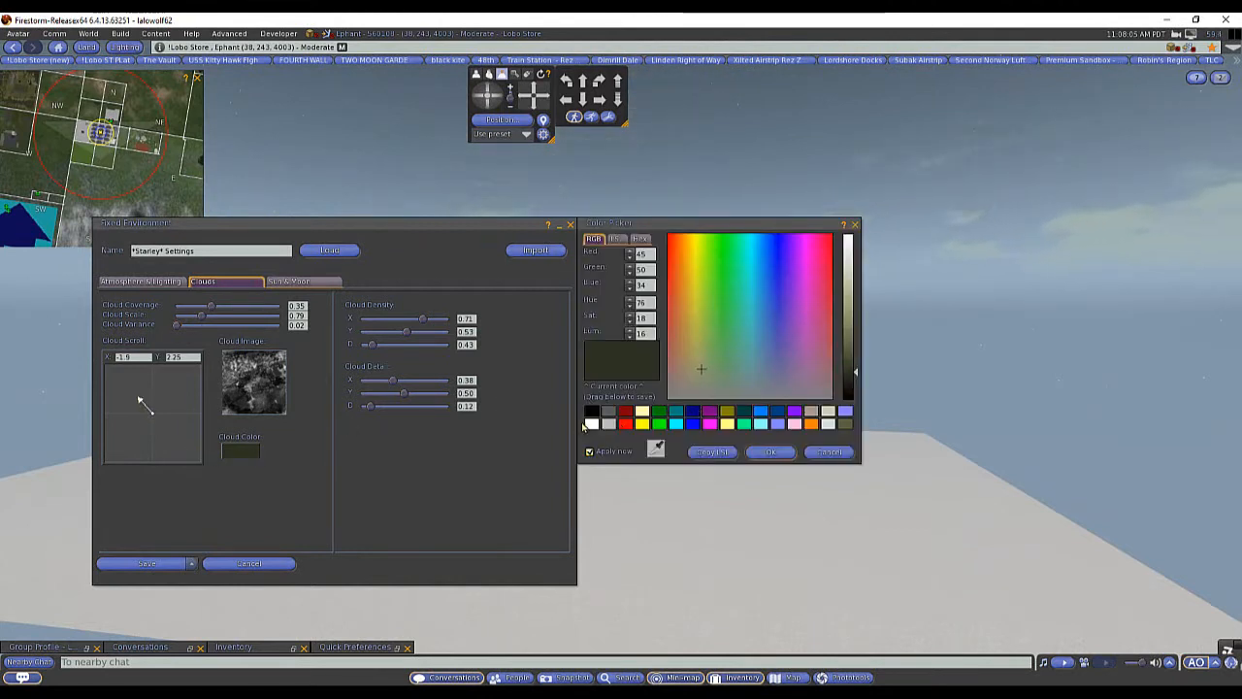
{"action": "left_click", "coordinate": [593, 425]}
{"action": "left_click", "coordinate": [768, 452]}
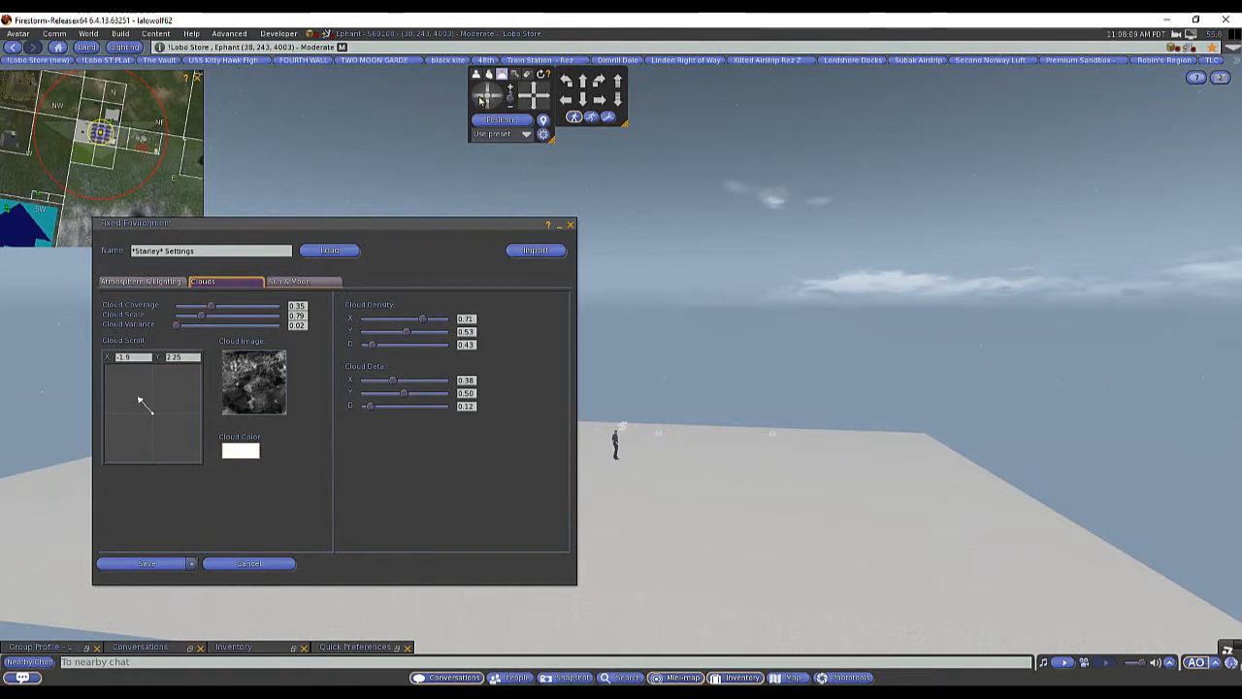
{"action": "left_click", "coordinate": [480, 100]}
{"action": "left_click", "coordinate": [481, 100]}
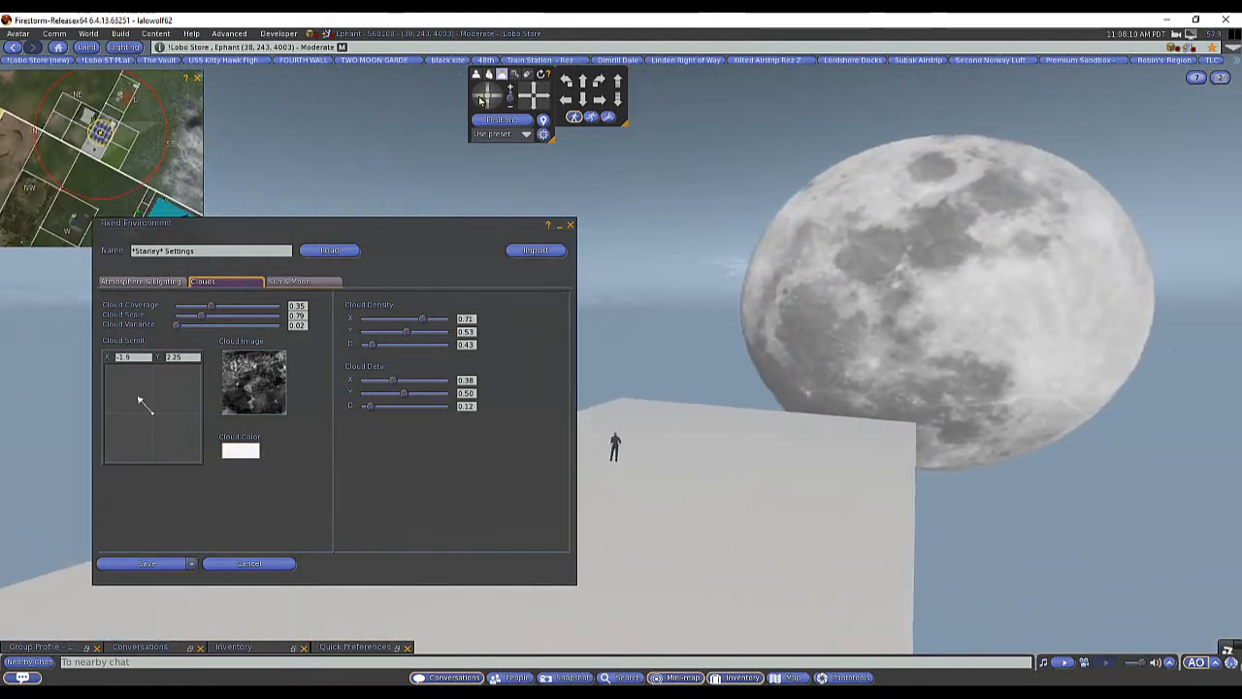
Set the Ambient Color to a light cyan and reduce the Density Multiplier to 0.0259
{"action": "left_click", "coordinate": [141, 282]}
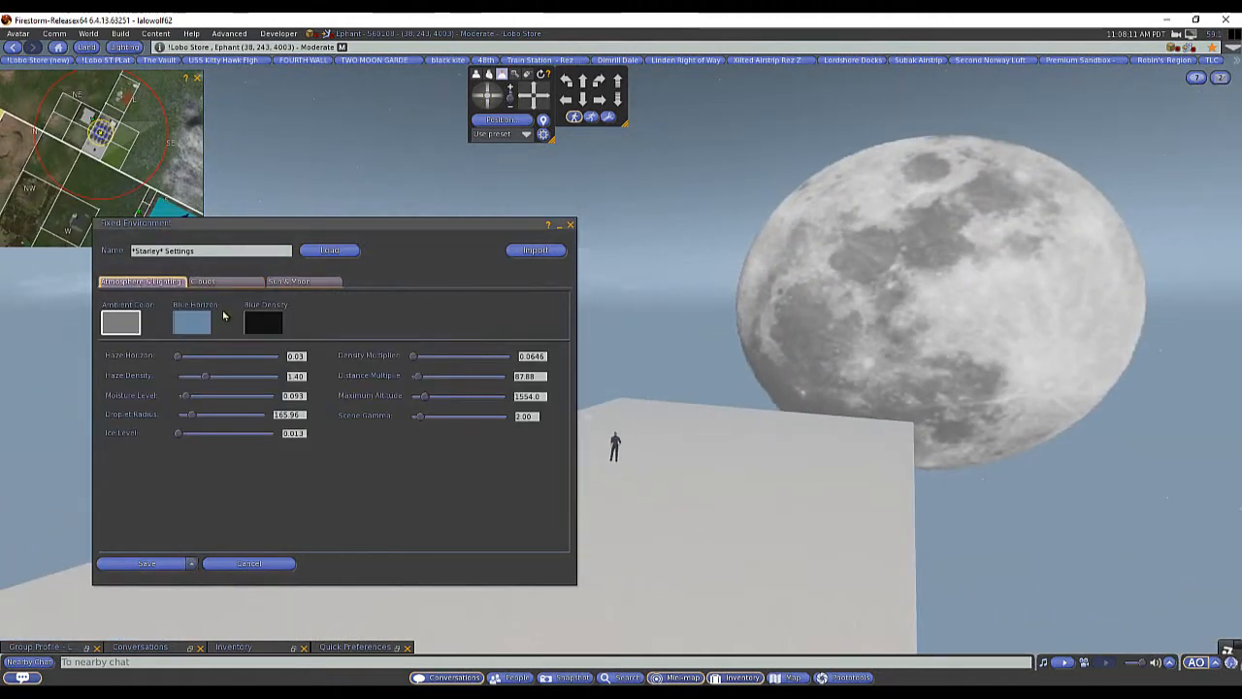
{"action": "left_click", "coordinate": [120, 325]}
{"action": "left_click", "coordinate": [676, 424]}
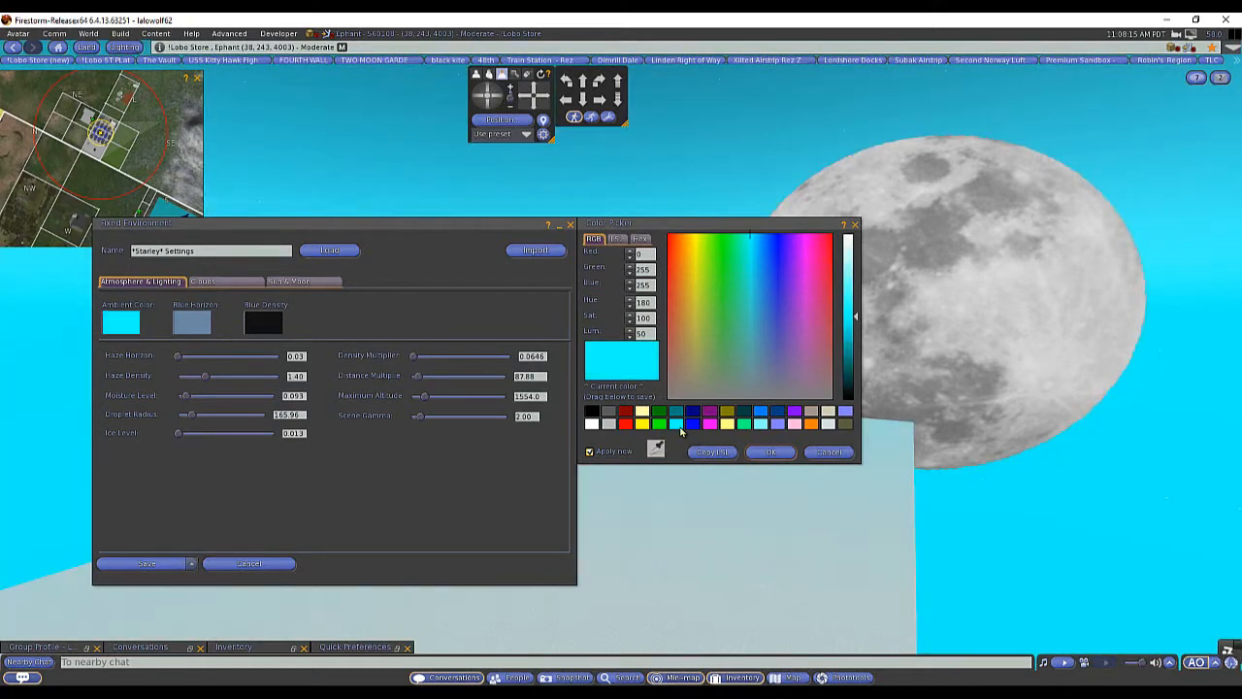
{"action": "left_click_drag", "start_coordinate": [855, 319], "coordinate": [858, 267]}
{"action": "left_click", "coordinate": [769, 453]}
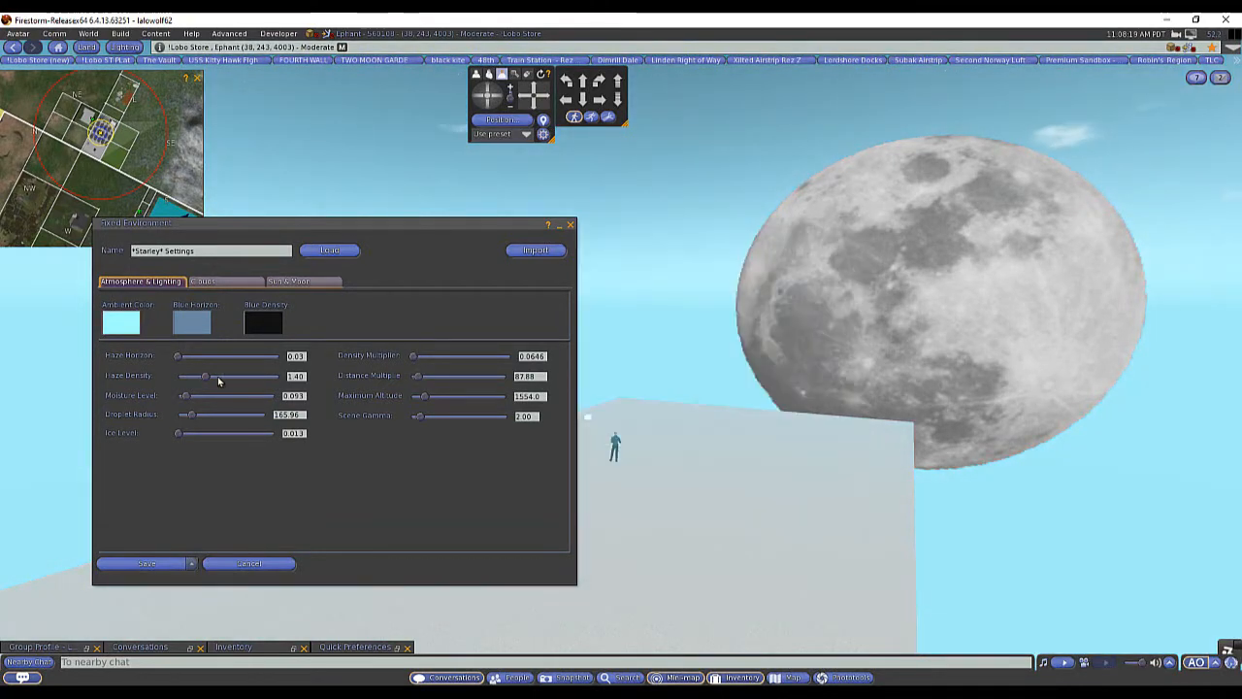
{"action": "left_click_drag", "start_coordinate": [415, 357], "coordinate": [411, 356]}
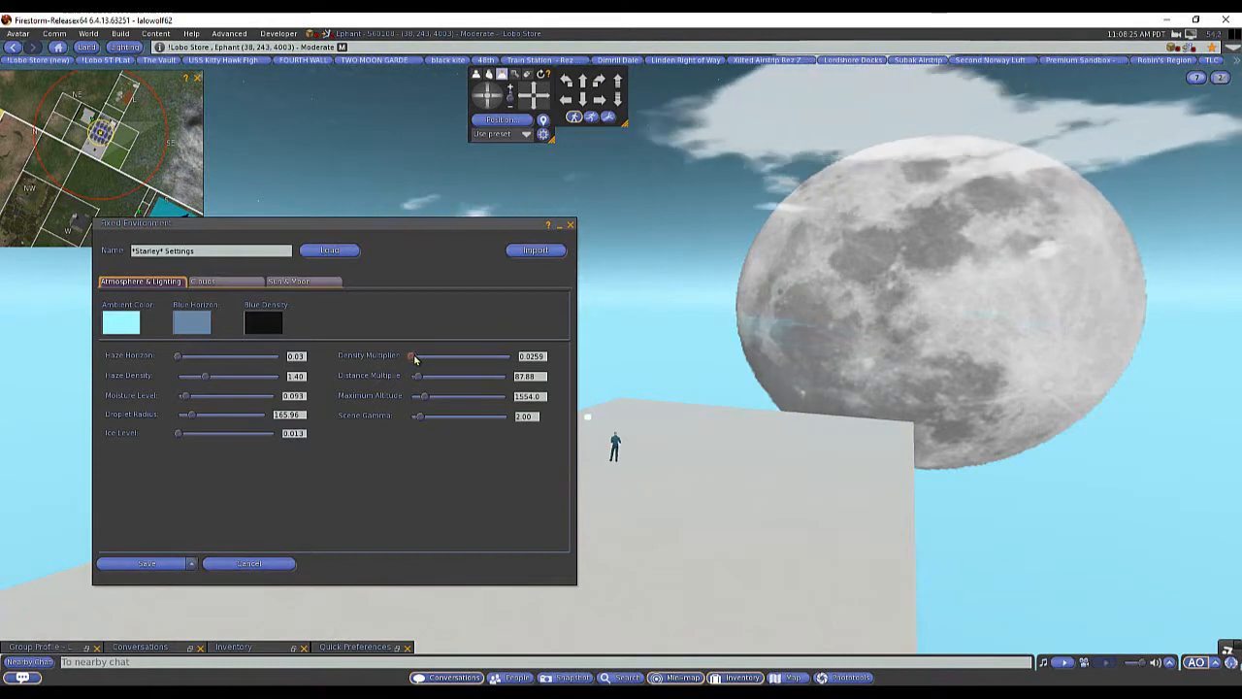
Check the sun's image choices without changing them, and turn on the moon's beacon with the camera back behind the avatar
{"action": "left_click", "coordinate": [233, 282]}
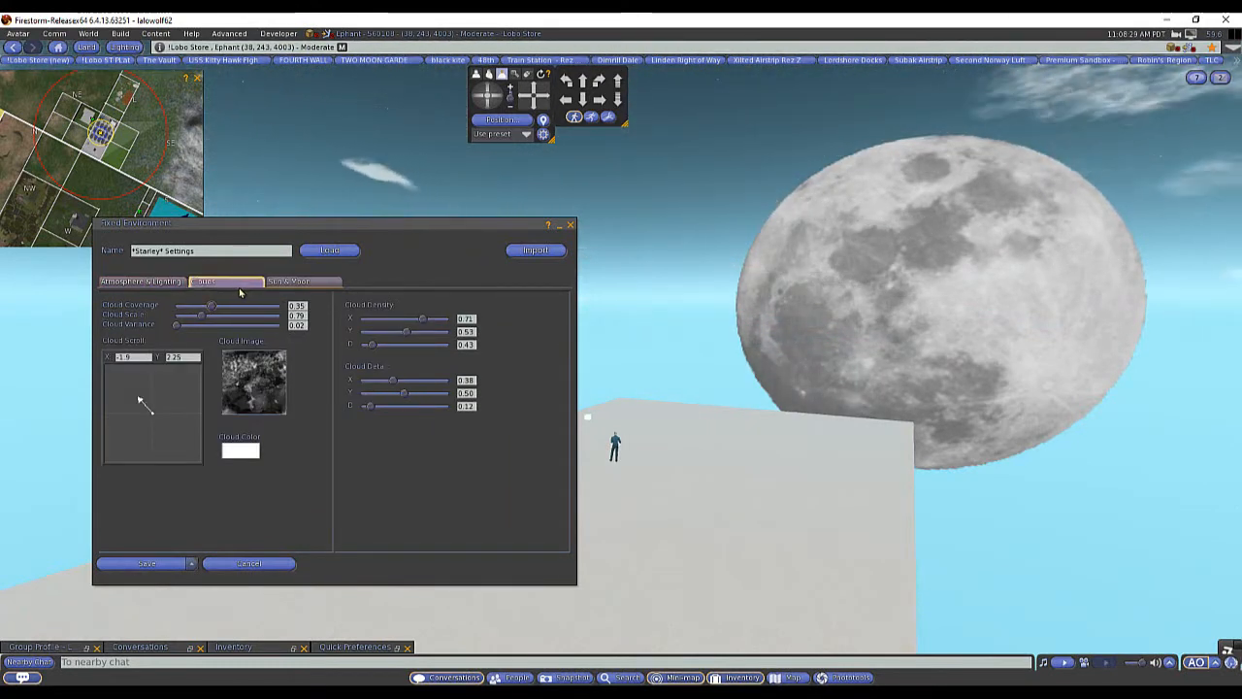
{"action": "left_click", "coordinate": [296, 284]}
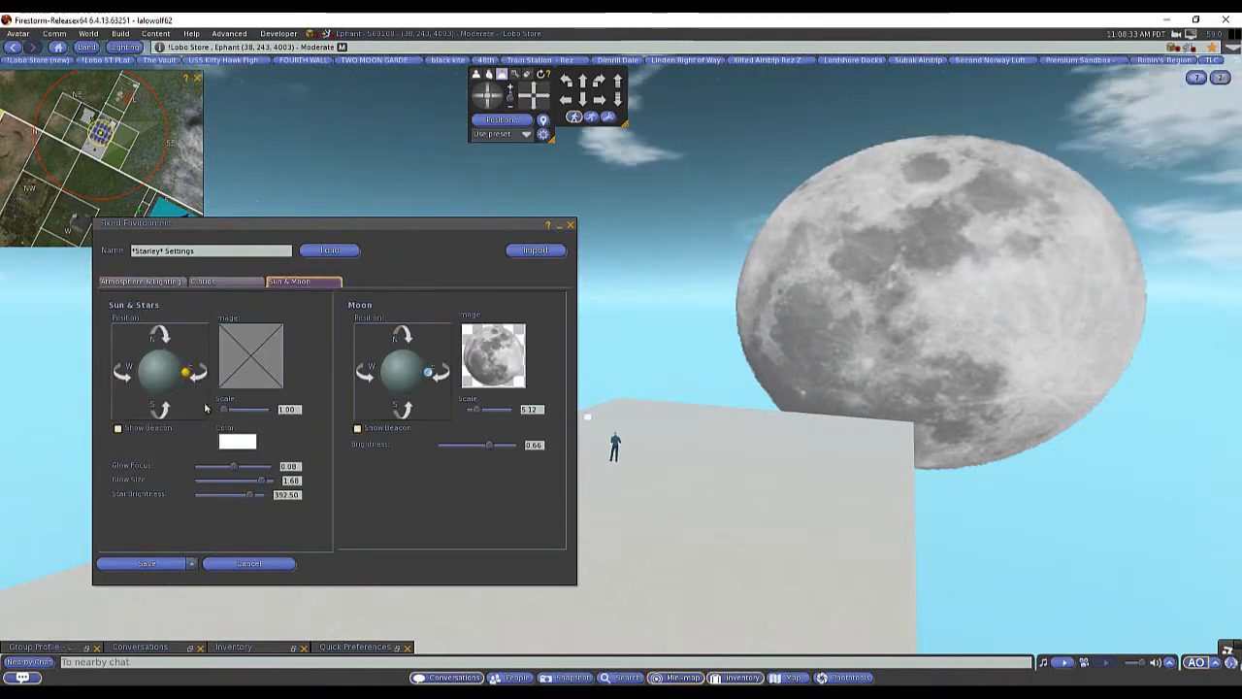
{"action": "left_click", "coordinate": [258, 367]}
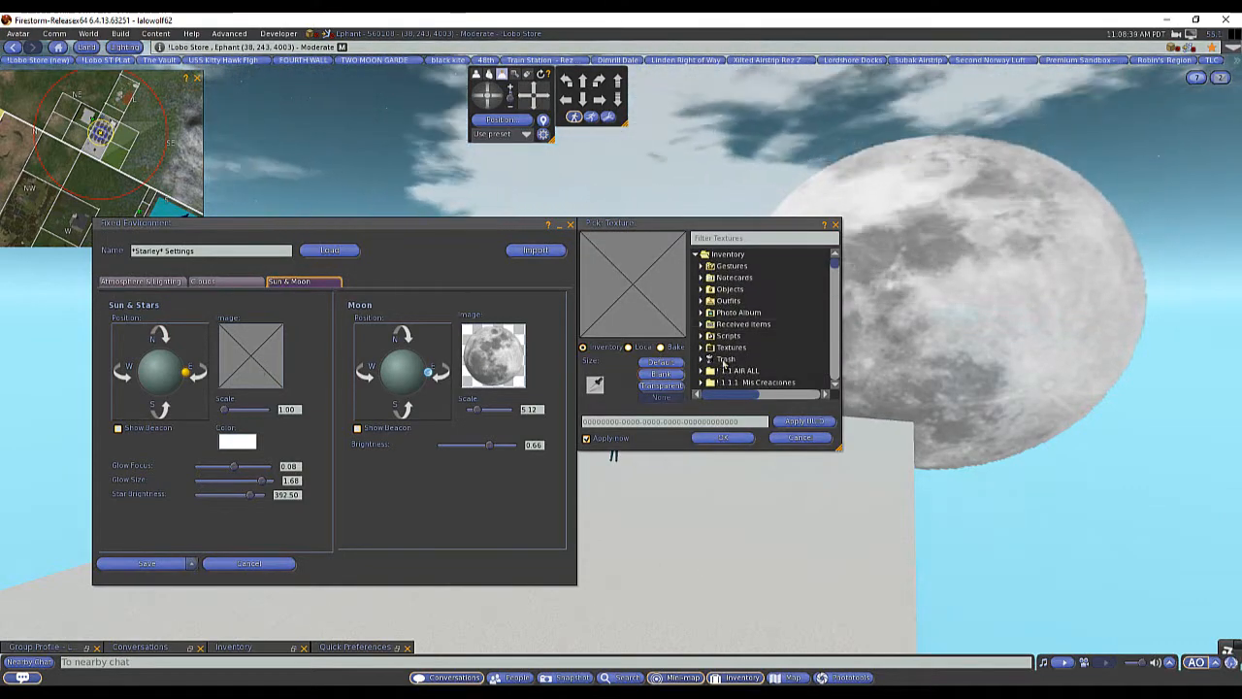
{"action": "left_click", "coordinate": [802, 438]}
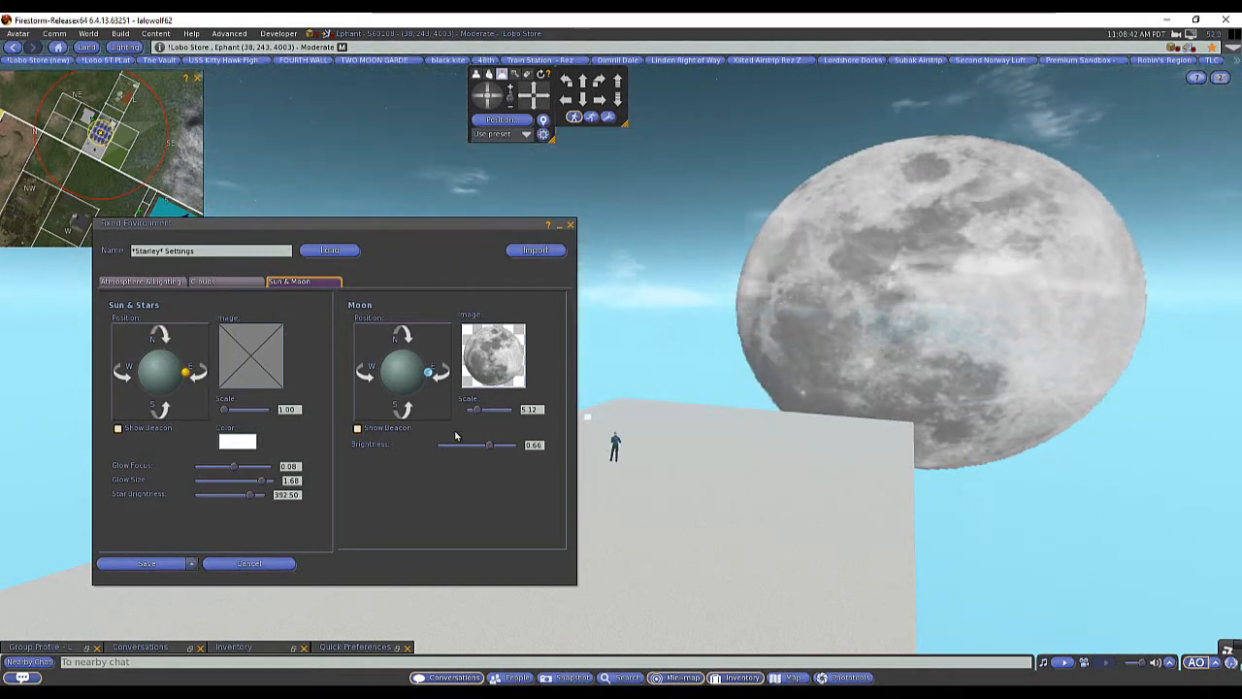
{"action": "left_click", "coordinate": [359, 428]}
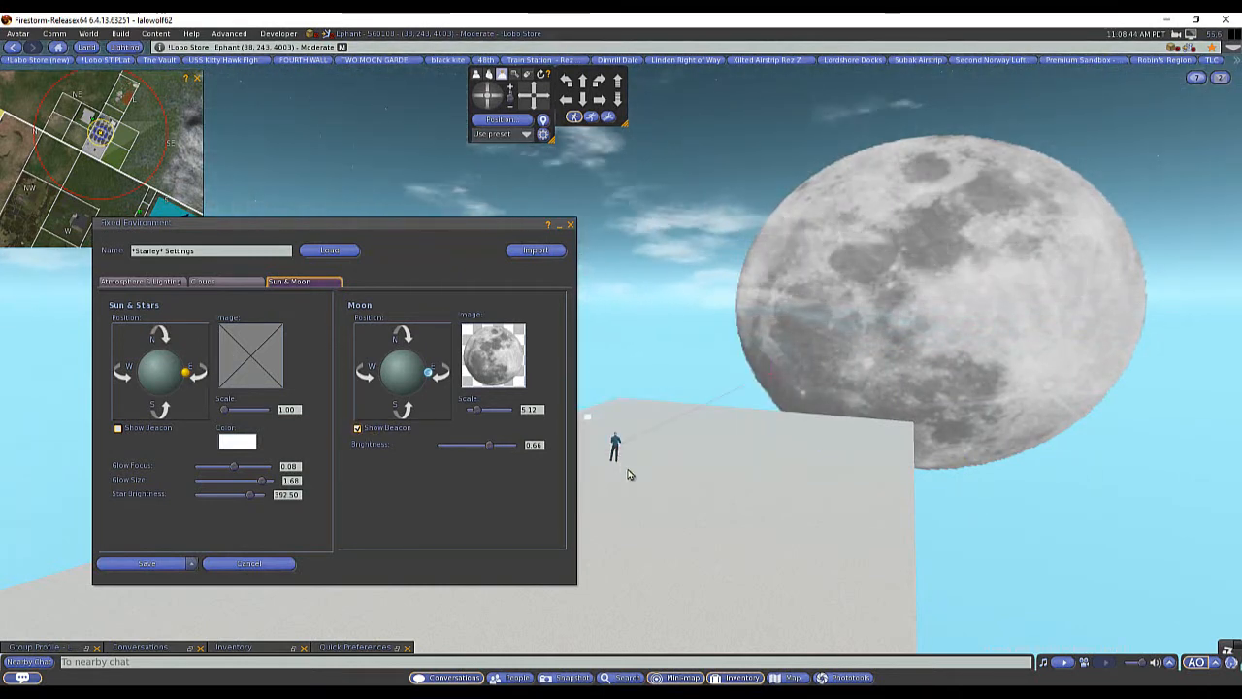
{"action": "key", "text": "Escape"}
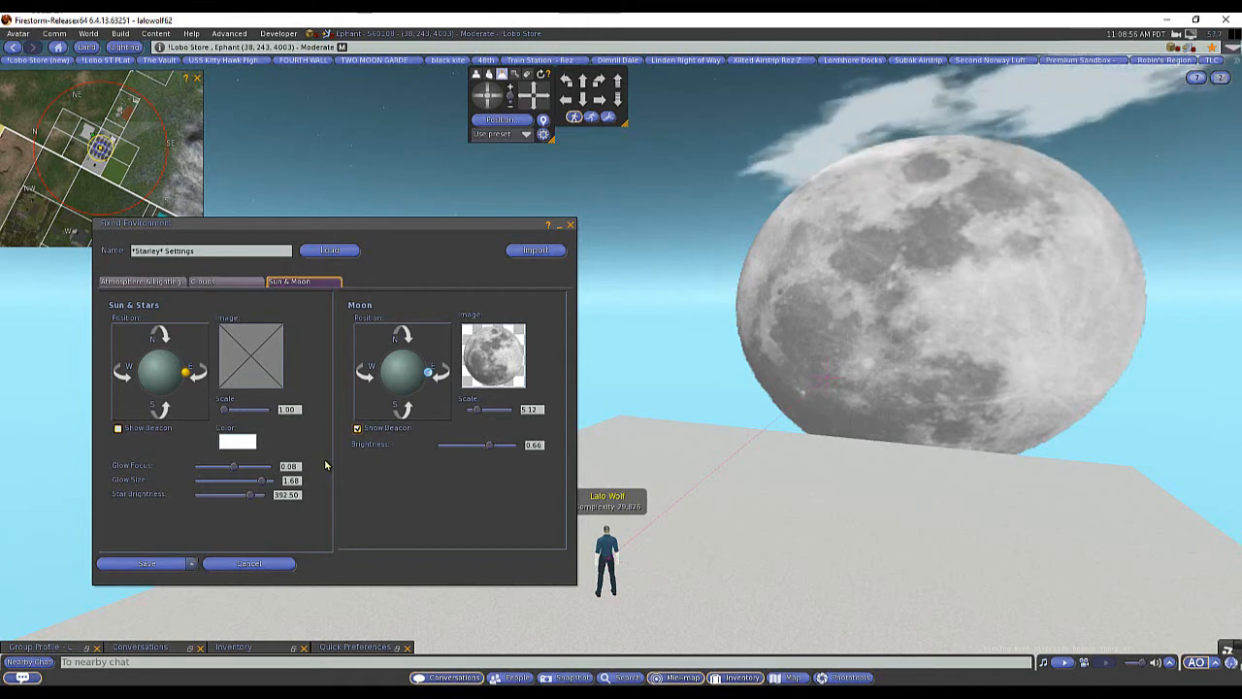
Rename the sky setting to the avatar's first name plus "starleyt modified", save it, and check its apply options in the inventory
{"action": "left_click", "coordinate": [192, 563]}
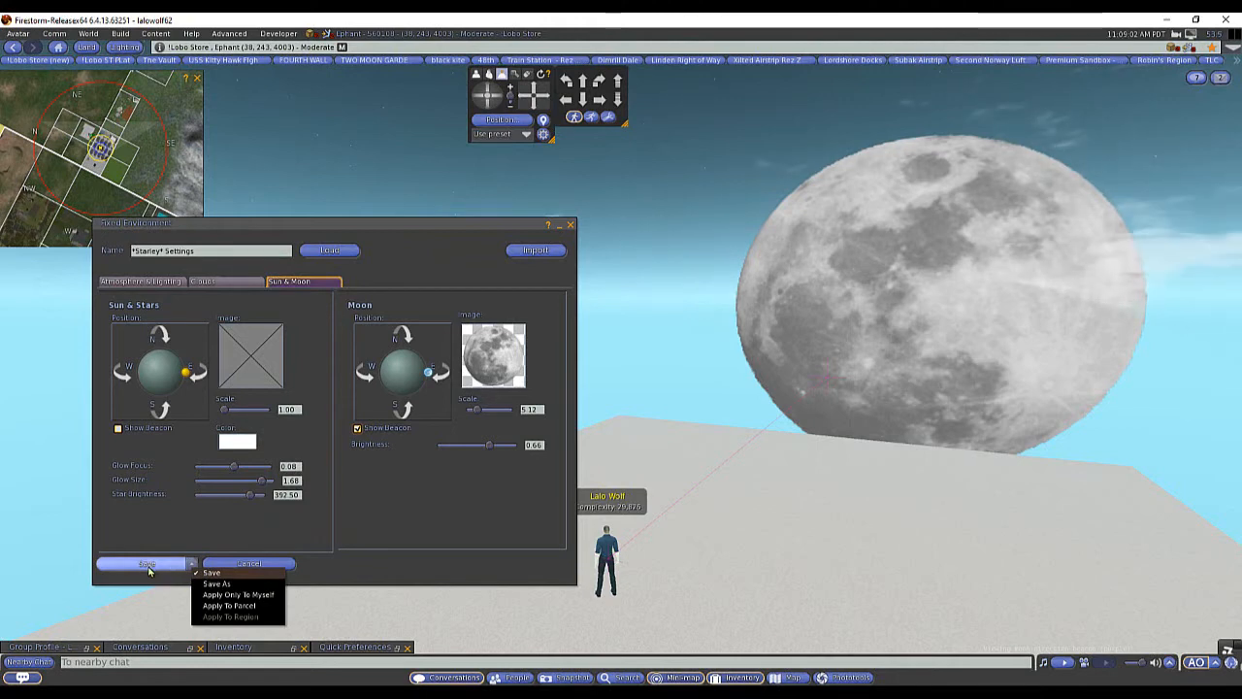
{"action": "left_click", "coordinate": [743, 677]}
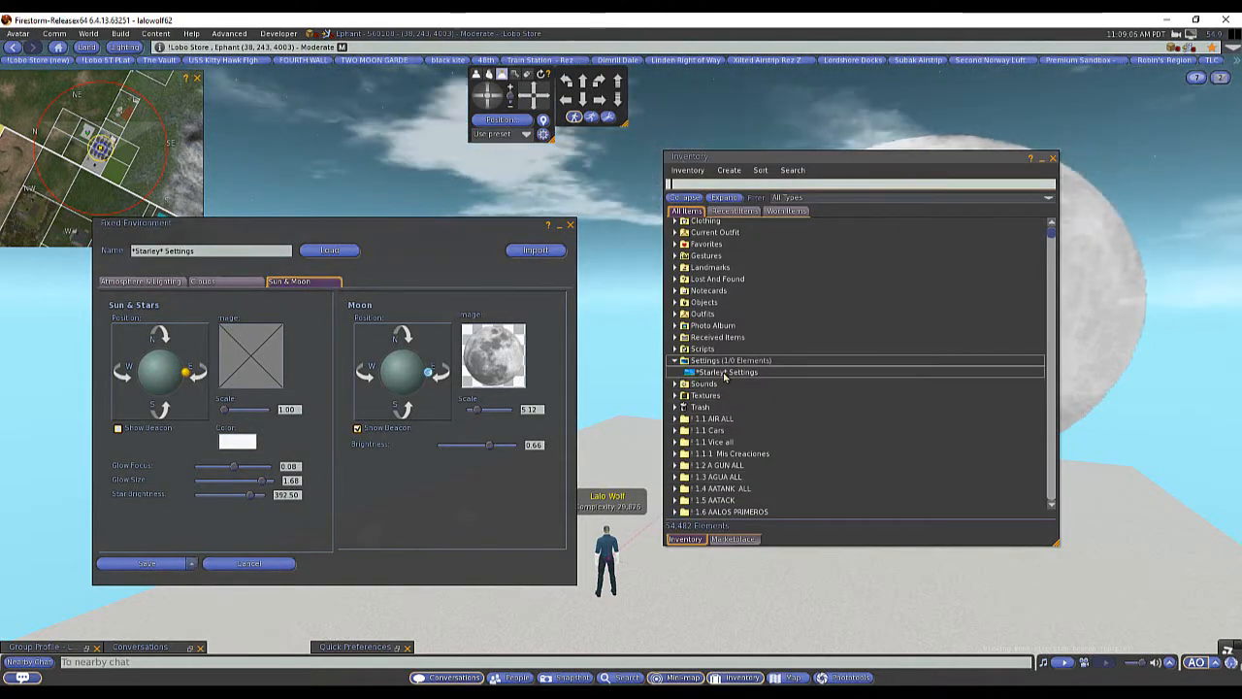
{"action": "left_click_drag", "start_coordinate": [724, 378], "coordinate": [107, 255]}
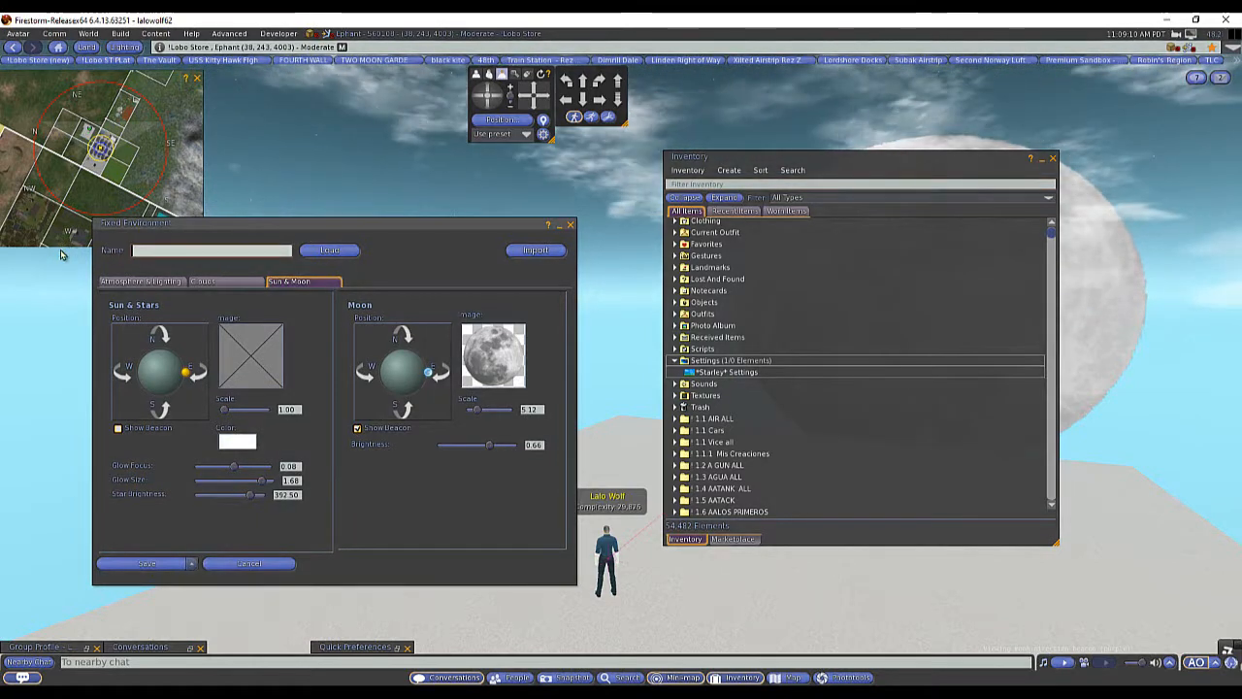
{"action": "type", "text": "Lalo sta"}
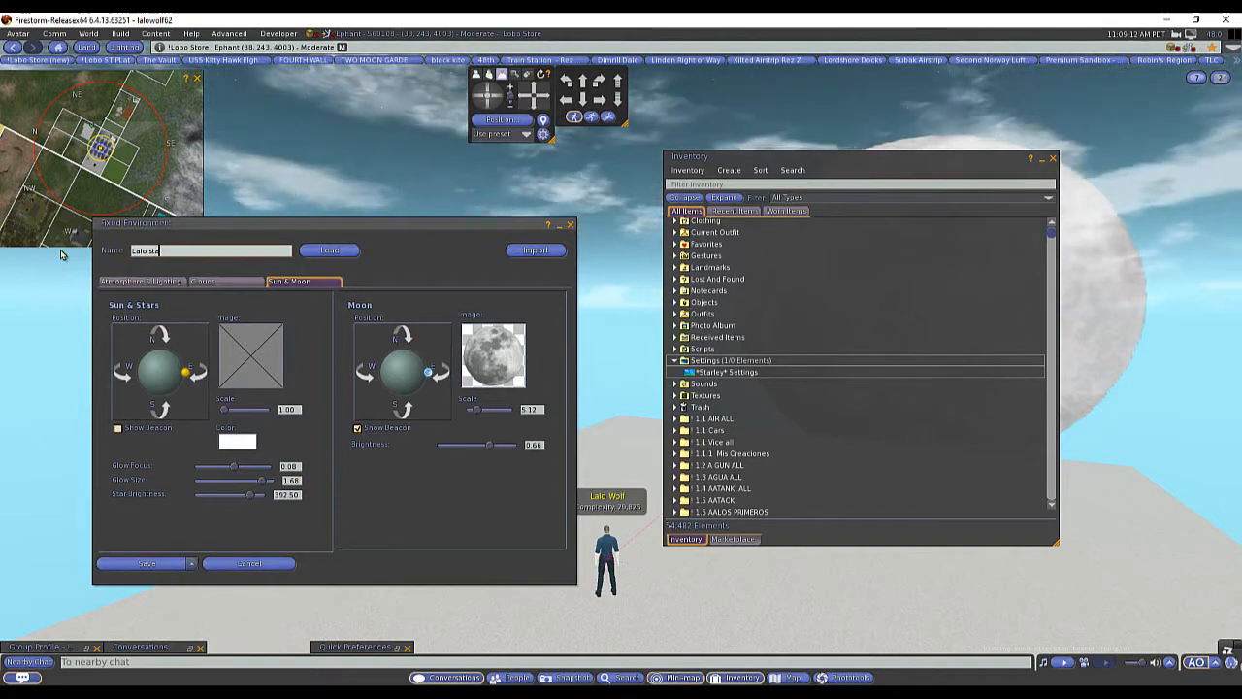
{"action": "type", "text": "rleyt modified"}
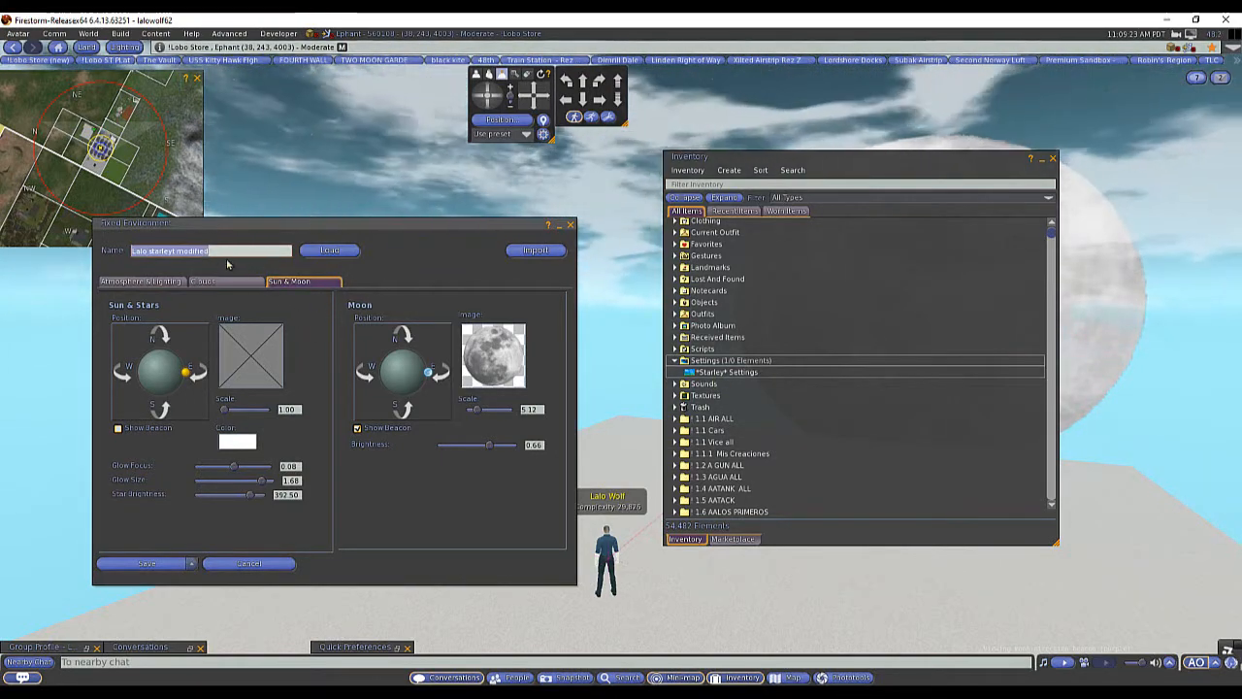
{"action": "left_click", "coordinate": [161, 566]}
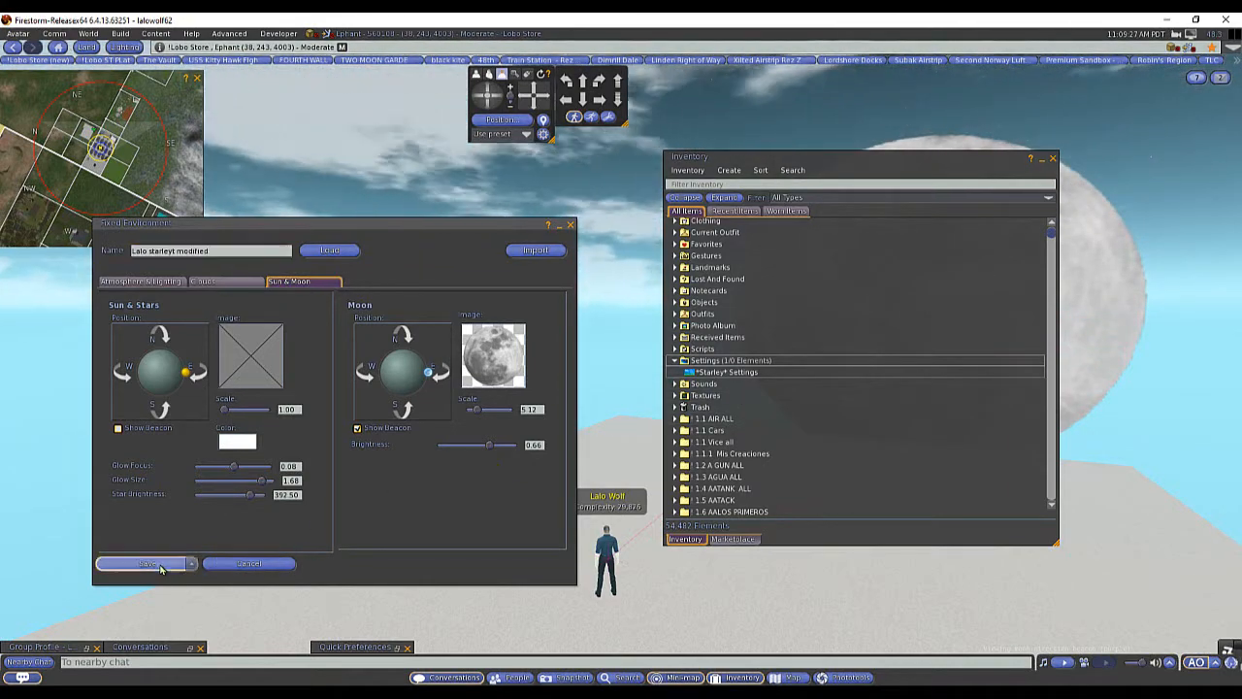
{"action": "right_click", "coordinate": [739, 373]}
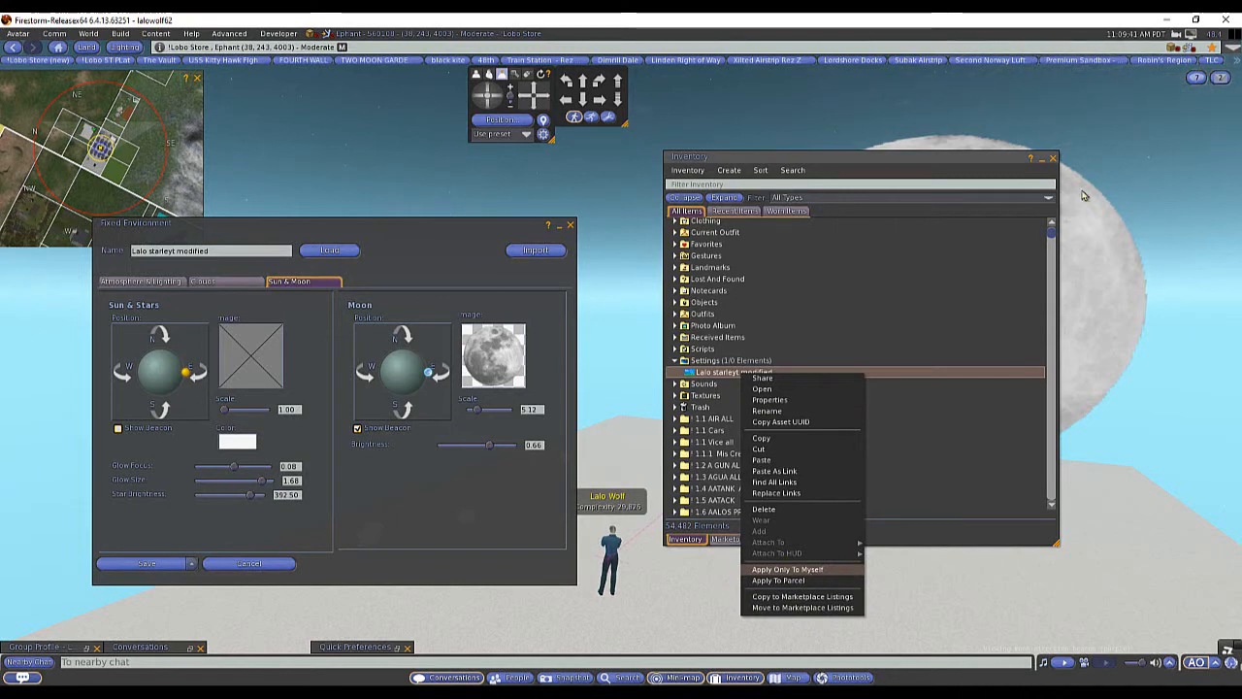
{"action": "left_click", "coordinate": [1054, 159]}
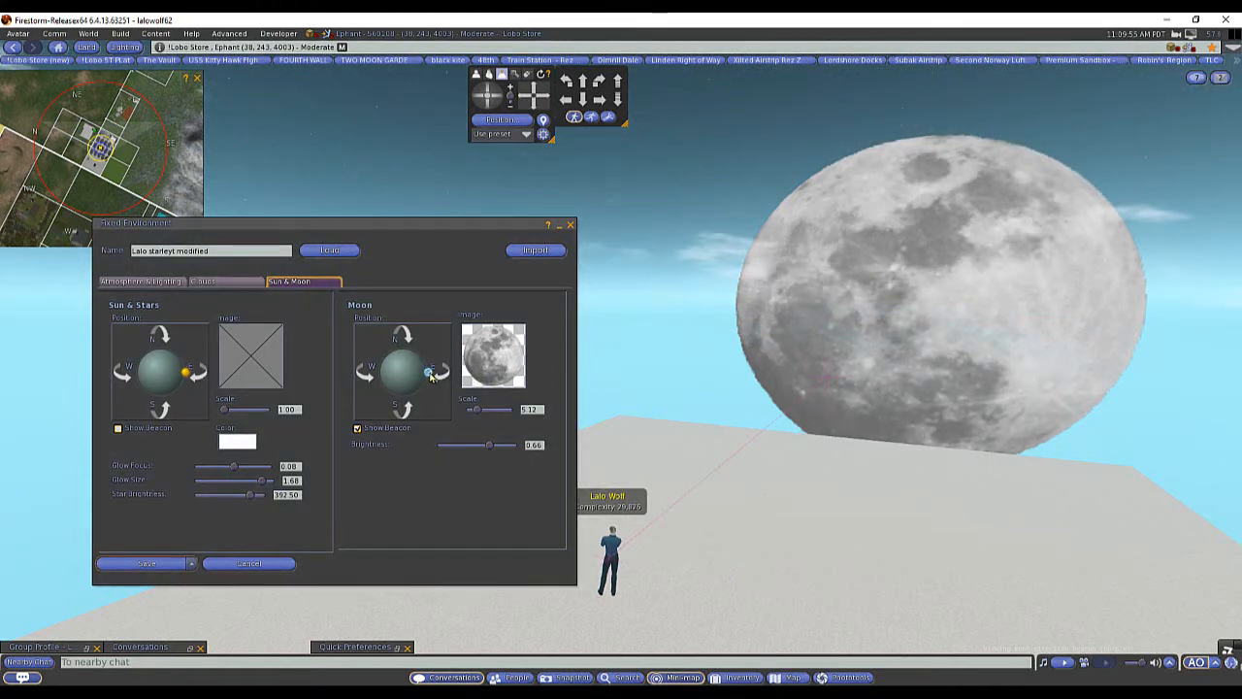
Try the moon on the west side of the sky with its Brightness at 0.98, then discard the sky changes
{"action": "left_click_drag", "start_coordinate": [429, 375], "coordinate": [379, 377]}
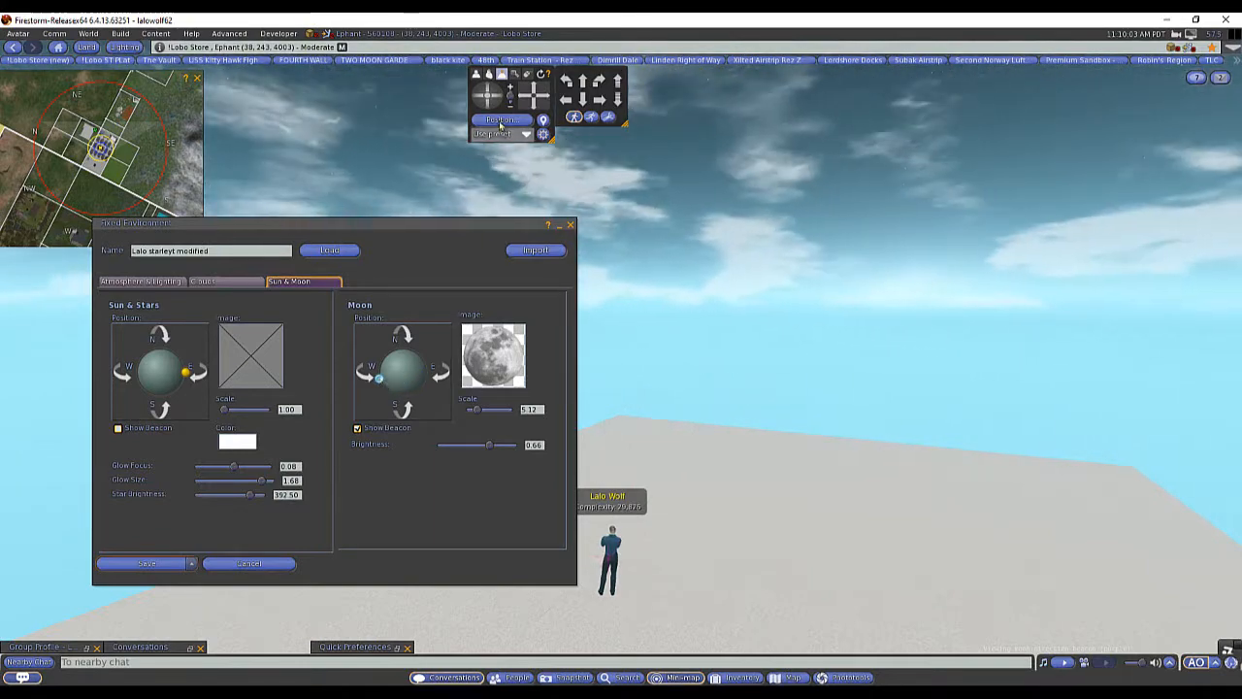
{"action": "left_click_drag", "start_coordinate": [498, 101], "coordinate": [499, 100]}
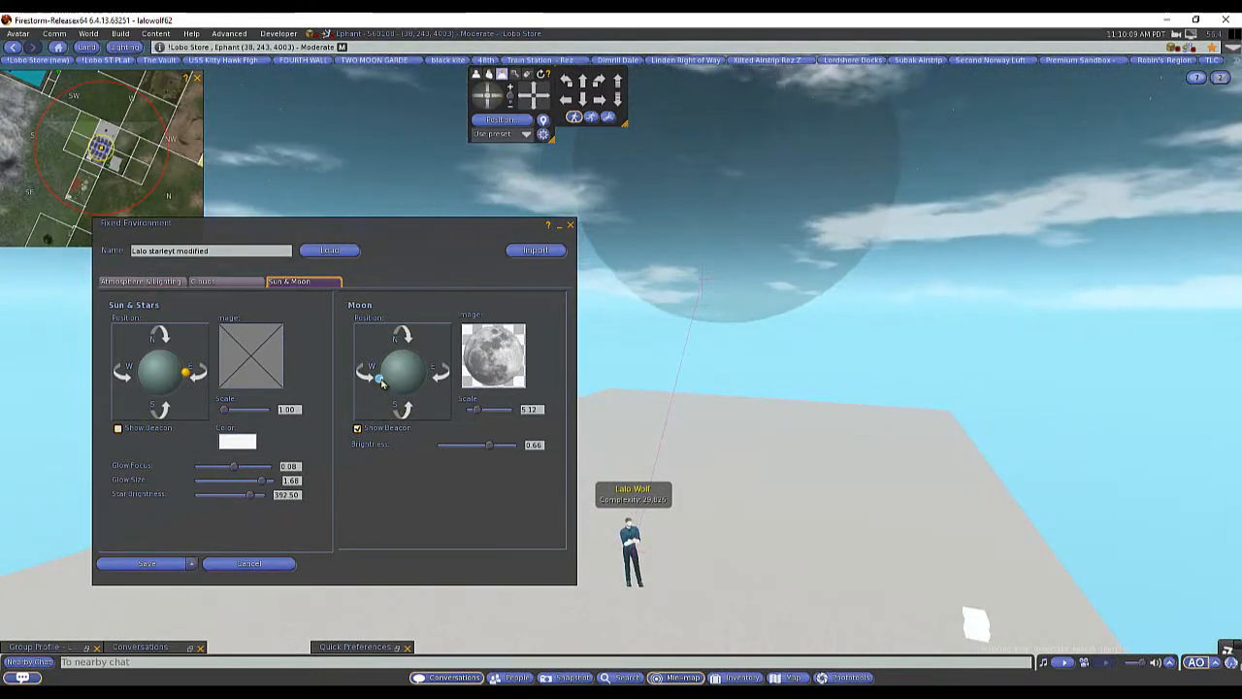
{"action": "left_click_drag", "start_coordinate": [378, 377], "coordinate": [380, 380]}
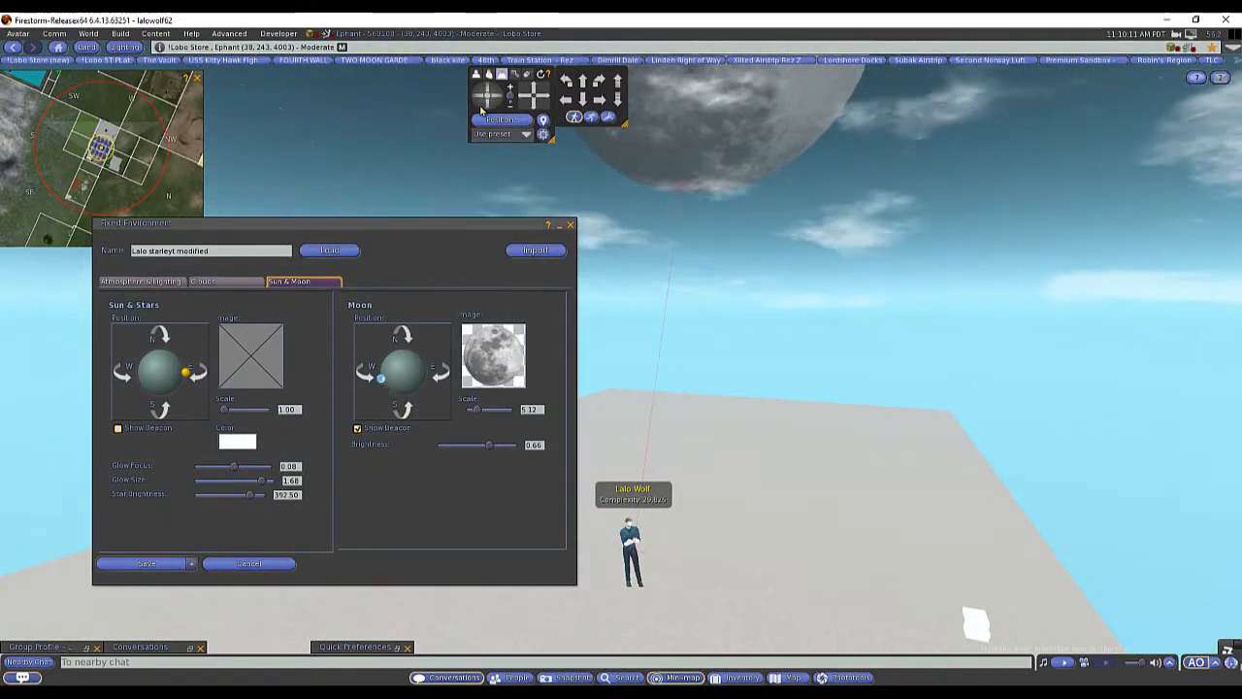
{"action": "left_click_drag", "start_coordinate": [488, 110], "coordinate": [488, 110]}
{"action": "left_click_drag", "start_coordinate": [488, 452], "coordinate": [517, 459]}
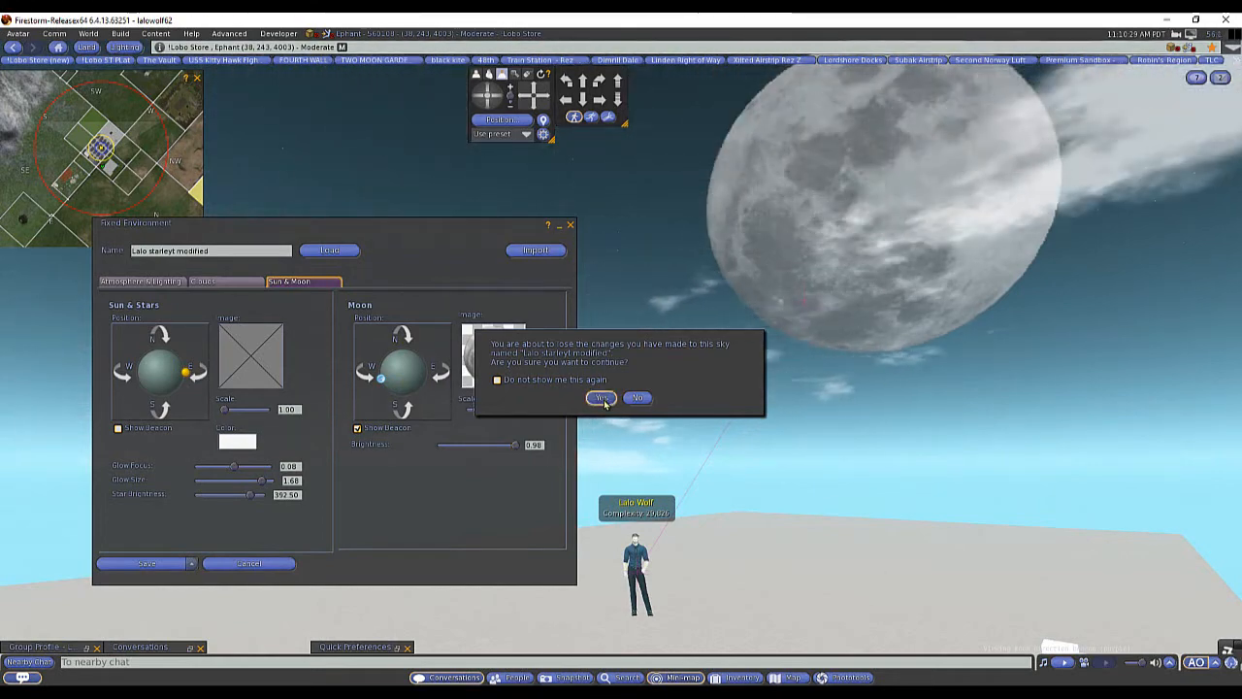
{"action": "left_click", "coordinate": [602, 398]}
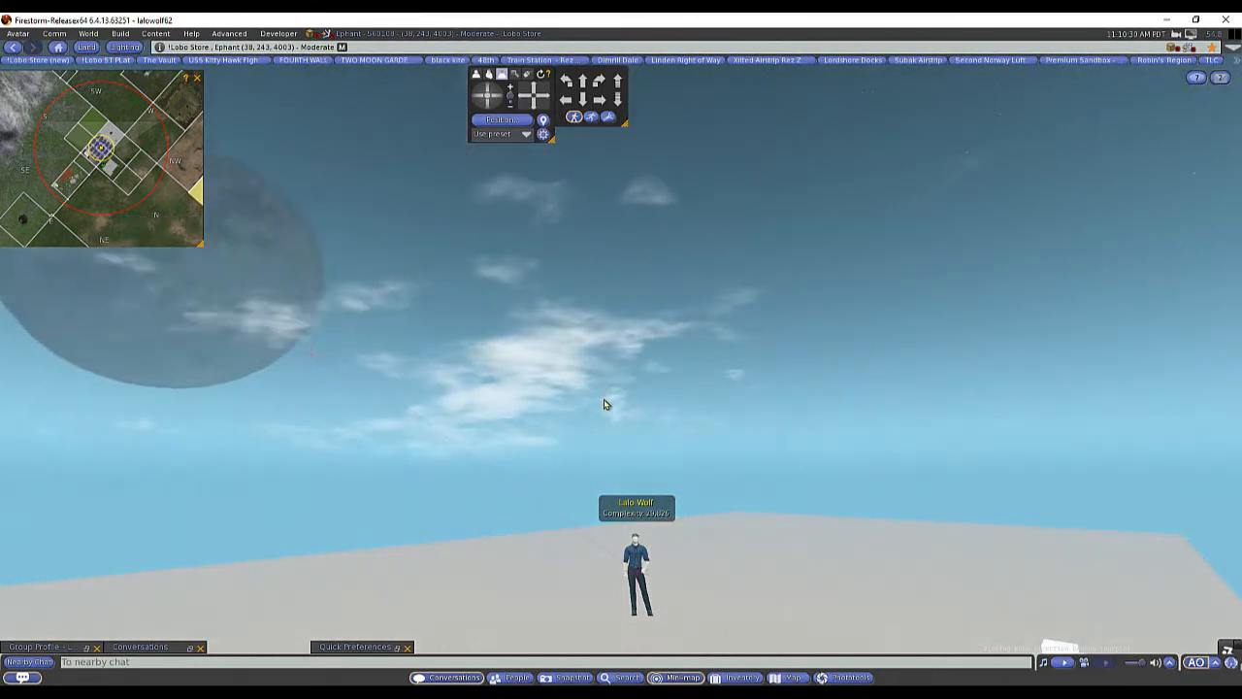
Turn the avatar and camera around to view the moon, and check the saved sky setting in the inventory
{"action": "key", "text": "Left"}
{"action": "key", "text": "Left"}
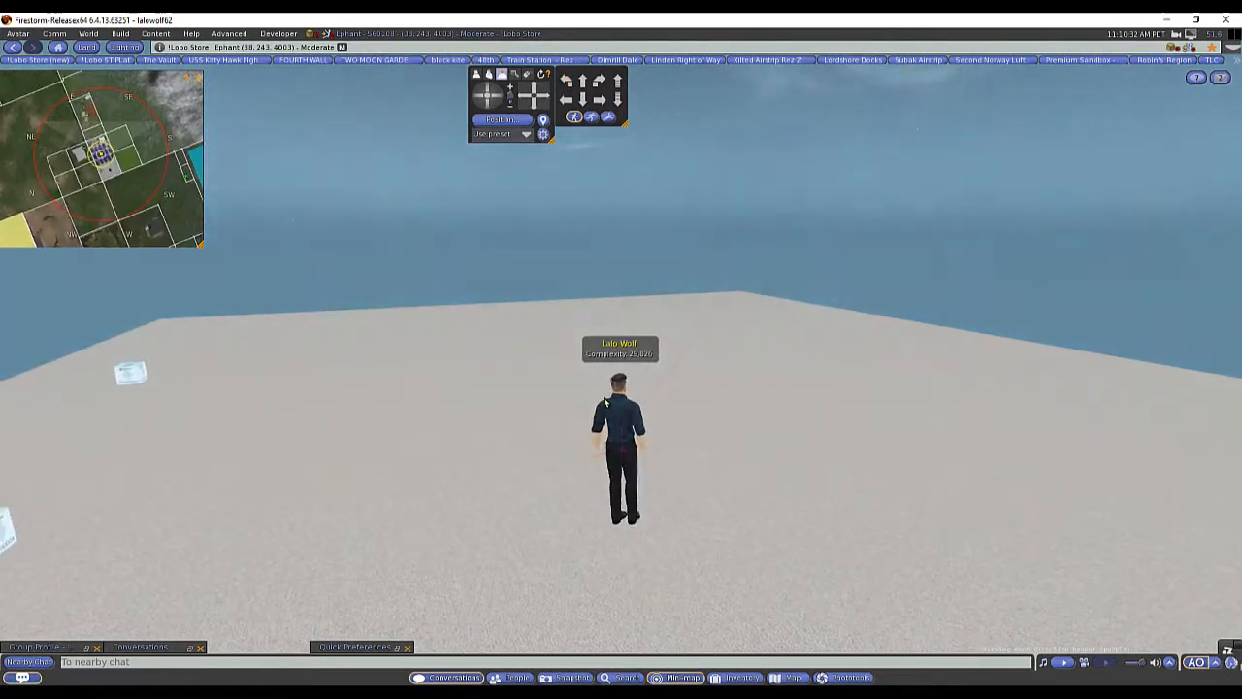
{"action": "key", "text": "Left"}
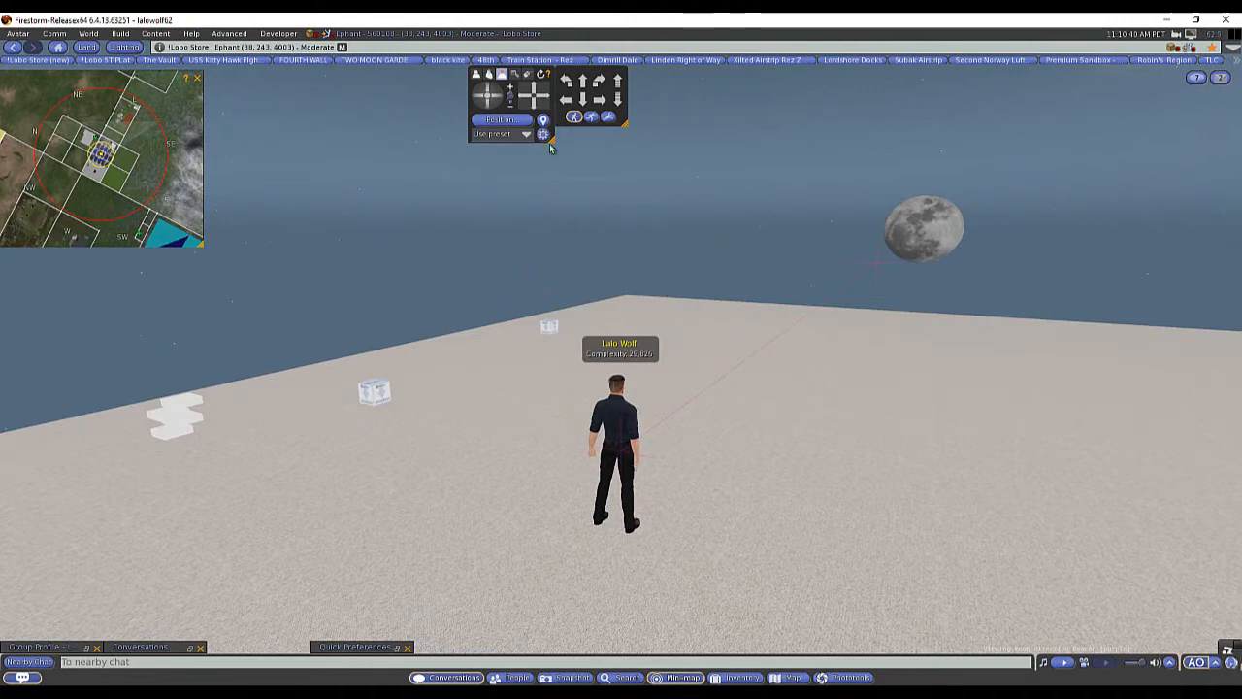
{"action": "left_click", "coordinate": [476, 98]}
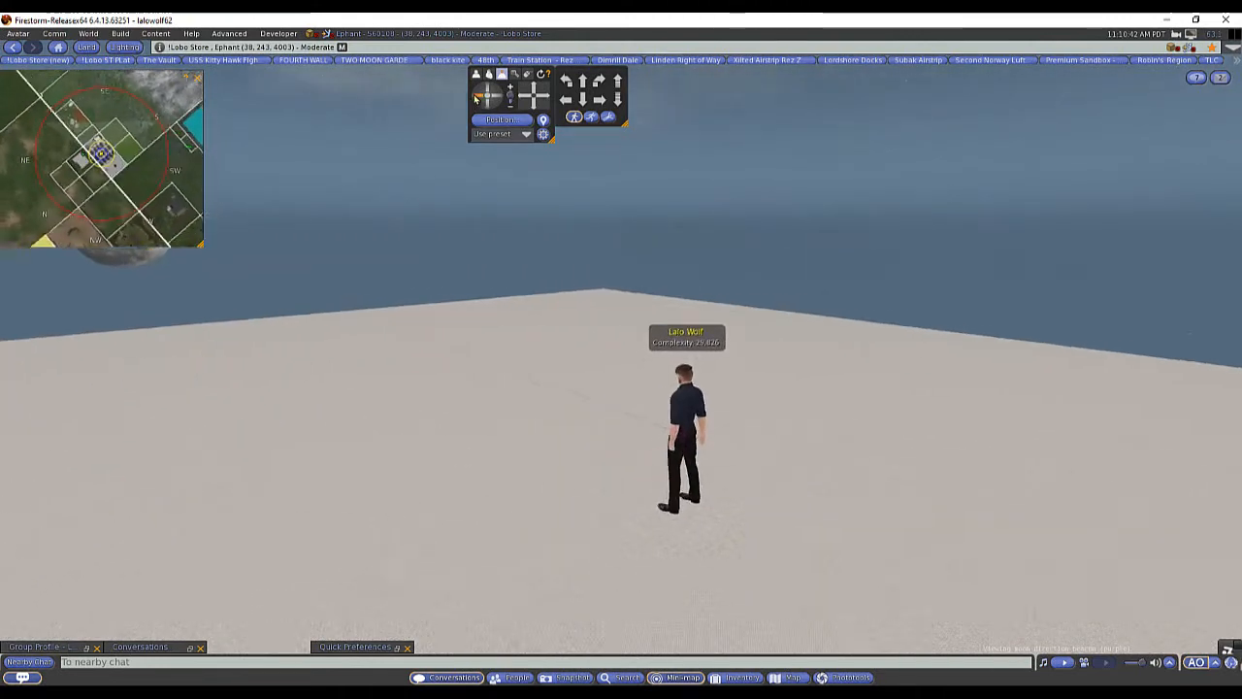
{"action": "left_click", "coordinate": [495, 99]}
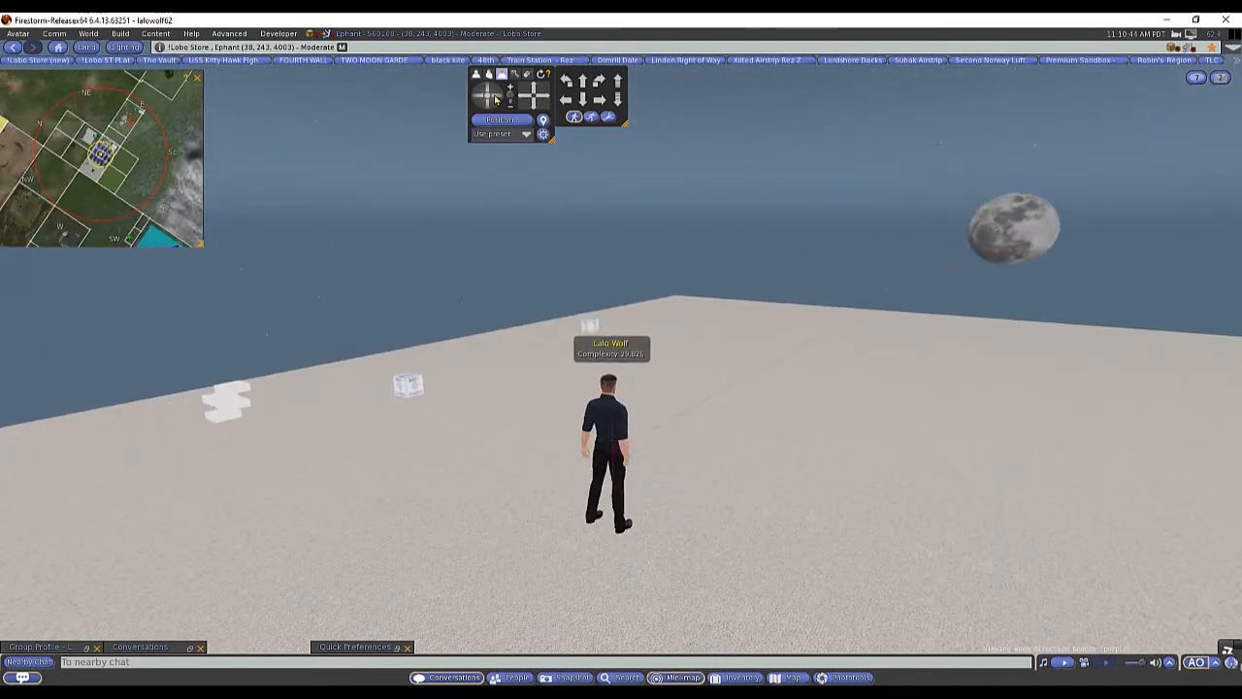
{"action": "left_click", "coordinate": [495, 104]}
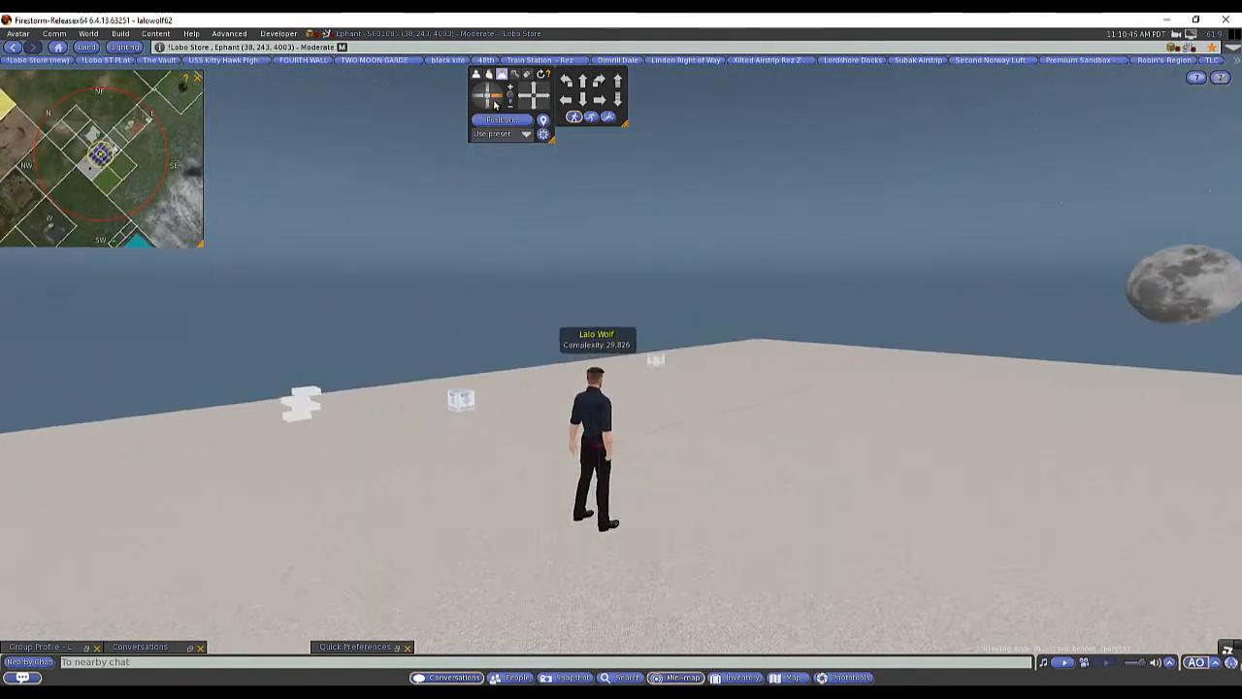
{"action": "left_click", "coordinate": [478, 104]}
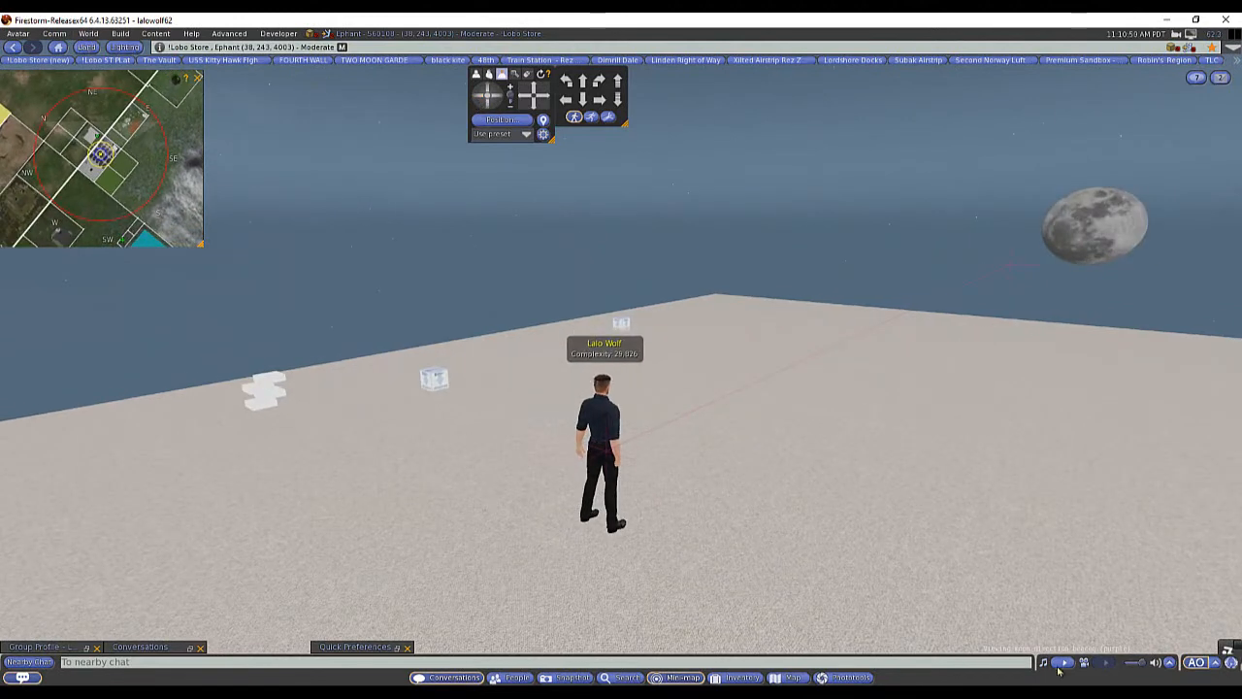
{"action": "left_click", "coordinate": [760, 676]}
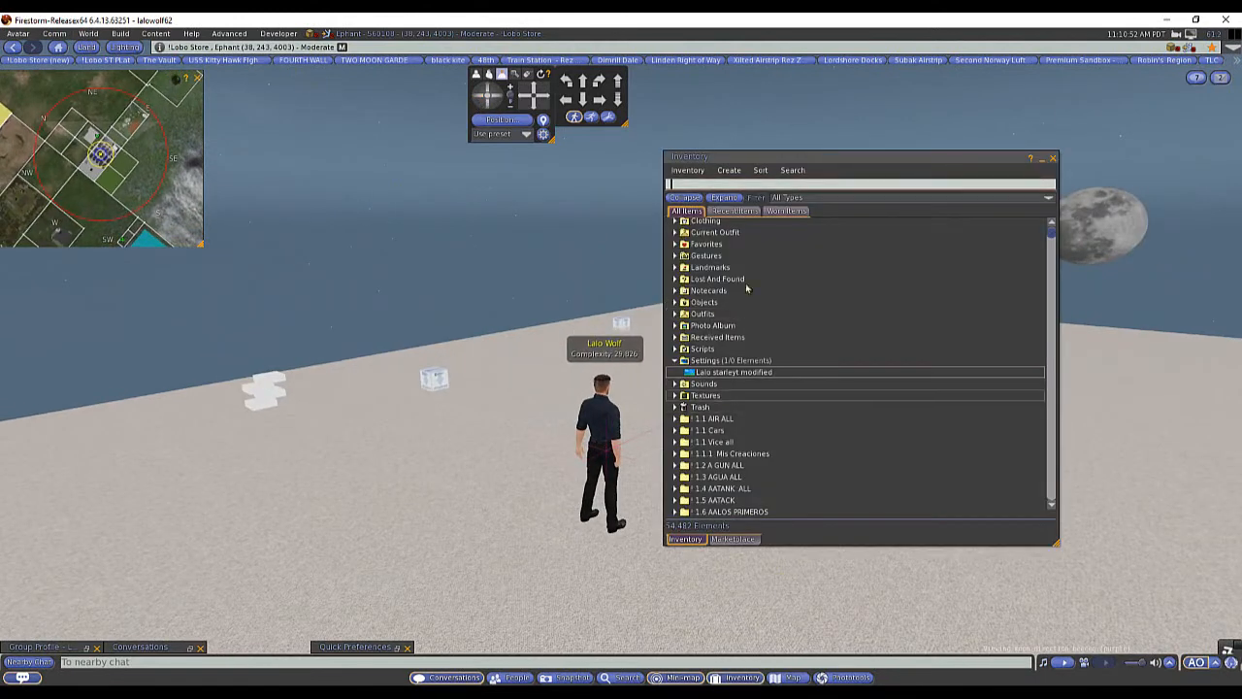
{"action": "left_click", "coordinate": [1054, 160]}
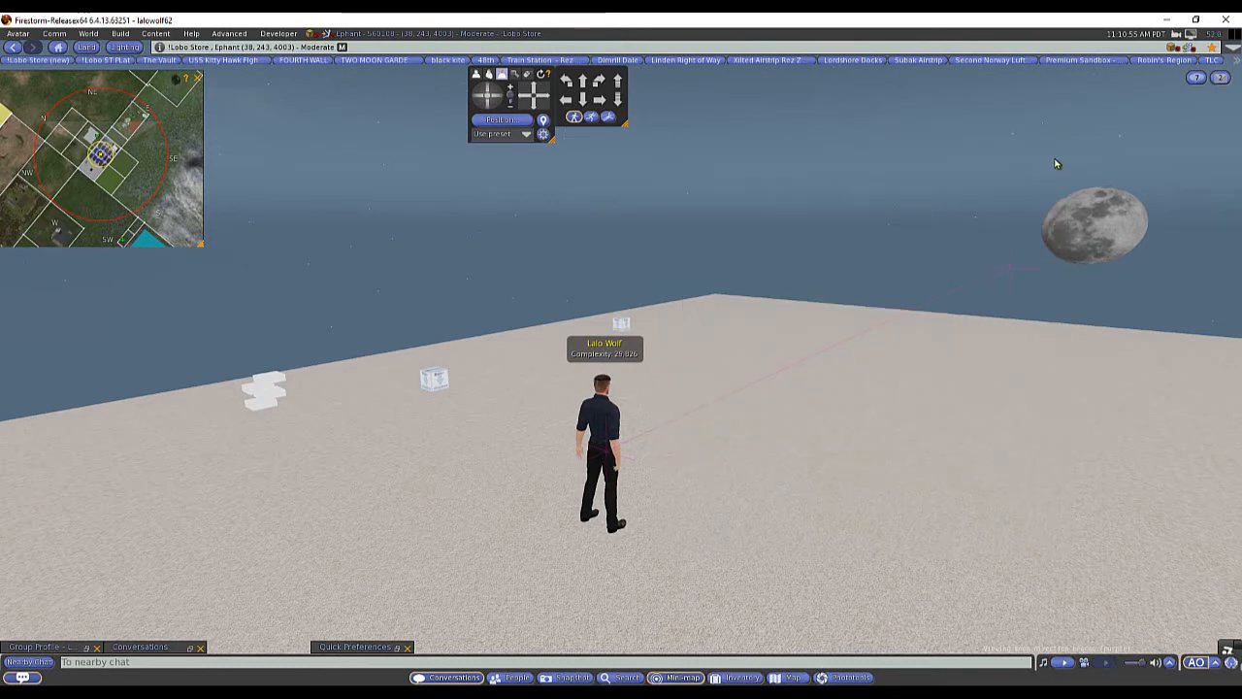
Bring up the parcel's land details and show its Environment settings
{"action": "left_click", "coordinate": [87, 47]}
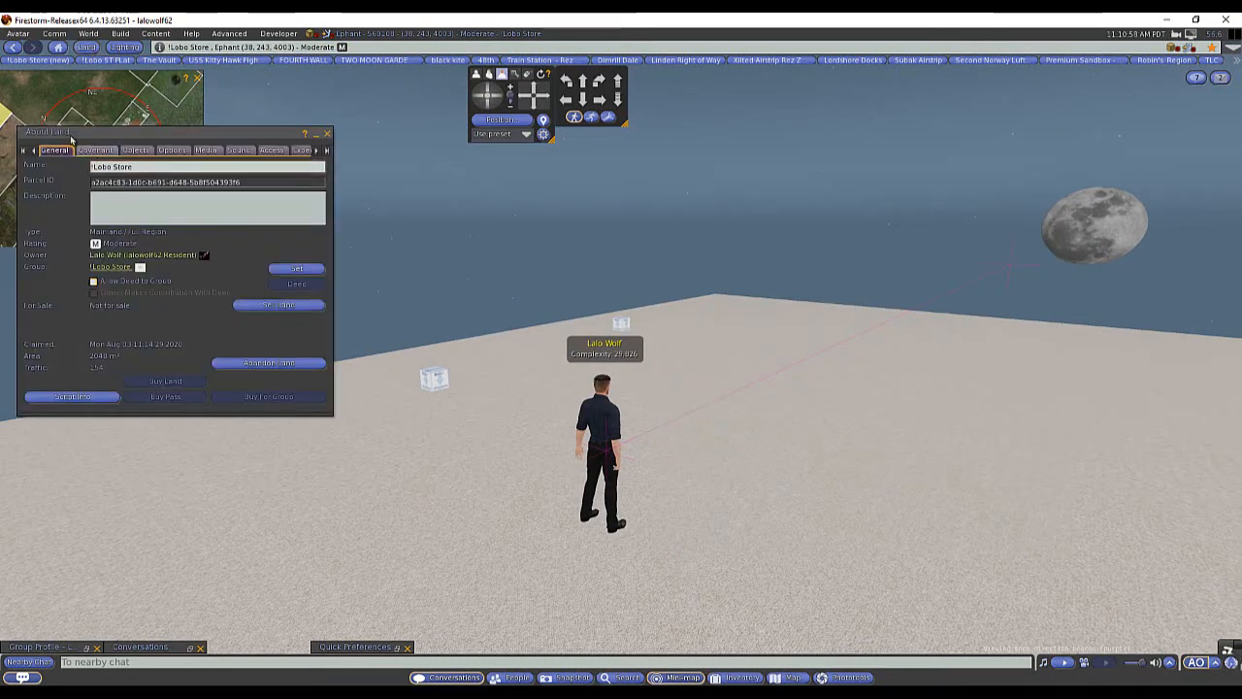
{"action": "left_click_drag", "start_coordinate": [275, 137], "coordinate": [361, 173]}
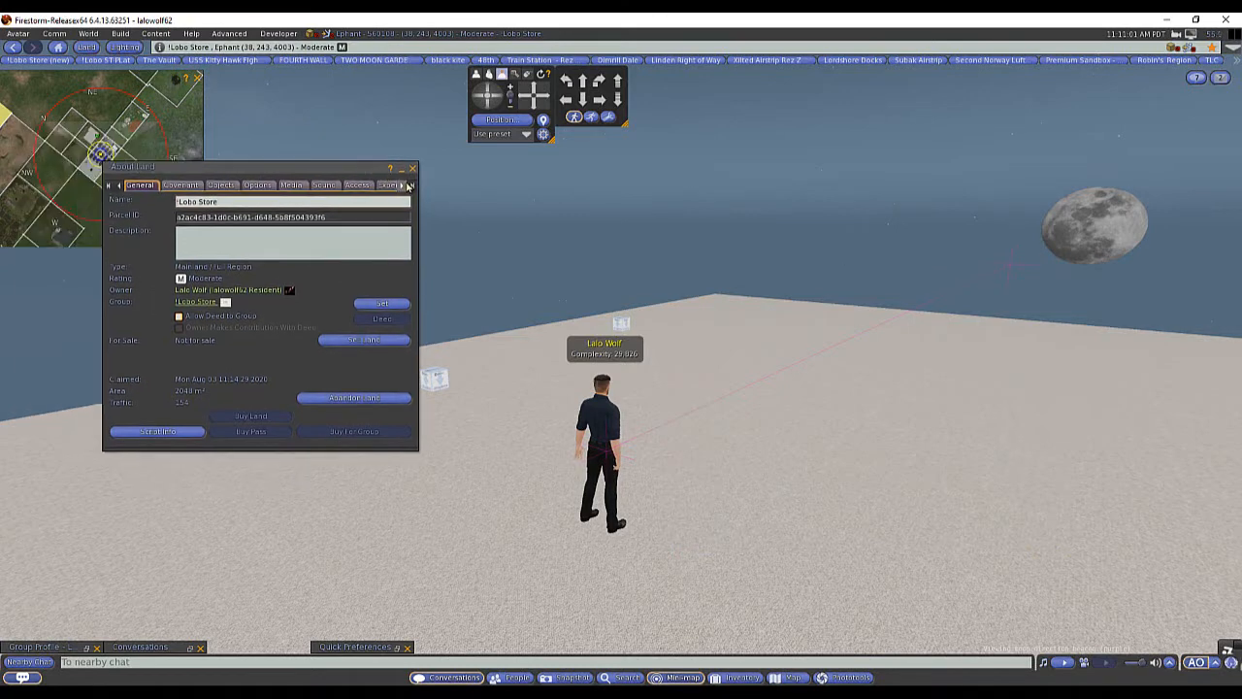
{"action": "left_click", "coordinate": [403, 185]}
{"action": "left_click", "coordinate": [403, 186]}
{"action": "left_click", "coordinate": [403, 185]}
{"action": "left_click", "coordinate": [403, 185]}
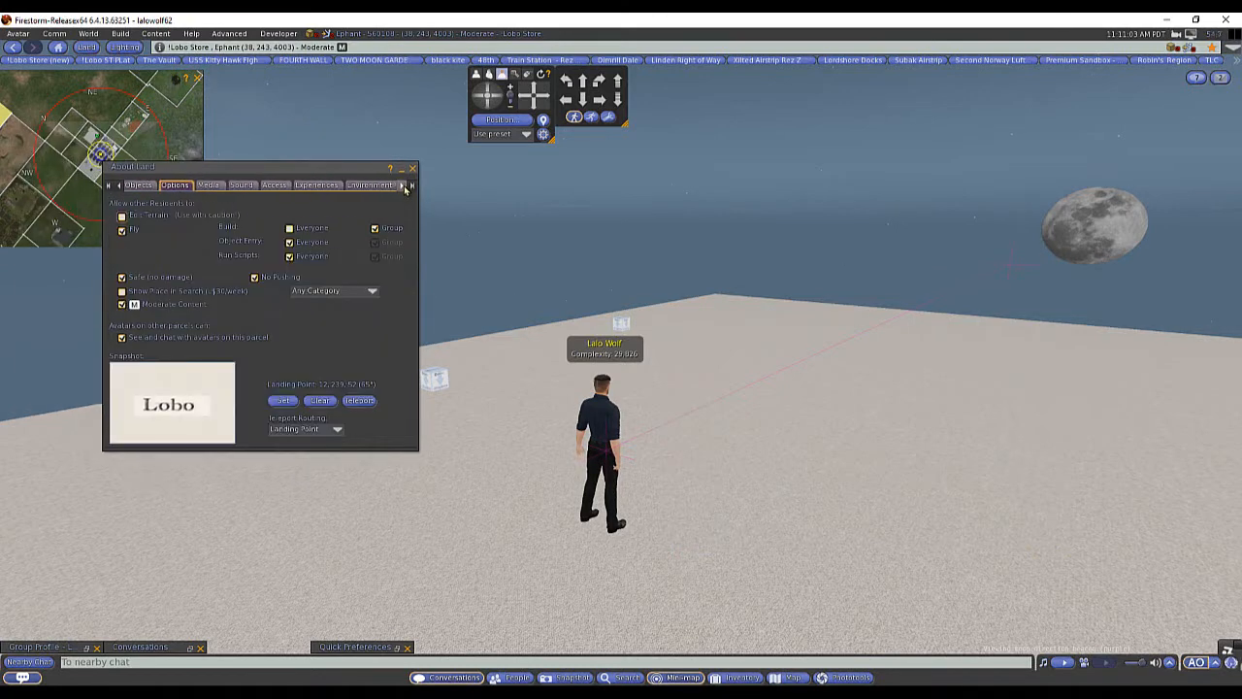
{"action": "left_click", "coordinate": [403, 186]}
{"action": "left_click", "coordinate": [371, 185]}
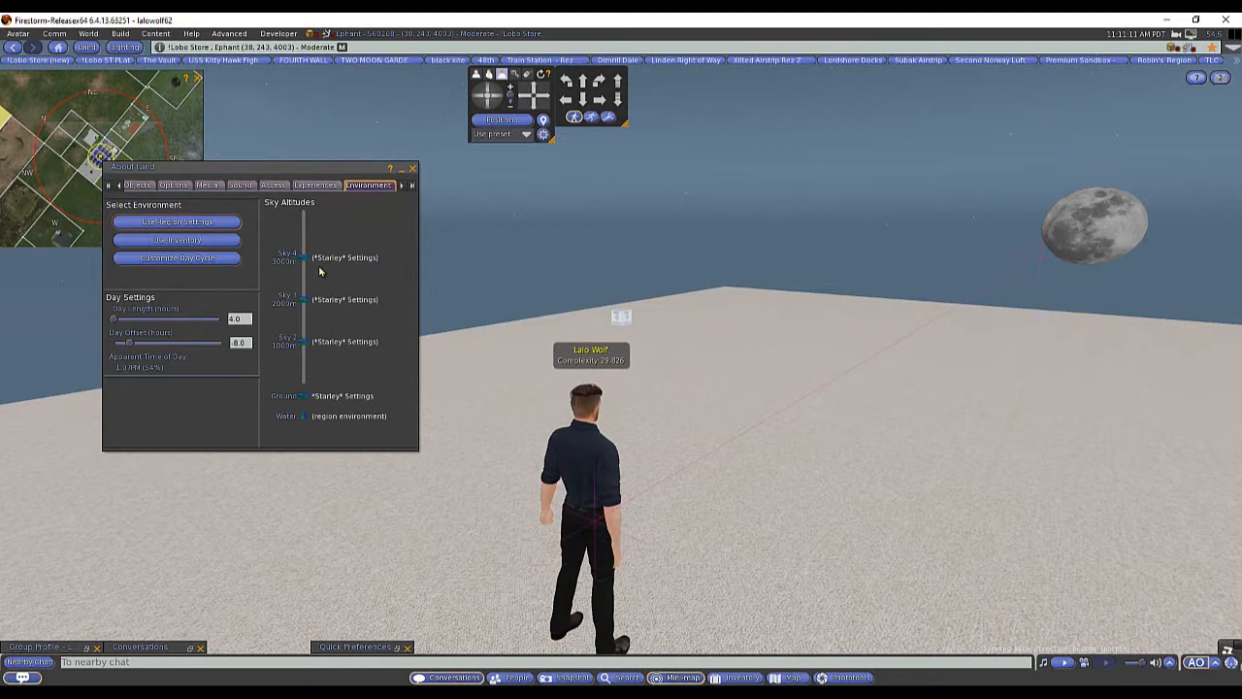
Look through the Library's Environments > Skies folder as inventory choices for the parcel environment, and leave without choosing one
{"action": "left_click", "coordinate": [206, 249]}
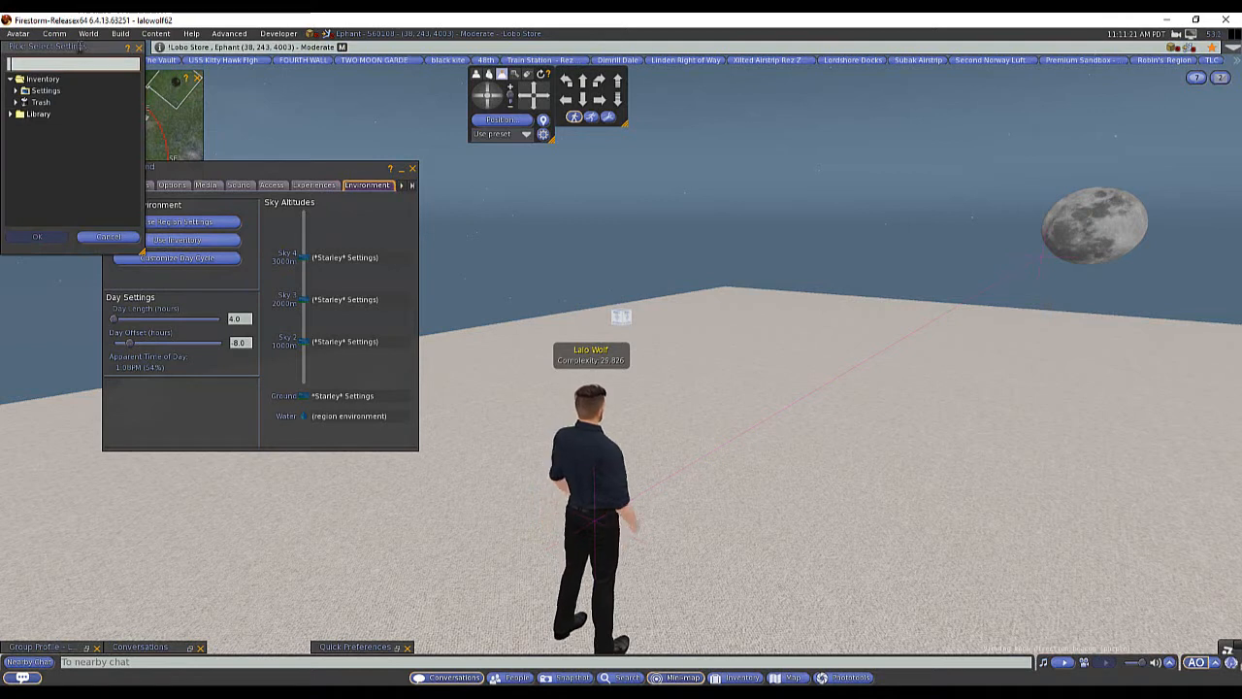
{"action": "left_click", "coordinate": [10, 114]}
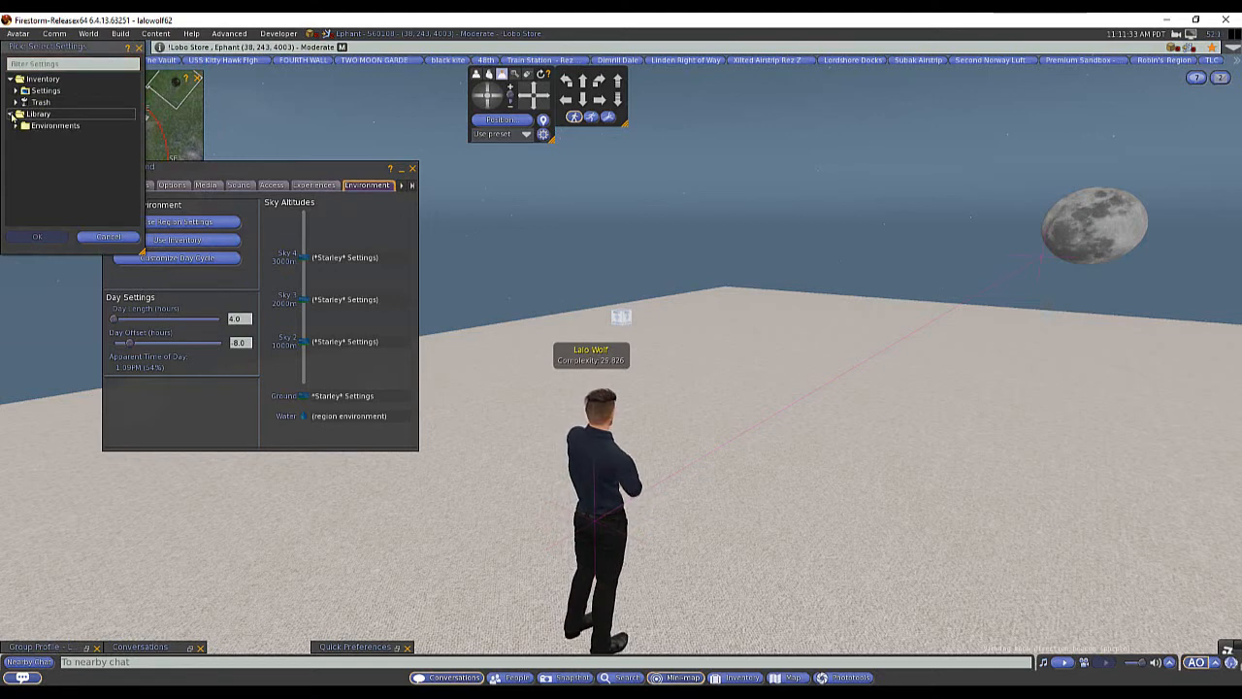
{"action": "left_click", "coordinate": [14, 127]}
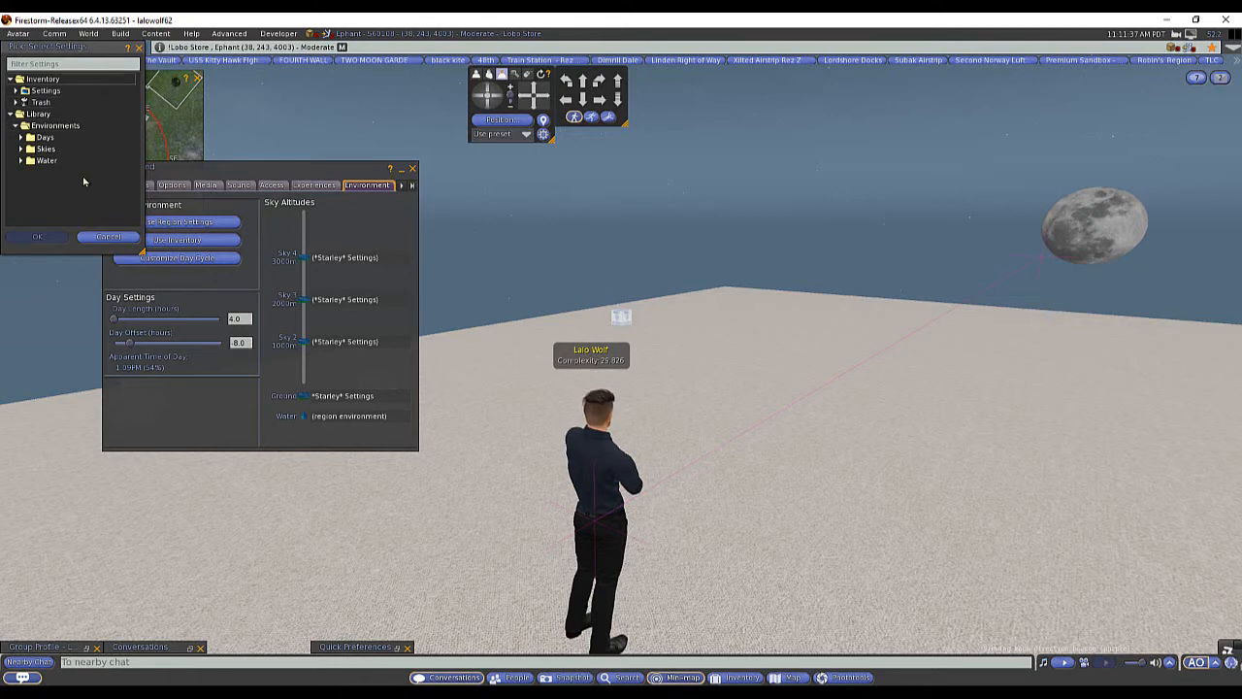
{"action": "left_click", "coordinate": [22, 150]}
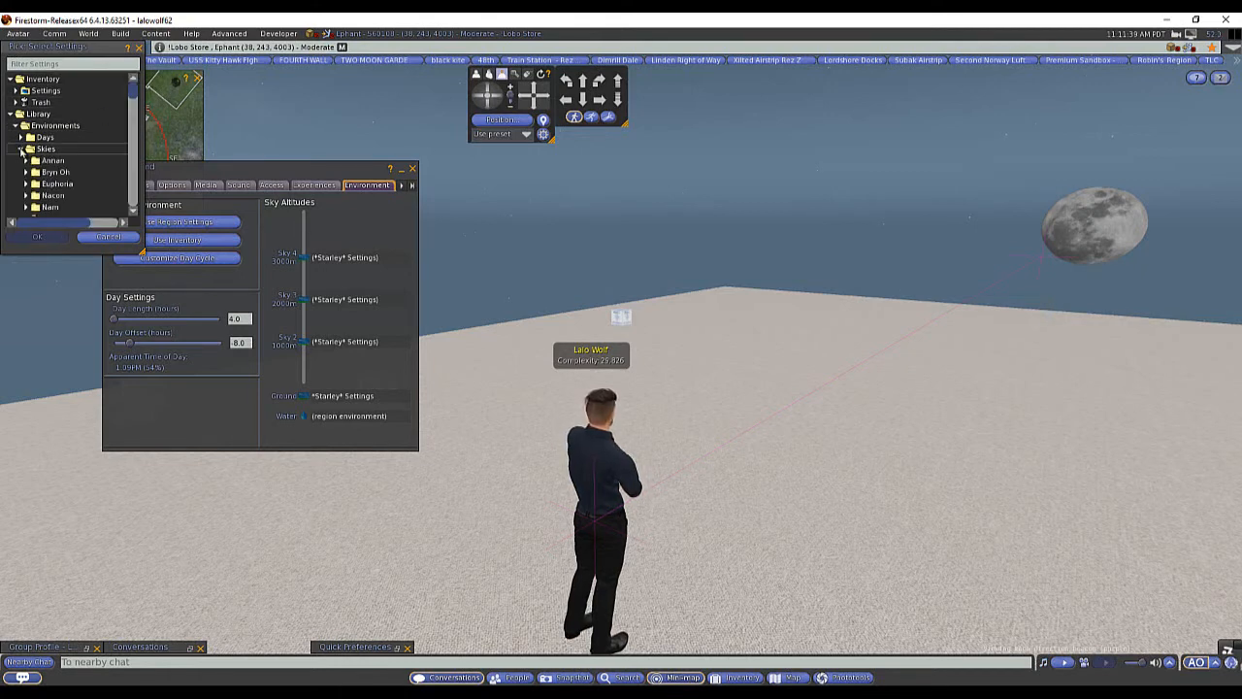
{"action": "scroll", "coordinate": [97, 160], "scroll_direction": "down", "scroll_amount": 4}
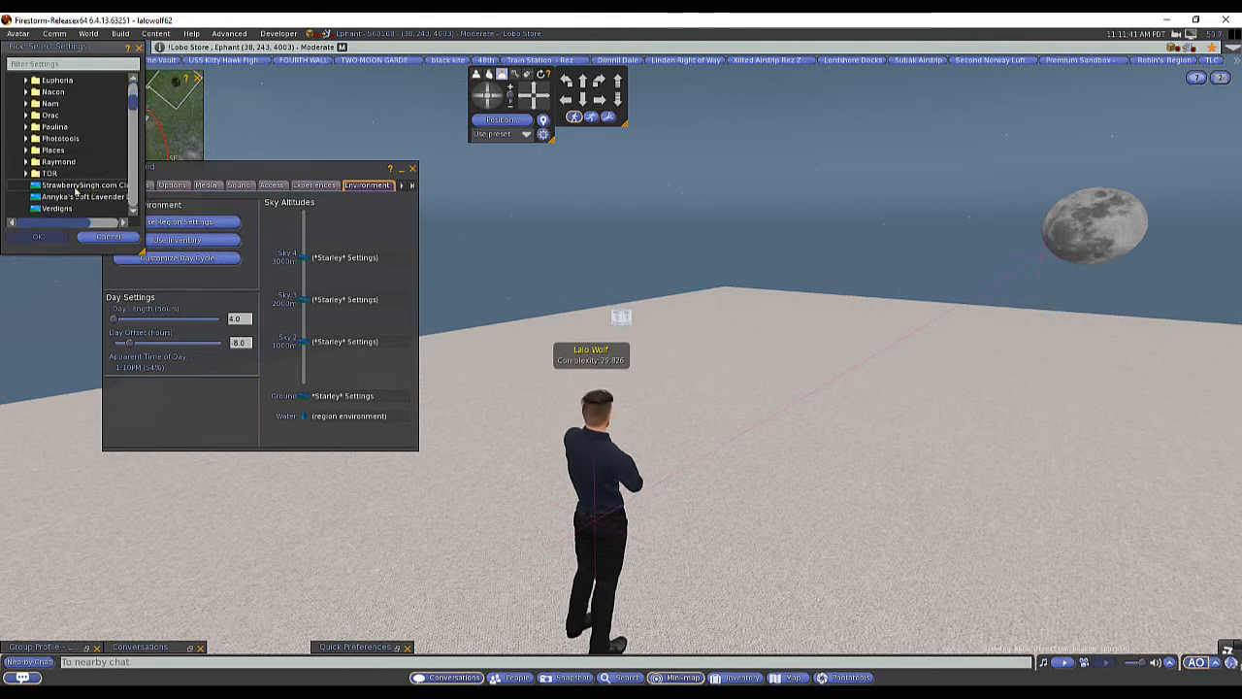
{"action": "left_click", "coordinate": [139, 48]}
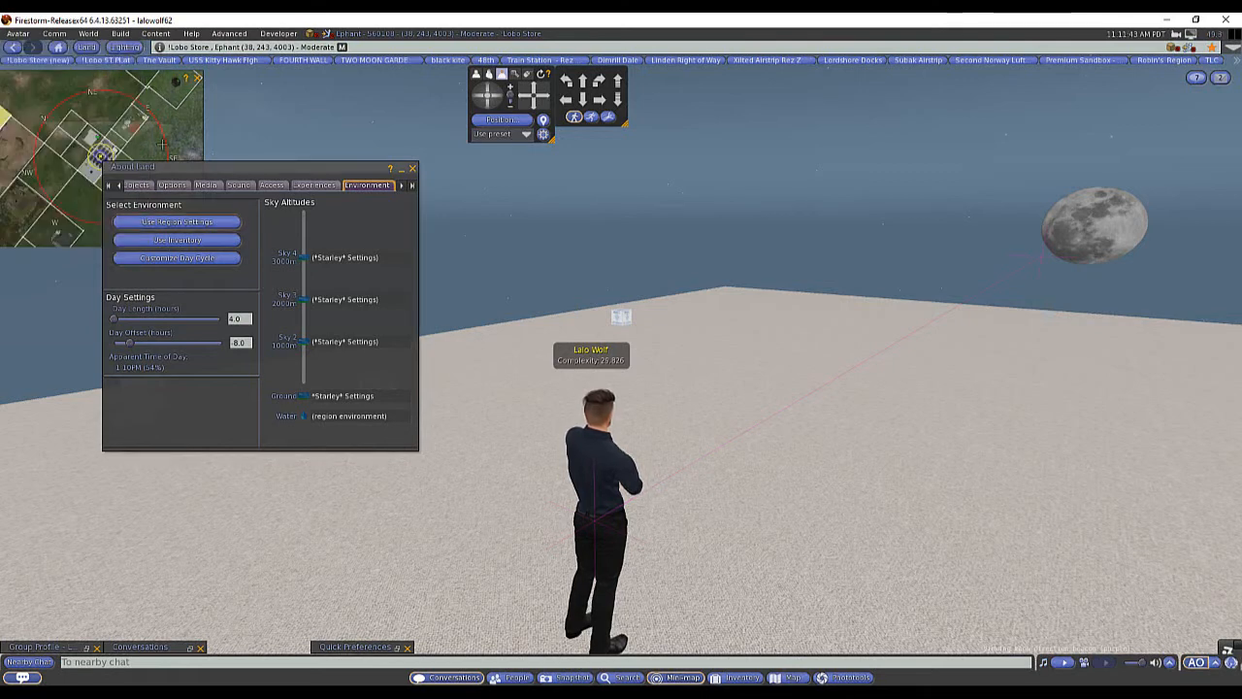
Customize the parcel's day cycle by loading the library sky CalWL into the Ground Level track
{"action": "left_click", "coordinate": [194, 259]}
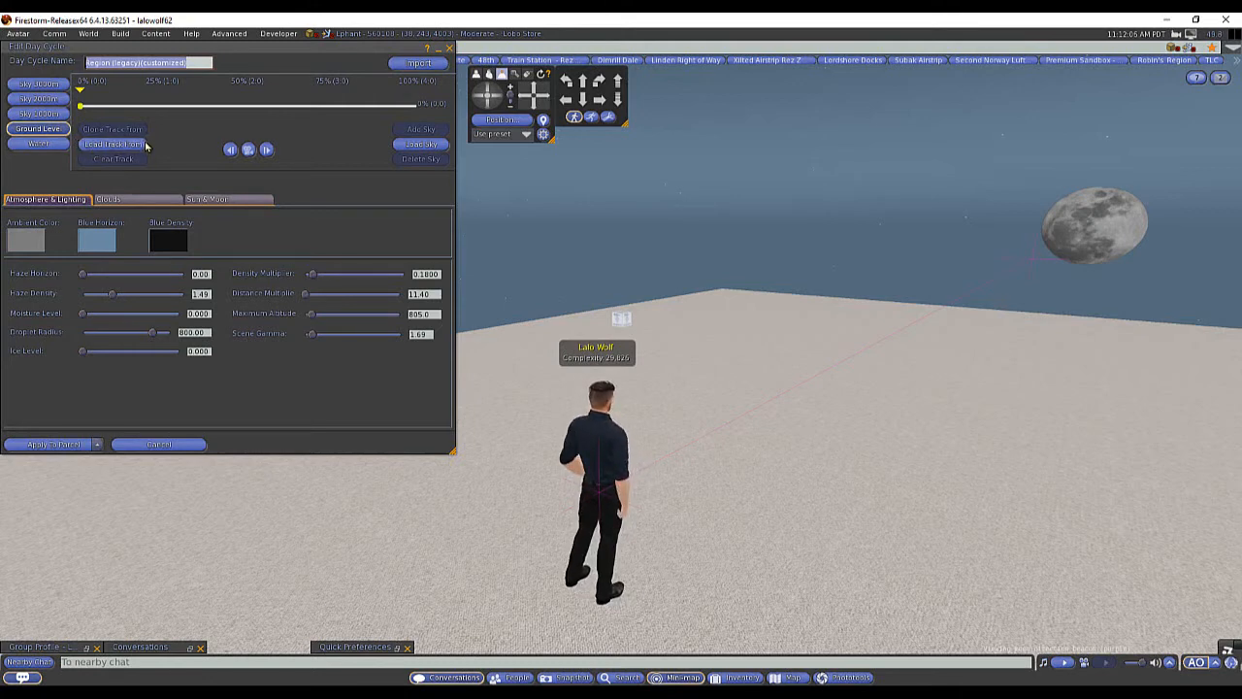
{"action": "left_click", "coordinate": [431, 146]}
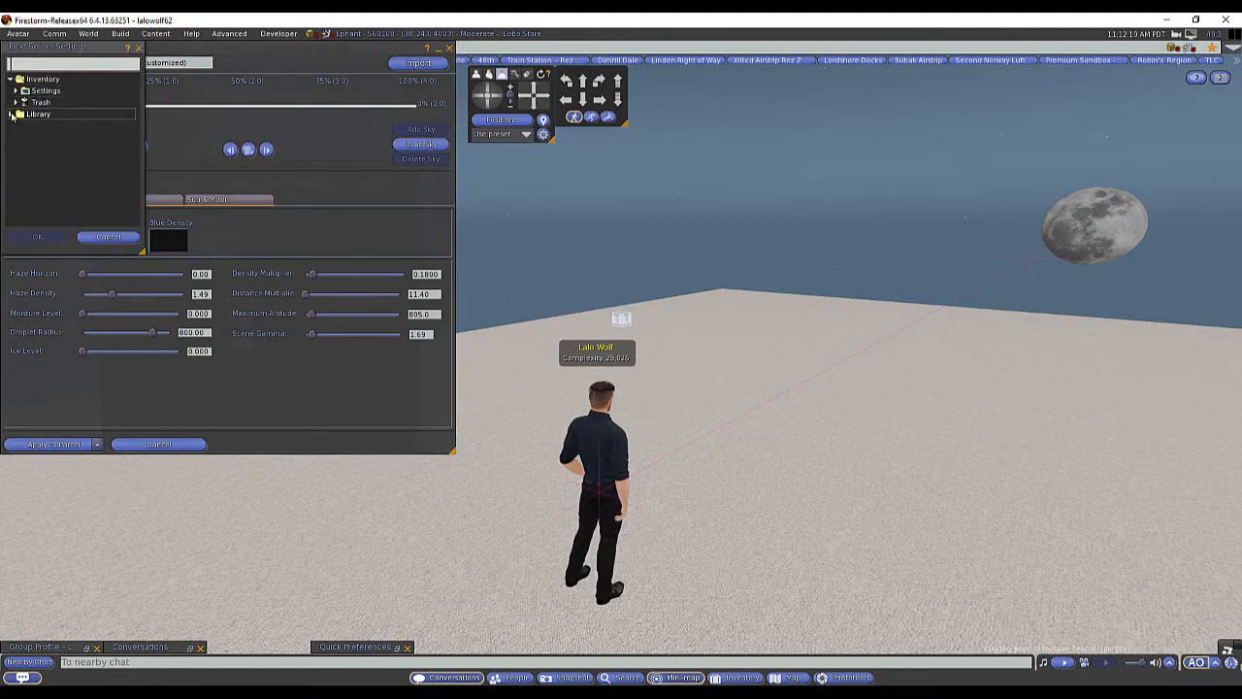
{"action": "left_click", "coordinate": [10, 115]}
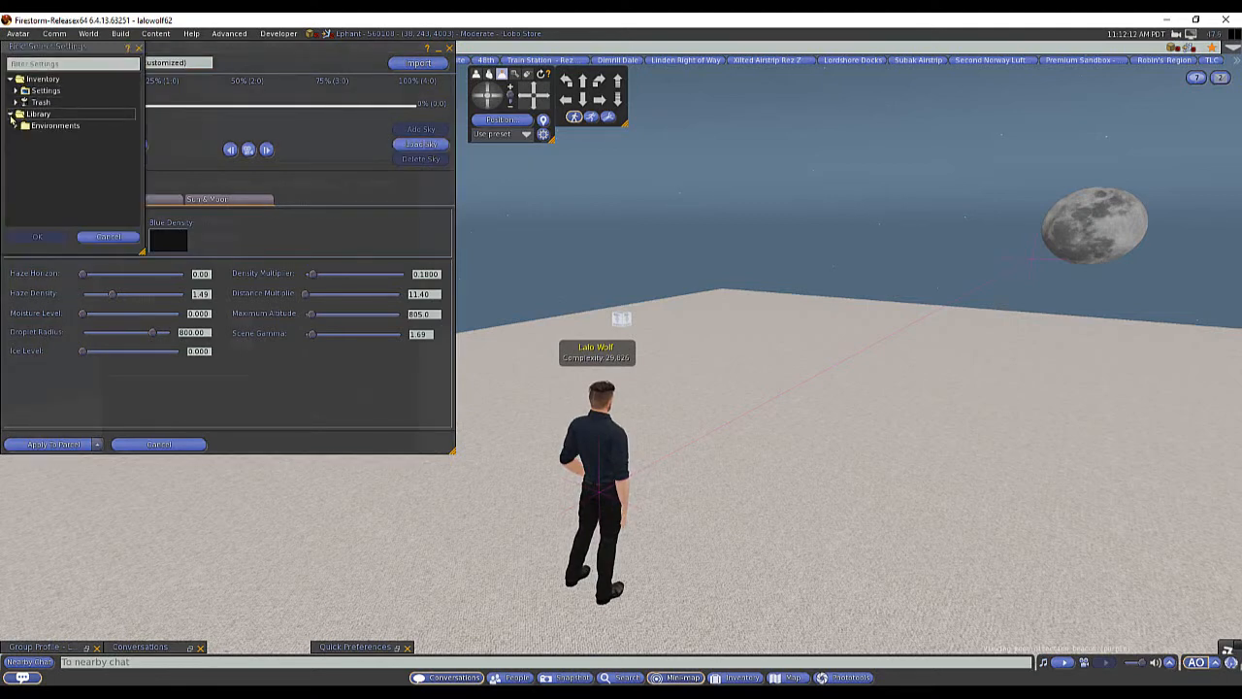
{"action": "left_click", "coordinate": [20, 137]}
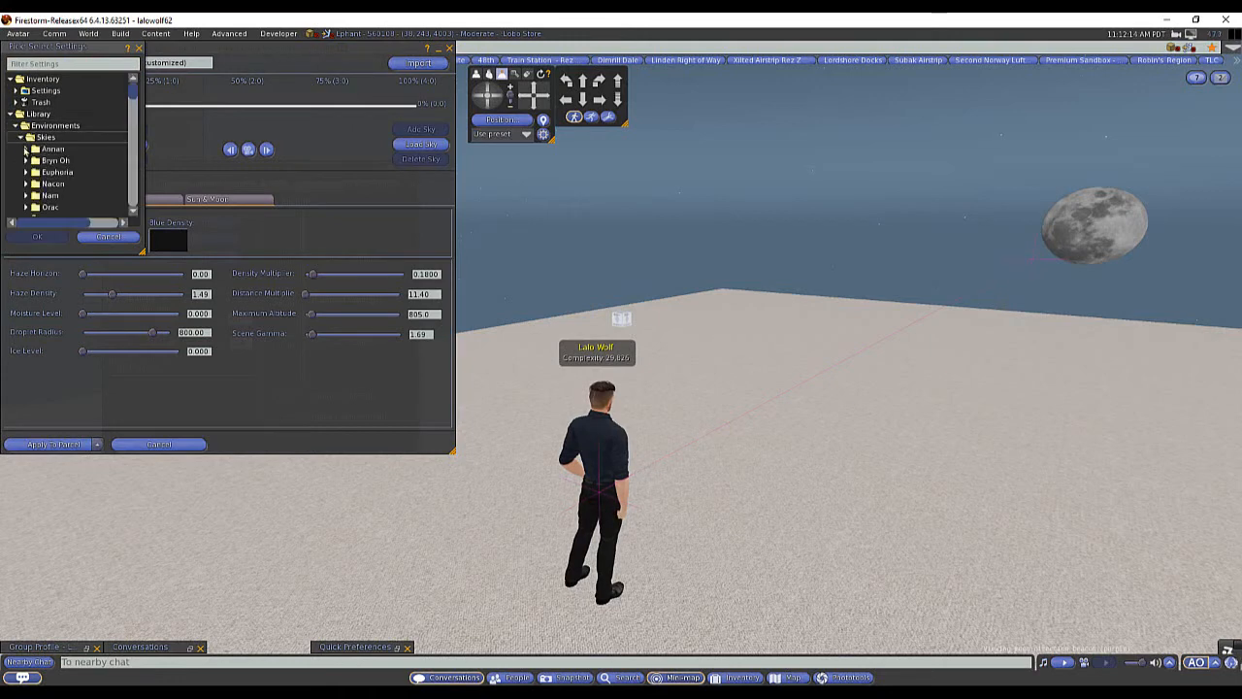
{"action": "scroll", "coordinate": [106, 177], "scroll_direction": "down", "scroll_amount": 3}
{"action": "scroll", "coordinate": [106, 177], "scroll_direction": "down", "scroll_amount": 10}
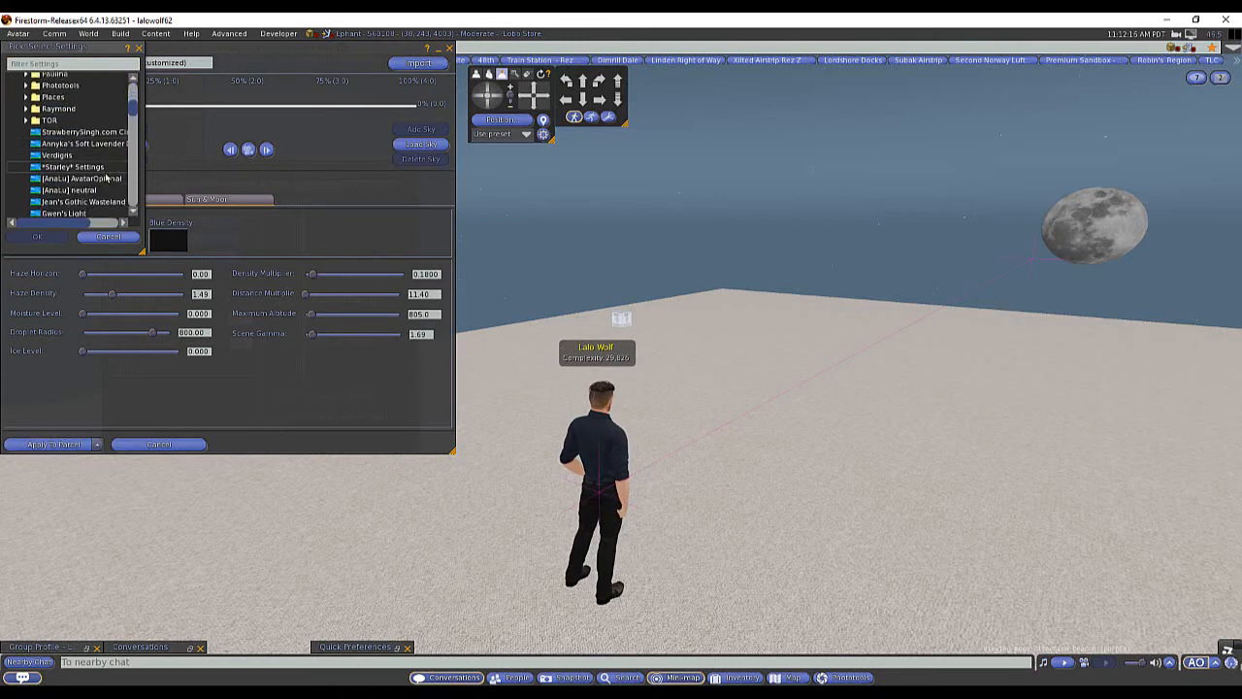
{"action": "scroll", "coordinate": [106, 178], "scroll_direction": "down", "scroll_amount": 10}
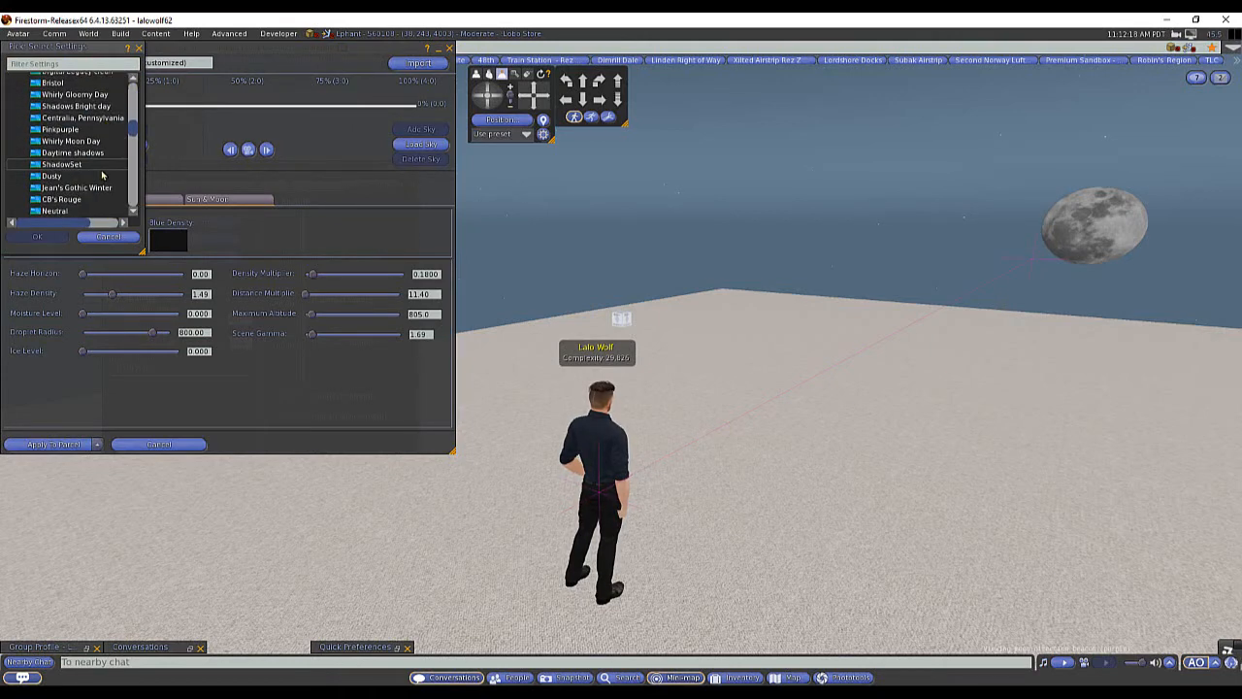
{"action": "left_click", "coordinate": [56, 197]}
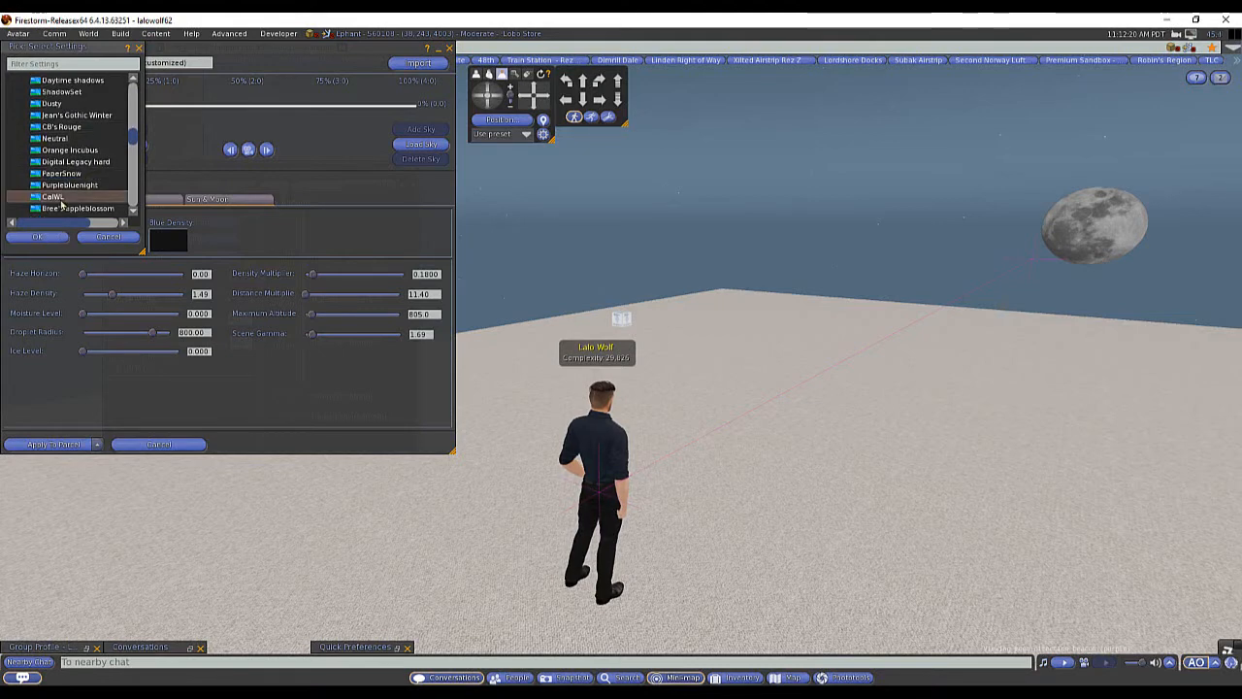
{"action": "left_click", "coordinate": [45, 241]}
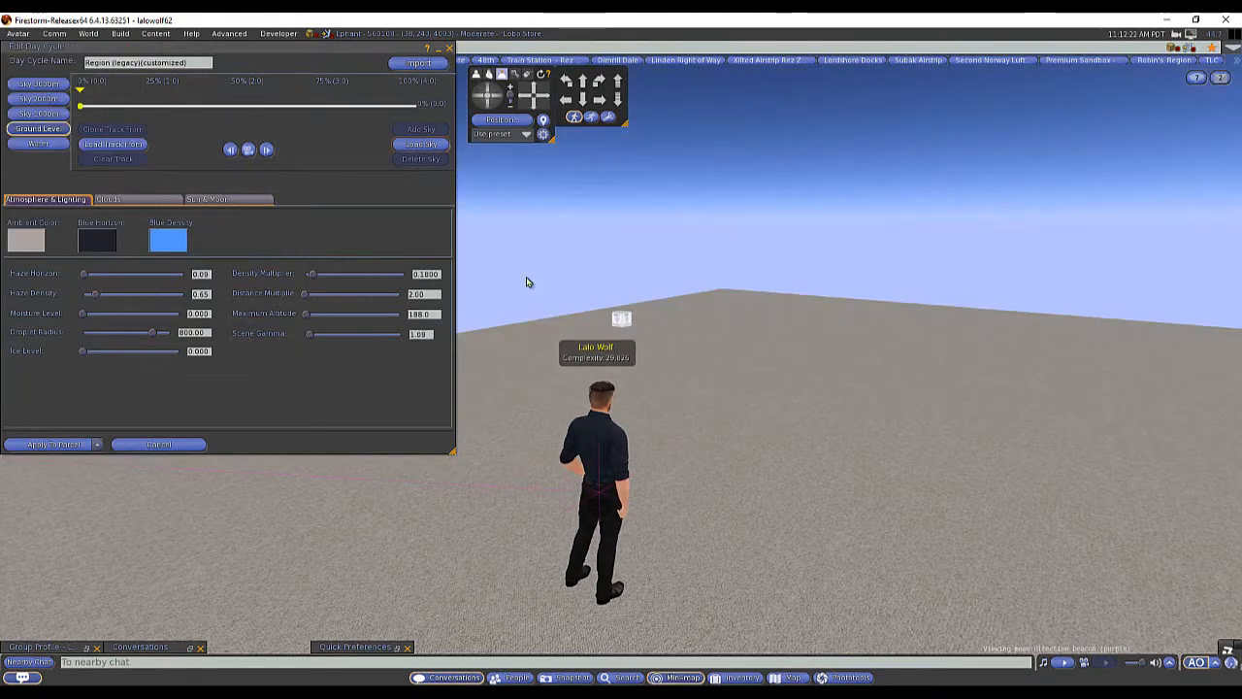
View the loaded sky around the avatar and review the day cycle's save and apply options
{"action": "left_click_drag", "start_coordinate": [479, 100], "coordinate": [501, 98]}
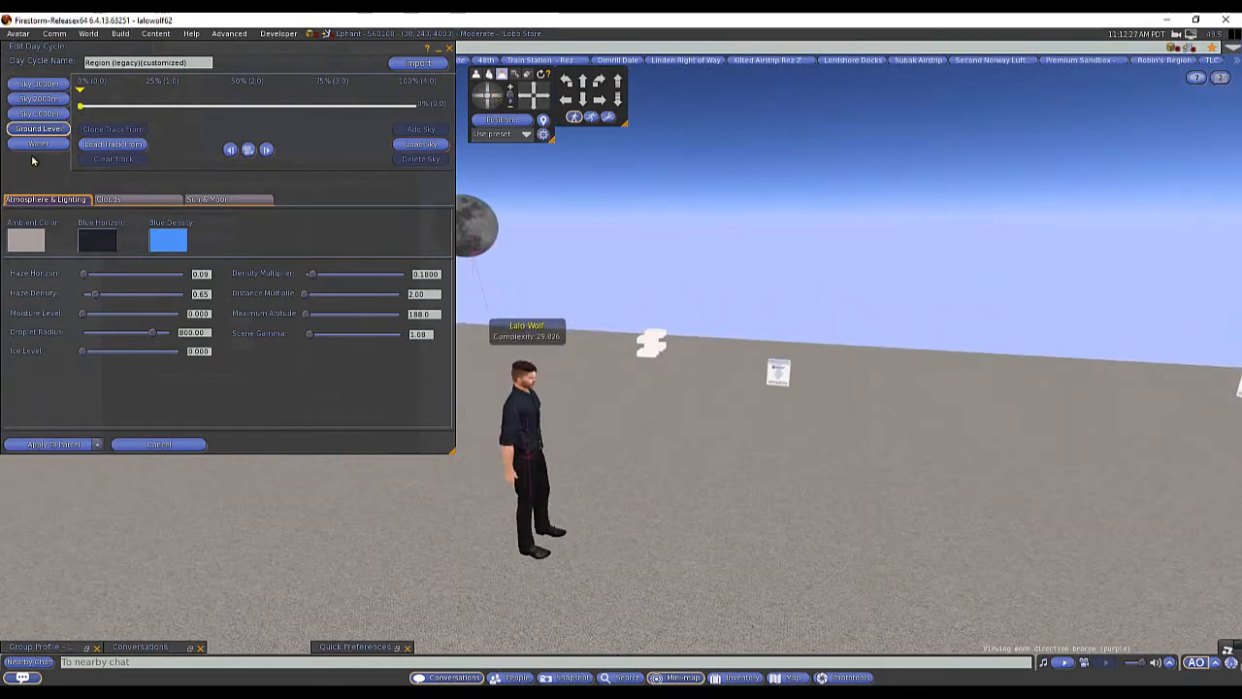
{"action": "left_click", "coordinate": [71, 447]}
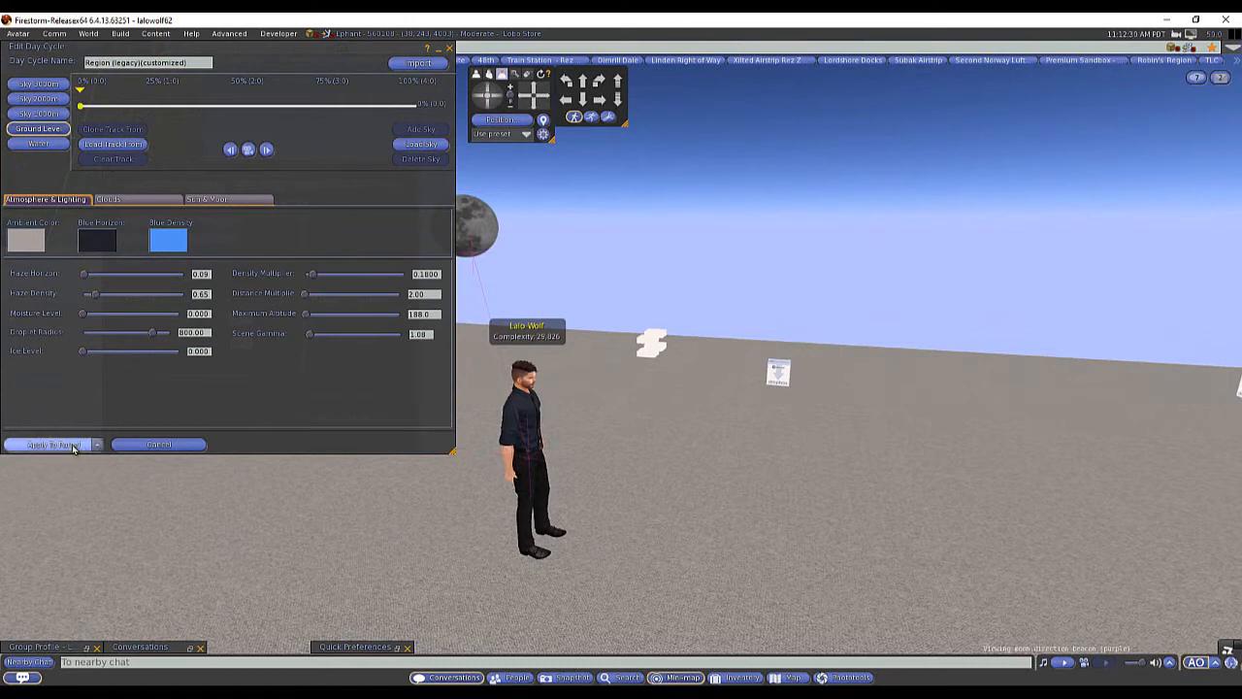
{"action": "left_click", "coordinate": [100, 446]}
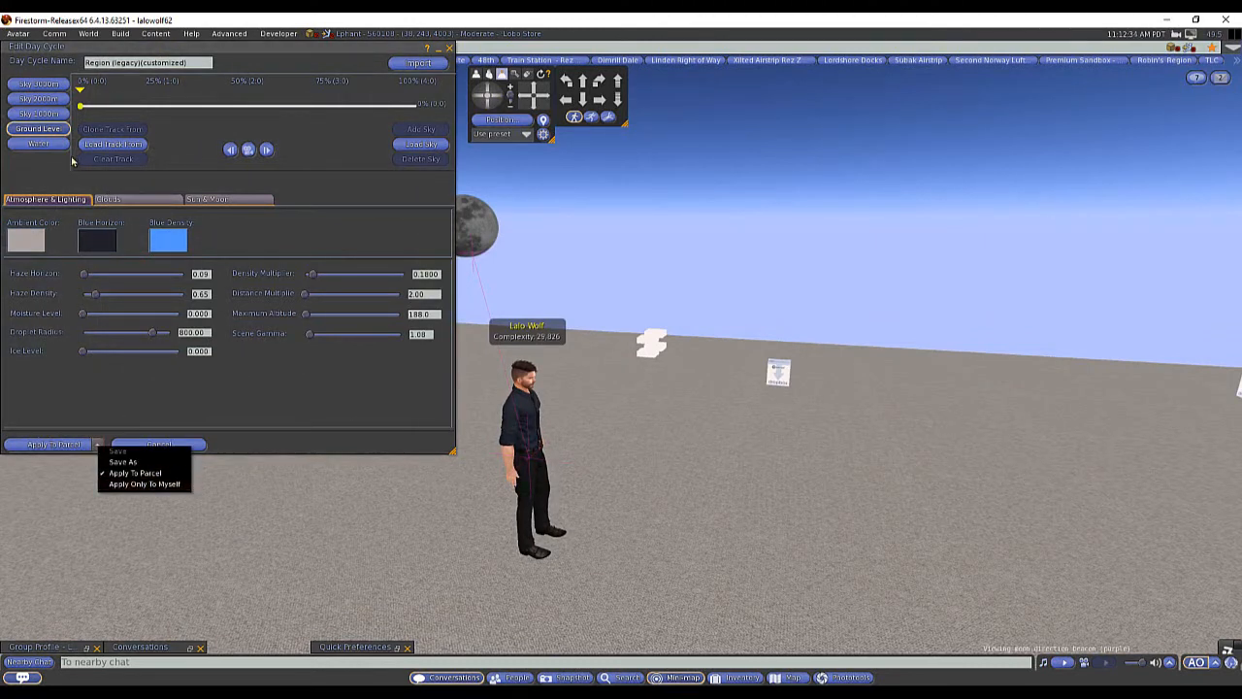
{"action": "left_click", "coordinate": [194, 173]}
Try a bright green and then a dark olive ambient color on the Ground Level sky
{"action": "left_click", "coordinate": [25, 249]}
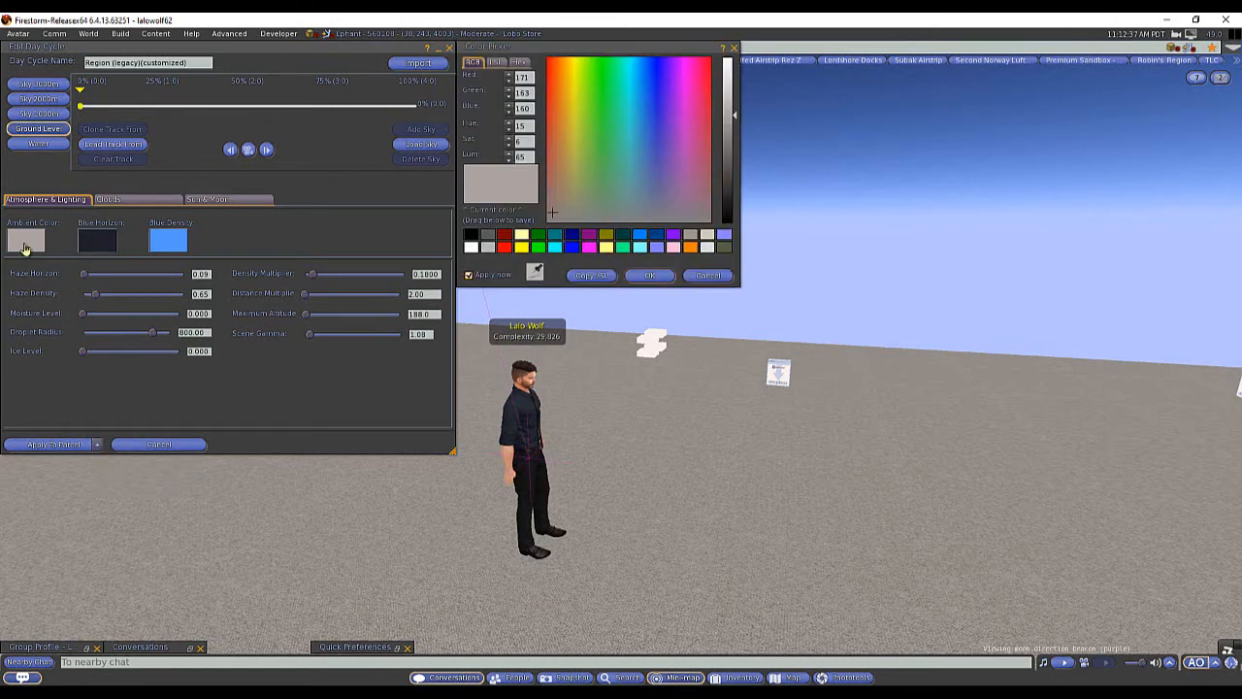
{"action": "left_click", "coordinate": [537, 248]}
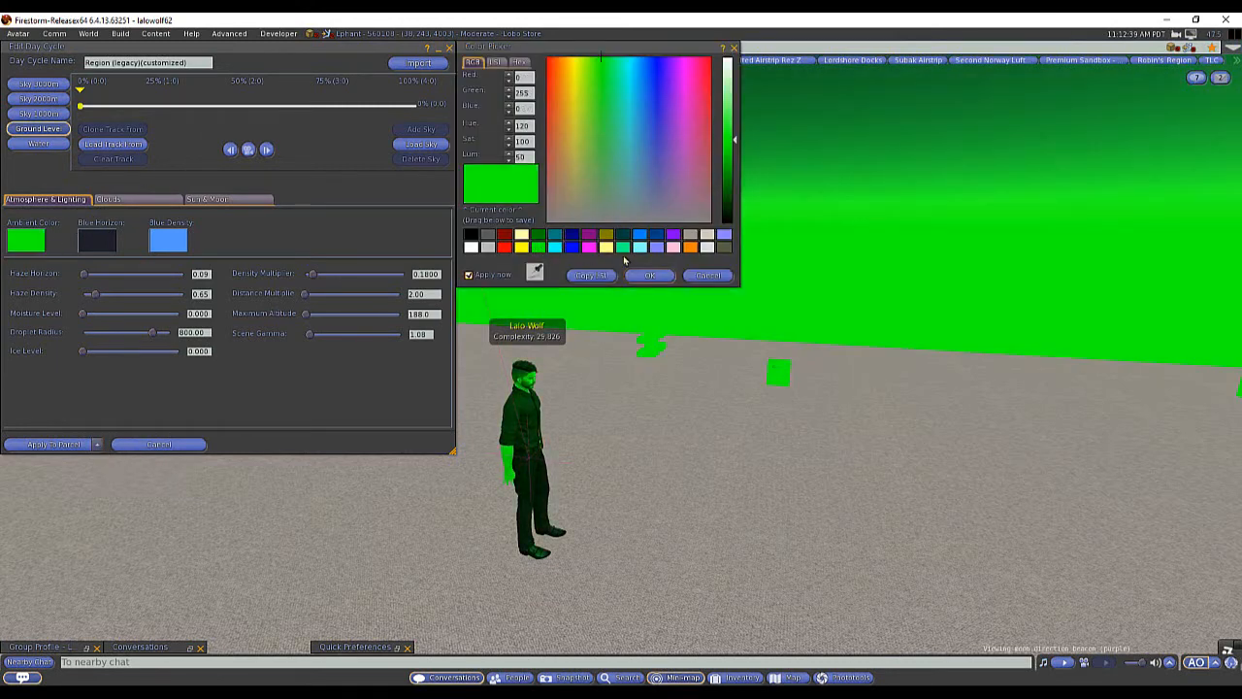
{"action": "left_click", "coordinate": [723, 249]}
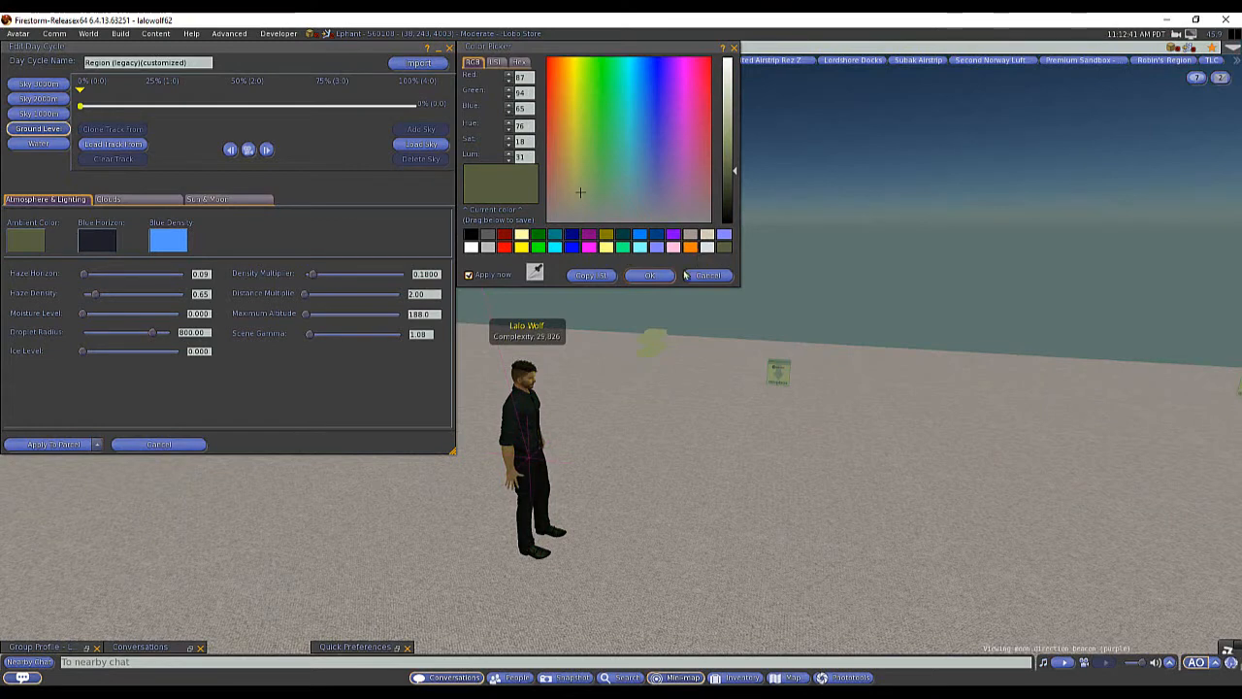
Set the sky's Haze Horizon to 0.32, discard the ambient color change, and show the Water track's settings
{"action": "mouse_move", "coordinate": [84, 275]}
{"action": "left_mouse_down"}
{"action": "mouse_move", "coordinate": [103, 275]}
{"action": "mouse_move", "coordinate": [89, 275]}
{"action": "left_mouse_up"}
{"action": "left_click", "coordinate": [706, 277]}
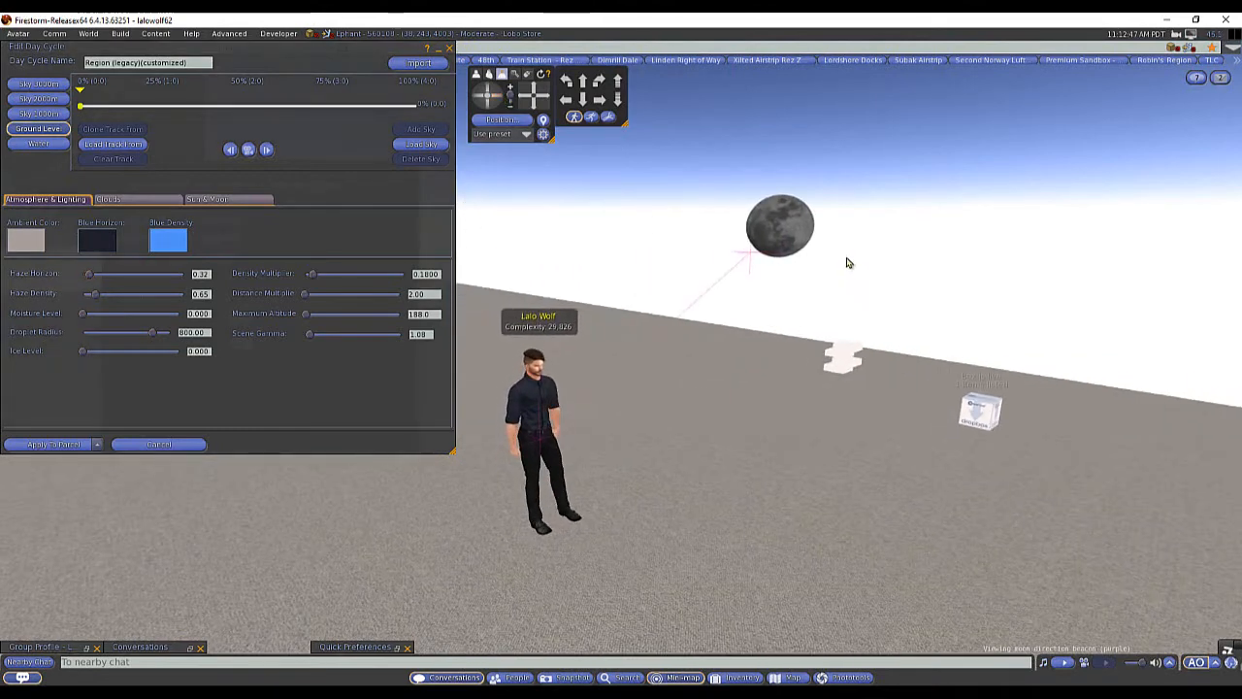
{"action": "left_click", "coordinate": [48, 147]}
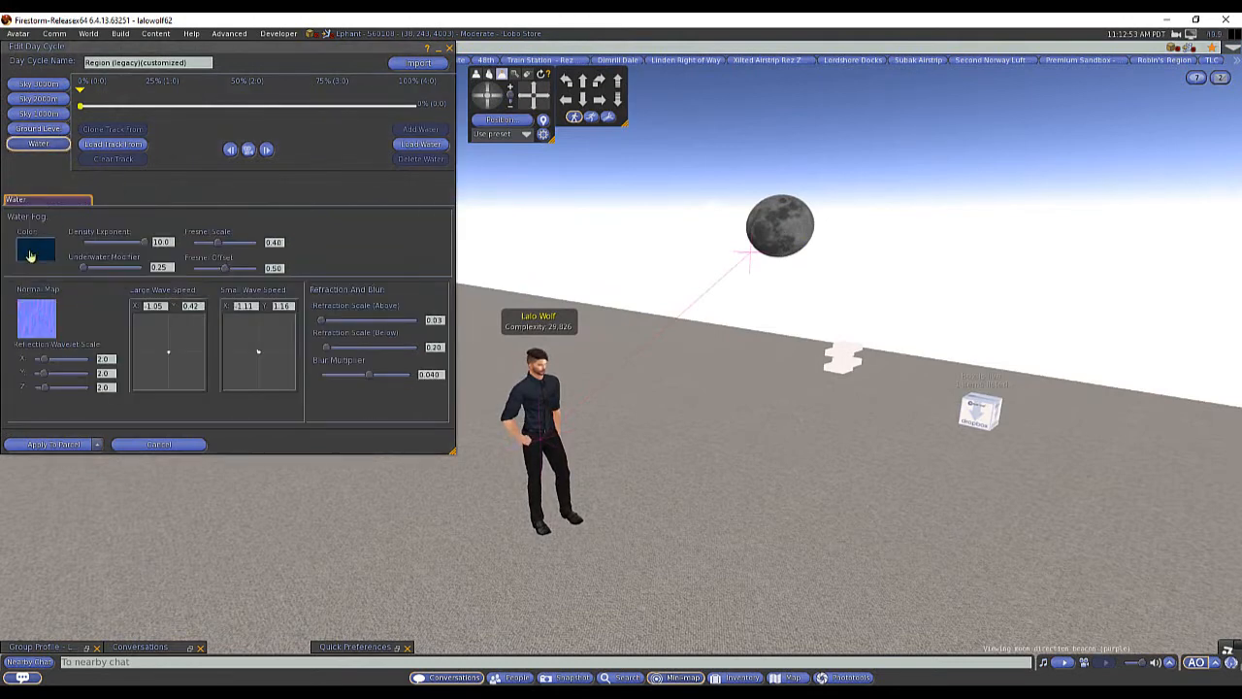
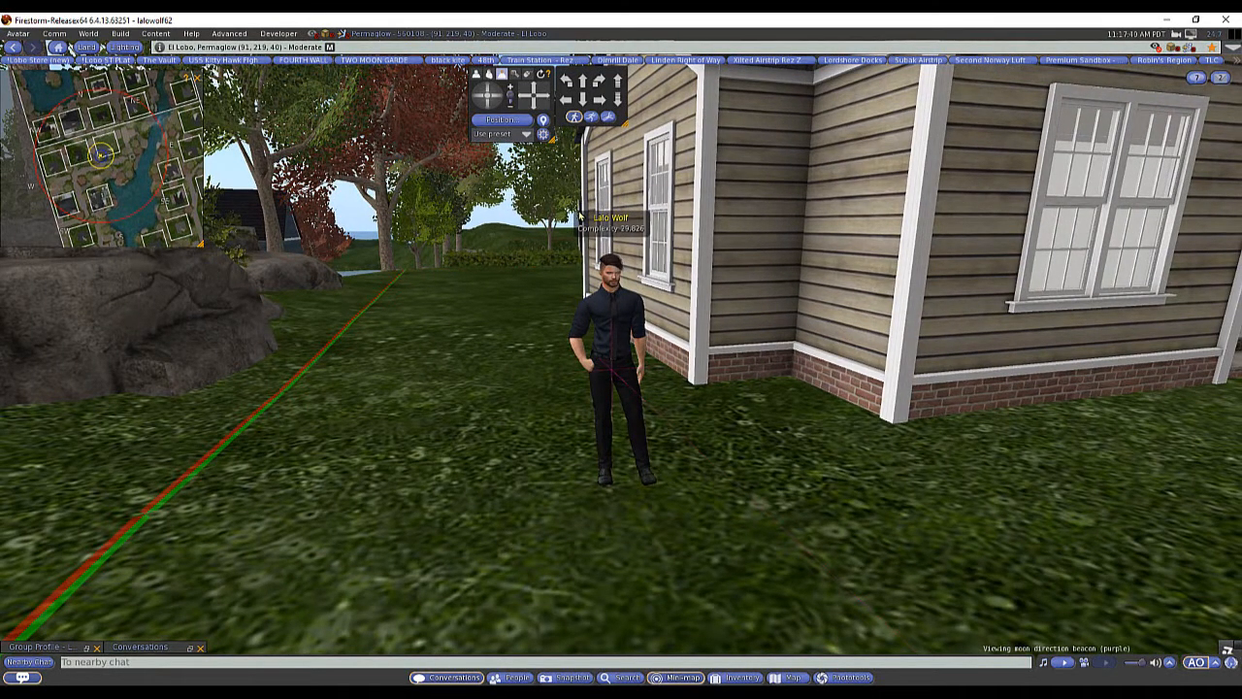
Move the camera from the avatar beside the house to examine the open water around the parcel
{"action": "left_click_drag", "start_coordinate": [478, 98], "coordinate": [476, 99]}
{"action": "left_click_drag", "start_coordinate": [482, 101], "coordinate": [747, 210]}
{"action": "left_click", "coordinate": [761, 137], "text": "alt"}
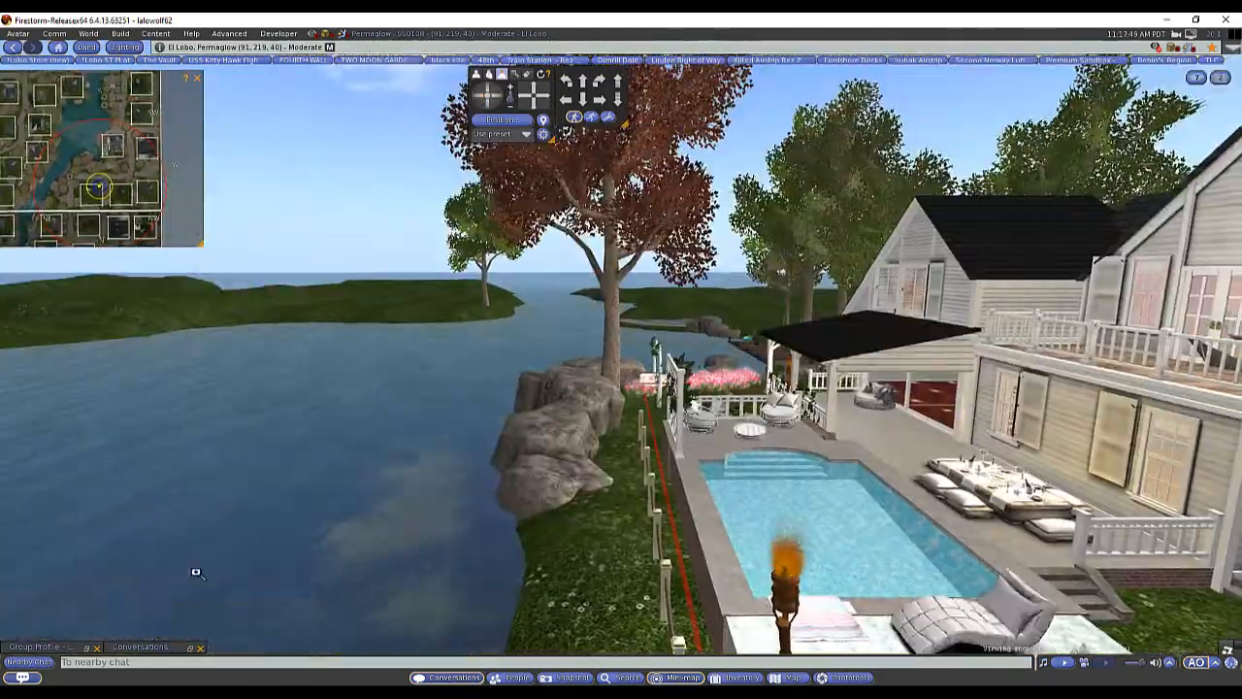
{"action": "left_click", "coordinate": [621, 363], "text": "alt"}
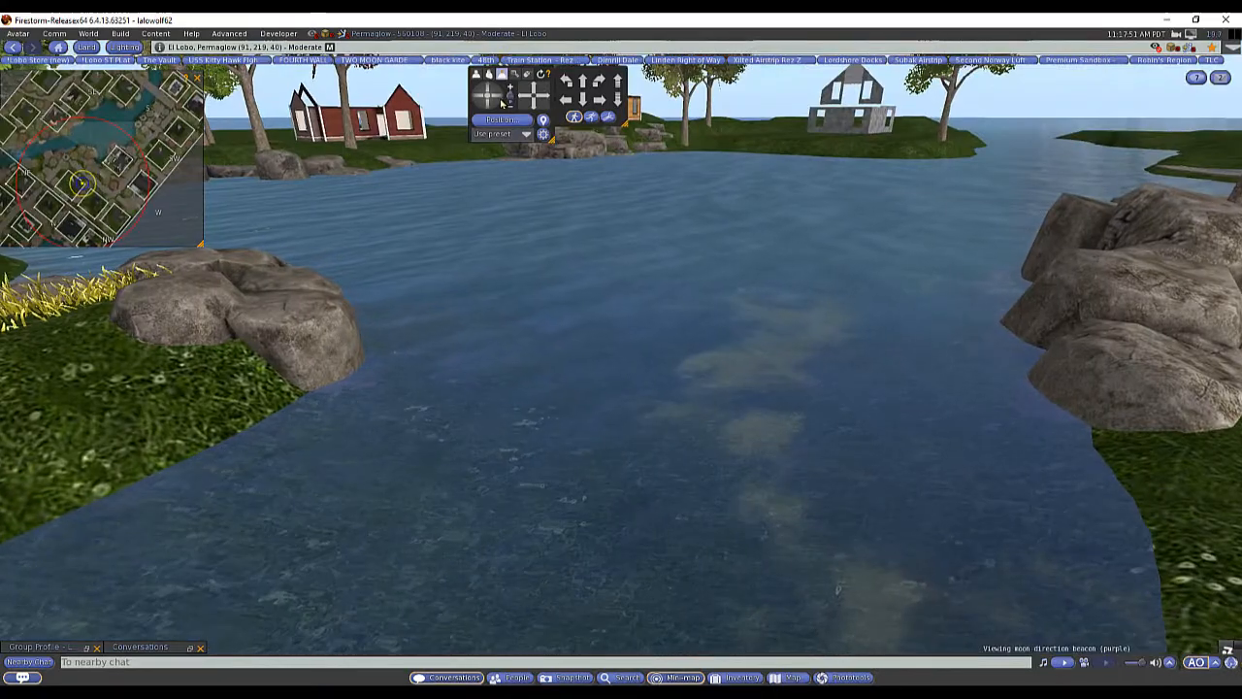
{"action": "left_click_drag", "start_coordinate": [502, 101], "coordinate": [480, 95]}
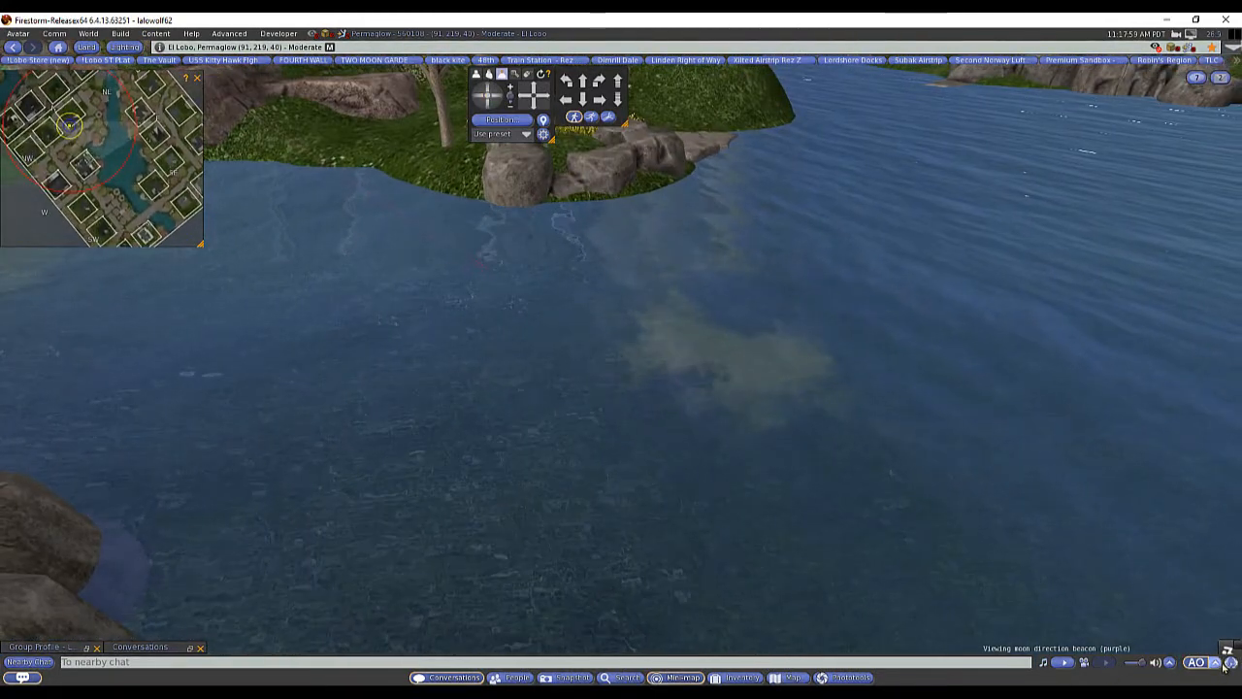
Open this parcel's environment settings and customize its day cycle, showing the Ground Level track
{"action": "left_click", "coordinate": [86, 49]}
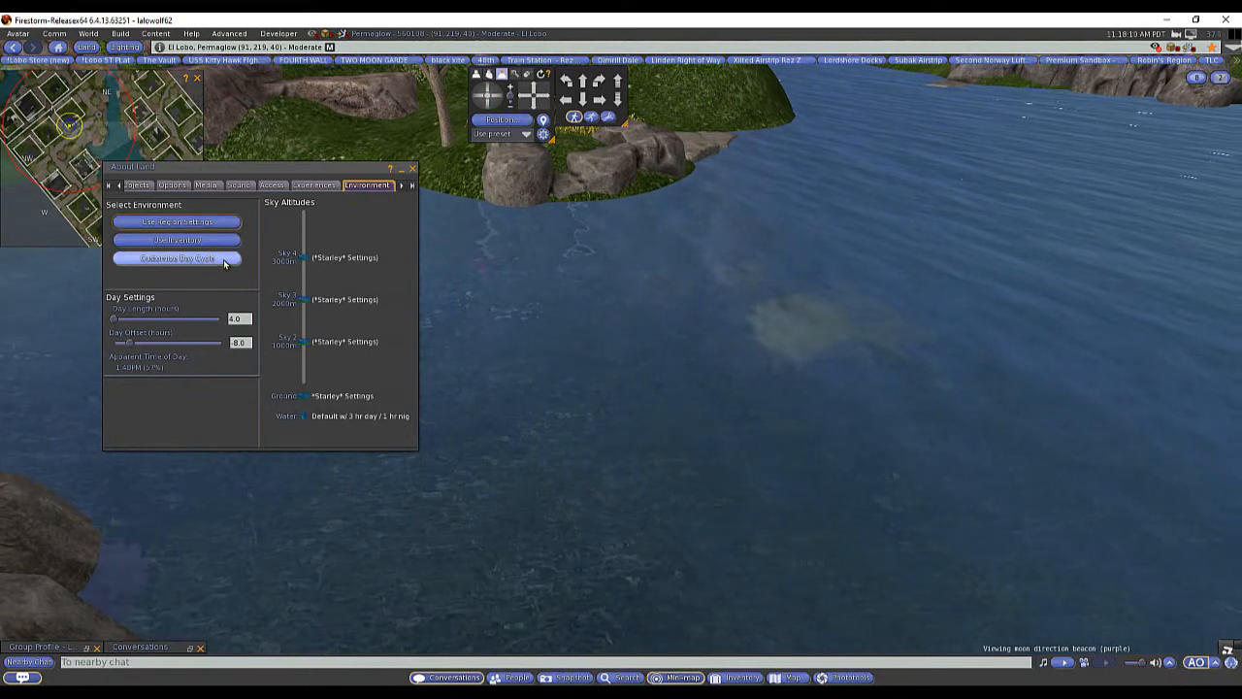
{"action": "left_click", "coordinate": [175, 258]}
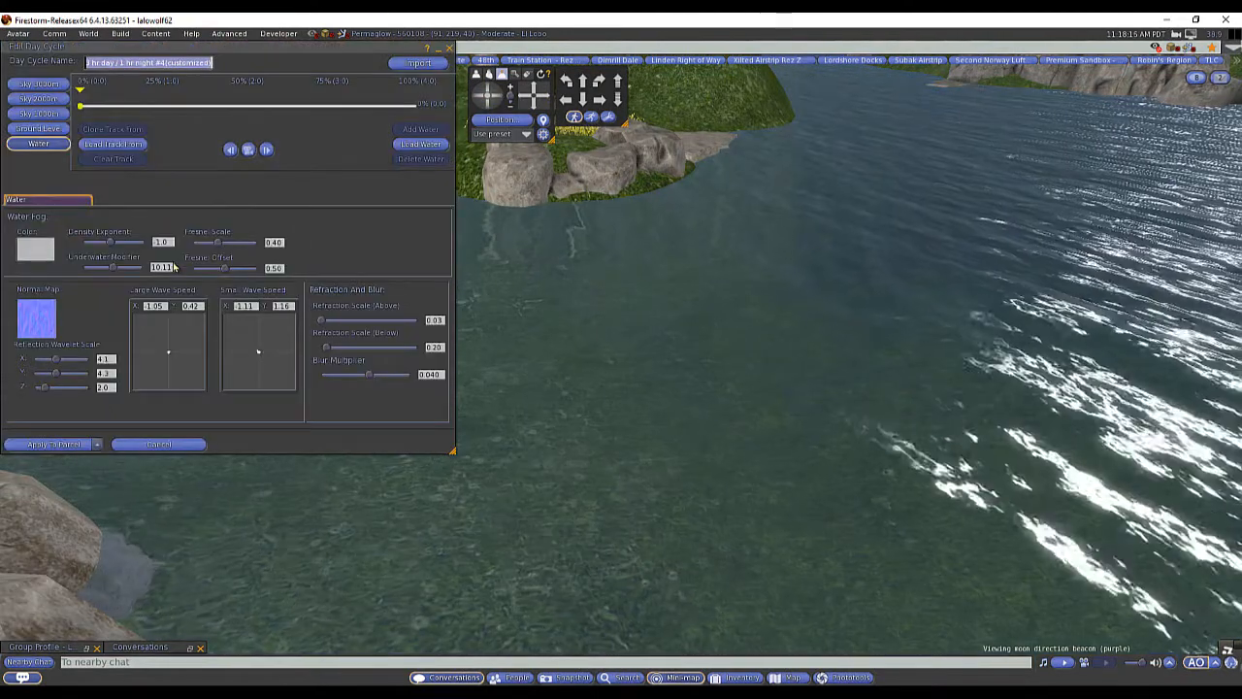
{"action": "left_click", "coordinate": [38, 128]}
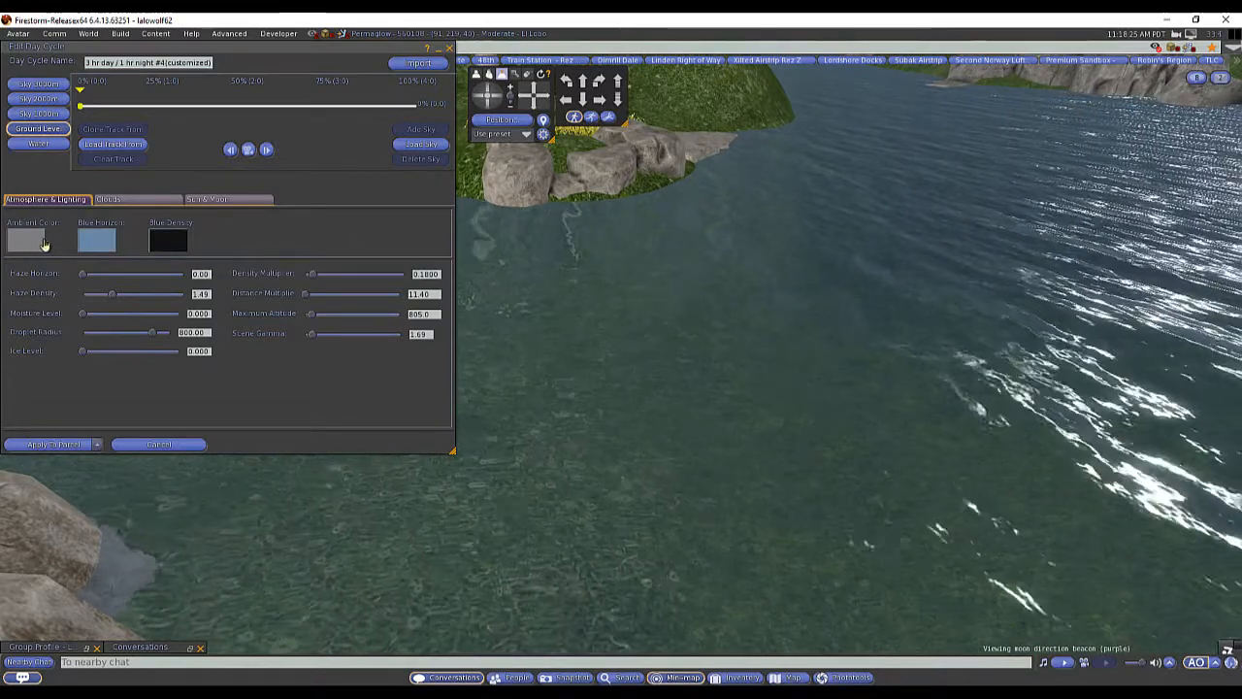
Look through the Library's Environments > Skies folder for a Ground Level sky, and leave without choosing one
{"action": "left_click", "coordinate": [420, 144]}
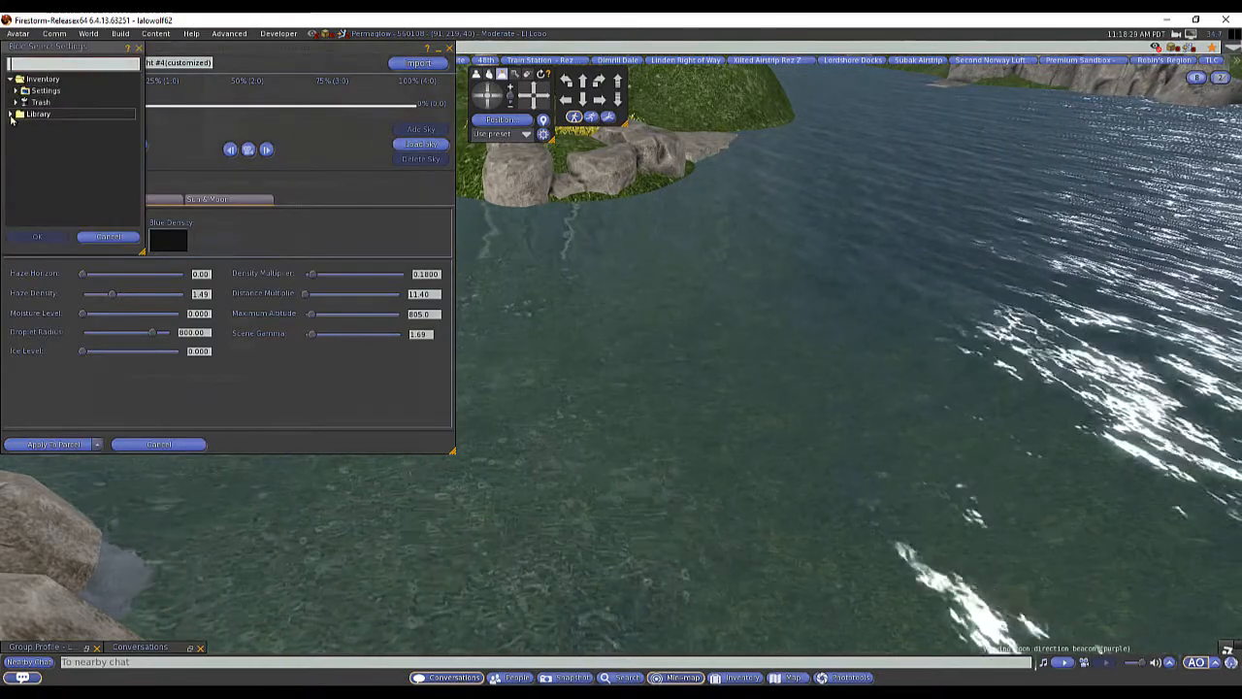
{"action": "left_click", "coordinate": [10, 114]}
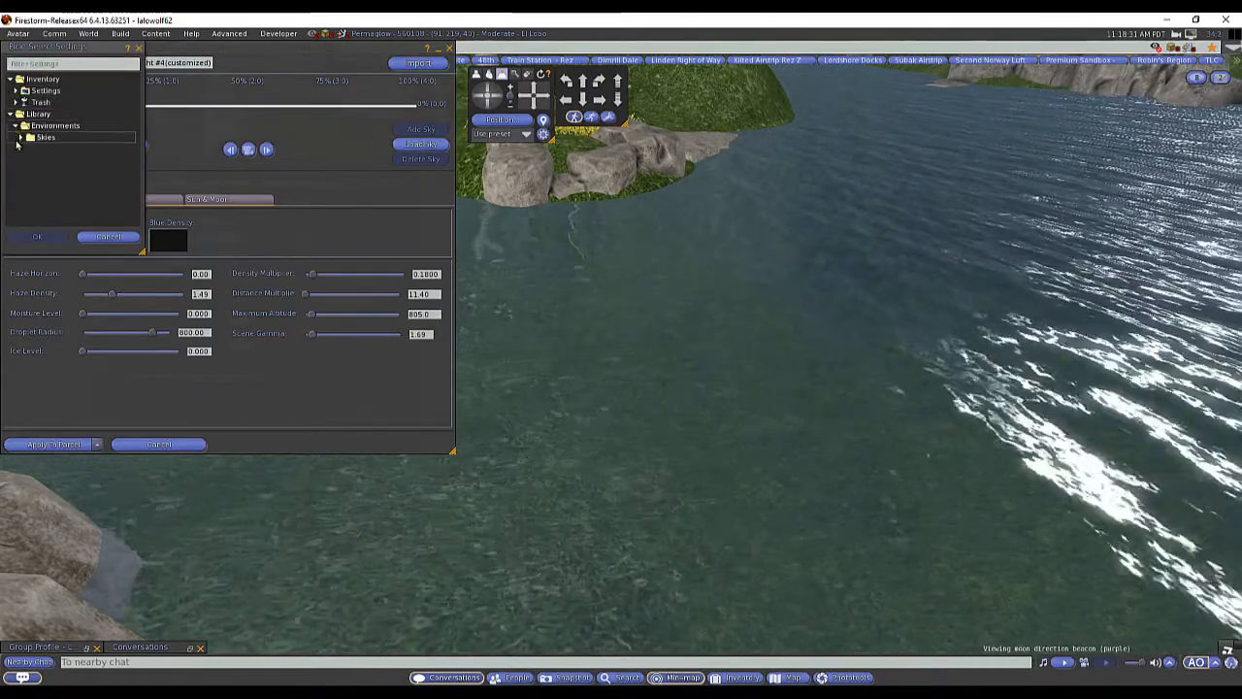
{"action": "left_click", "coordinate": [19, 138]}
{"action": "scroll", "coordinate": [96, 158], "scroll_direction": "down", "scroll_amount": 3}
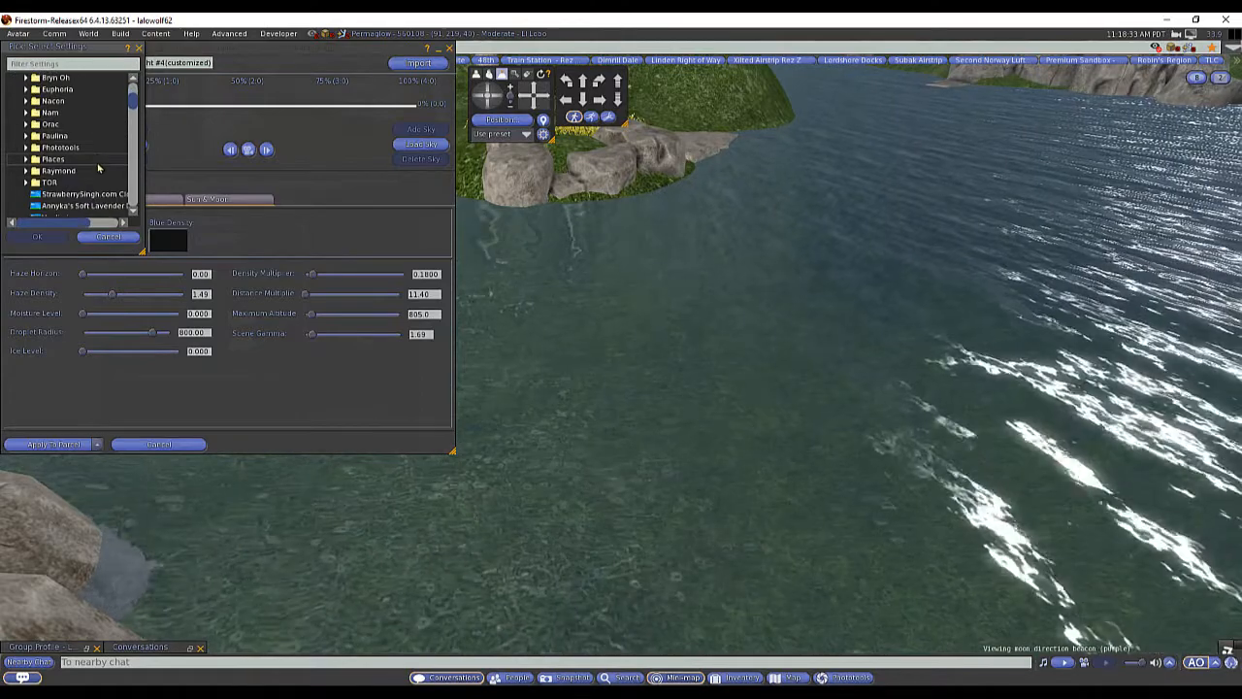
{"action": "scroll", "coordinate": [123, 144], "scroll_direction": "down", "scroll_amount": 3}
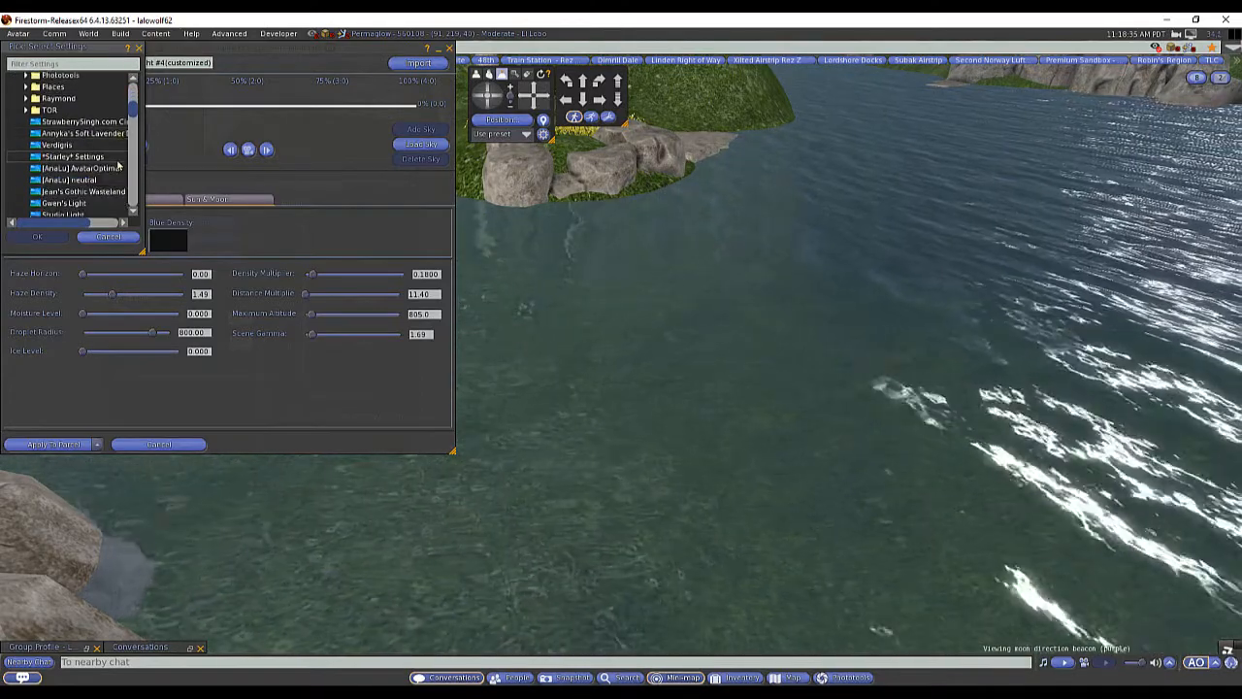
{"action": "left_click", "coordinate": [140, 48]}
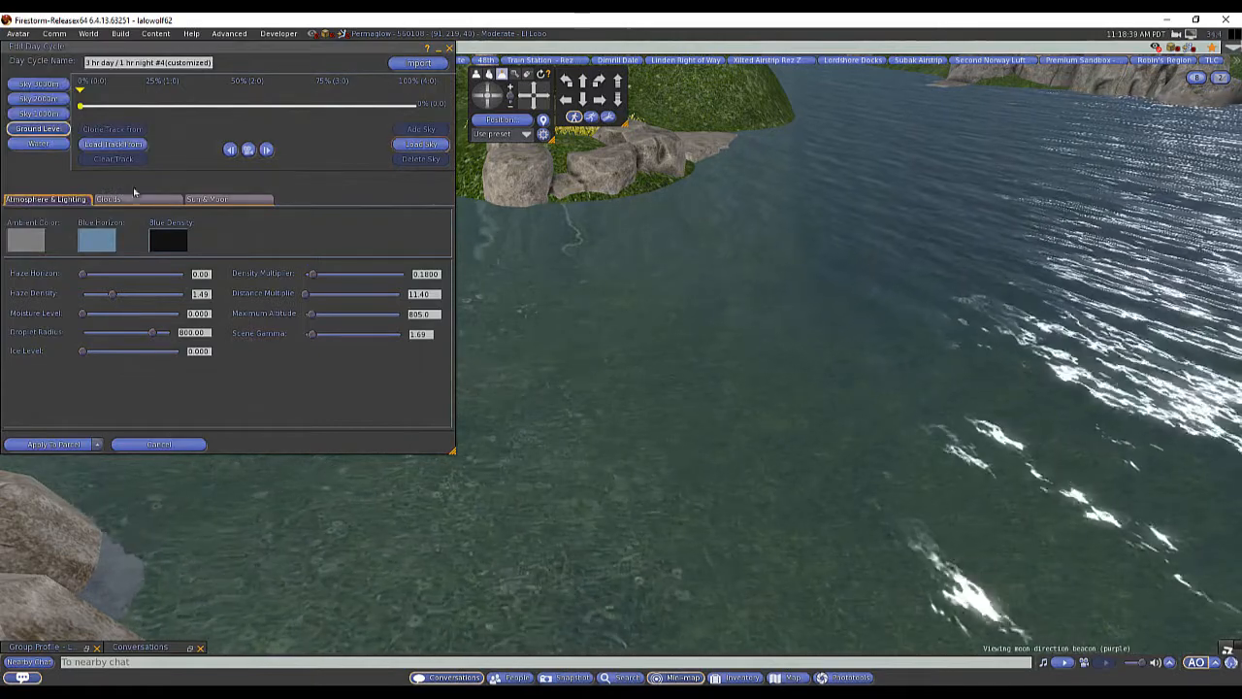
Load the Default water from the Library's Environments > Water folder into the day cycle's Water track
{"action": "left_click", "coordinate": [39, 144]}
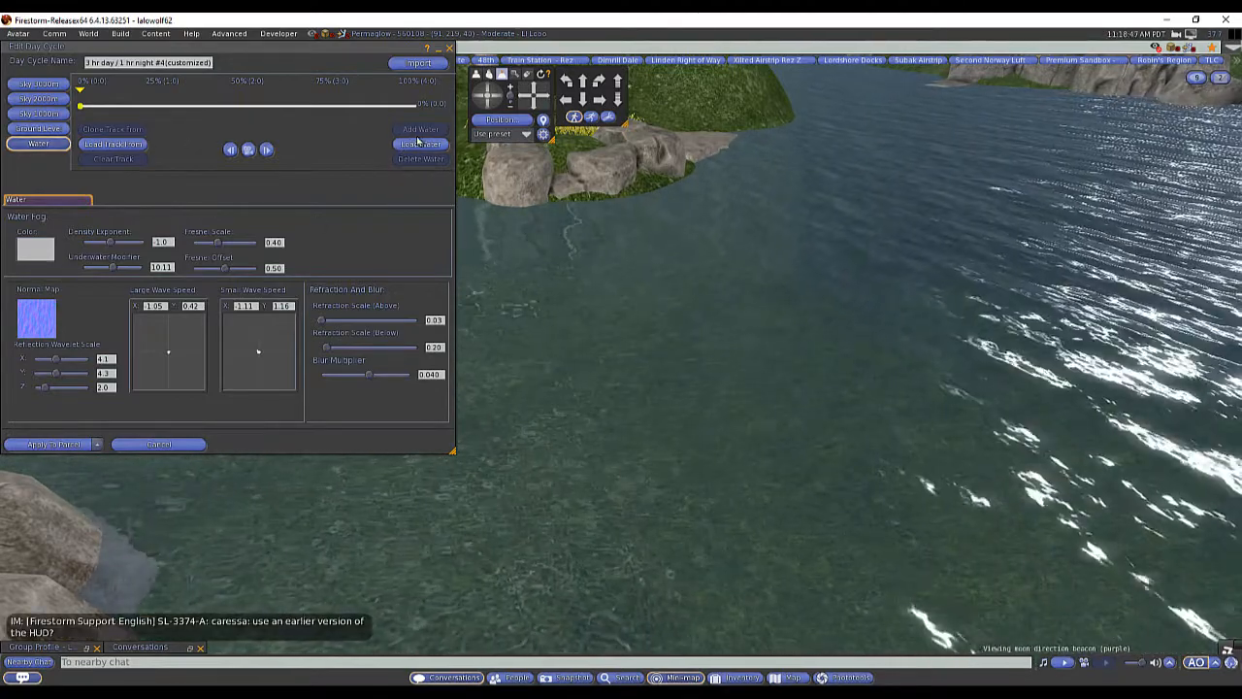
{"action": "left_click", "coordinate": [417, 145]}
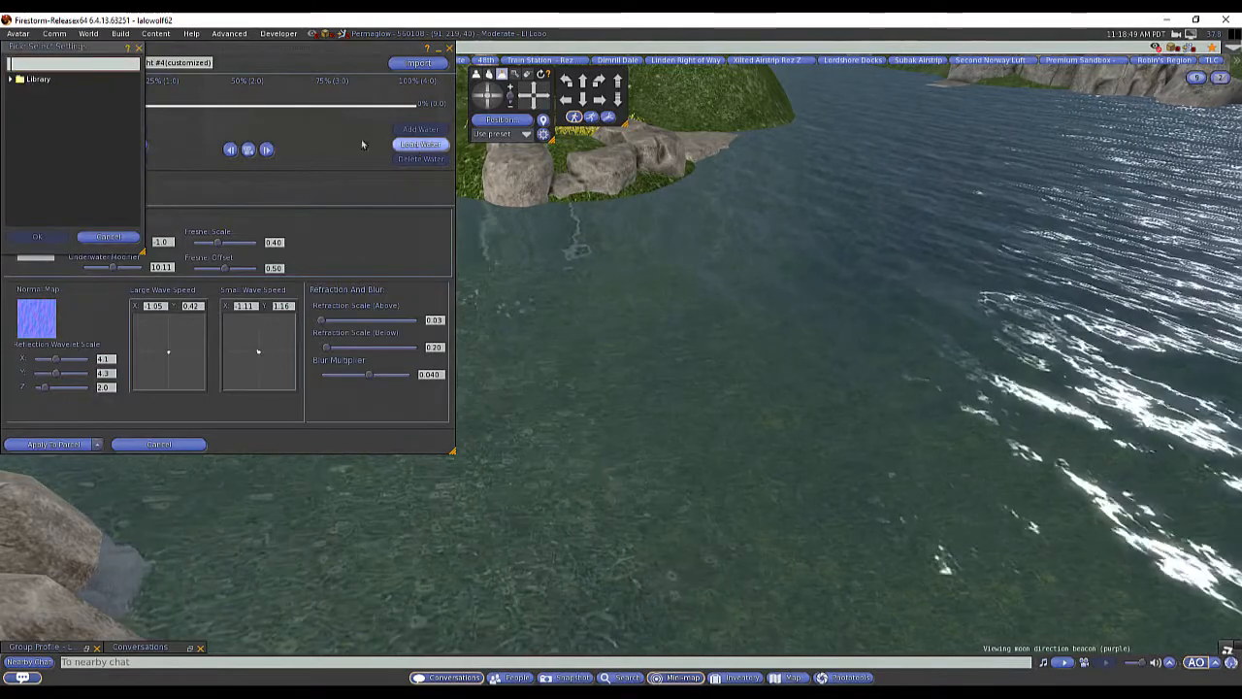
{"action": "left_click", "coordinate": [10, 79]}
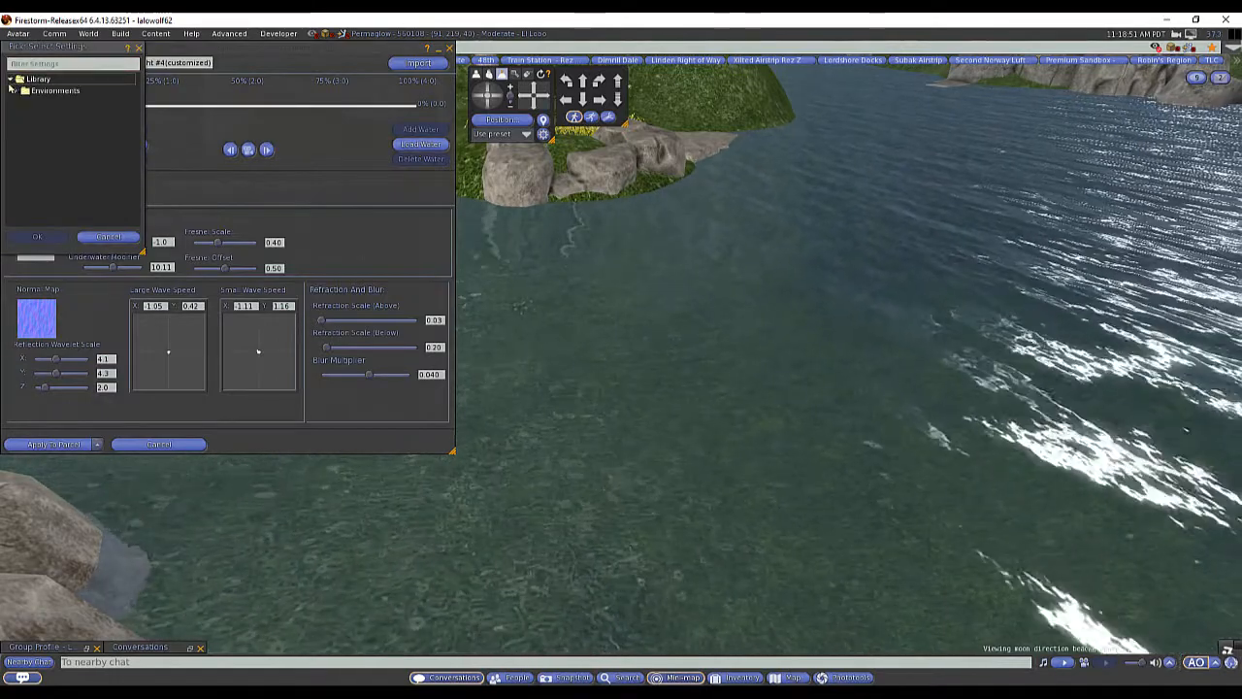
{"action": "left_click", "coordinate": [13, 91]}
{"action": "left_click", "coordinate": [19, 103]}
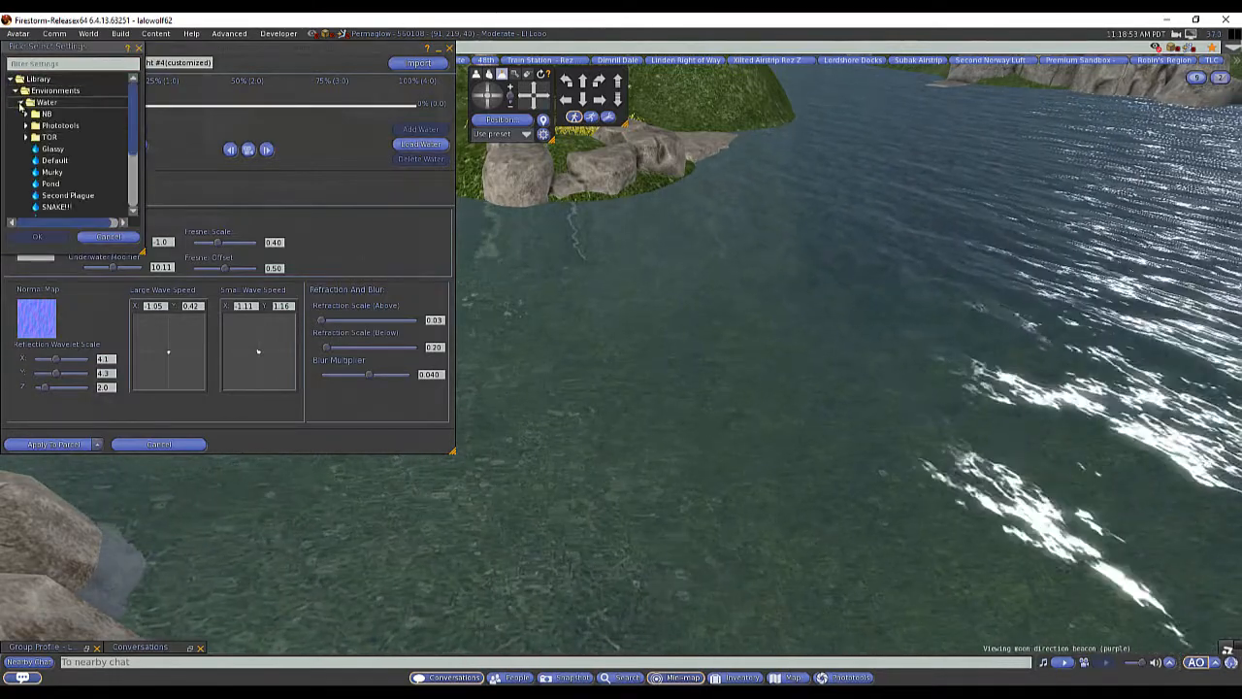
{"action": "scroll", "coordinate": [110, 168], "scroll_direction": "down", "scroll_amount": 2}
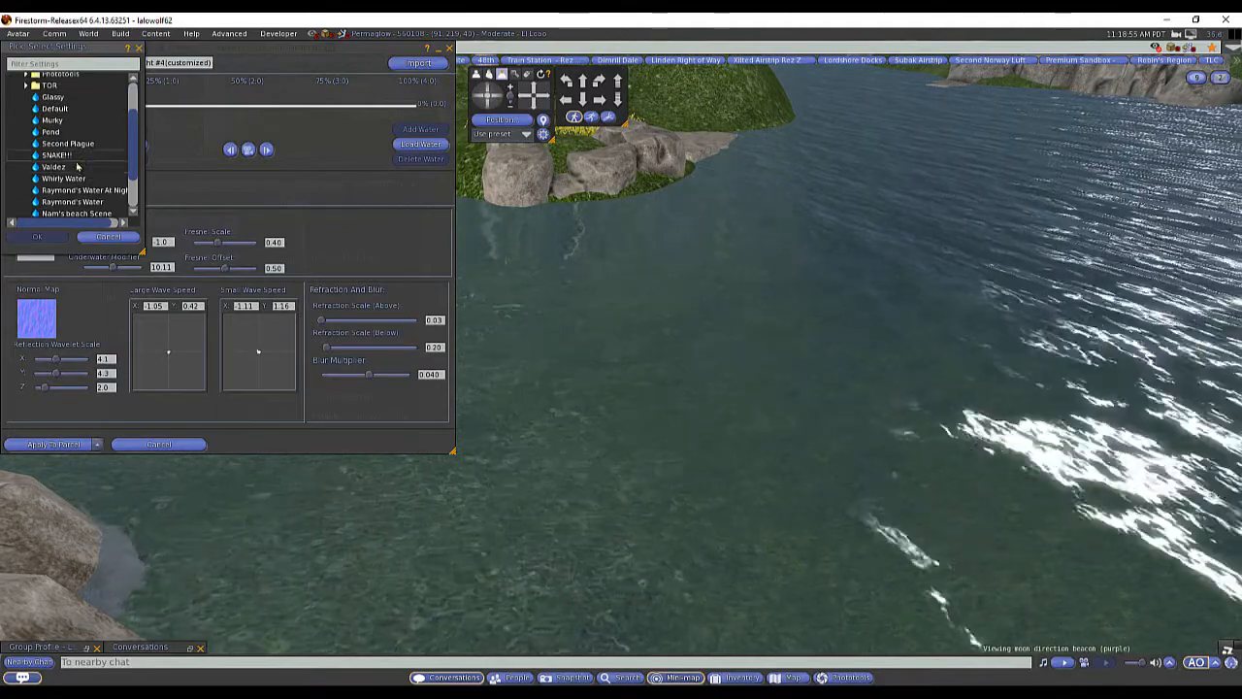
{"action": "left_click", "coordinate": [54, 108]}
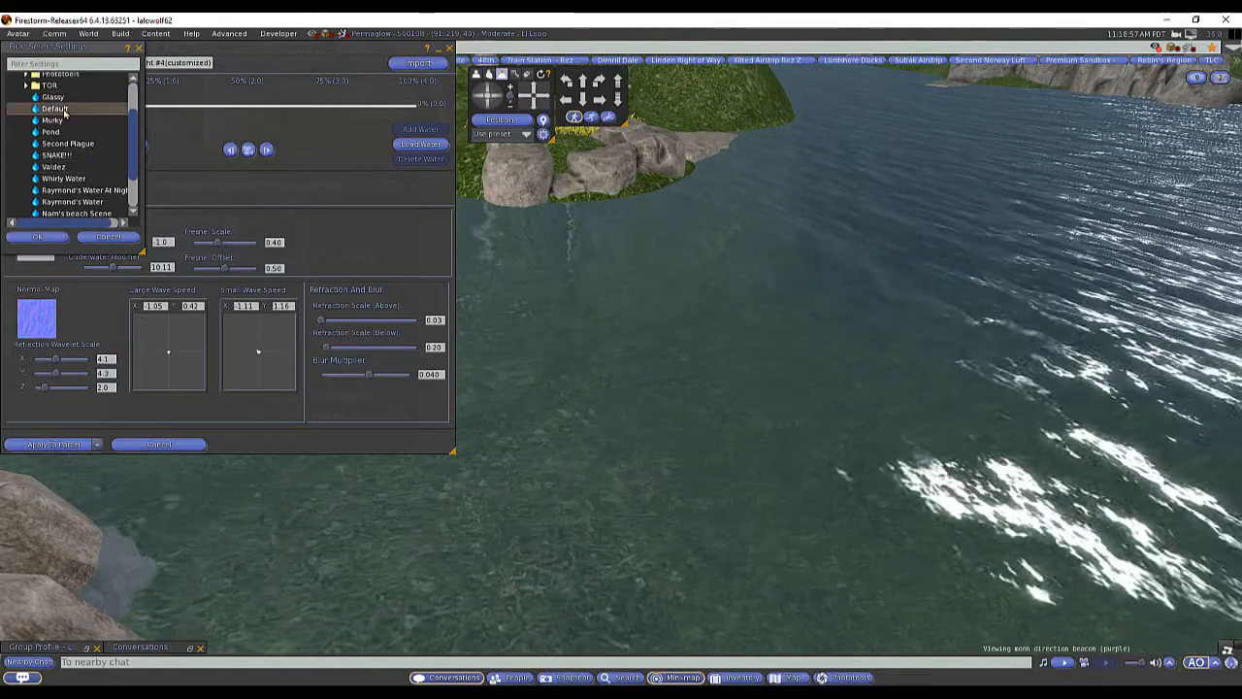
{"action": "left_click", "coordinate": [37, 236]}
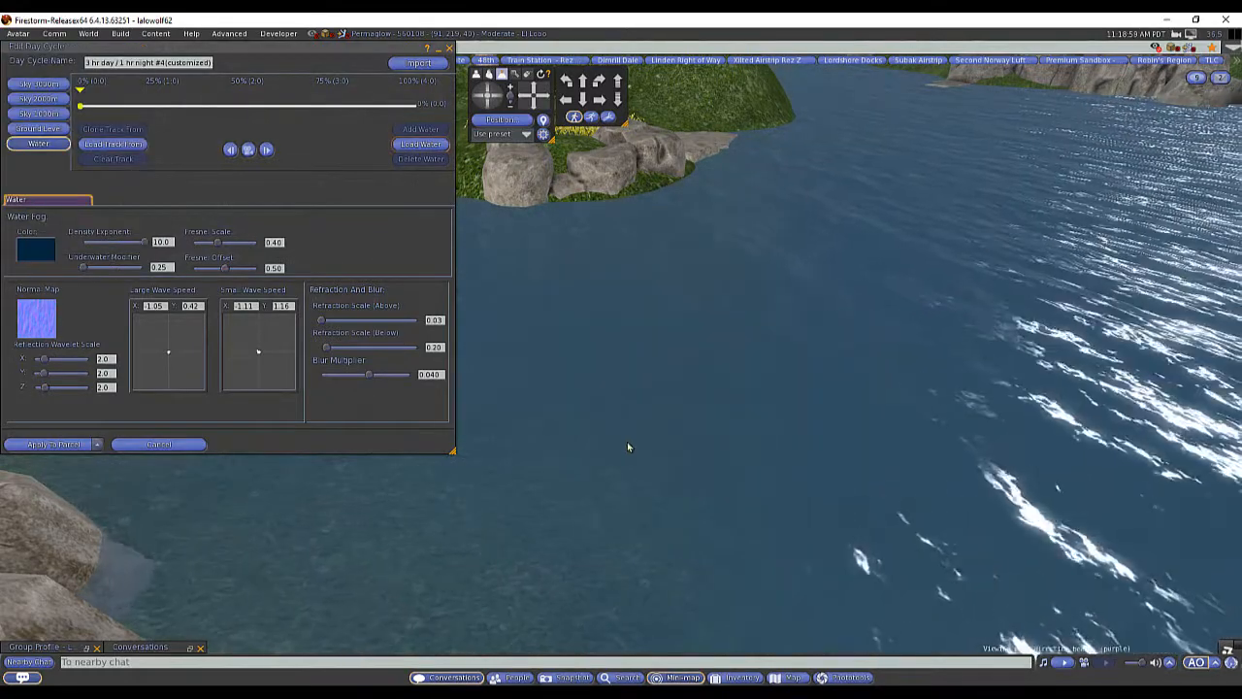
Replace the track's water with a Library water preset that has a near-black fog color
{"action": "left_click", "coordinate": [421, 144]}
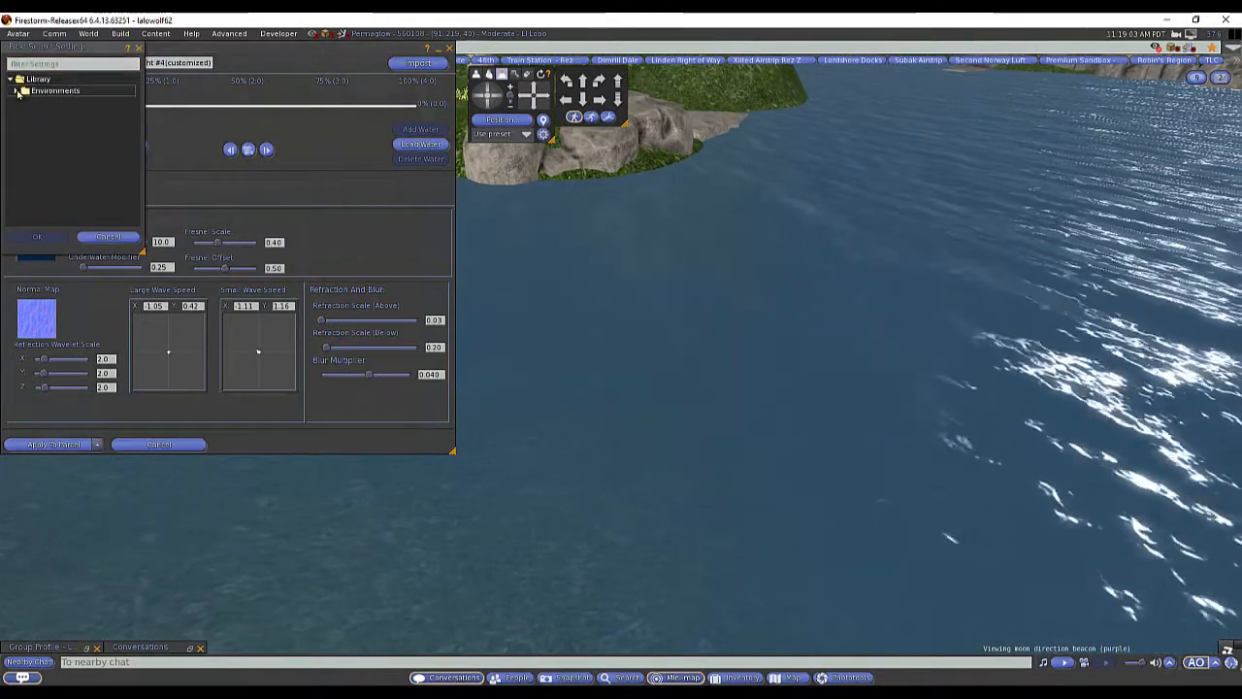
{"action": "left_click", "coordinate": [21, 107]}
{"action": "scroll", "coordinate": [114, 183], "scroll_direction": "down", "scroll_amount": 5}
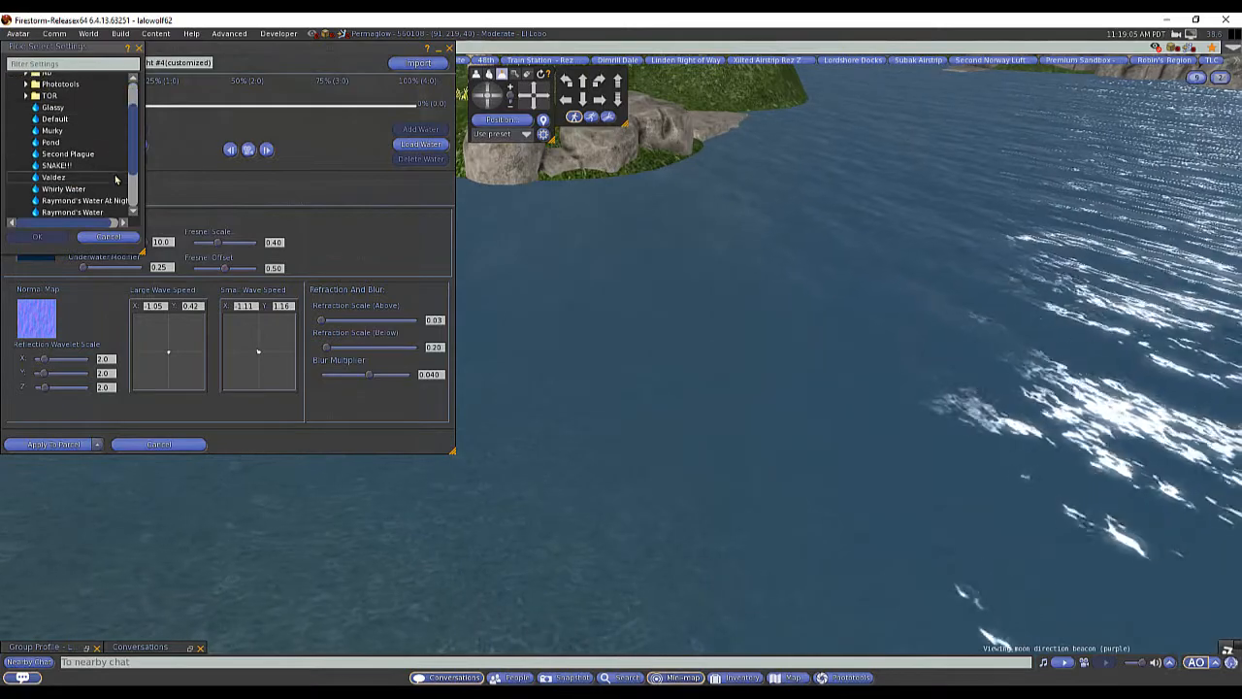
{"action": "left_click", "coordinate": [78, 185]}
{"action": "left_click", "coordinate": [37, 236]}
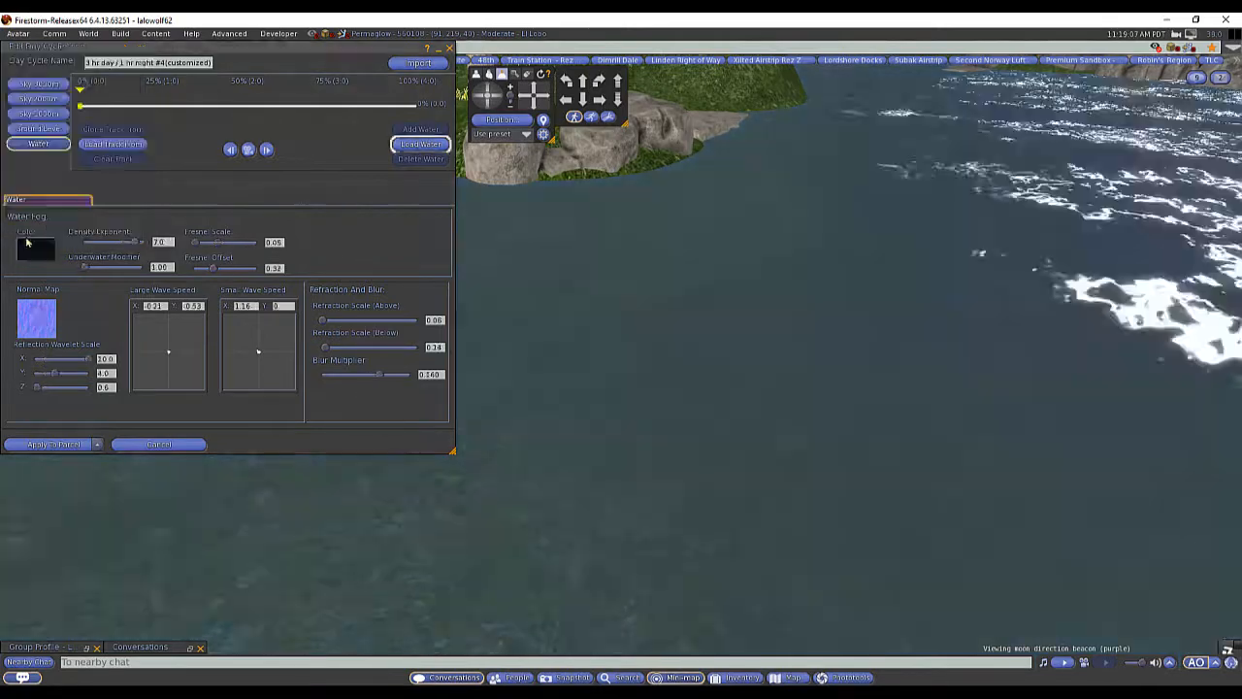
Load a Library water preset with a medium blue fog color into the Water track
{"action": "left_click", "coordinate": [420, 145]}
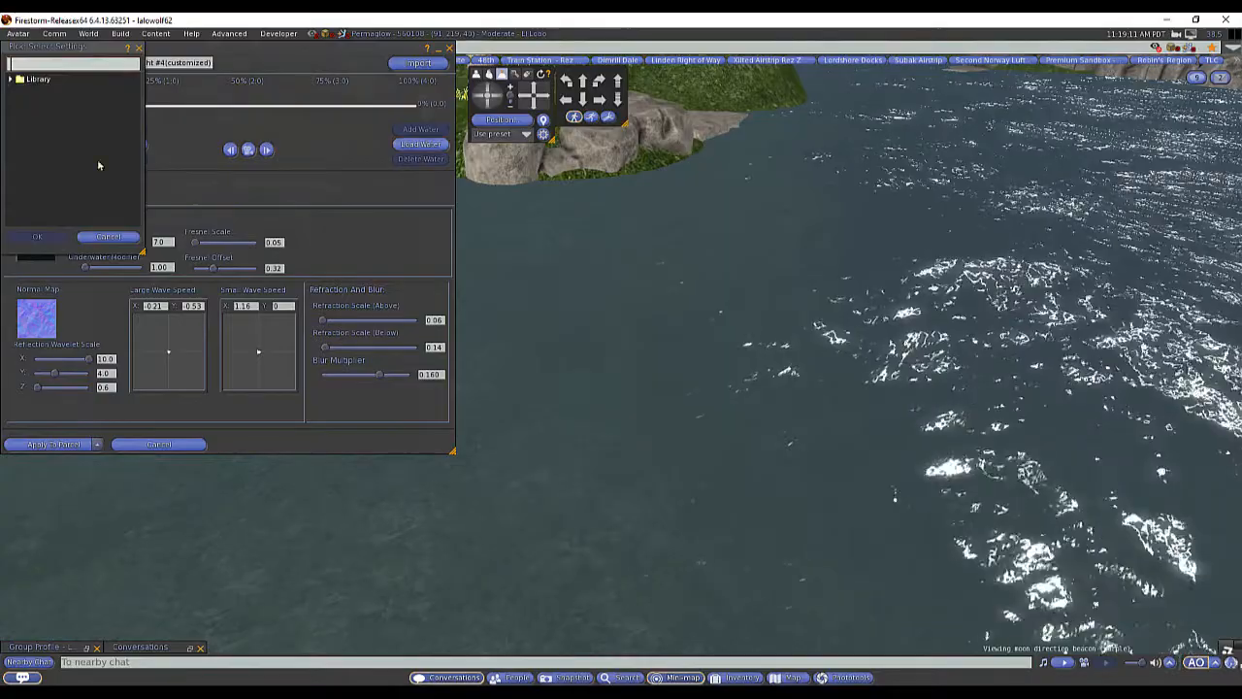
{"action": "left_click", "coordinate": [10, 79]}
{"action": "left_click", "coordinate": [16, 90]}
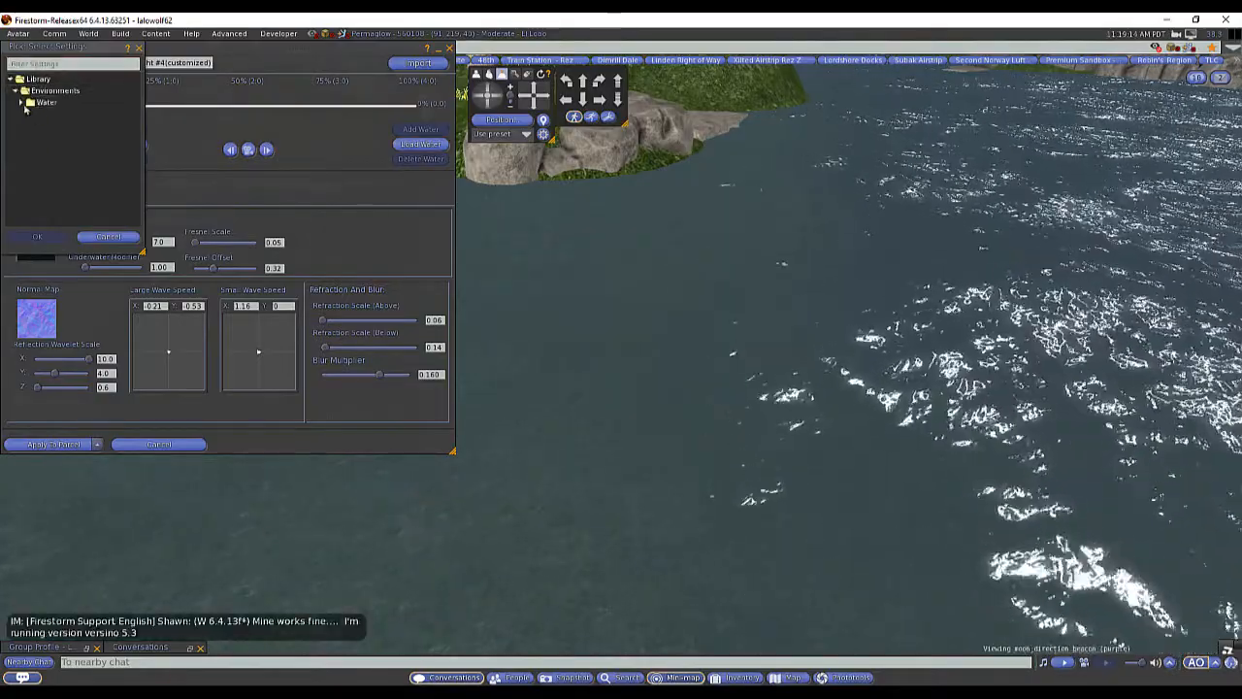
{"action": "left_click", "coordinate": [26, 102]}
{"action": "scroll", "coordinate": [94, 179], "scroll_direction": "down", "scroll_amount": 1}
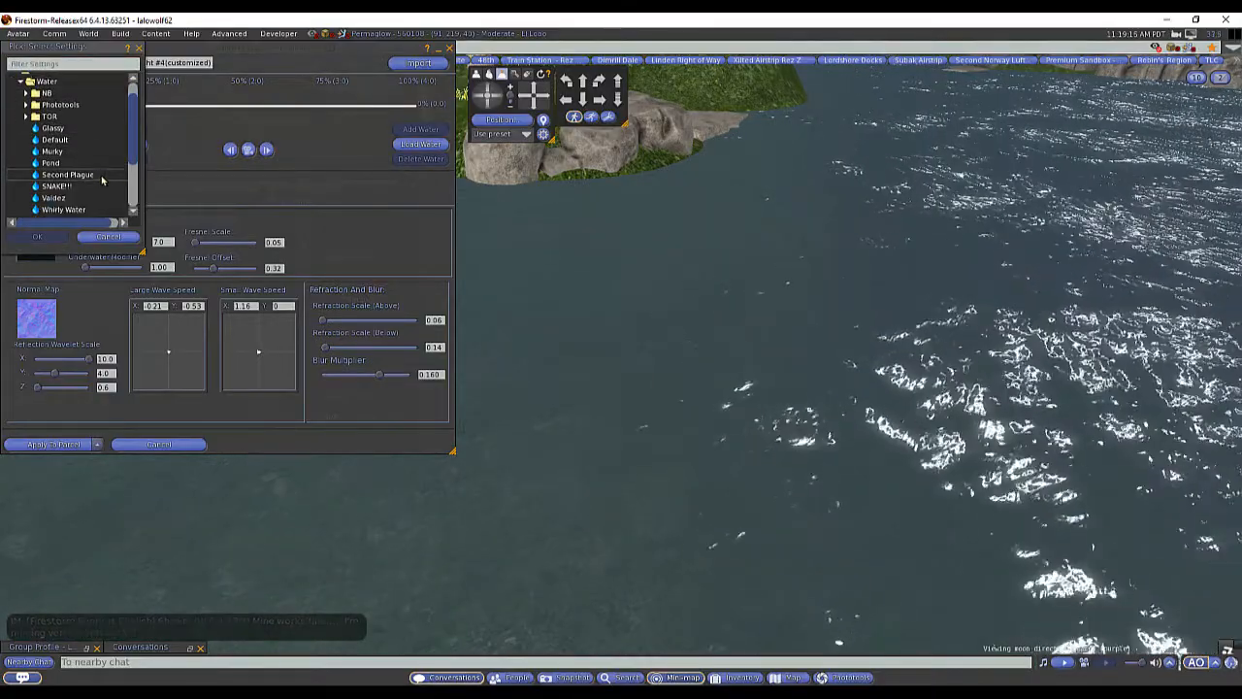
{"action": "left_click", "coordinate": [78, 163]}
{"action": "left_click", "coordinate": [58, 236]}
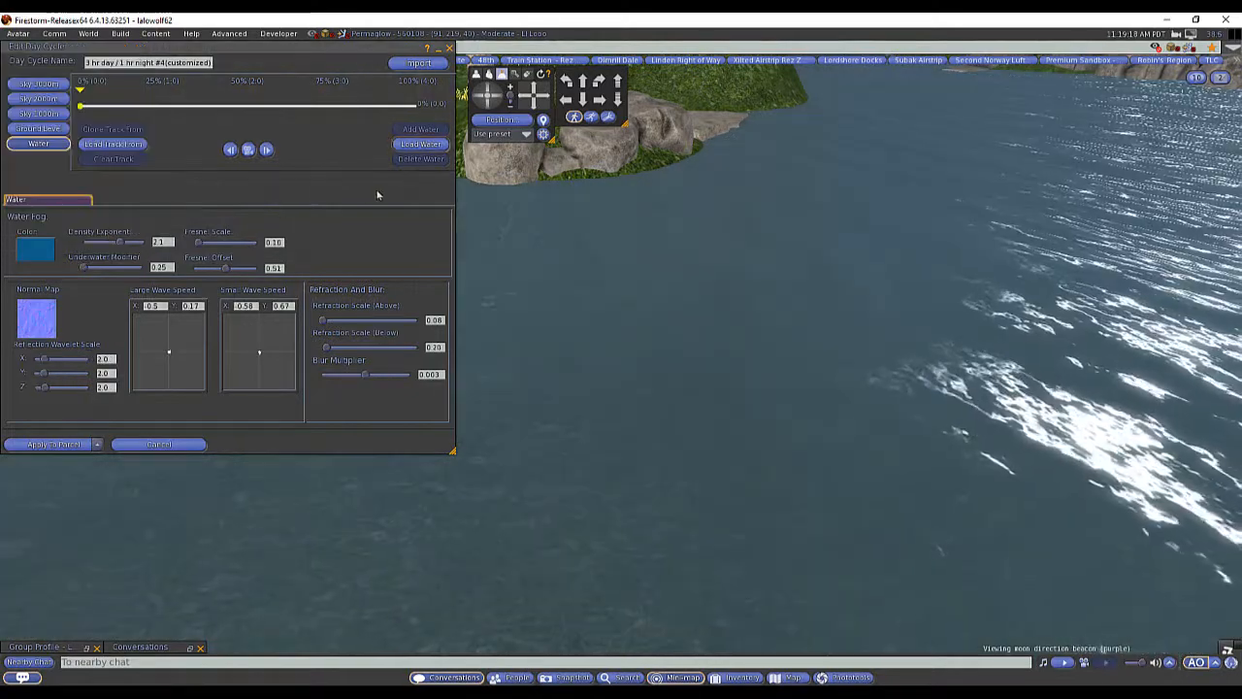
View the loaded water from several camera angles to examine its surface and reflections
{"action": "scroll", "coordinate": [599, 340], "scroll_direction": "down", "scroll_amount": 2}
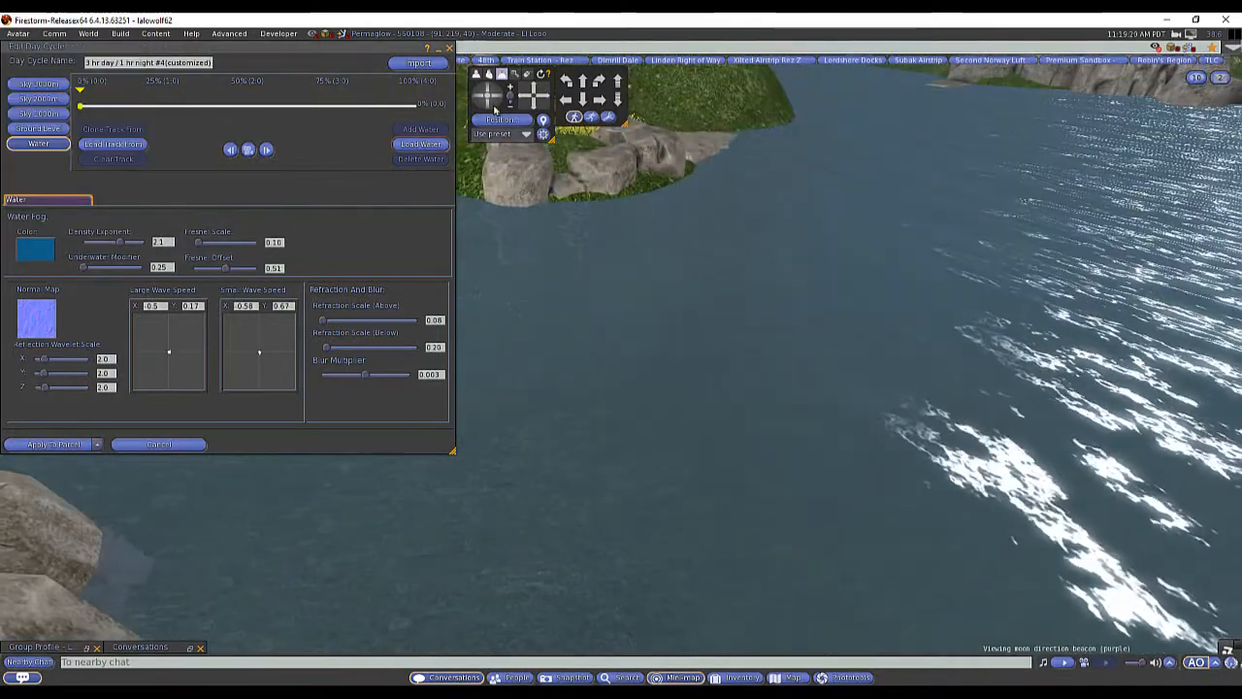
{"action": "scroll", "coordinate": [579, 298], "scroll_direction": "up", "scroll_amount": 1}
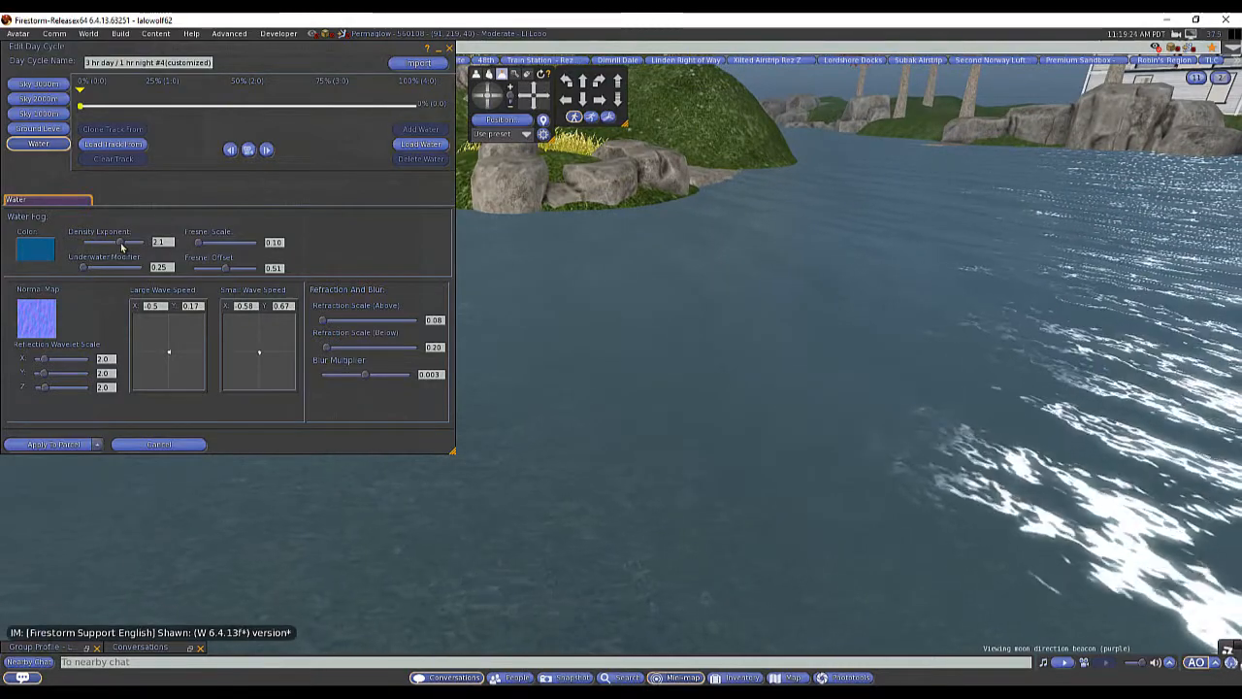
{"action": "left_click", "coordinate": [477, 97]}
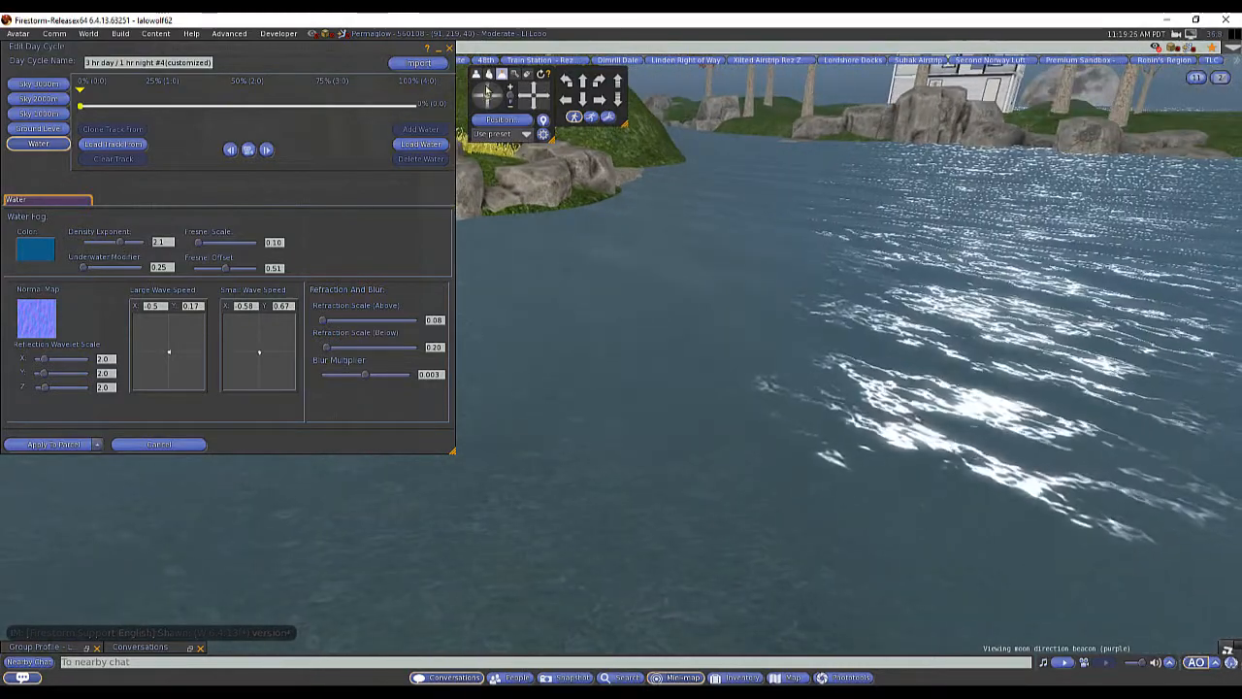
{"action": "left_click", "coordinate": [487, 93]}
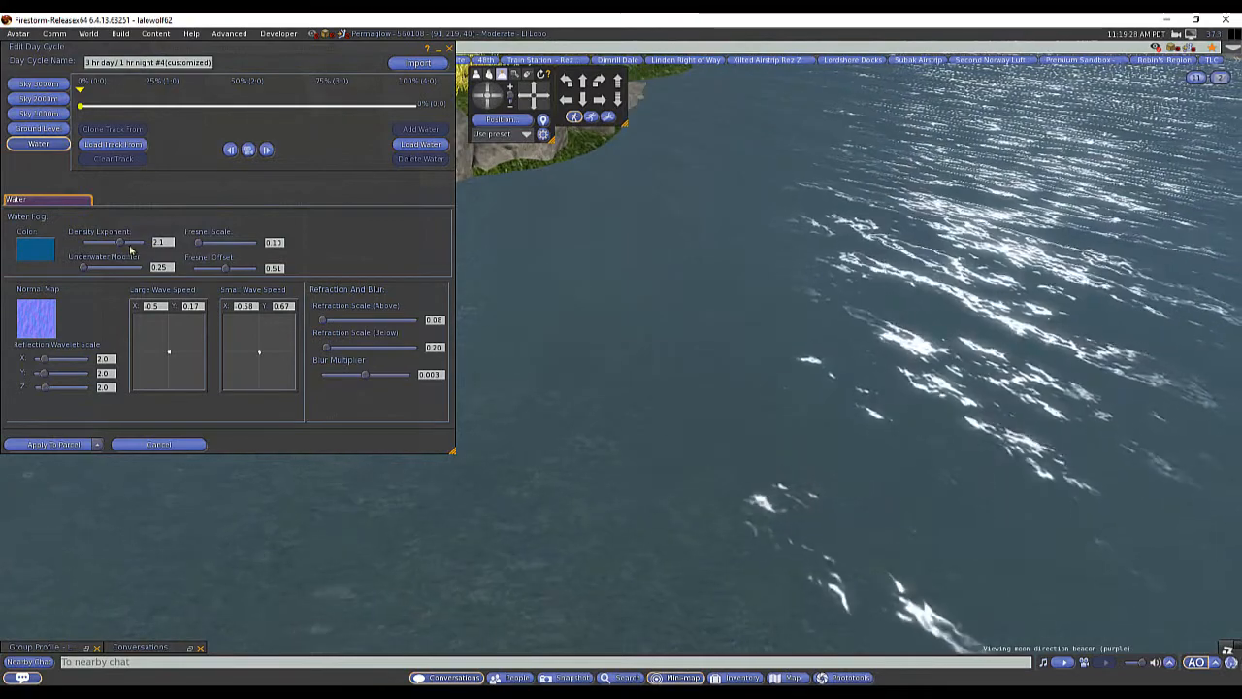
Set the water fog's Density Exponent to 1.0
{"action": "left_click_drag", "start_coordinate": [119, 242], "coordinate": [114, 243]}
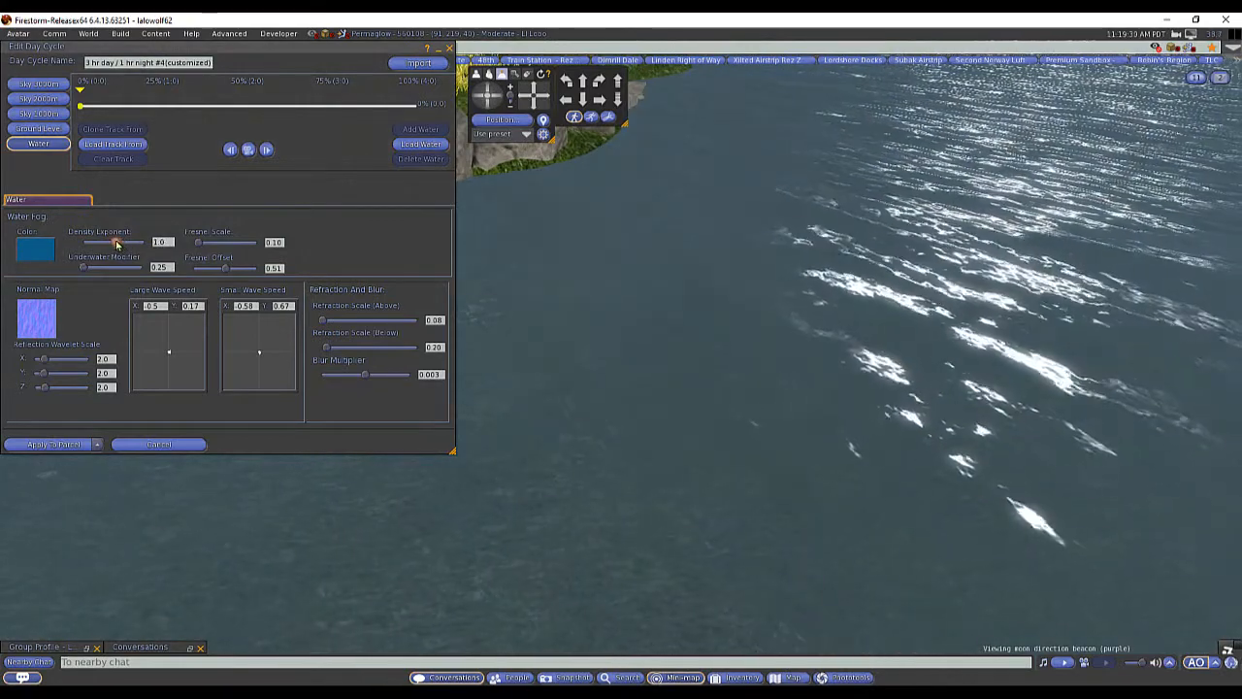
{"action": "left_click", "coordinate": [55, 130]}
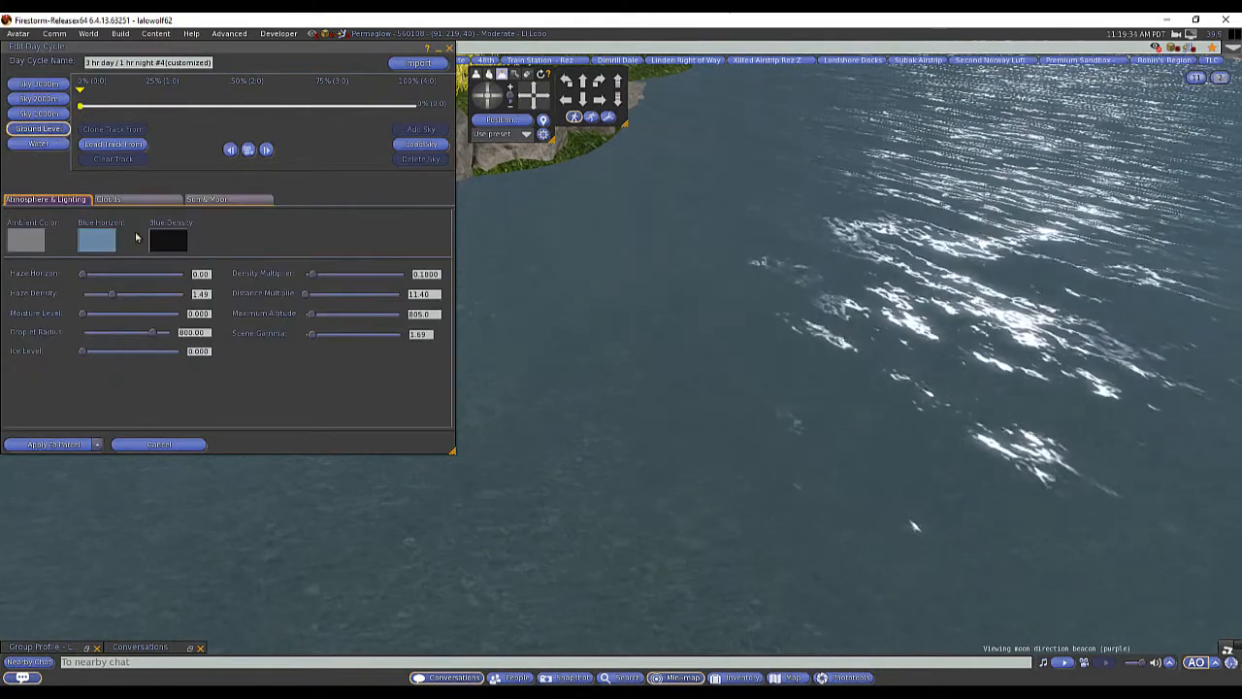
{"action": "left_click", "coordinate": [417, 145]}
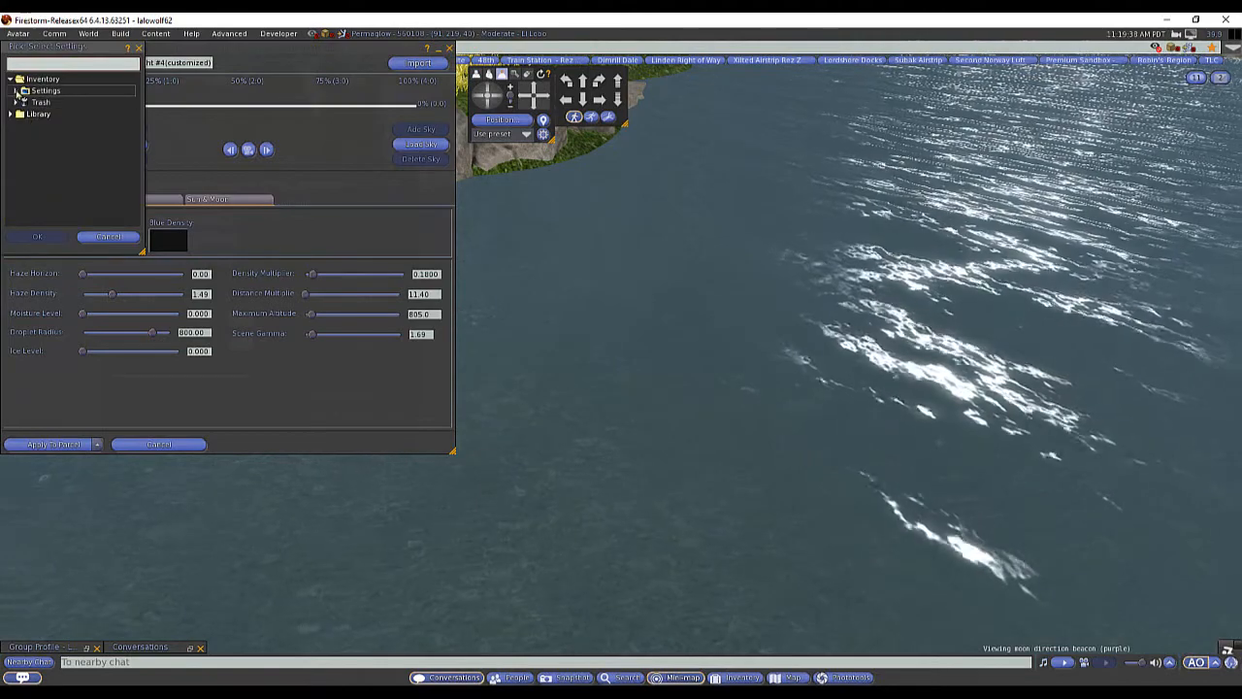
{"action": "left_click", "coordinate": [15, 90]}
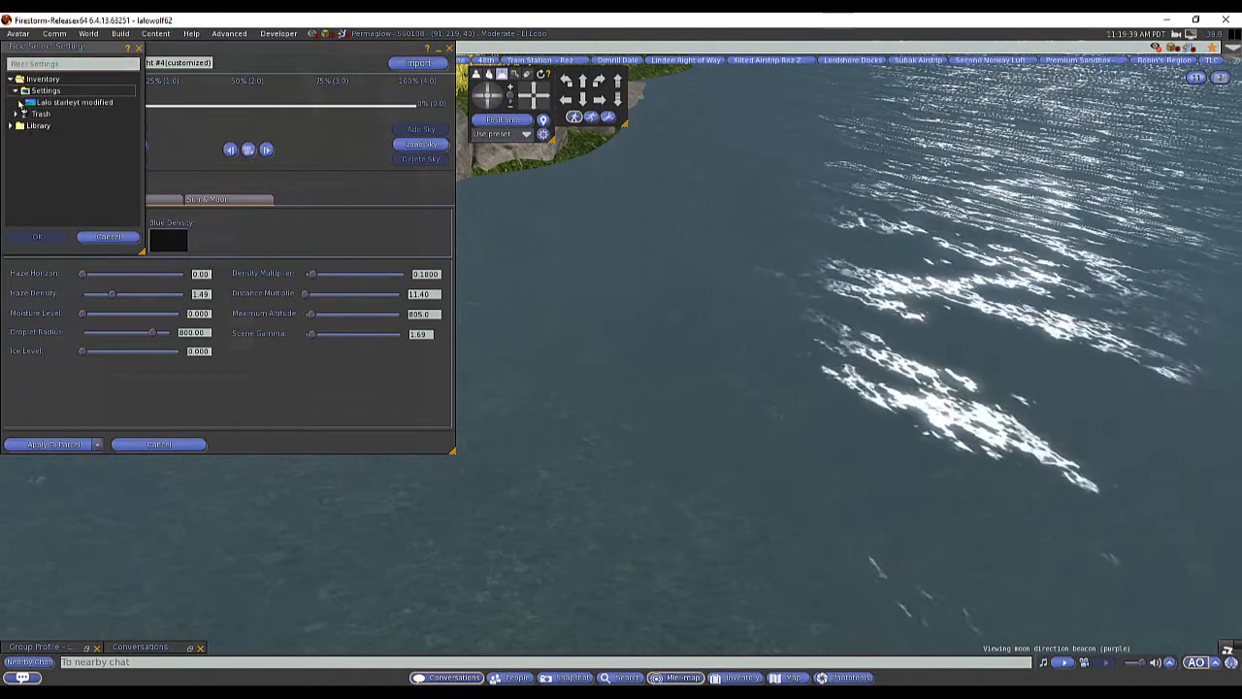
{"action": "left_click", "coordinate": [10, 125]}
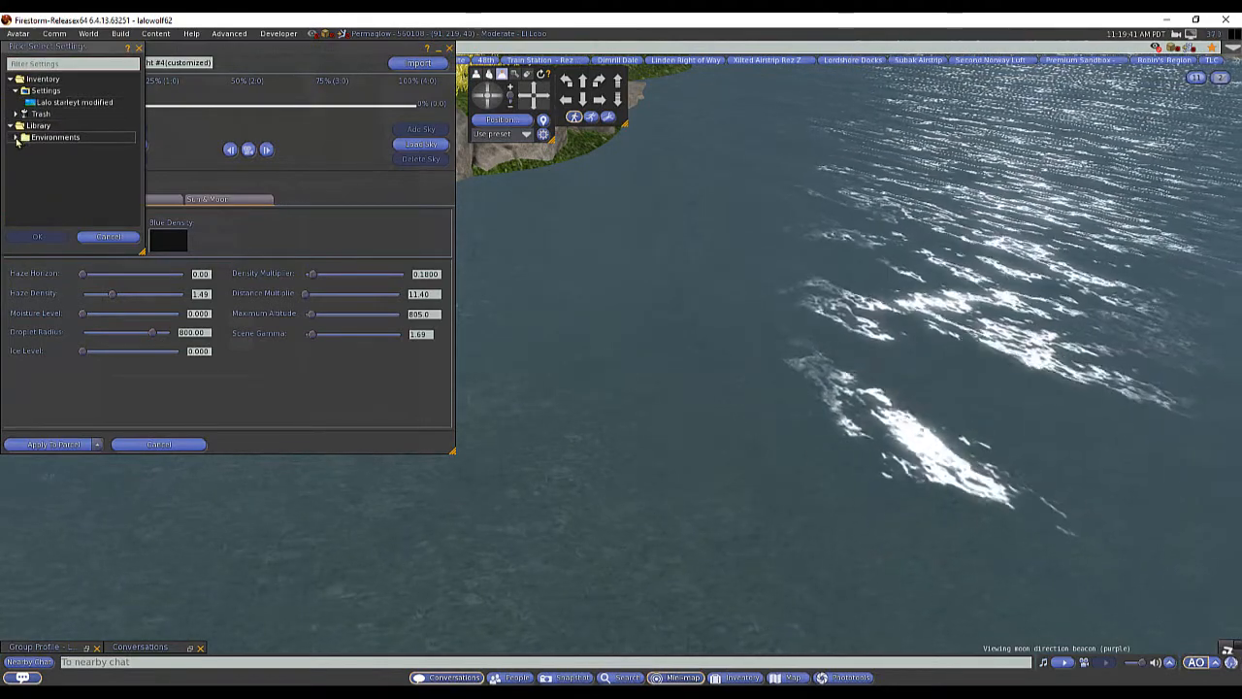
{"action": "left_click", "coordinate": [109, 237]}
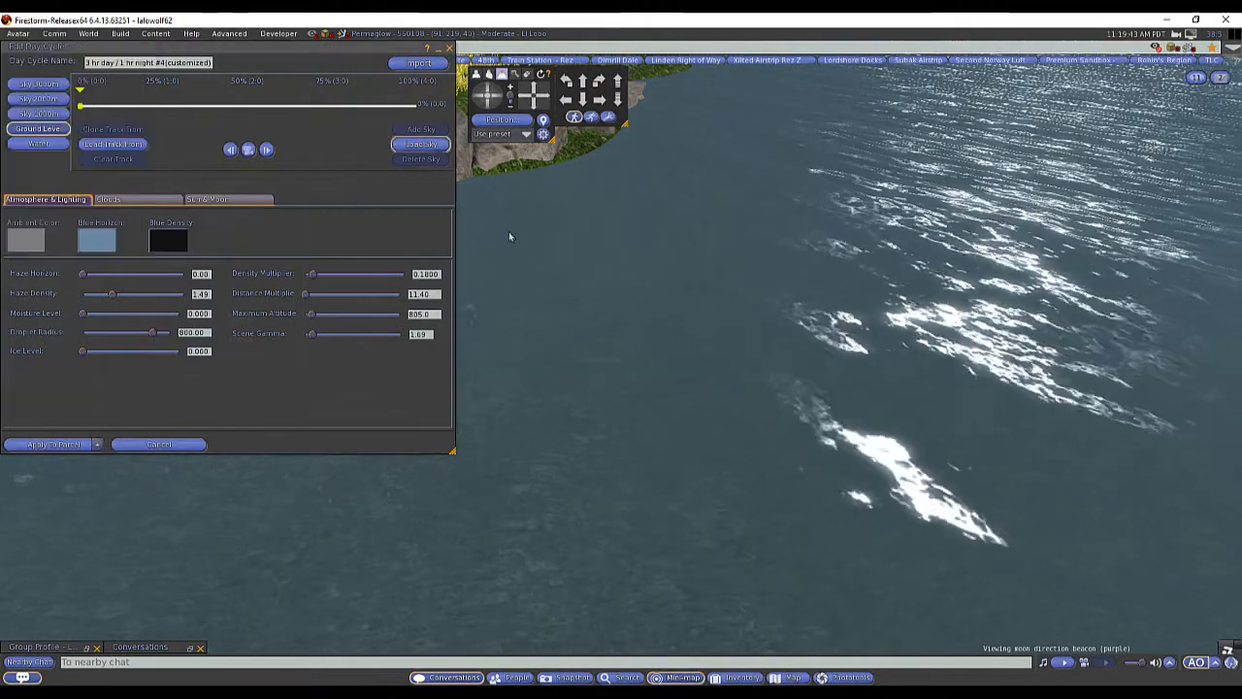
Choose CalWL as the personal sky preset in Quick Preferences, leaving water on Shared Environment, and close the preferences
{"action": "left_click", "coordinate": [1229, 650]}
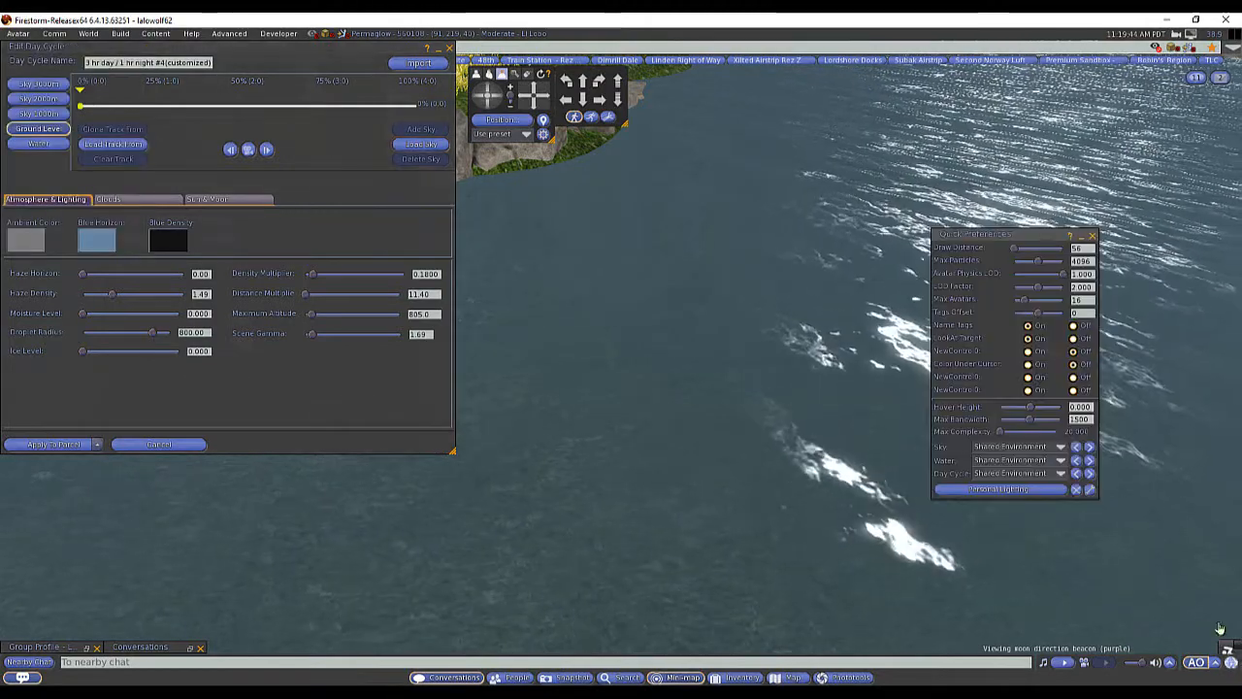
{"action": "left_click", "coordinate": [1063, 449]}
{"action": "scroll", "coordinate": [1043, 282], "scroll_direction": "down", "scroll_amount": 2}
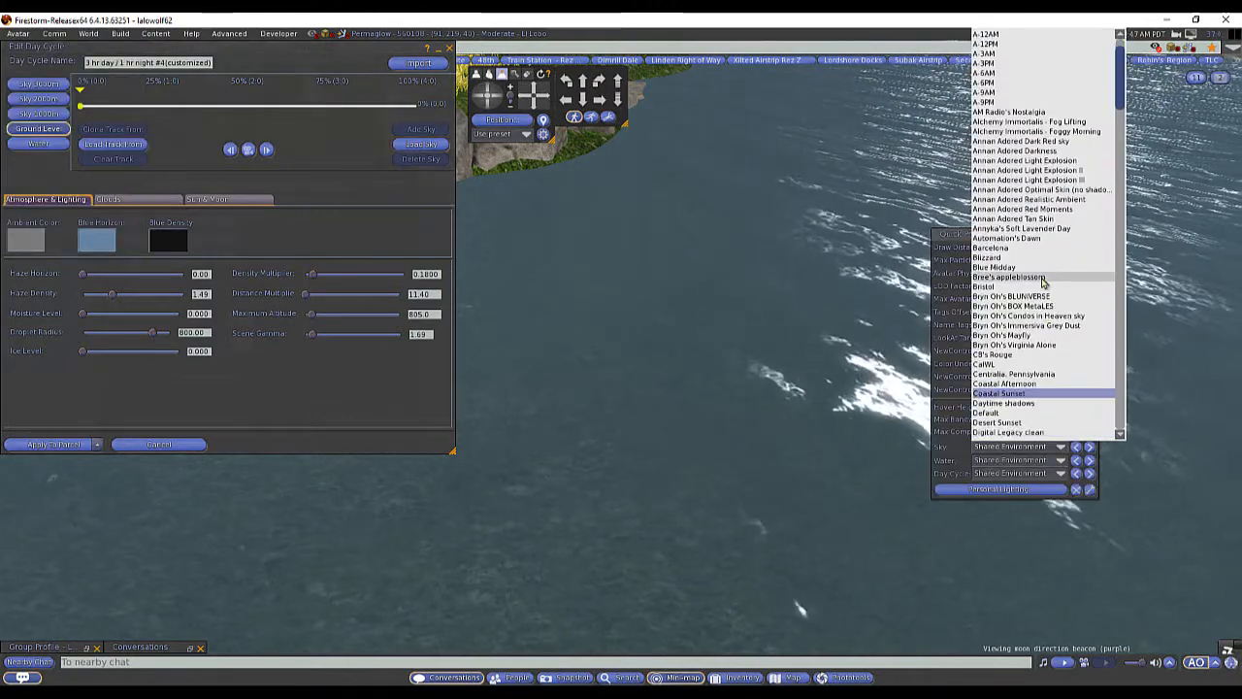
{"action": "left_click", "coordinate": [1003, 365]}
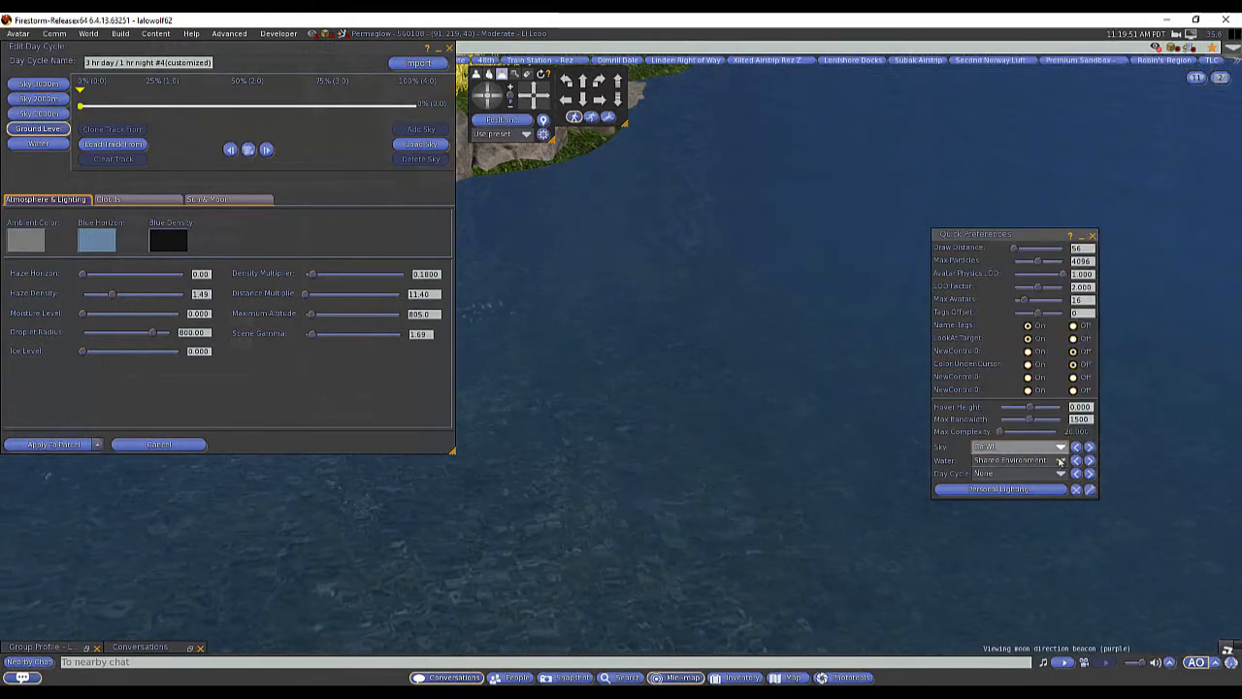
{"action": "left_click", "coordinate": [1092, 236]}
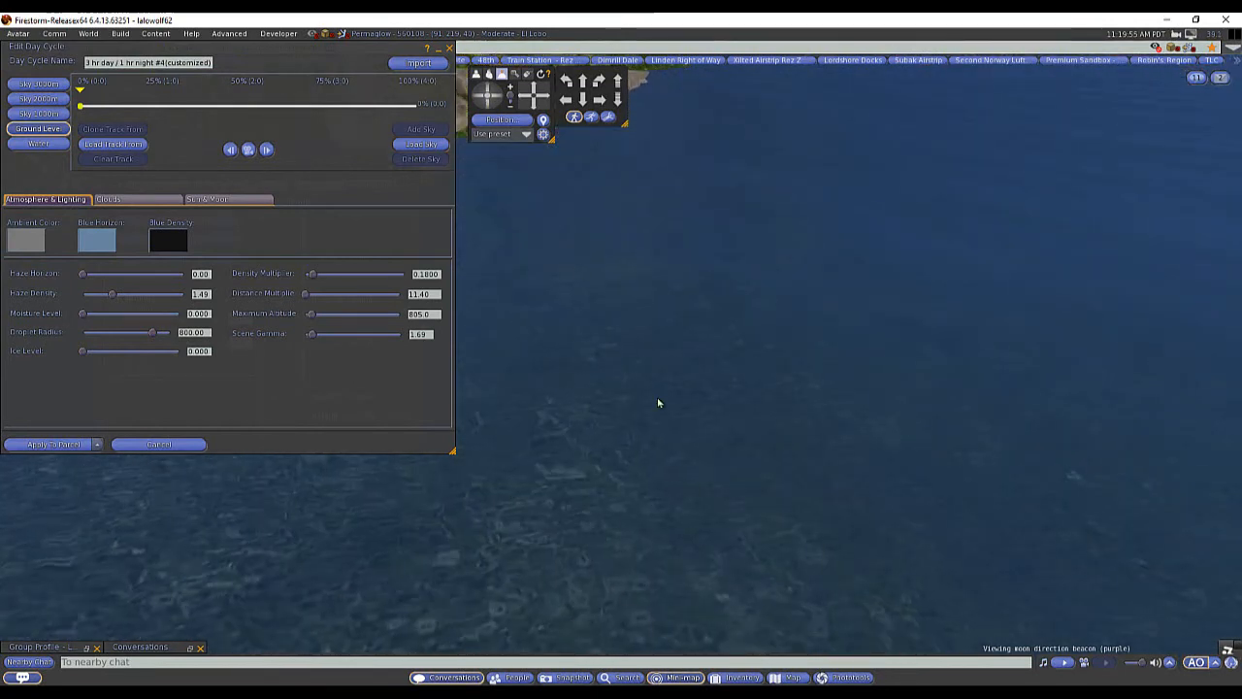
Load the CalWL sky from the Library's Environments > Skies folder into the day cycle's Ground Level track
{"action": "left_click", "coordinate": [38, 143]}
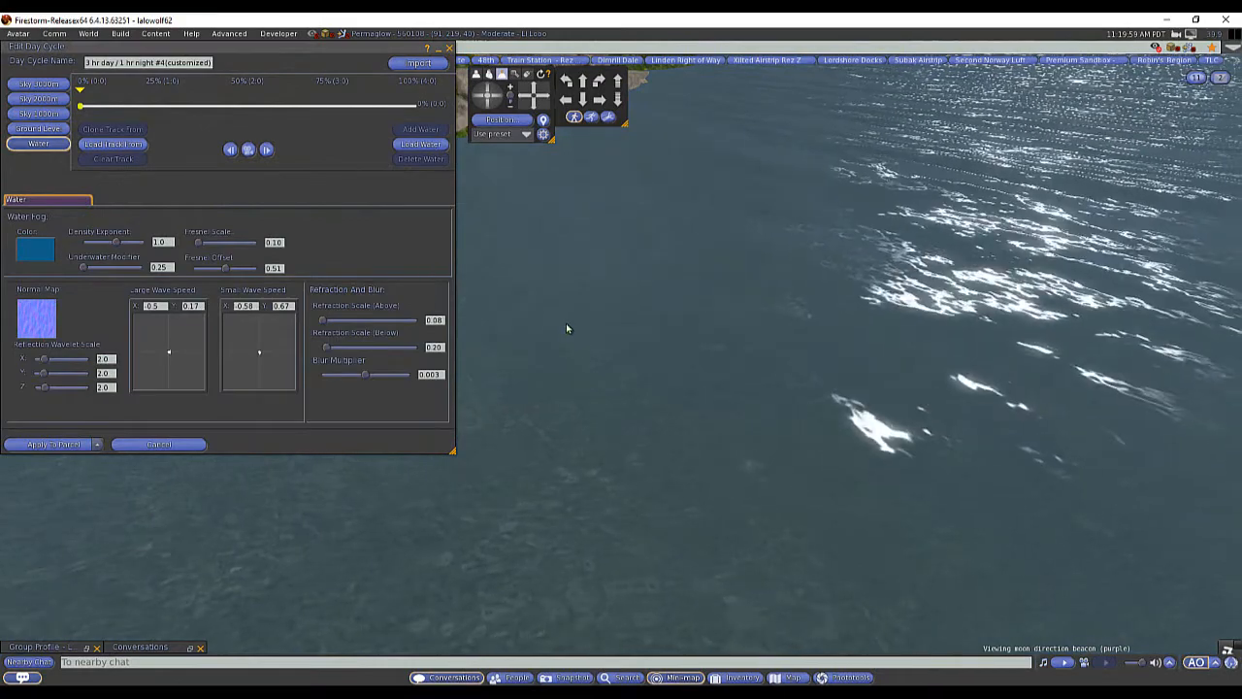
{"action": "left_click", "coordinate": [38, 129]}
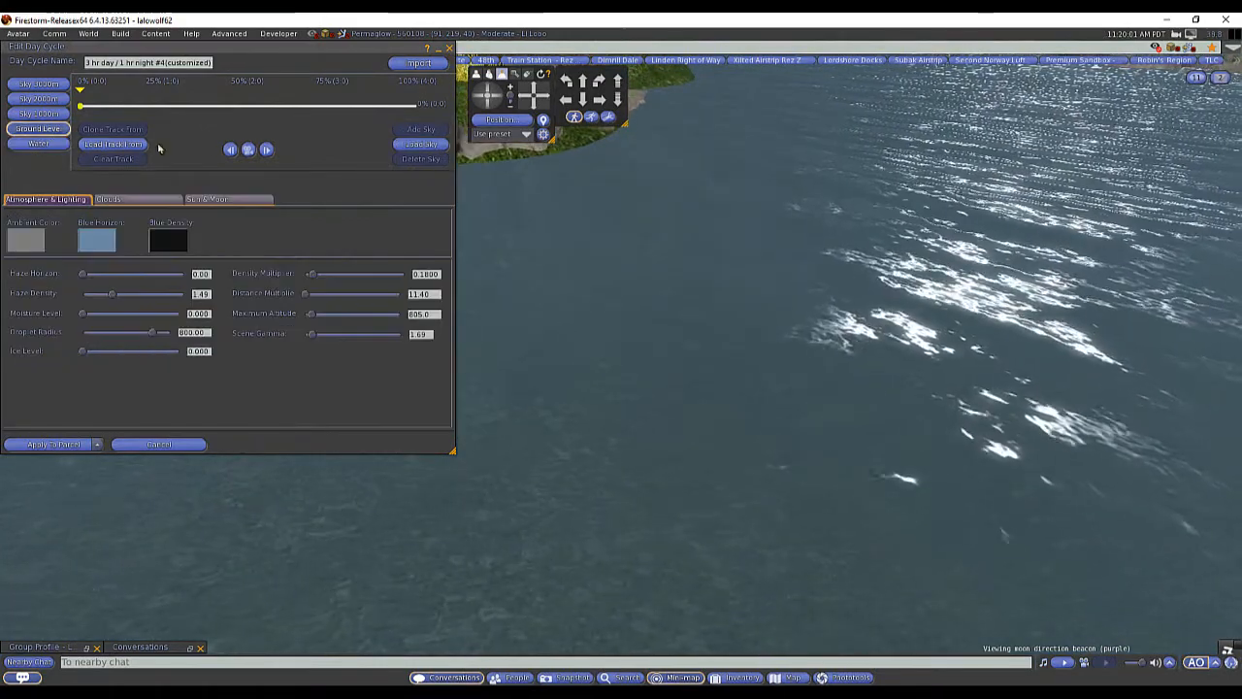
{"action": "left_click", "coordinate": [420, 143]}
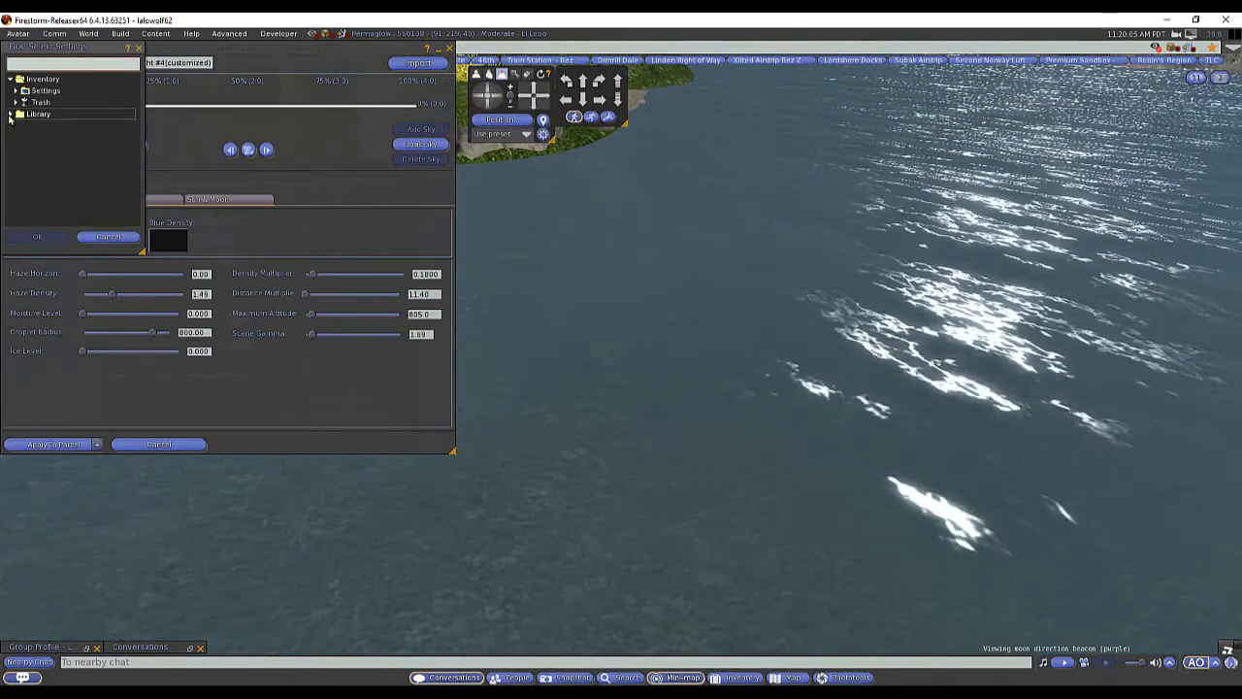
{"action": "left_click", "coordinate": [11, 115]}
{"action": "left_click", "coordinate": [16, 125]}
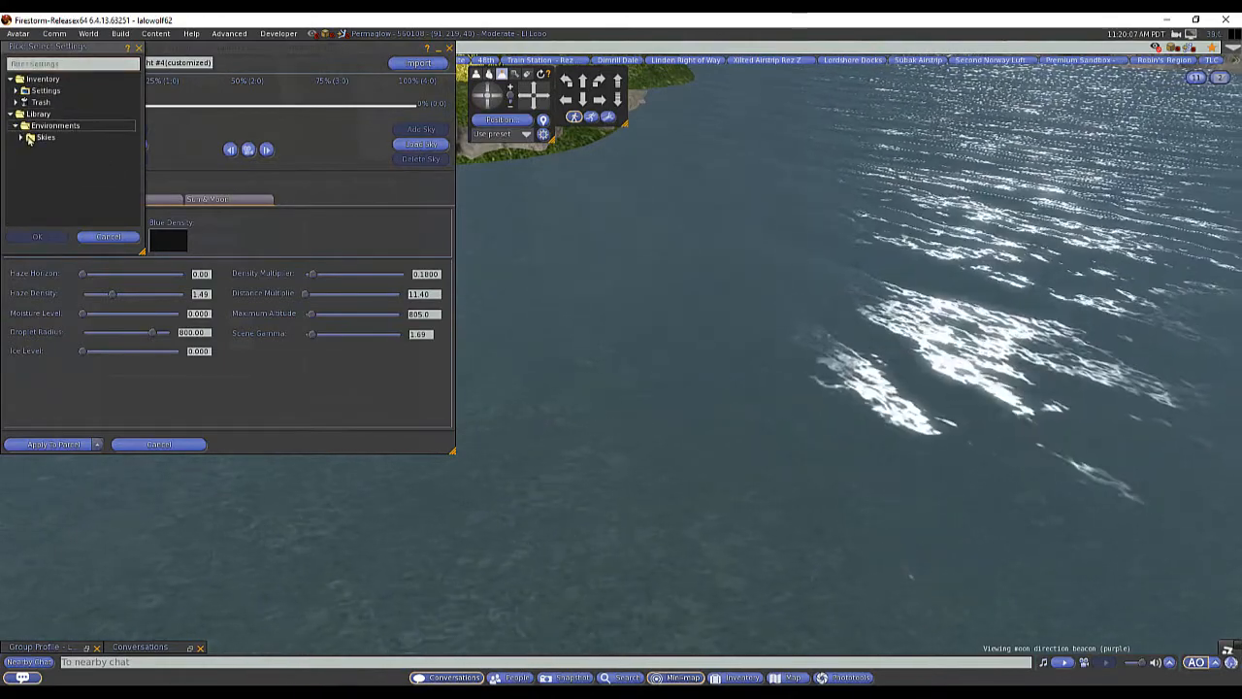
{"action": "left_click", "coordinate": [20, 138]}
{"action": "scroll", "coordinate": [93, 188], "scroll_direction": "down", "scroll_amount": 5}
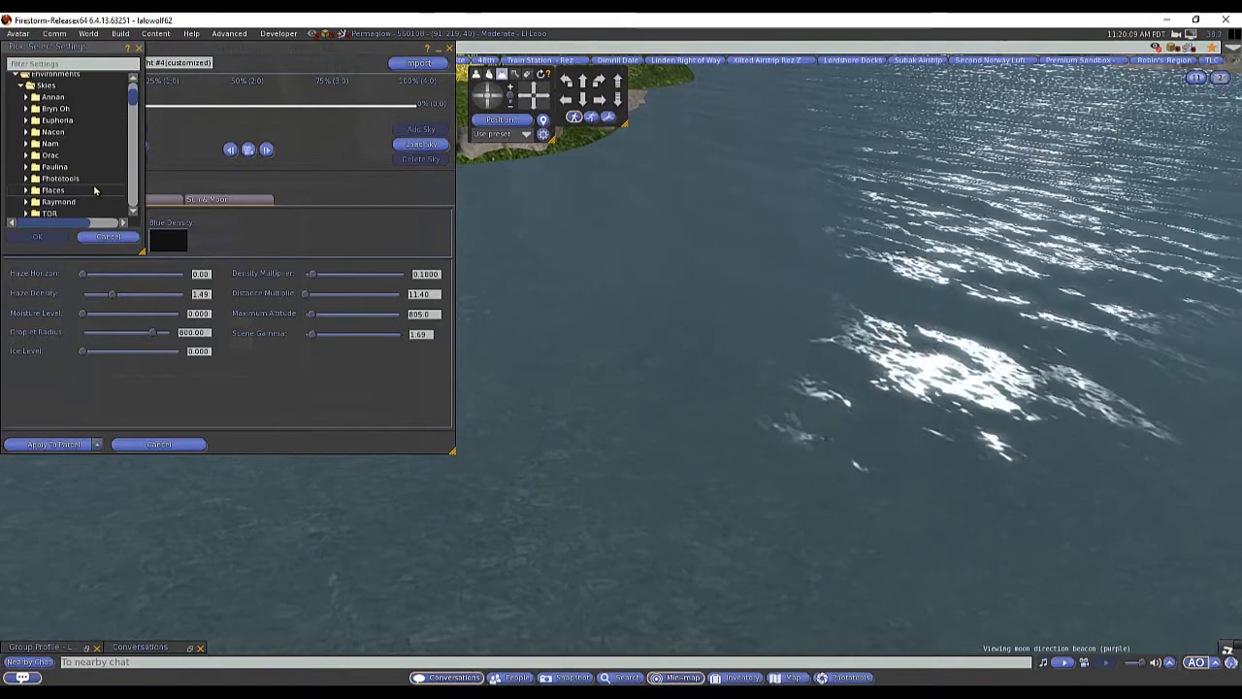
{"action": "scroll", "coordinate": [100, 191], "scroll_direction": "down", "scroll_amount": 3}
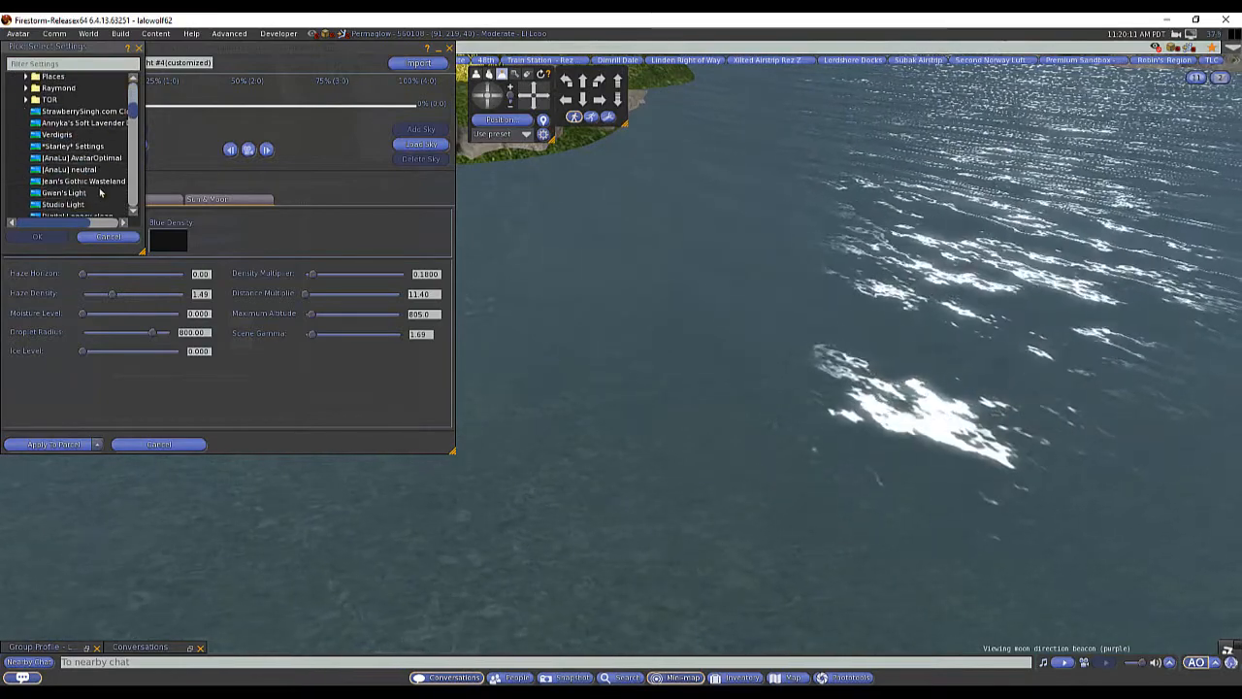
{"action": "scroll", "coordinate": [100, 191], "scroll_direction": "down", "scroll_amount": 3}
{"action": "scroll", "coordinate": [100, 192], "scroll_direction": "down", "scroll_amount": 10}
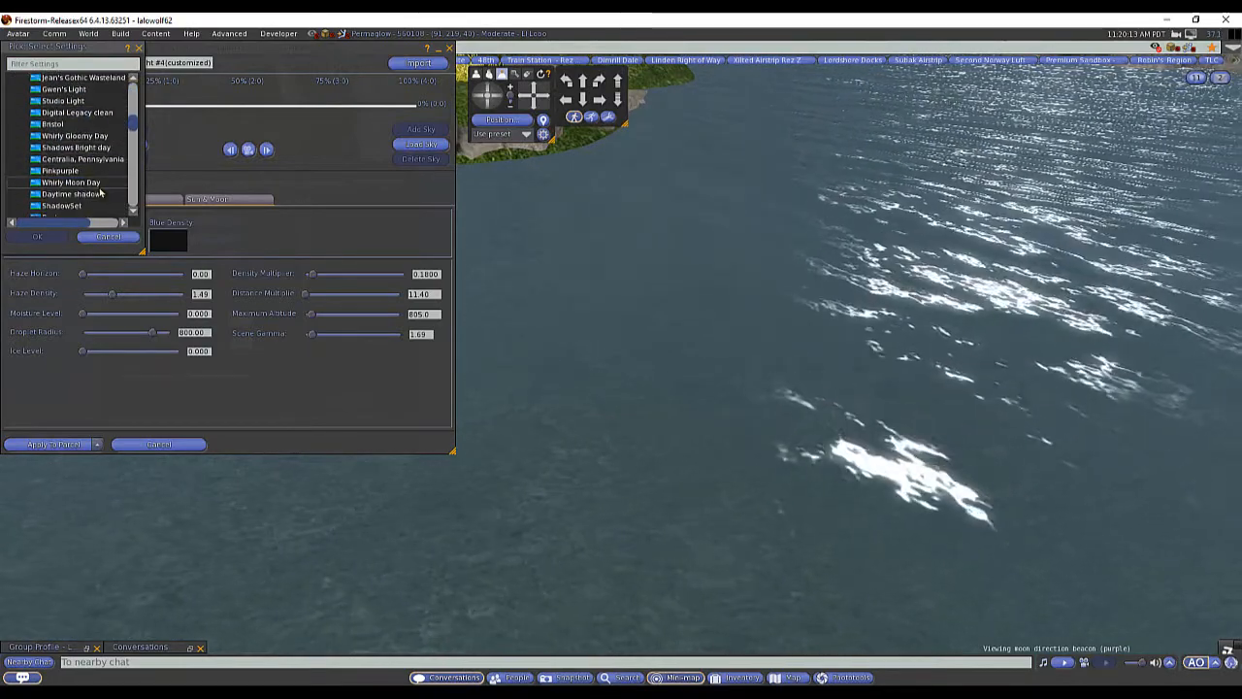
{"action": "scroll", "coordinate": [100, 192], "scroll_direction": "down", "scroll_amount": 3}
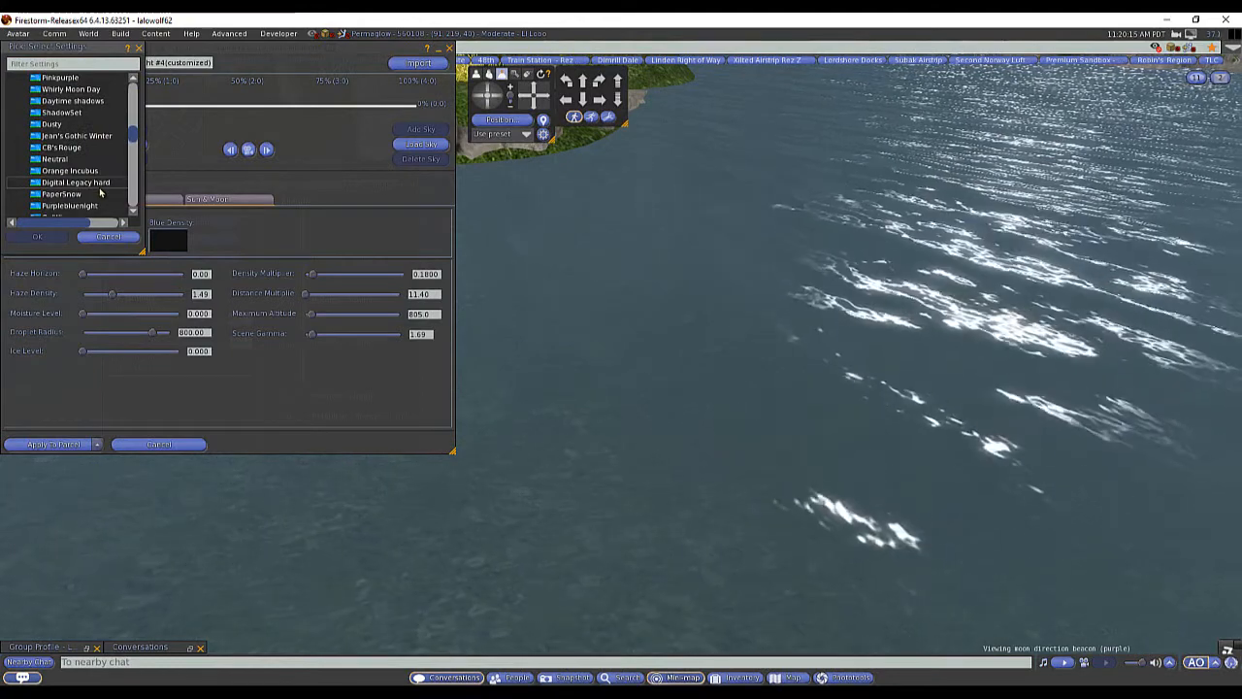
{"action": "scroll", "coordinate": [100, 192], "scroll_direction": "down", "scroll_amount": 3}
{"action": "left_click", "coordinate": [100, 187]}
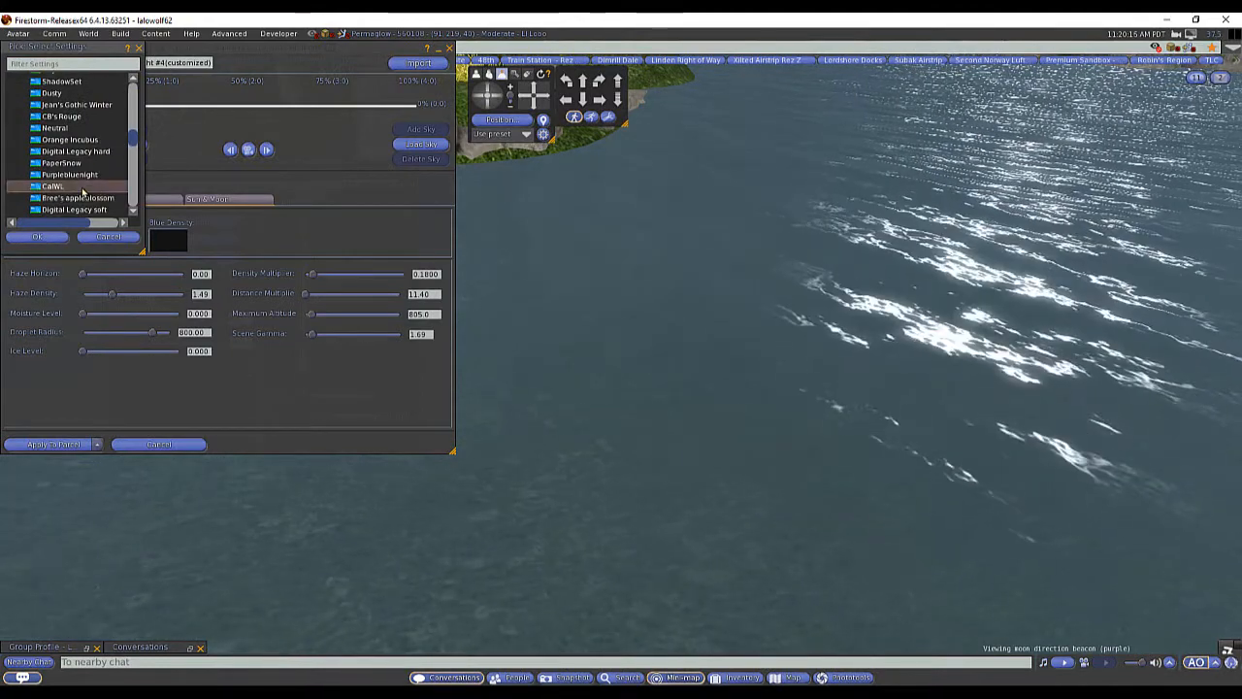
{"action": "left_click", "coordinate": [39, 238]}
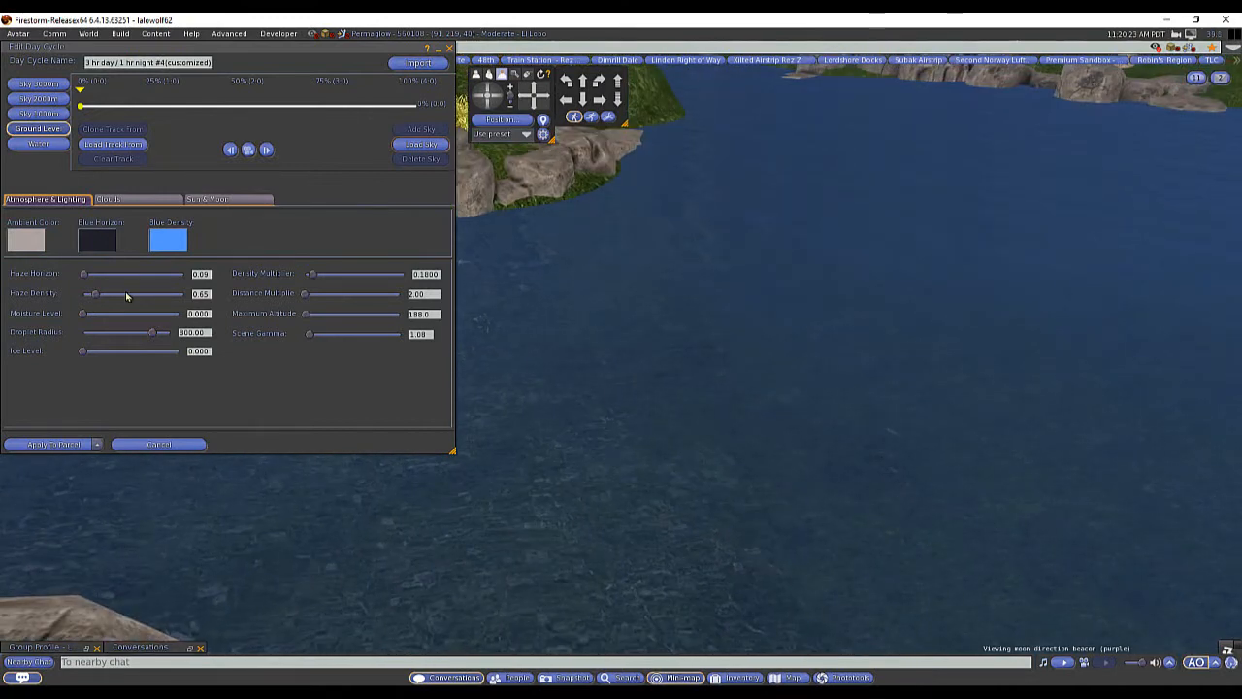
Set the Water track's fog to Density Exponent -5.0, Underwater Modifier 7.96, Fresnel Scale 0.24 and Fresnel Offset 0.61
{"action": "left_click", "coordinate": [37, 143]}
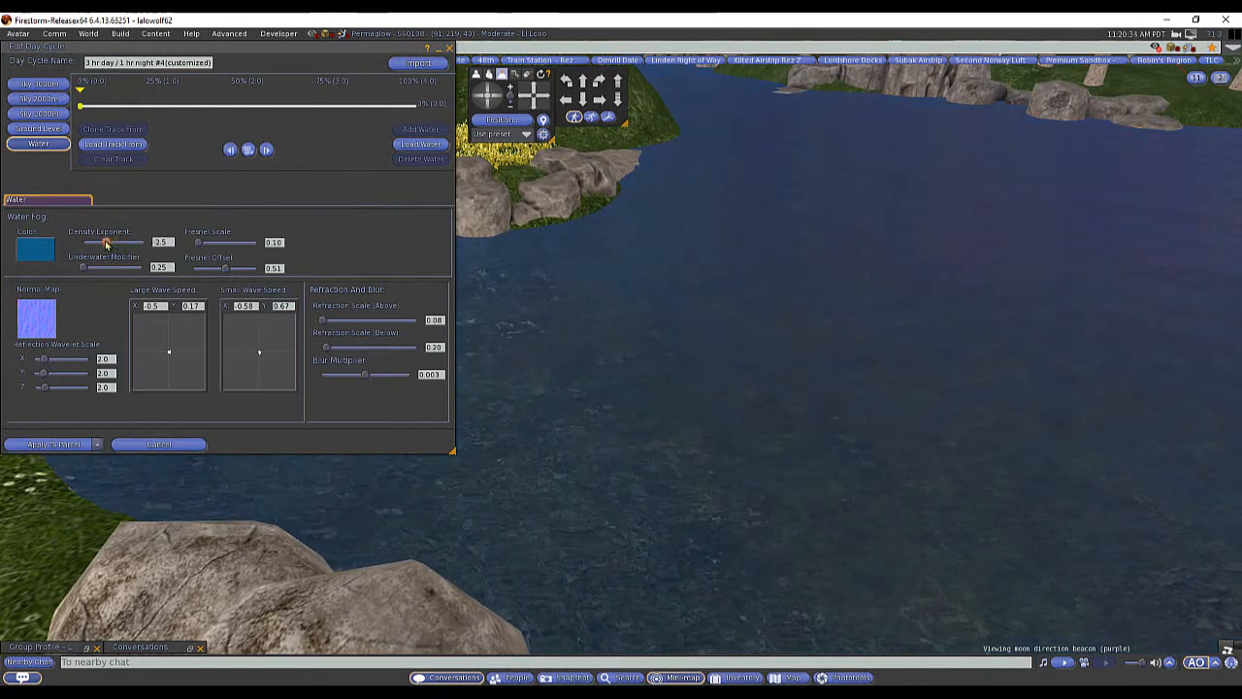
{"action": "left_click_drag", "start_coordinate": [107, 243], "coordinate": [100, 242]}
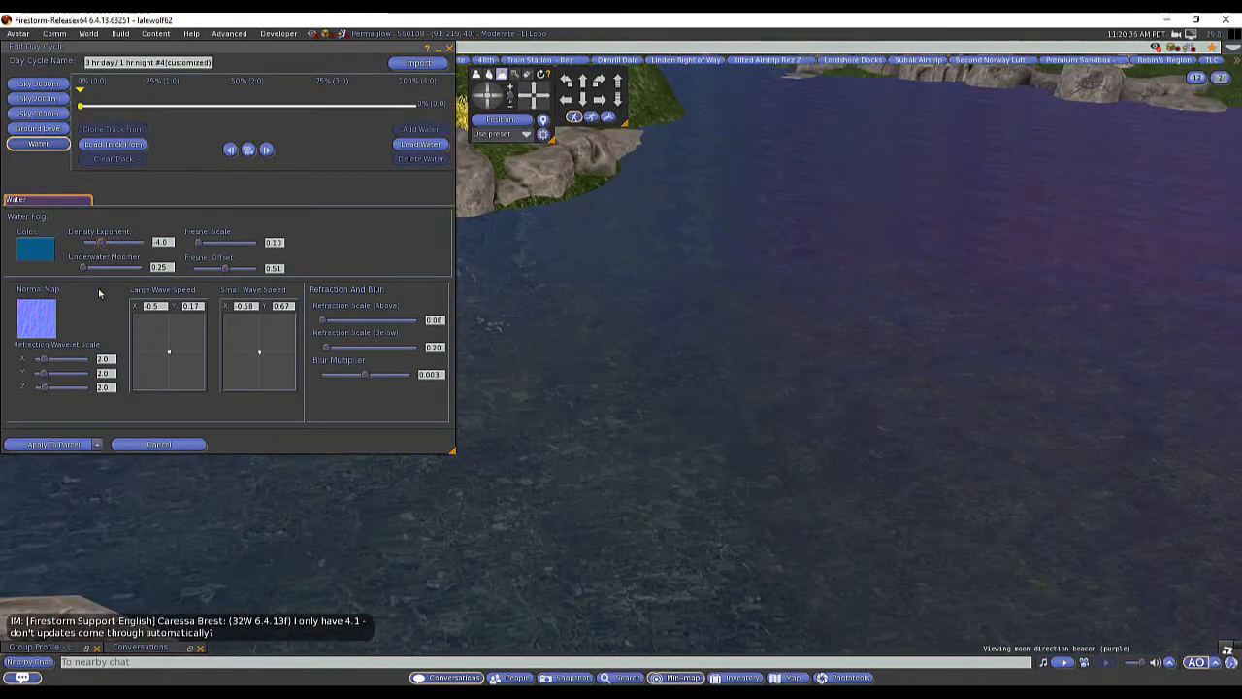
{"action": "left_click_drag", "start_coordinate": [117, 251], "coordinate": [113, 277]}
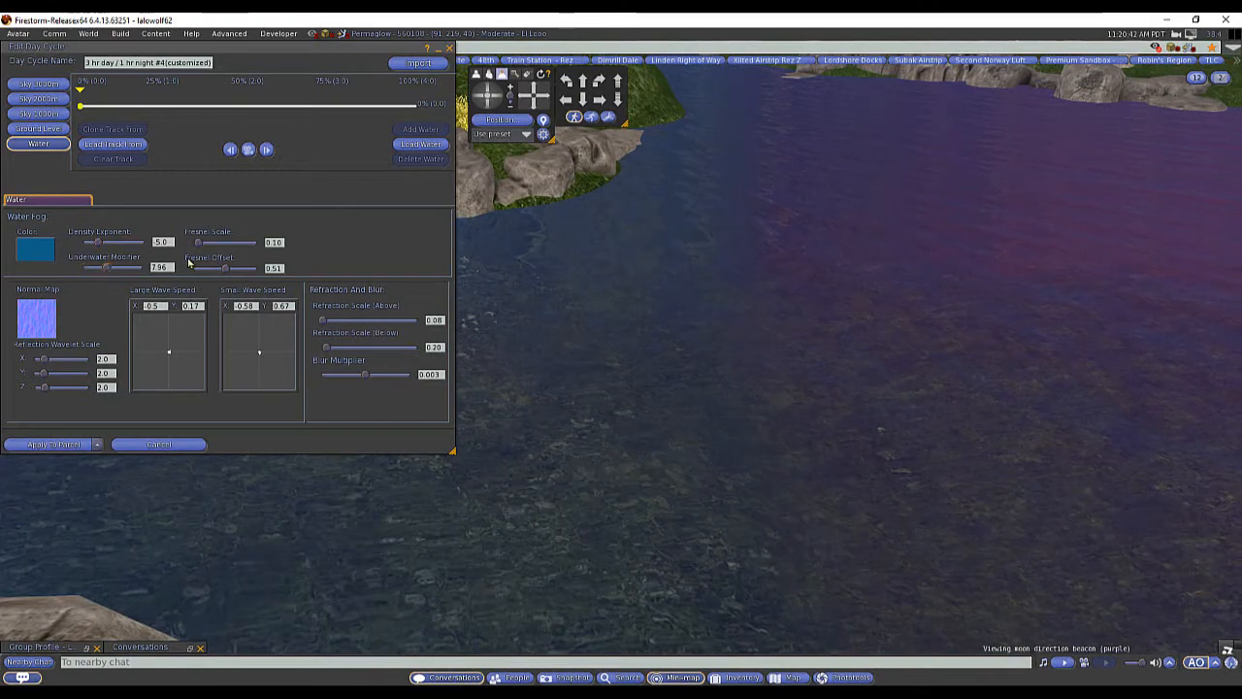
{"action": "left_click_drag", "start_coordinate": [199, 247], "coordinate": [231, 276]}
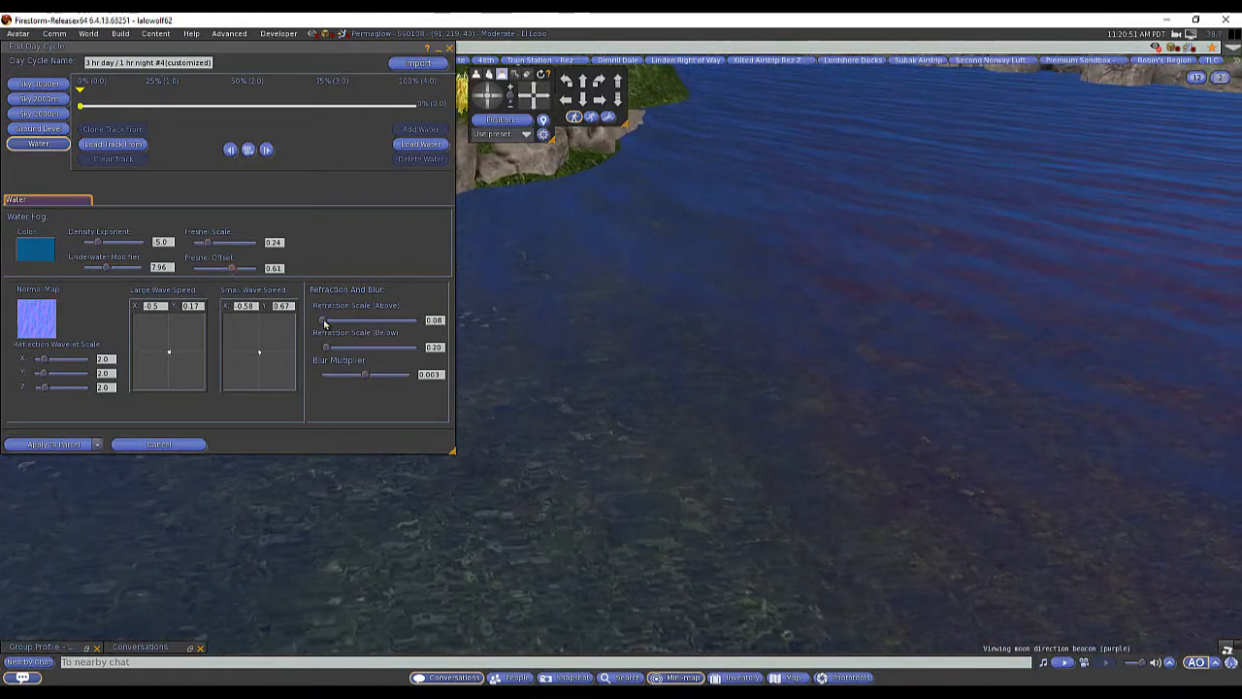
Set the water's refraction scale to 0.26 above and 0.30 below, with a Blur Multiplier of 0.284
{"action": "mouse_move", "coordinate": [326, 323]}
{"action": "left_mouse_down"}
{"action": "mouse_move", "coordinate": [362, 324]}
{"action": "mouse_move", "coordinate": [310, 328]}
{"action": "mouse_move", "coordinate": [347, 328]}
{"action": "left_mouse_up"}
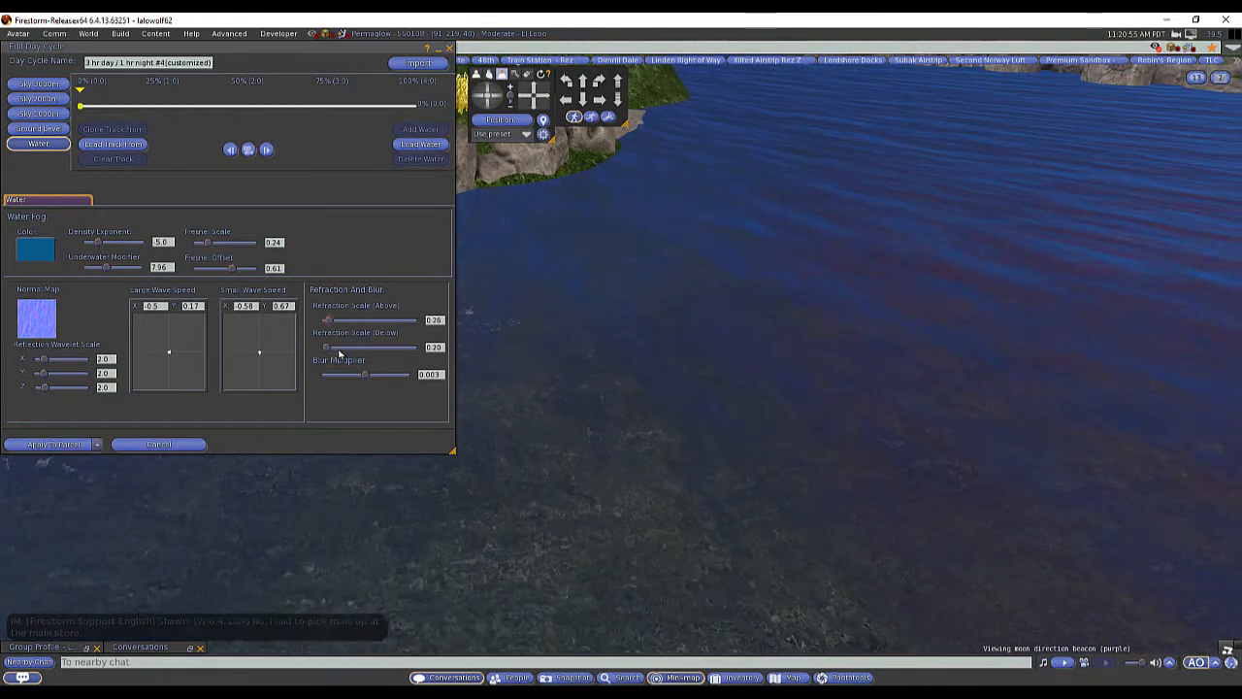
{"action": "left_click_drag", "start_coordinate": [404, 352], "coordinate": [399, 379]}
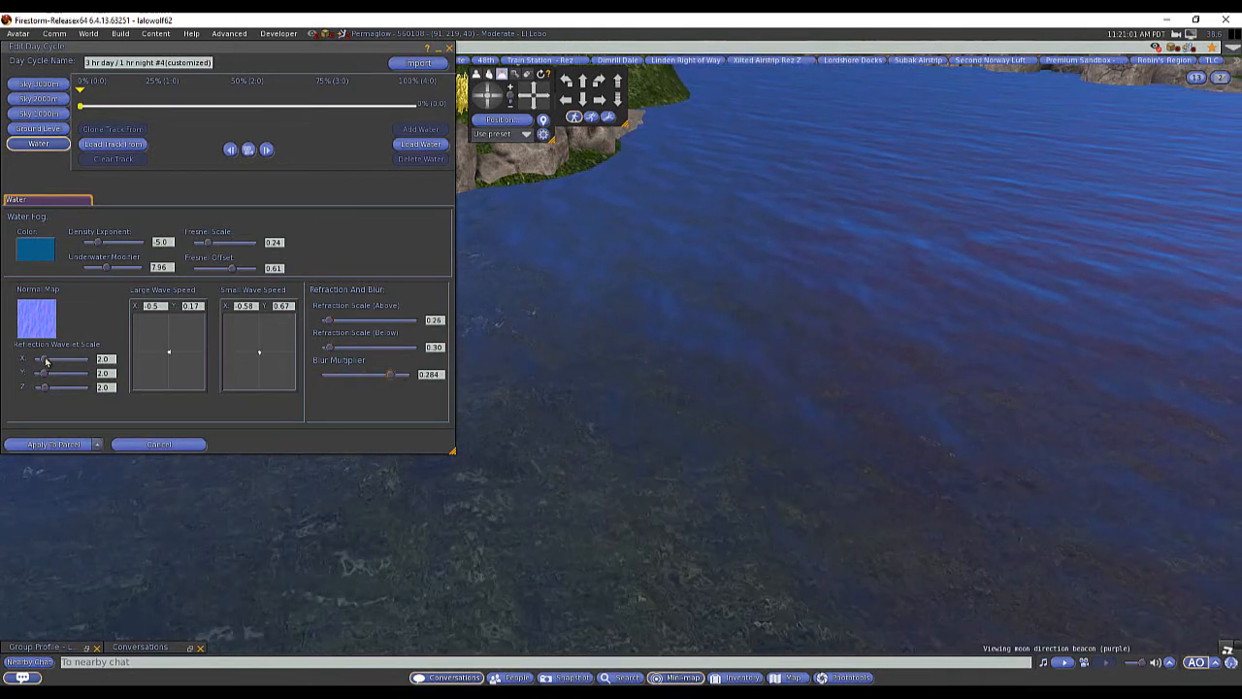
Set the water's X reflection wavelet scale to 4.5 and its Large Wave Speed to X 0.36, Y 1.34
{"action": "left_click_drag", "start_coordinate": [43, 360], "coordinate": [61, 360]}
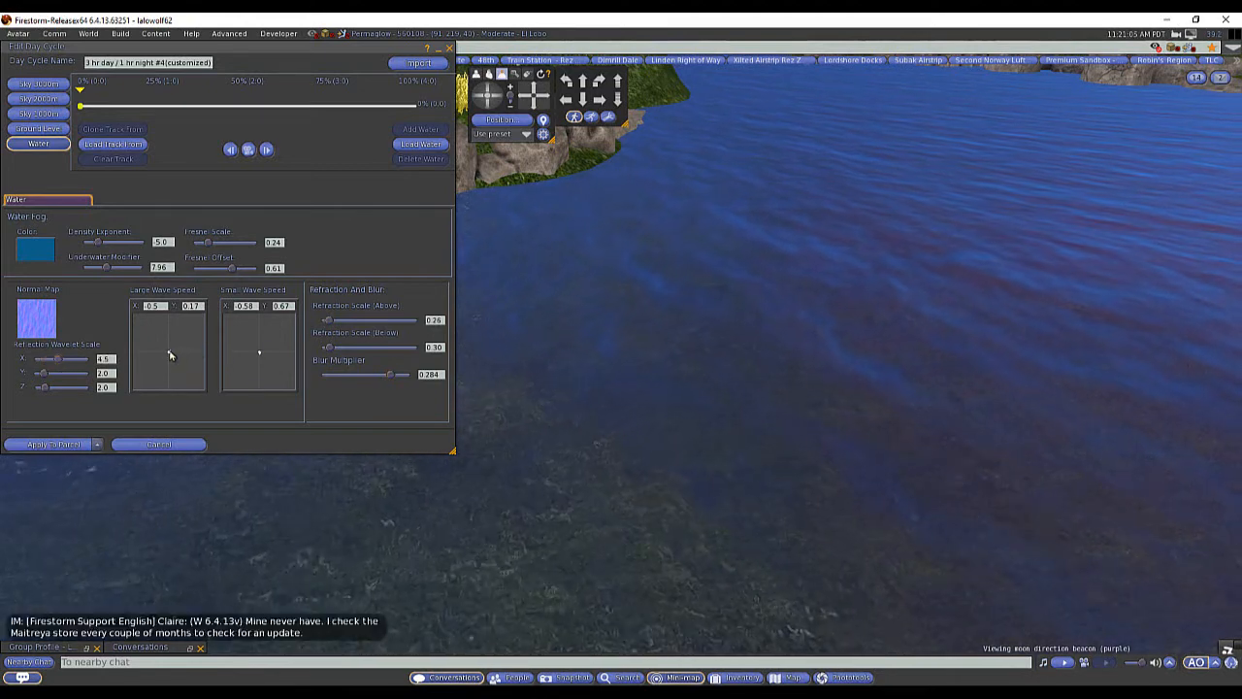
{"action": "left_click_drag", "start_coordinate": [170, 355], "coordinate": [174, 356]}
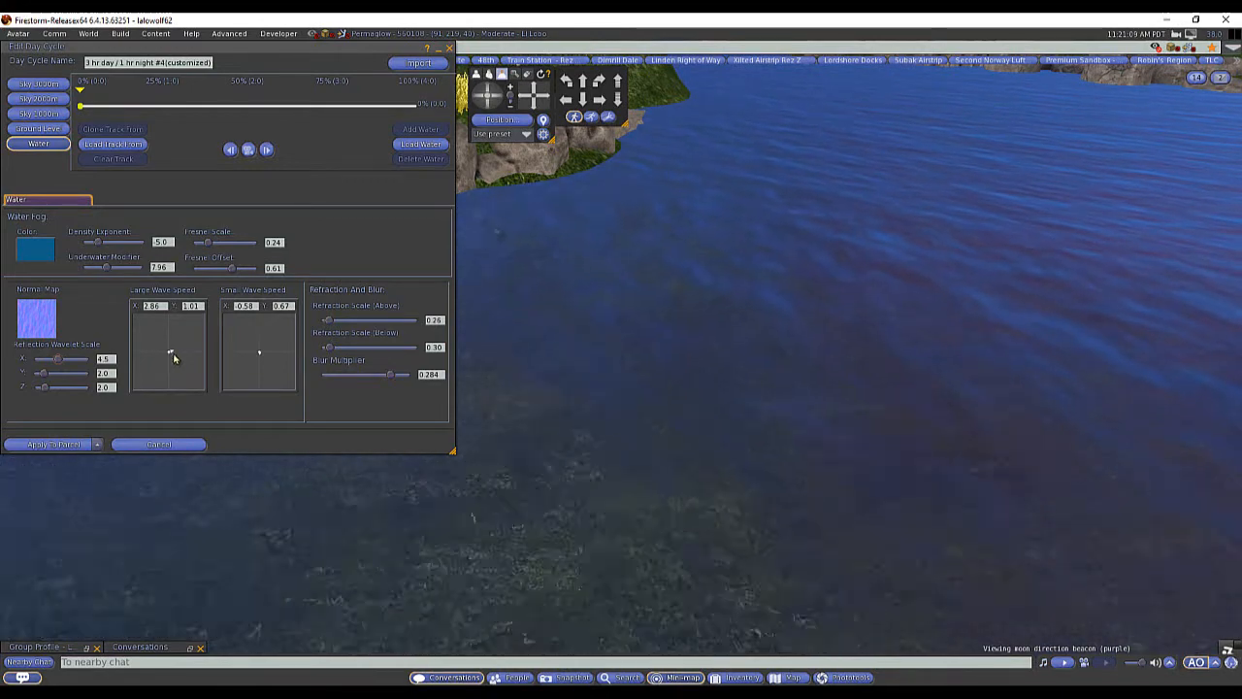
{"action": "mouse_move", "coordinate": [171, 353]}
{"action": "left_mouse_down"}
{"action": "mouse_move", "coordinate": [137, 385]}
{"action": "mouse_move", "coordinate": [175, 357]}
{"action": "mouse_move", "coordinate": [166, 352]}
{"action": "left_mouse_up"}
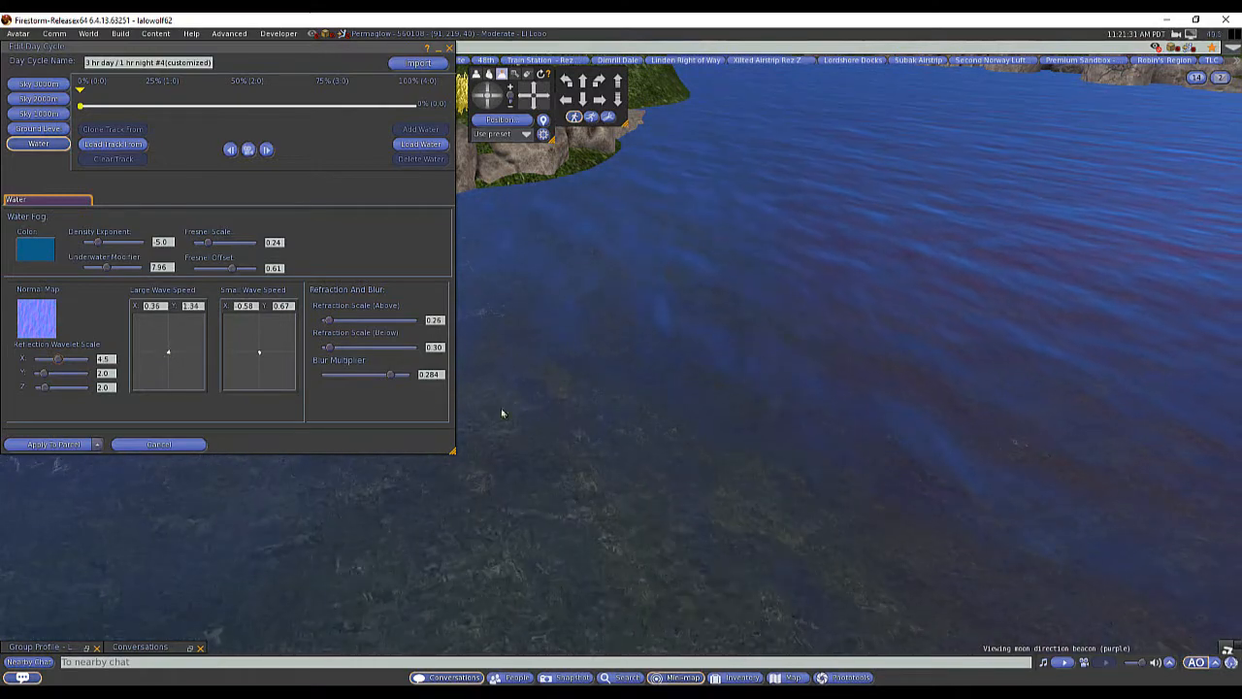
{"action": "scroll", "coordinate": [631, 401], "scroll_direction": "down", "scroll_amount": 5}
{"action": "scroll", "coordinate": [632, 401], "scroll_direction": "up", "scroll_amount": 4}
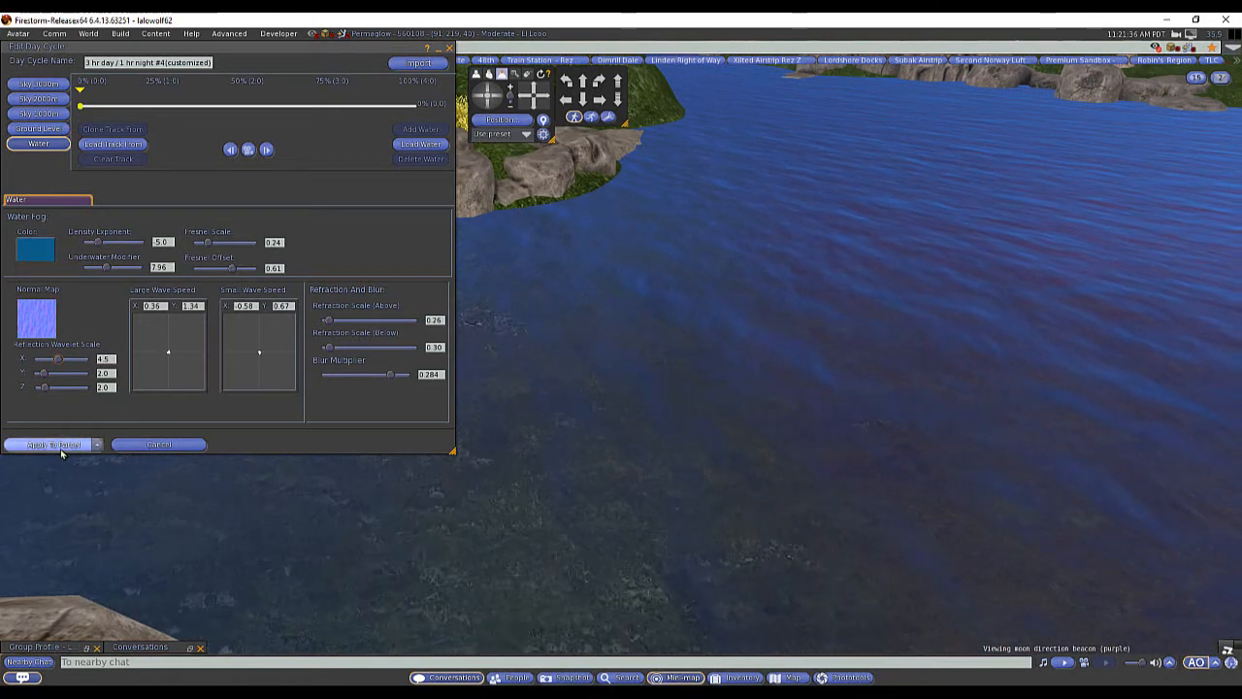
Switch the day cycle's save option to Save As and rename the cycle "day setting number 1"
{"action": "left_click", "coordinate": [98, 446]}
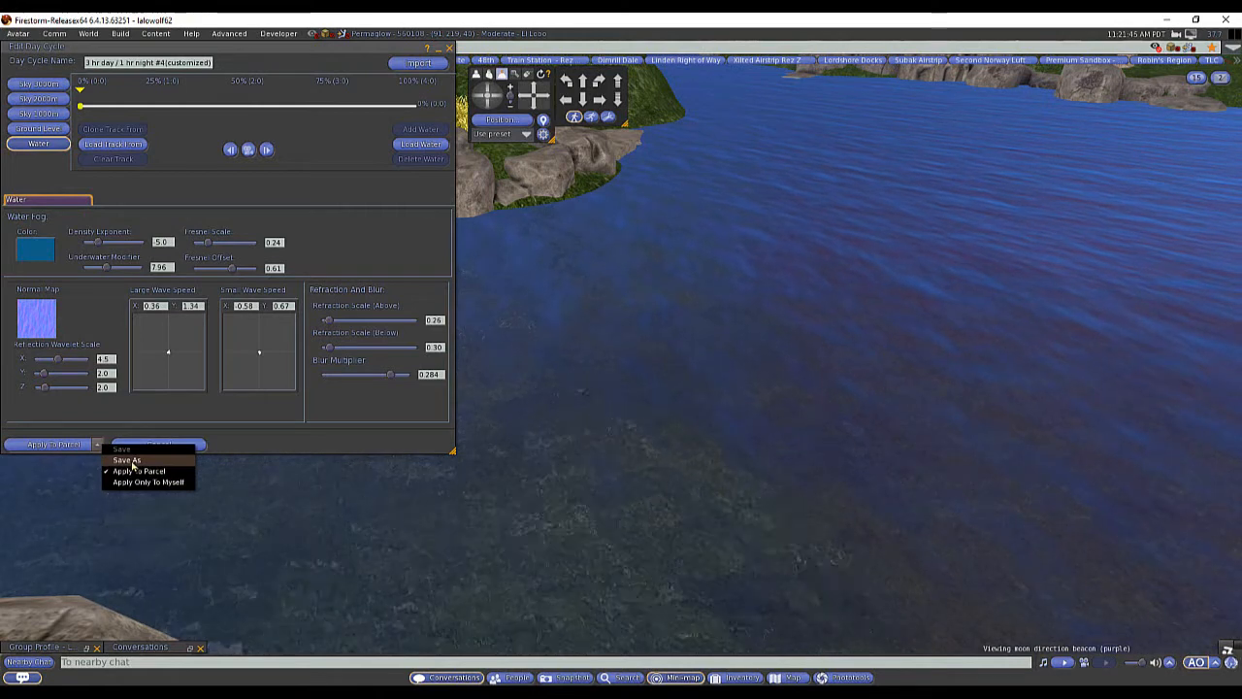
{"action": "left_click", "coordinate": [133, 462]}
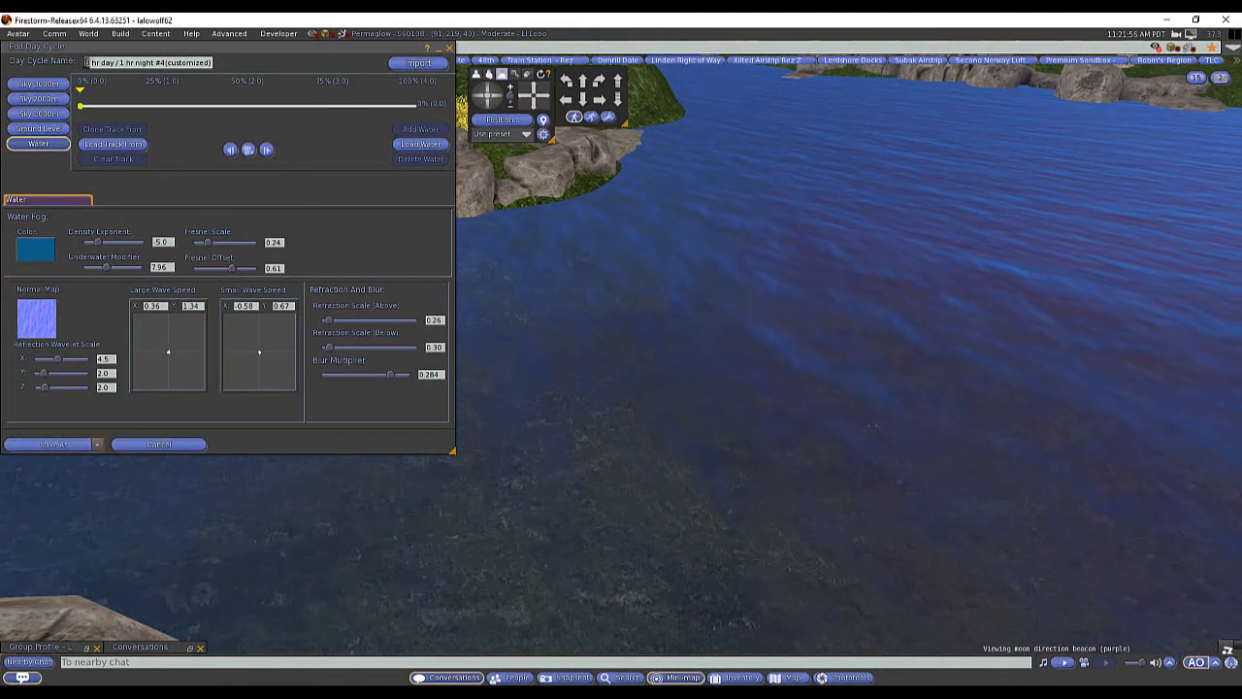
{"action": "left_click_drag", "start_coordinate": [85, 62], "coordinate": [274, 62]}
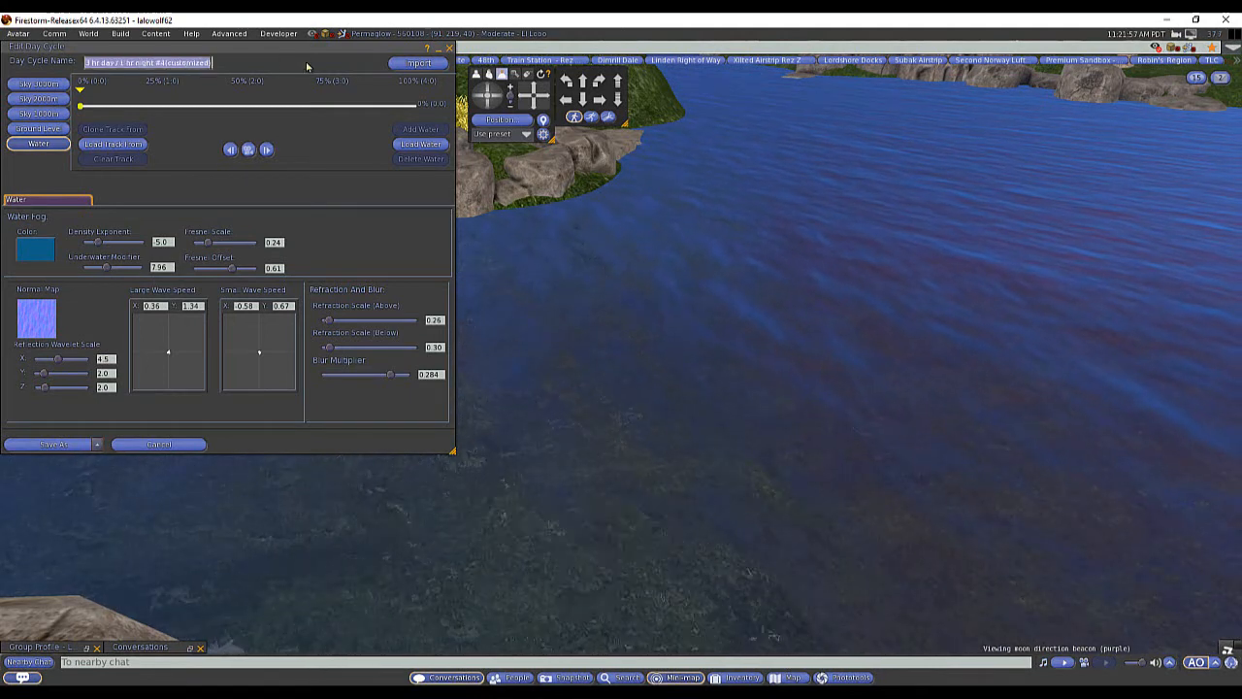
{"action": "key", "text": "BackSpace"}
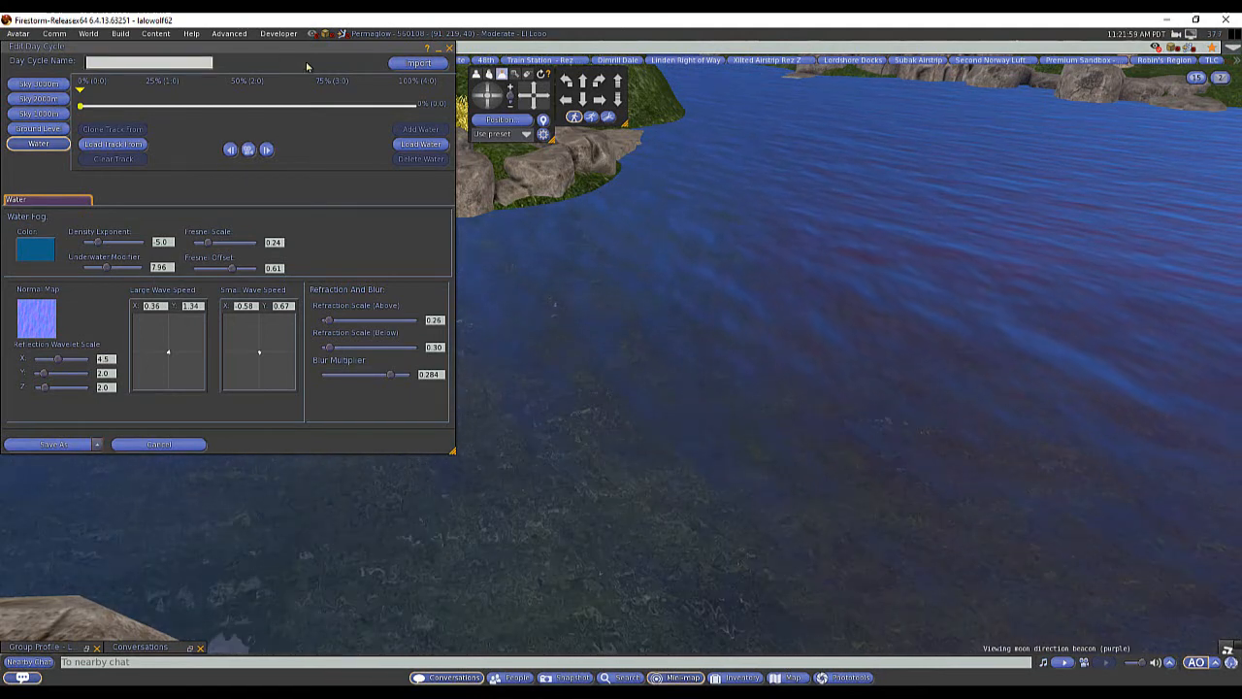
{"action": "type", "text": "da"}
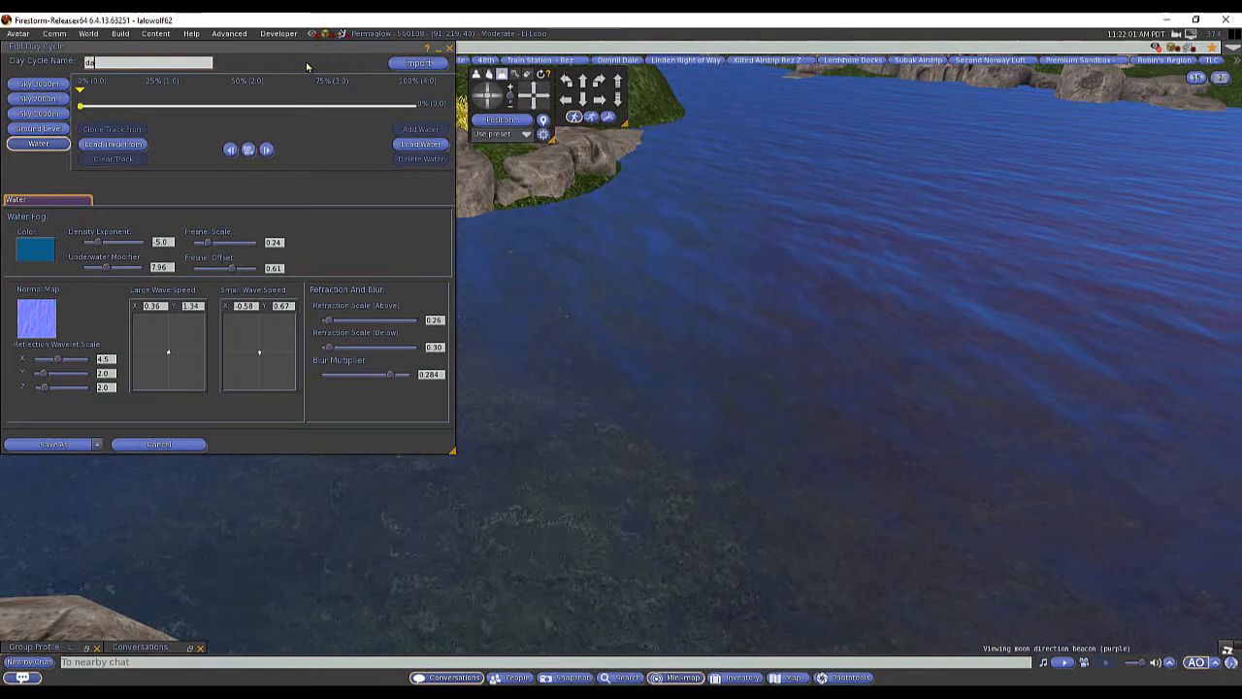
{"action": "type", "text": "y sett"}
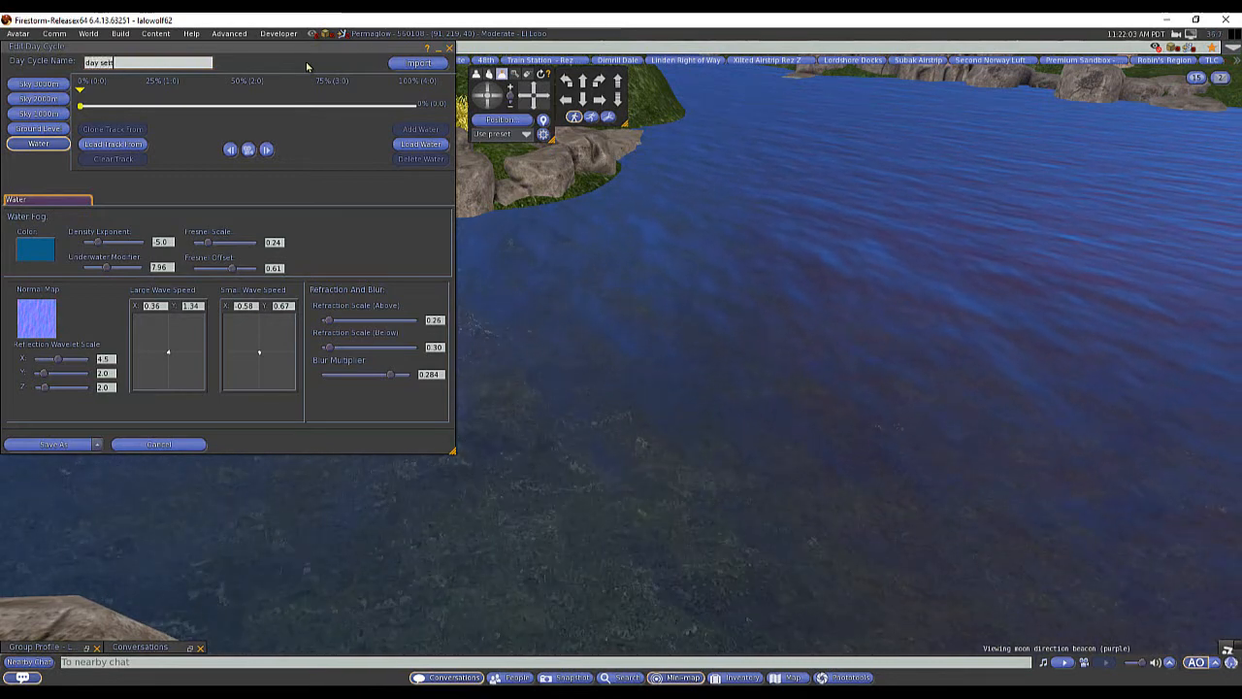
{"action": "type", "text": "ing number 1"}
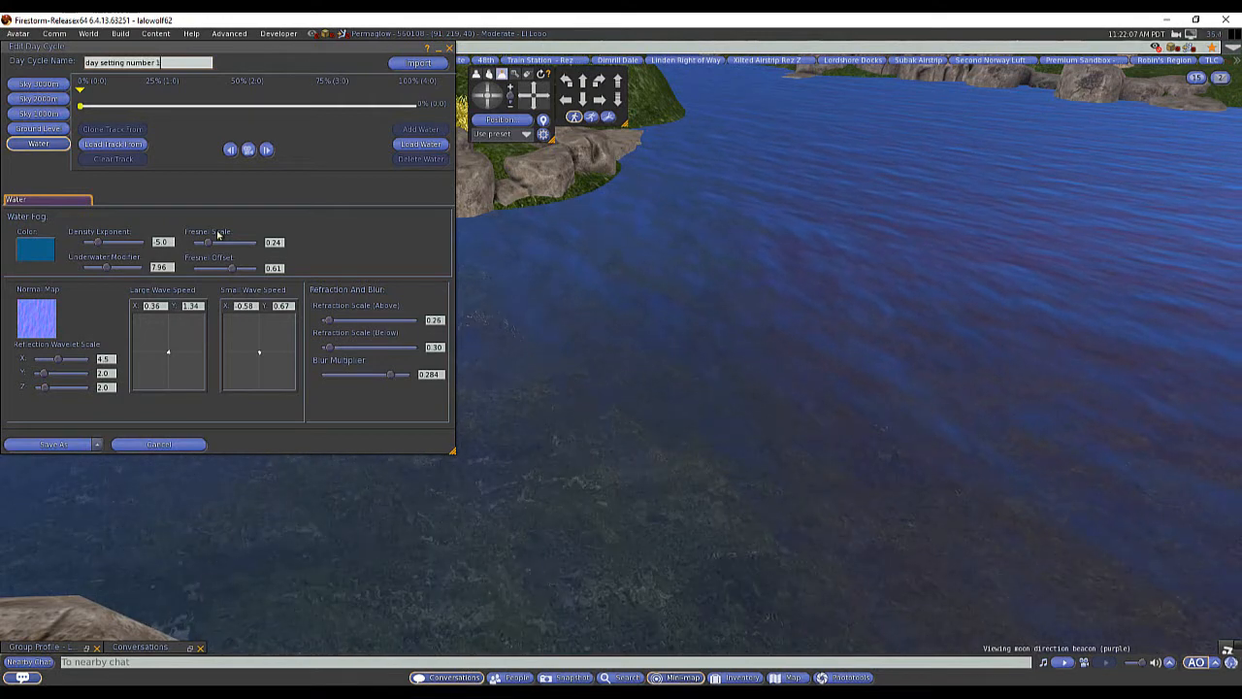
{"action": "left_click", "coordinate": [54, 132]}
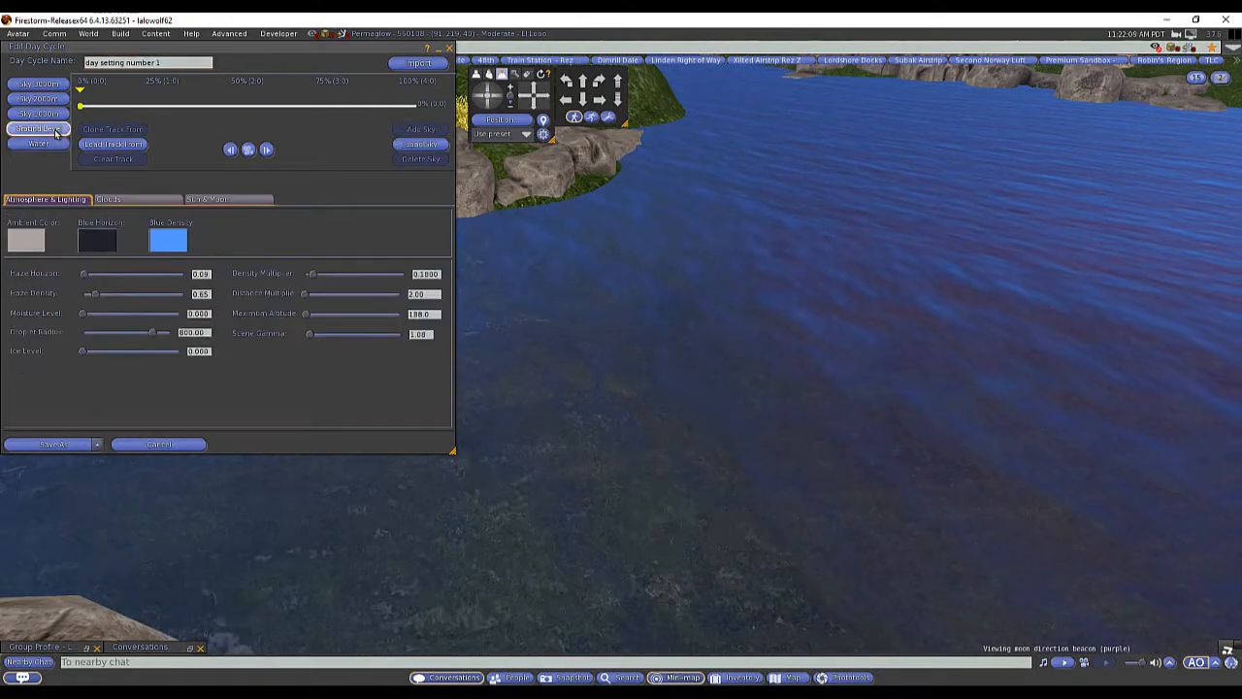
{"action": "left_click", "coordinate": [416, 147]}
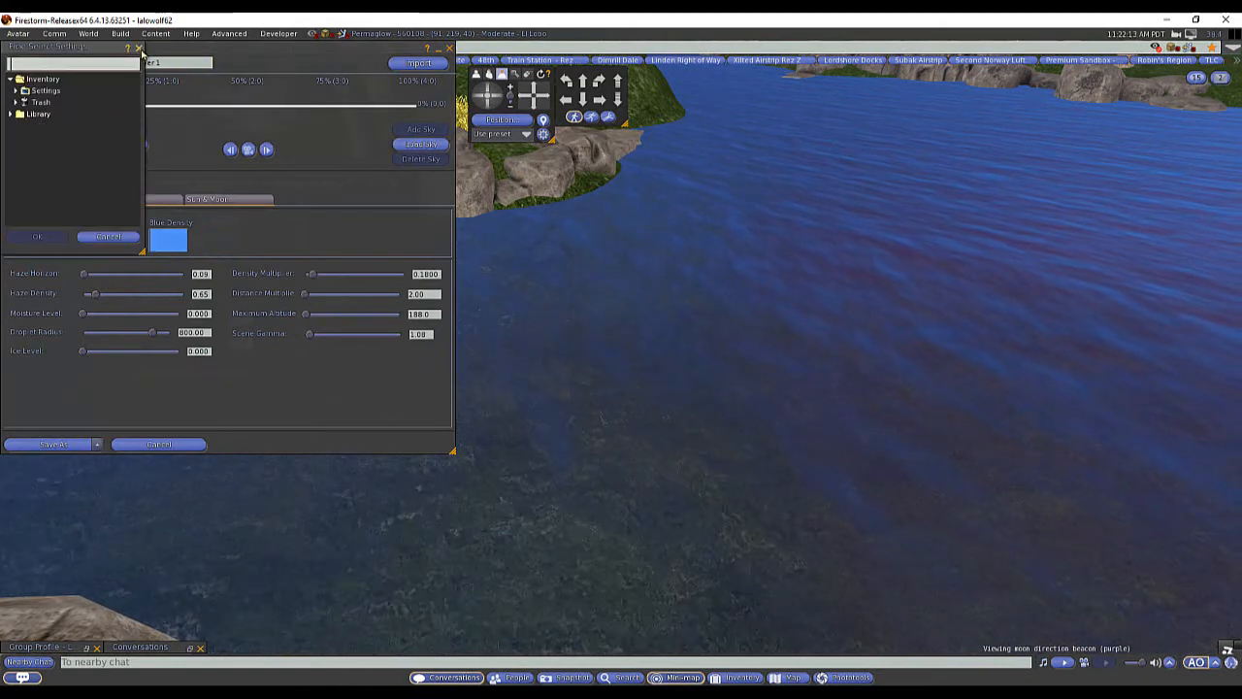
{"action": "left_click", "coordinate": [139, 47]}
{"action": "left_click", "coordinate": [39, 144]}
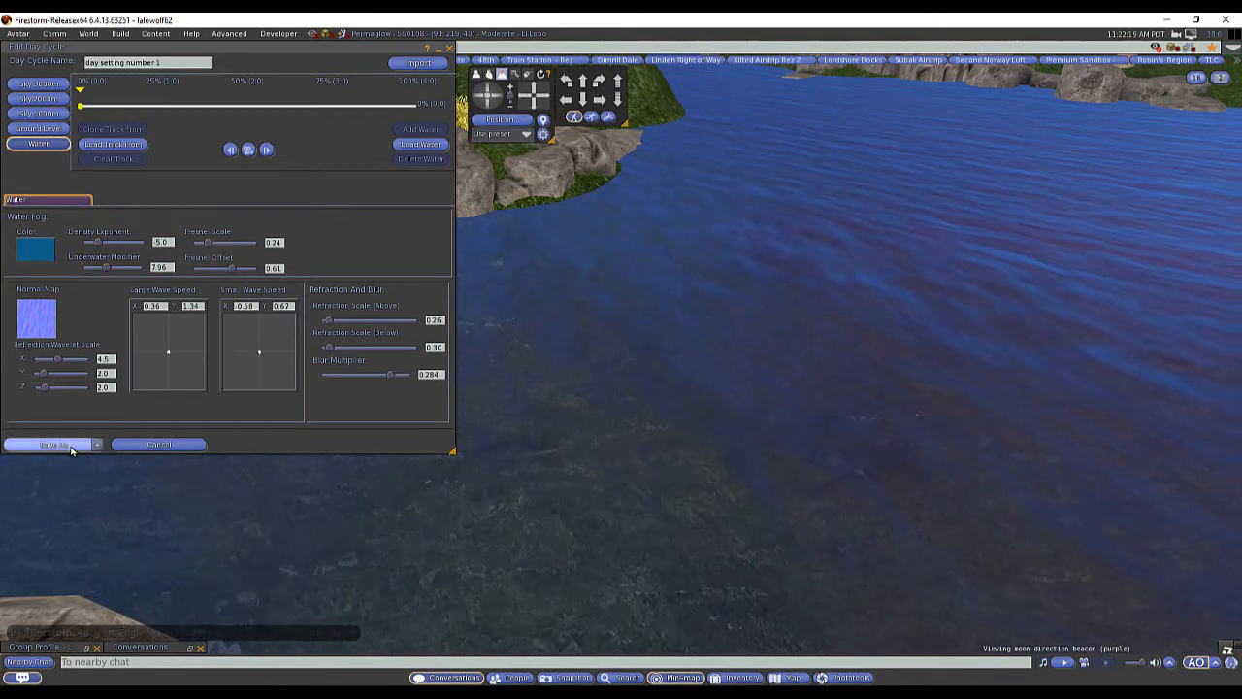
Try to save the environment settings as "day setting number 1", without the "(new)" suffix
{"action": "left_click", "coordinate": [70, 447]}
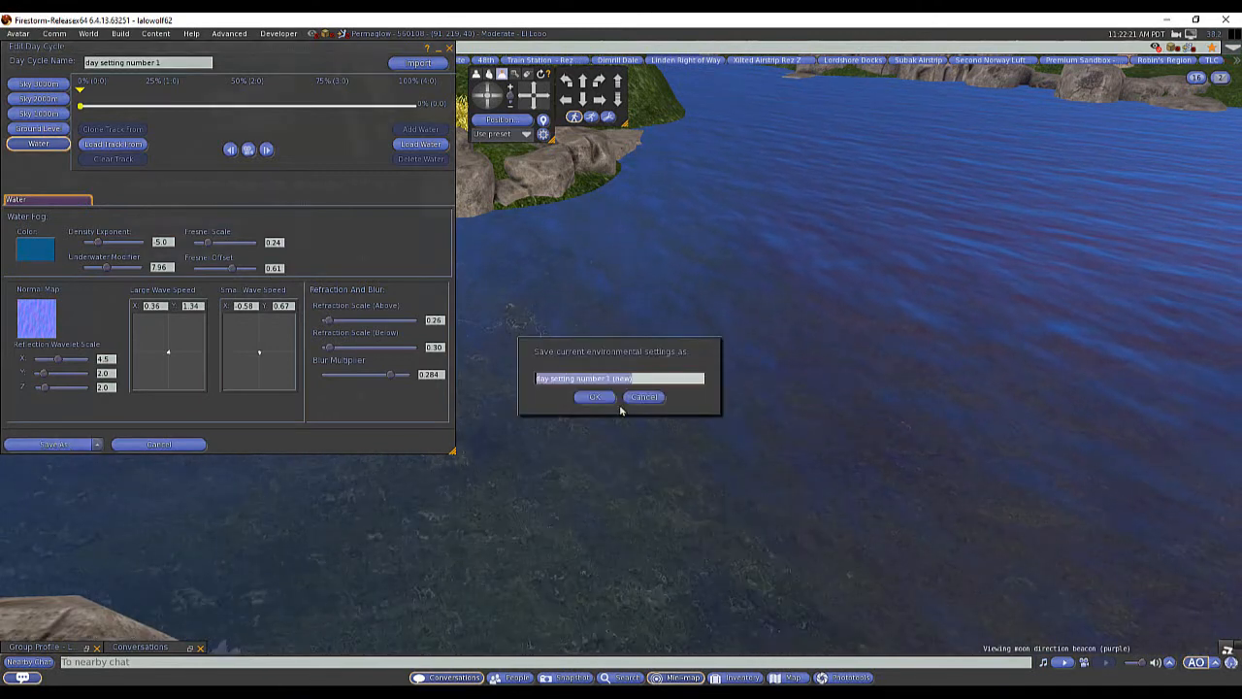
{"action": "left_click", "coordinate": [636, 379]}
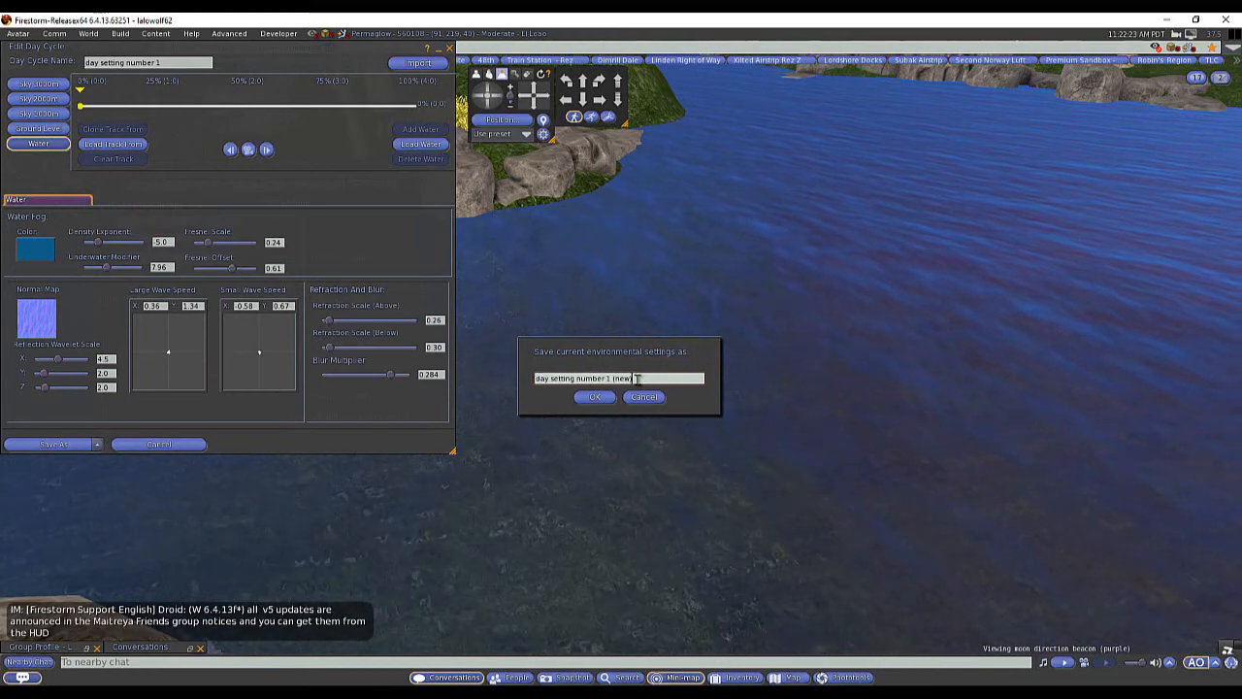
{"action": "key", "text": "BackSpace"}
{"action": "key", "text": "BackSpace"}
{"action": "key", "text": "BackSpace"}
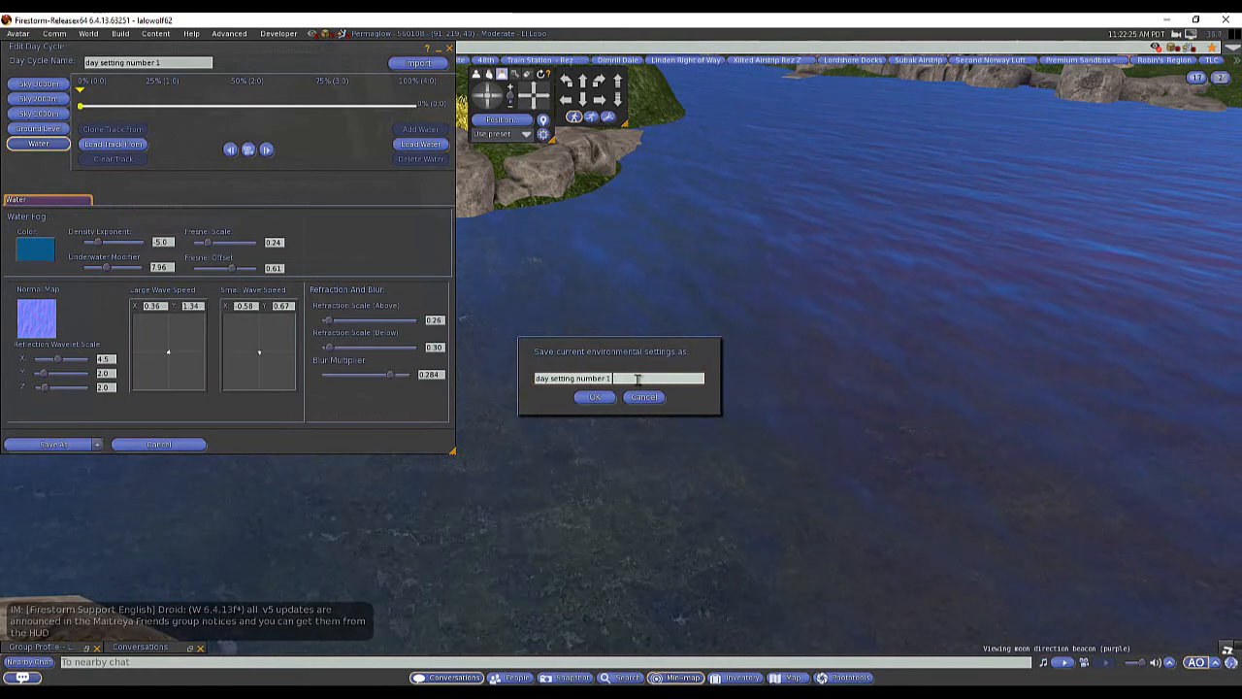
{"action": "left_click", "coordinate": [646, 397]}
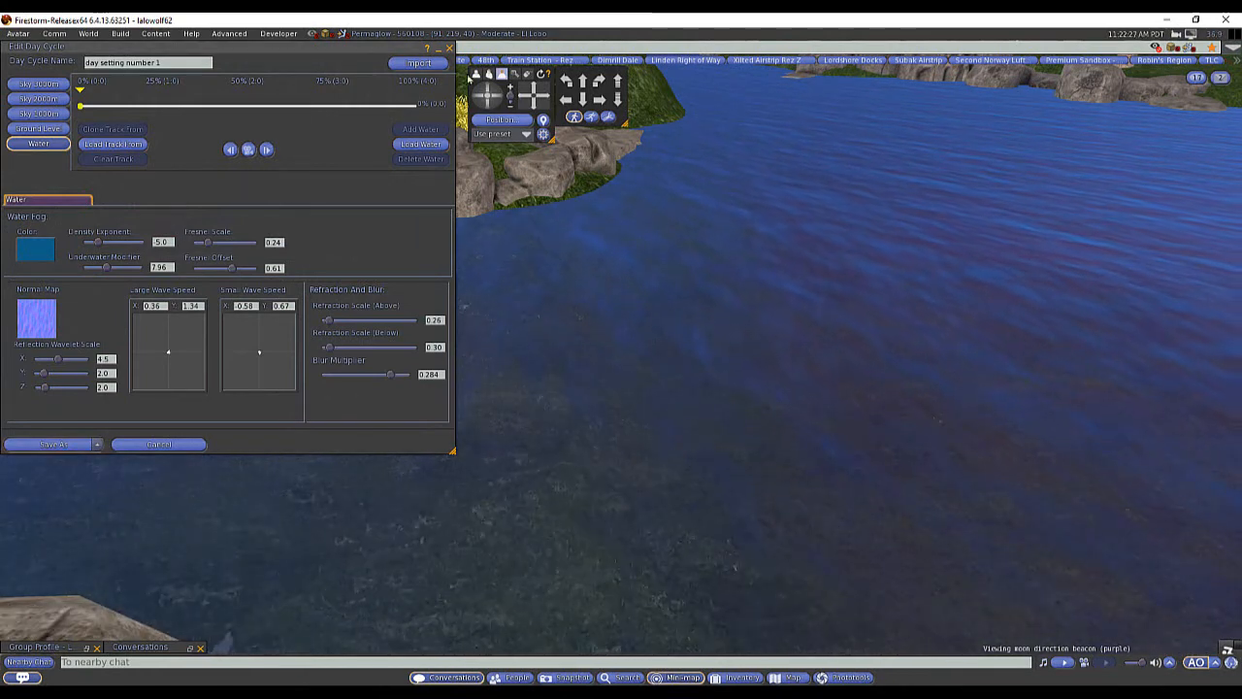
Close the day cycle editor, discarding its changes, and close the land settings
{"action": "left_click", "coordinate": [448, 49]}
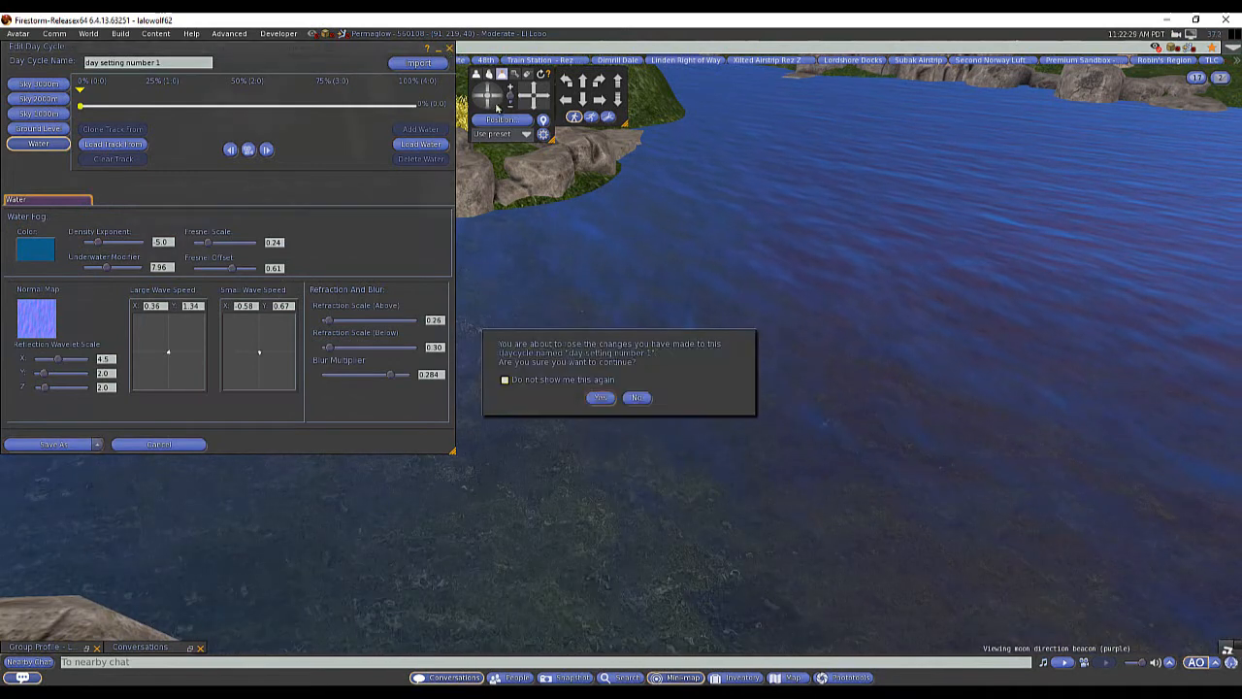
{"action": "left_click", "coordinate": [601, 398]}
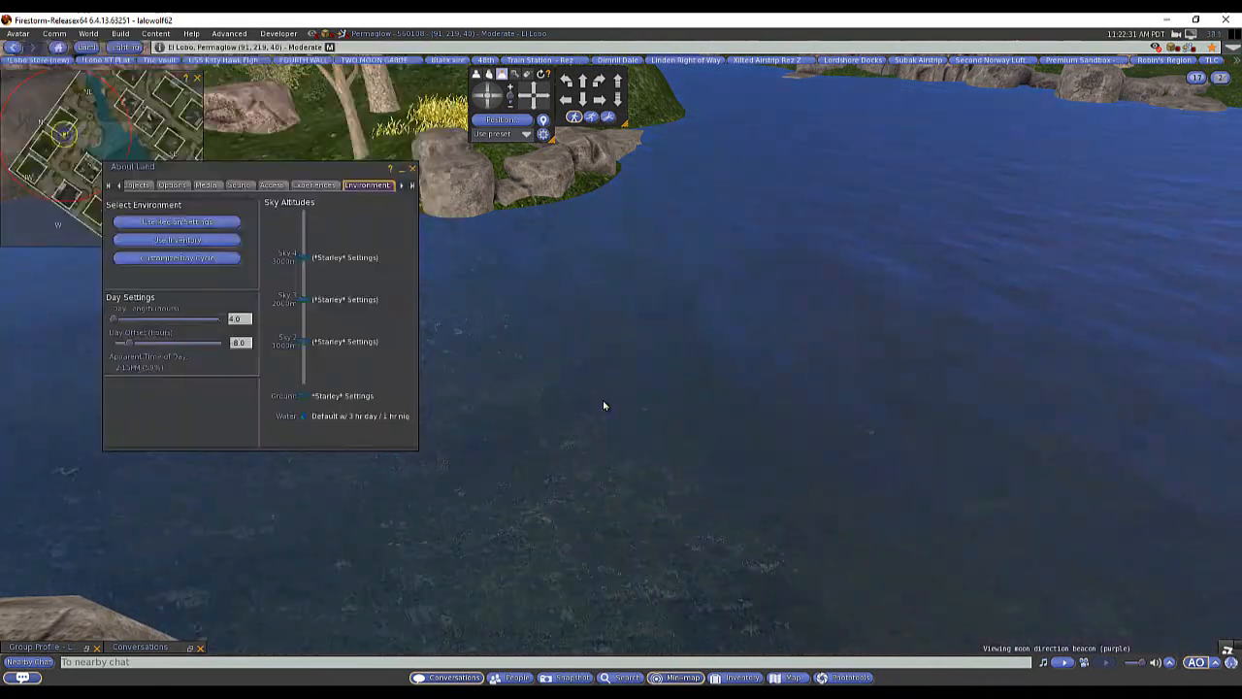
{"action": "left_click", "coordinate": [413, 170]}
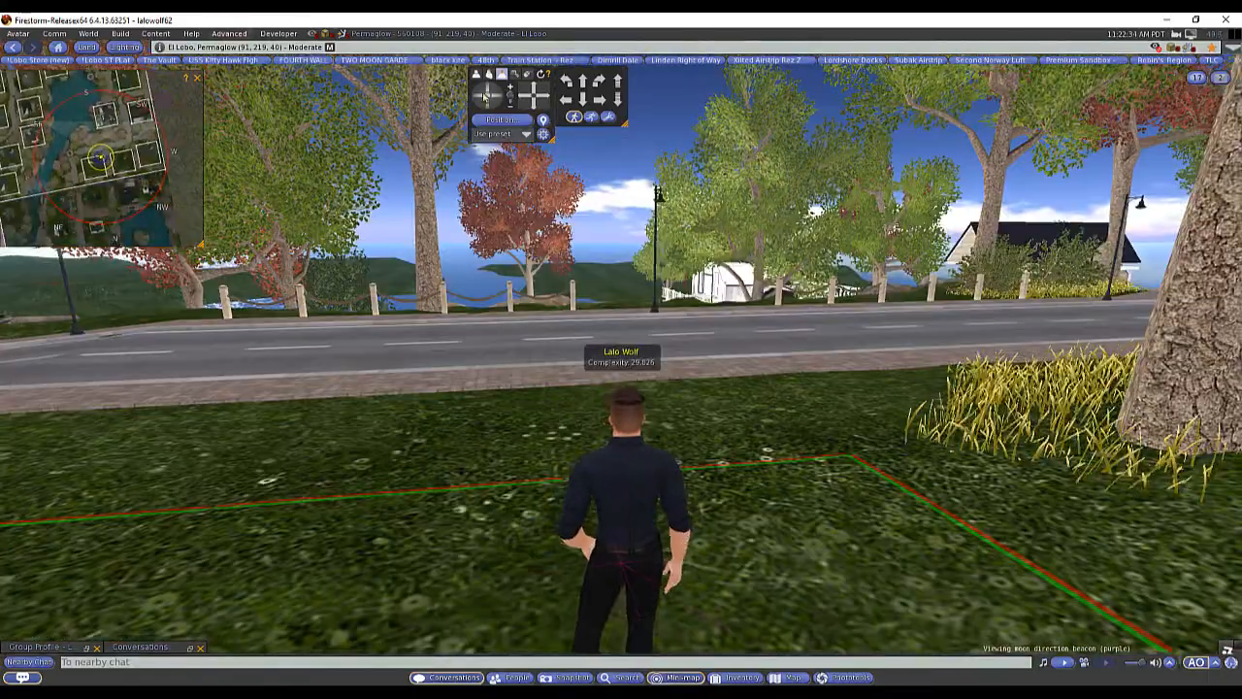
{"action": "left_click_drag", "start_coordinate": [484, 96], "coordinate": [480, 99]}
{"action": "left_click", "coordinate": [738, 678]}
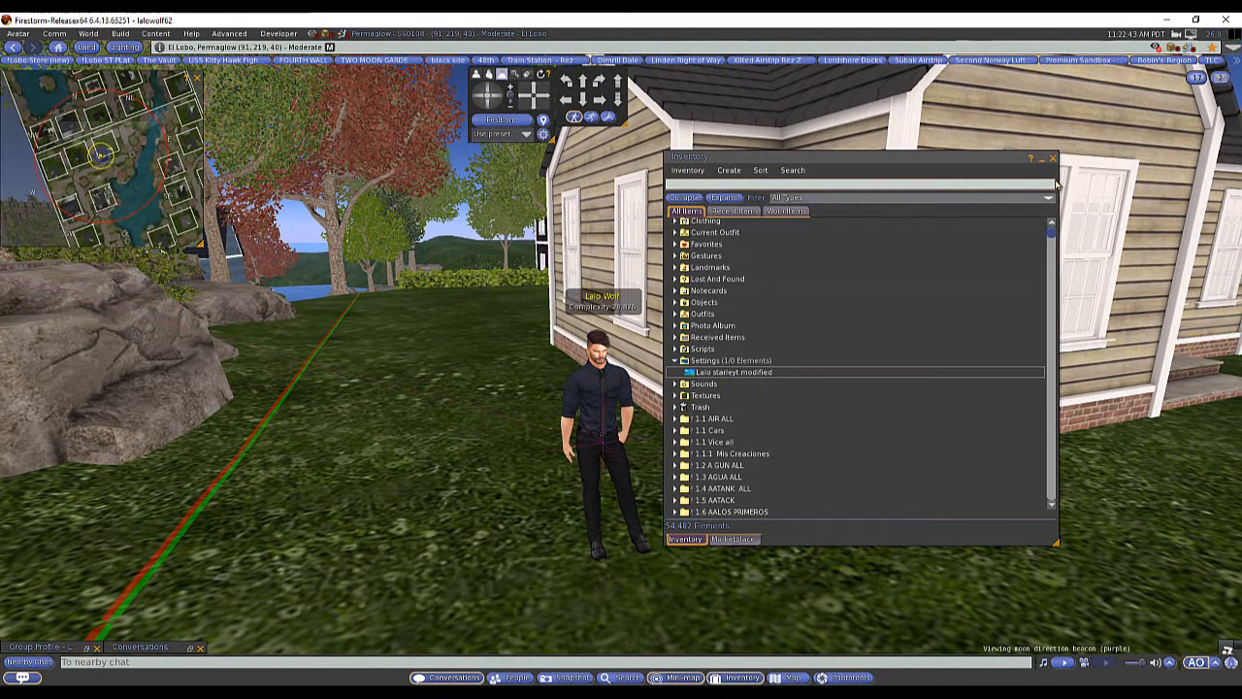
{"action": "left_click", "coordinate": [1053, 157]}
{"action": "scroll", "coordinate": [678, 332], "scroll_direction": "up", "scroll_amount": 3}
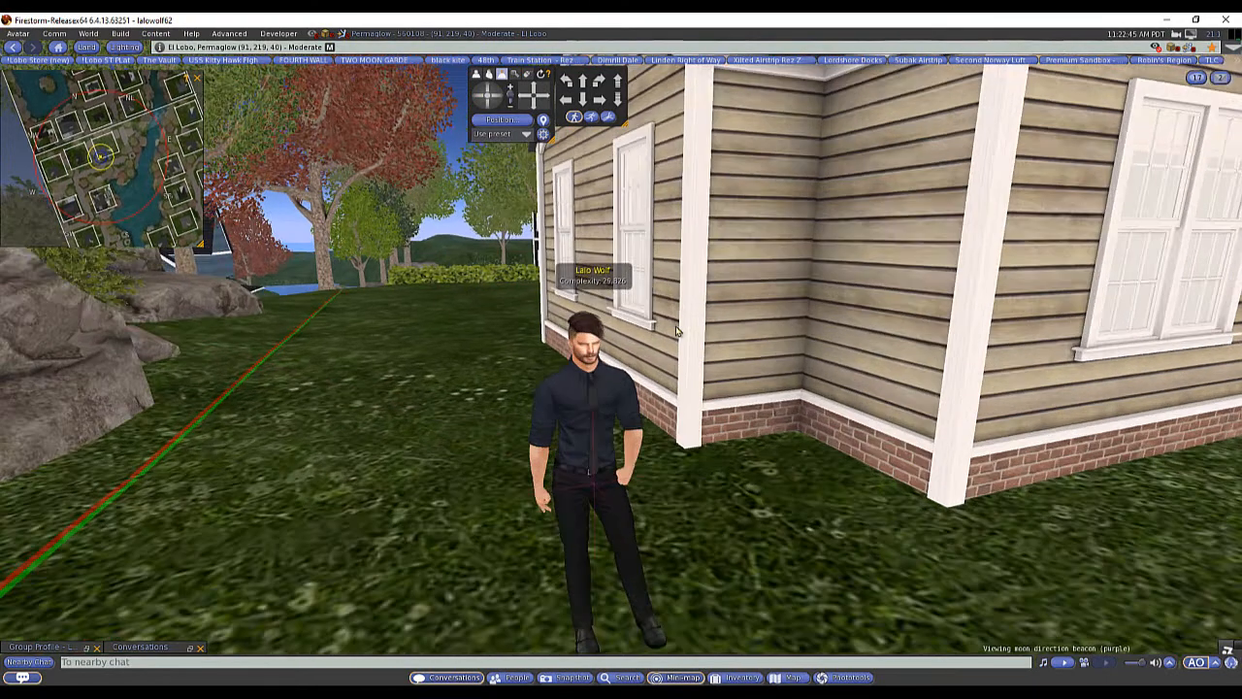
{"action": "scroll", "coordinate": [677, 332], "scroll_direction": "up", "scroll_amount": 1}
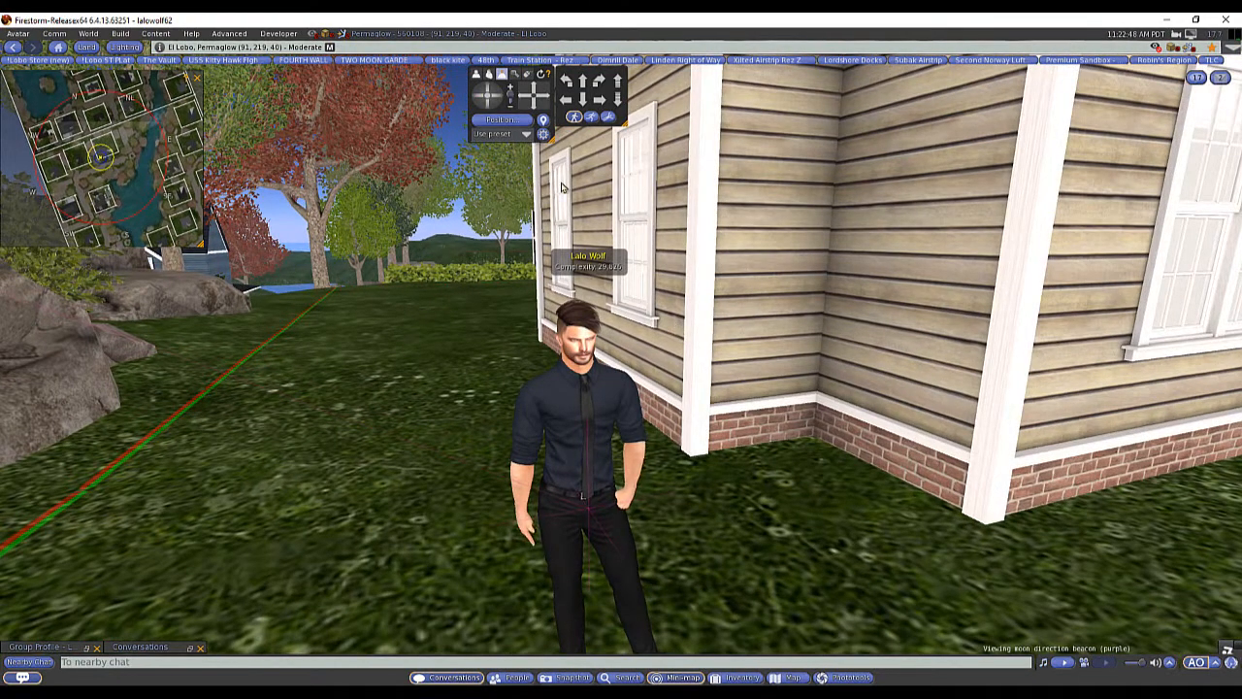
{"action": "left_click", "coordinate": [496, 97]}
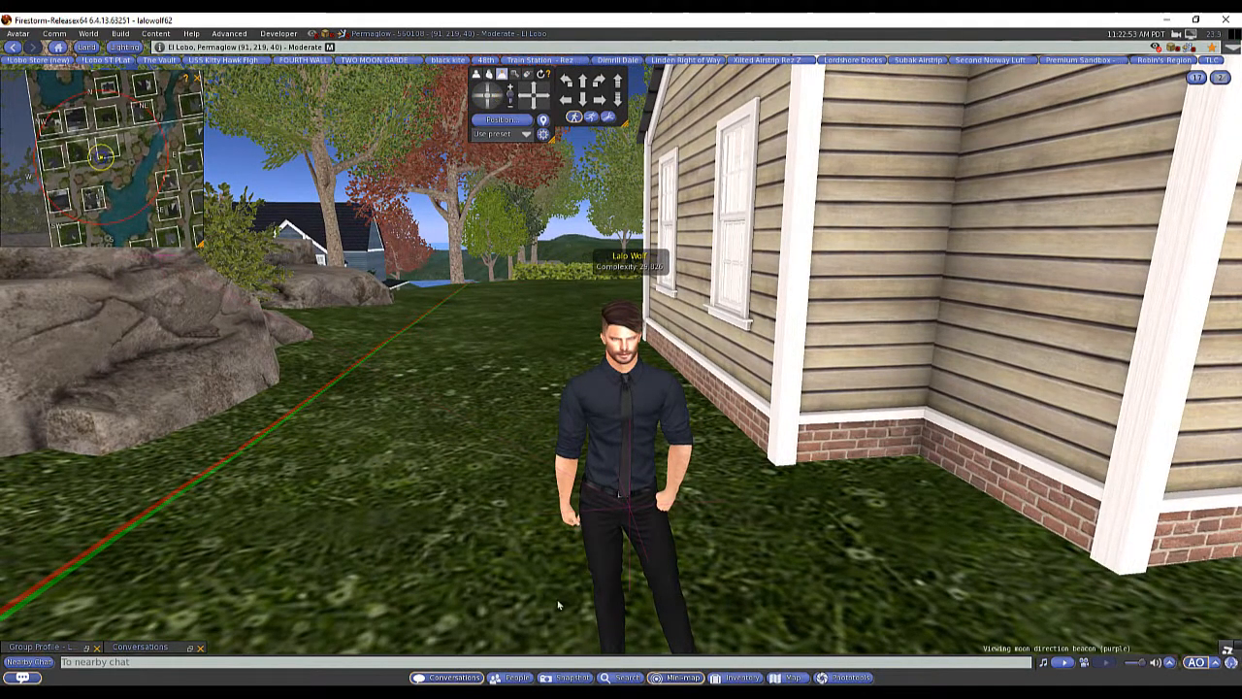
Create a new sky setting in the inventory's Settings folder and name it sky1
{"action": "left_click", "coordinate": [741, 678]}
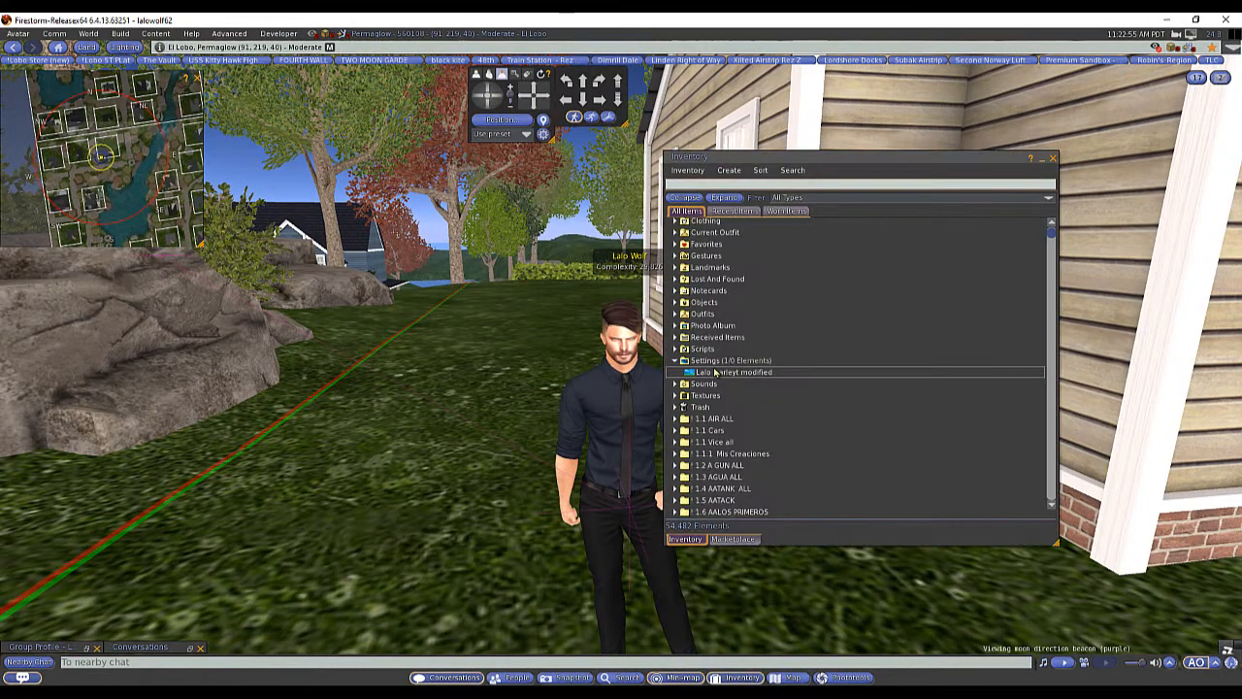
{"action": "left_click", "coordinate": [718, 361]}
{"action": "right_click", "coordinate": [723, 361]}
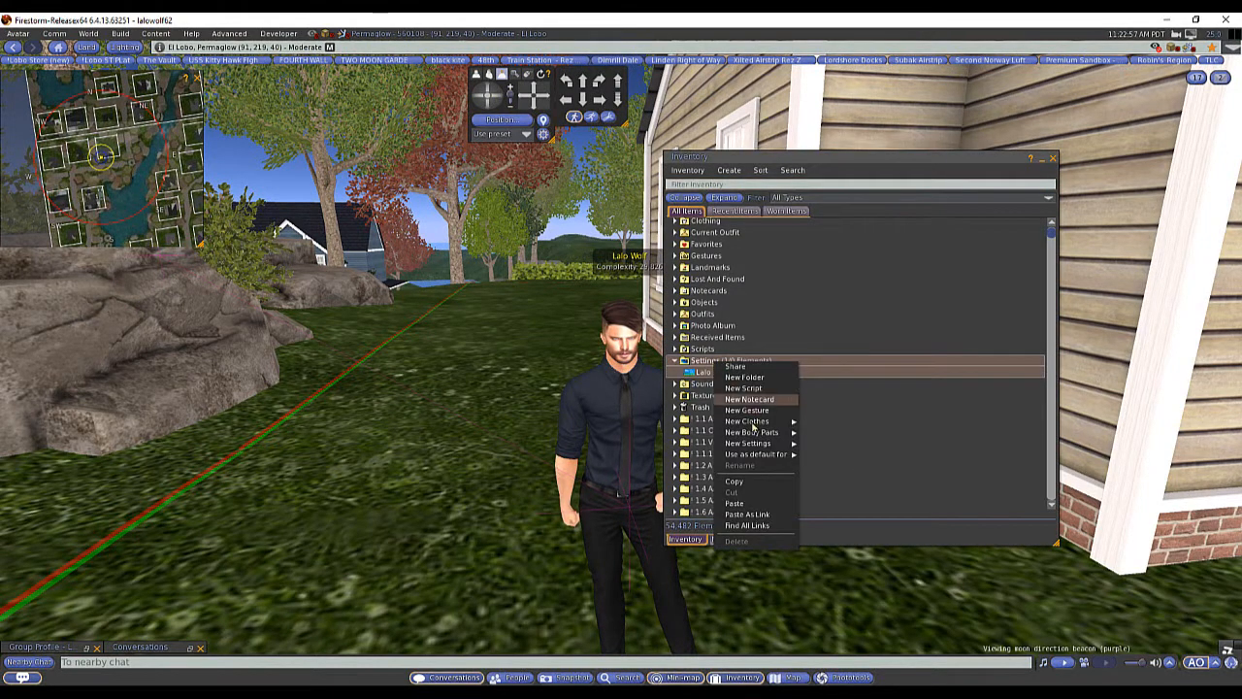
{"action": "mouse_move", "coordinate": [753, 446]}
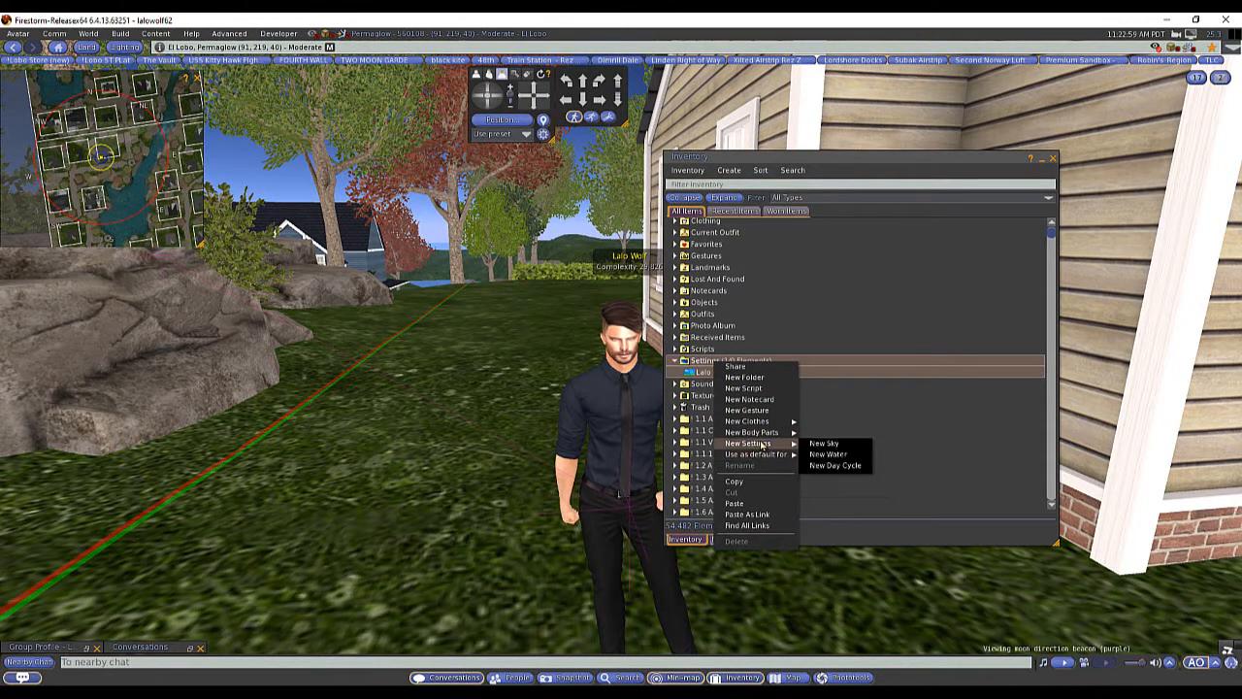
{"action": "left_click", "coordinate": [824, 443]}
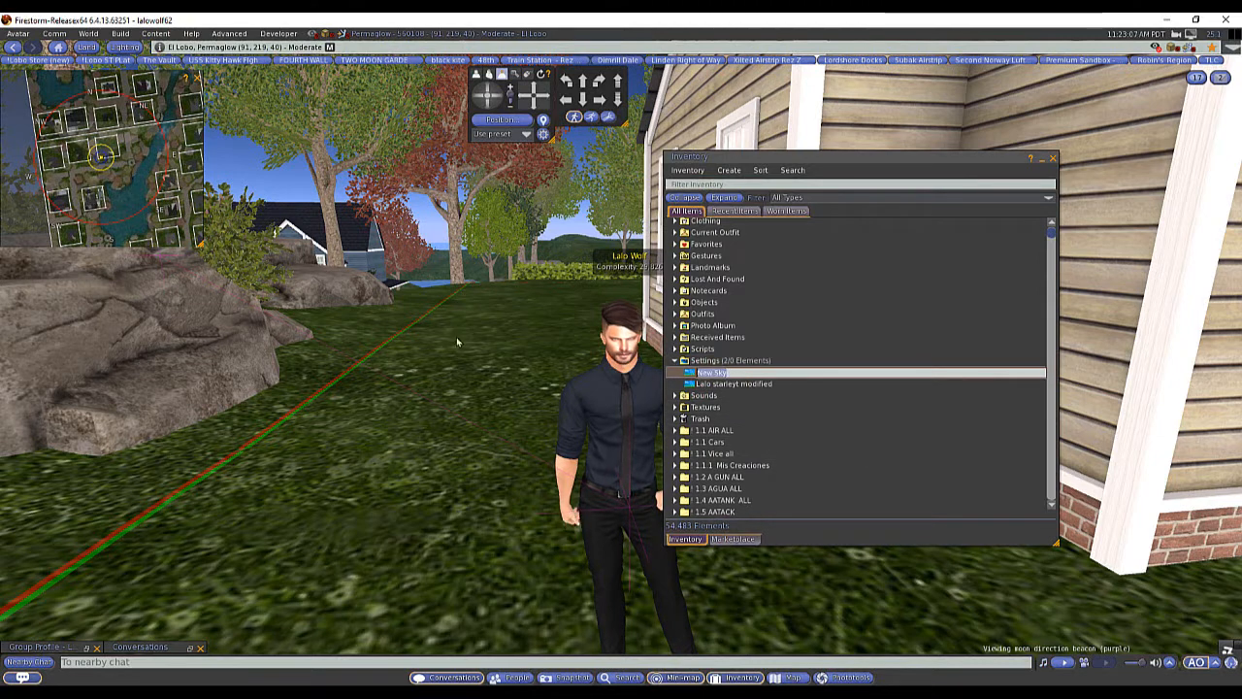
{"action": "type", "text": "sky"}
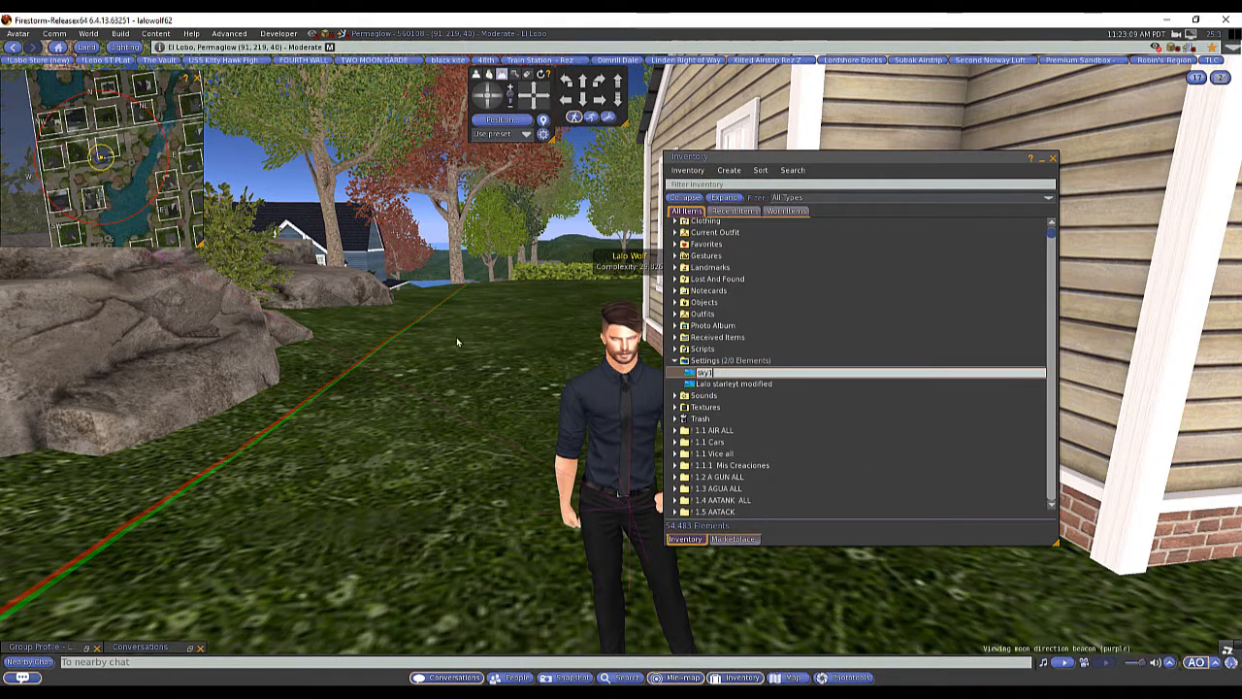
{"action": "type", "text": "1"}
{"action": "key", "text": "Return"}
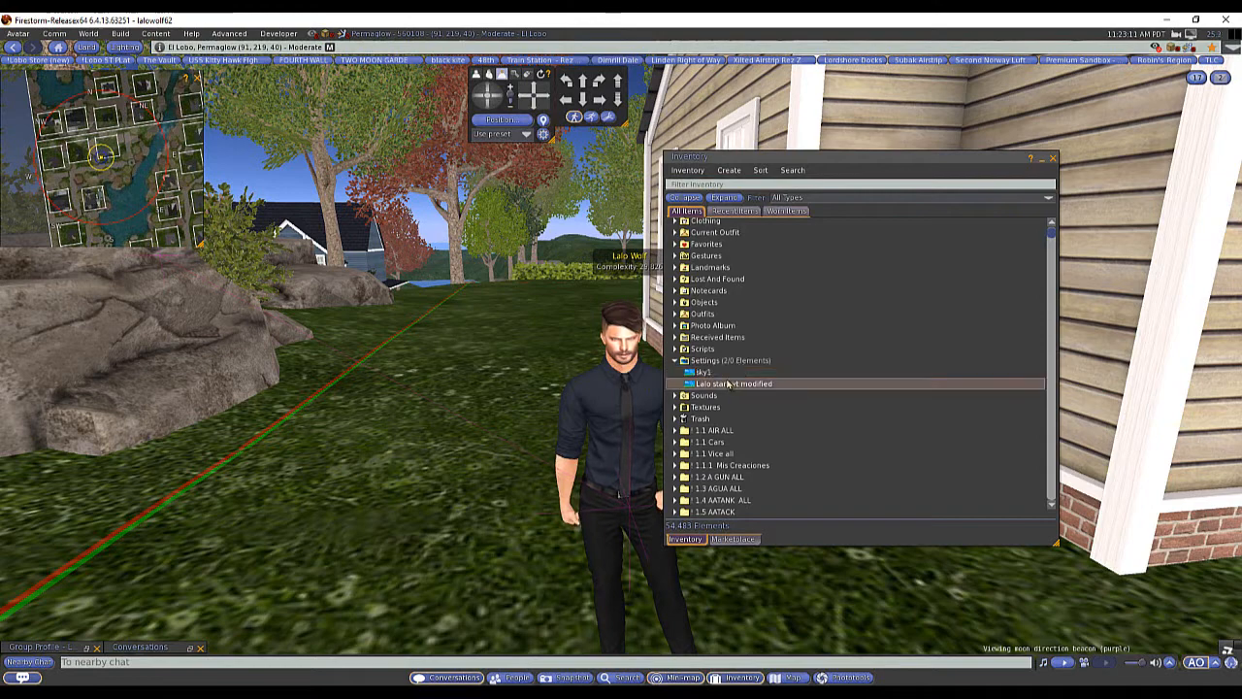
Open sky1 for editing and replace the sun's image with the Smiley EEP texture from the inventory's Textures folder
{"action": "right_click", "coordinate": [728, 375]}
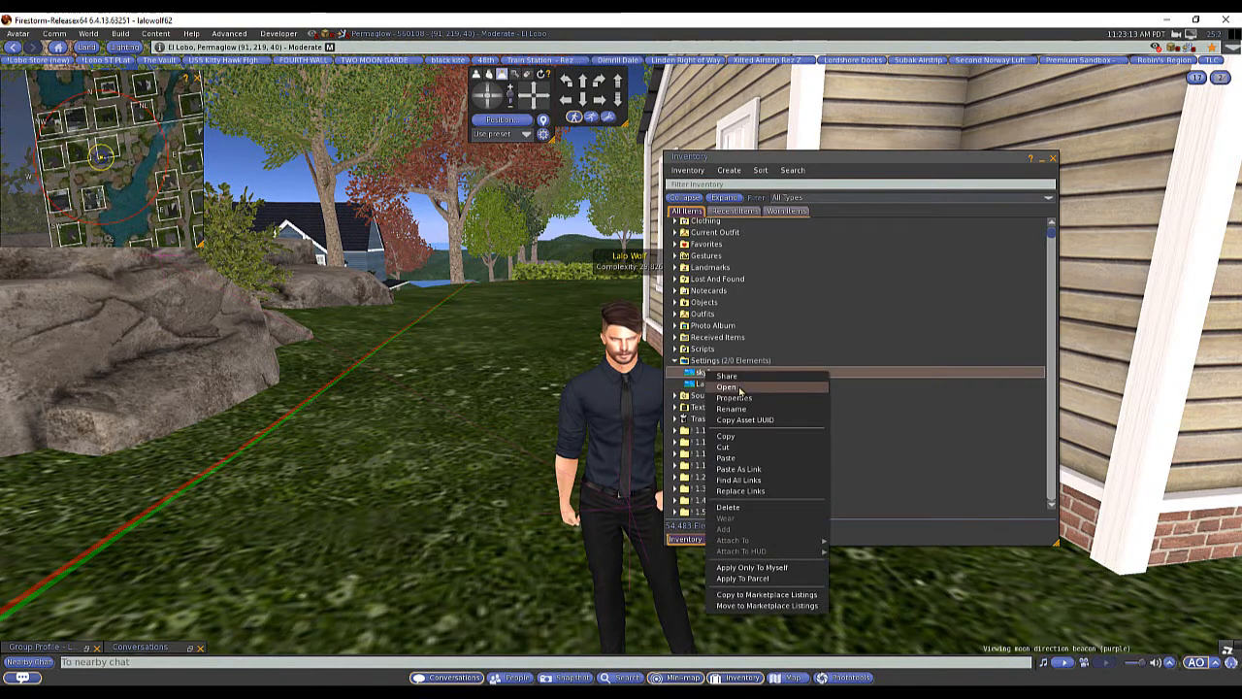
{"action": "left_click", "coordinate": [726, 386]}
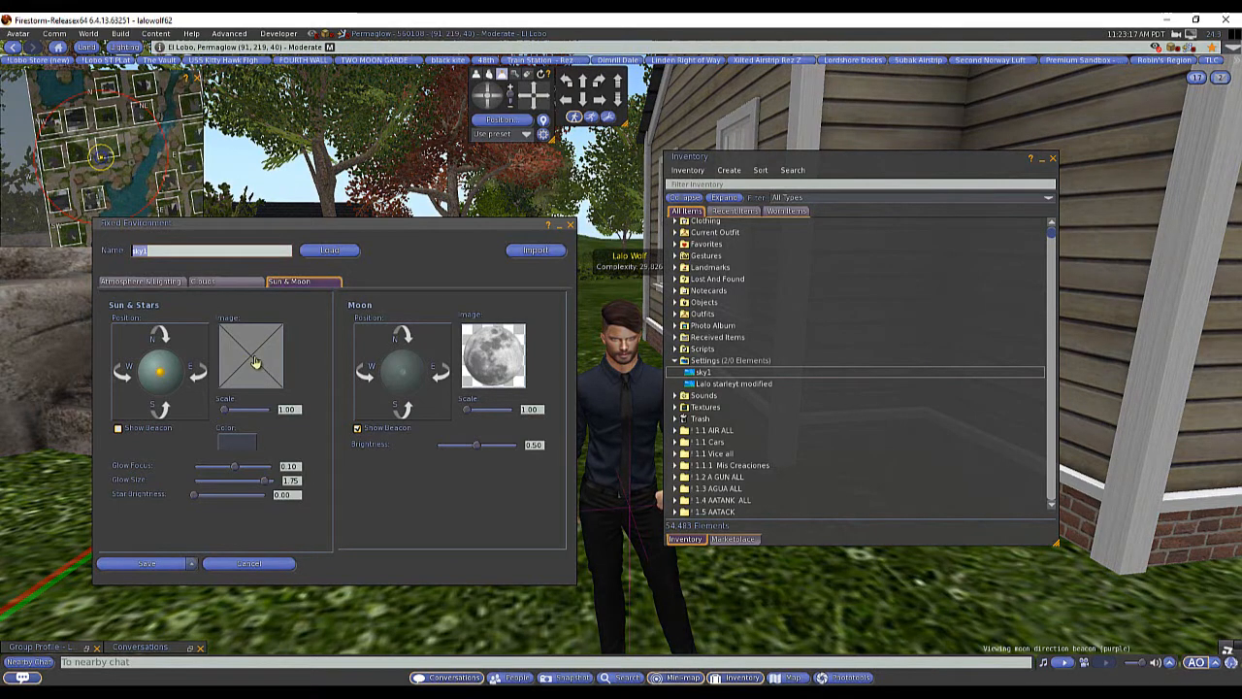
{"action": "left_click", "coordinate": [255, 362]}
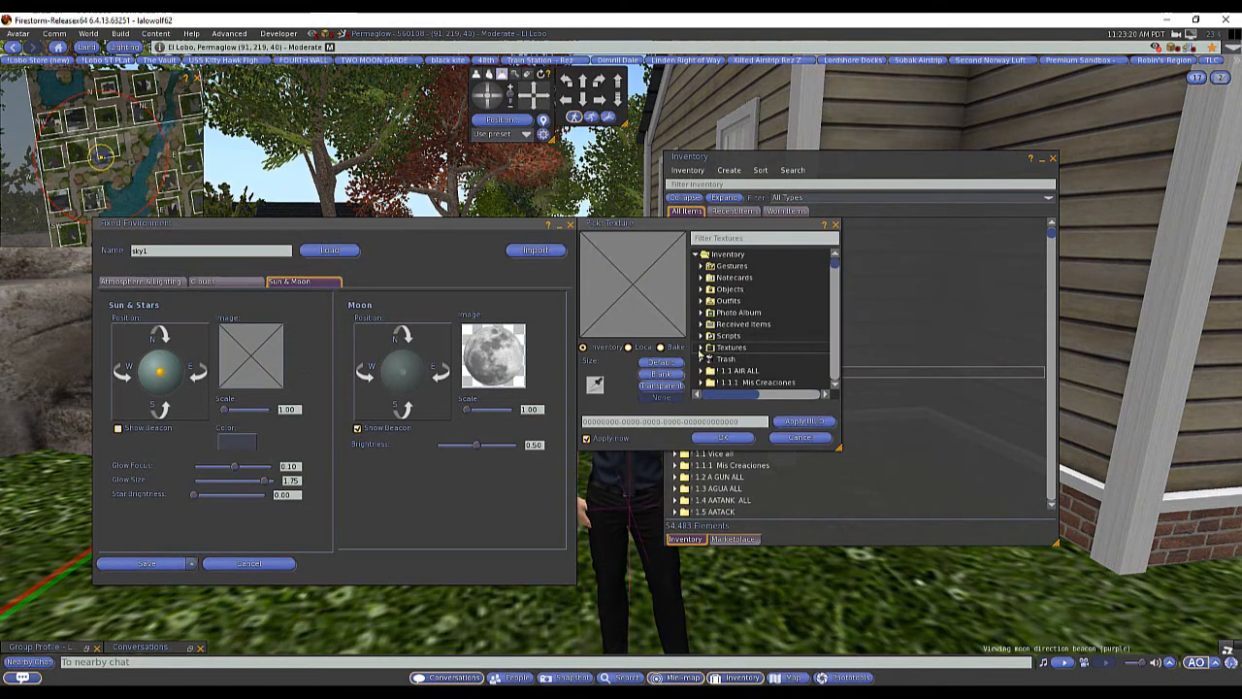
{"action": "left_click", "coordinate": [703, 350]}
{"action": "scroll", "coordinate": [781, 365], "scroll_direction": "down", "scroll_amount": 5}
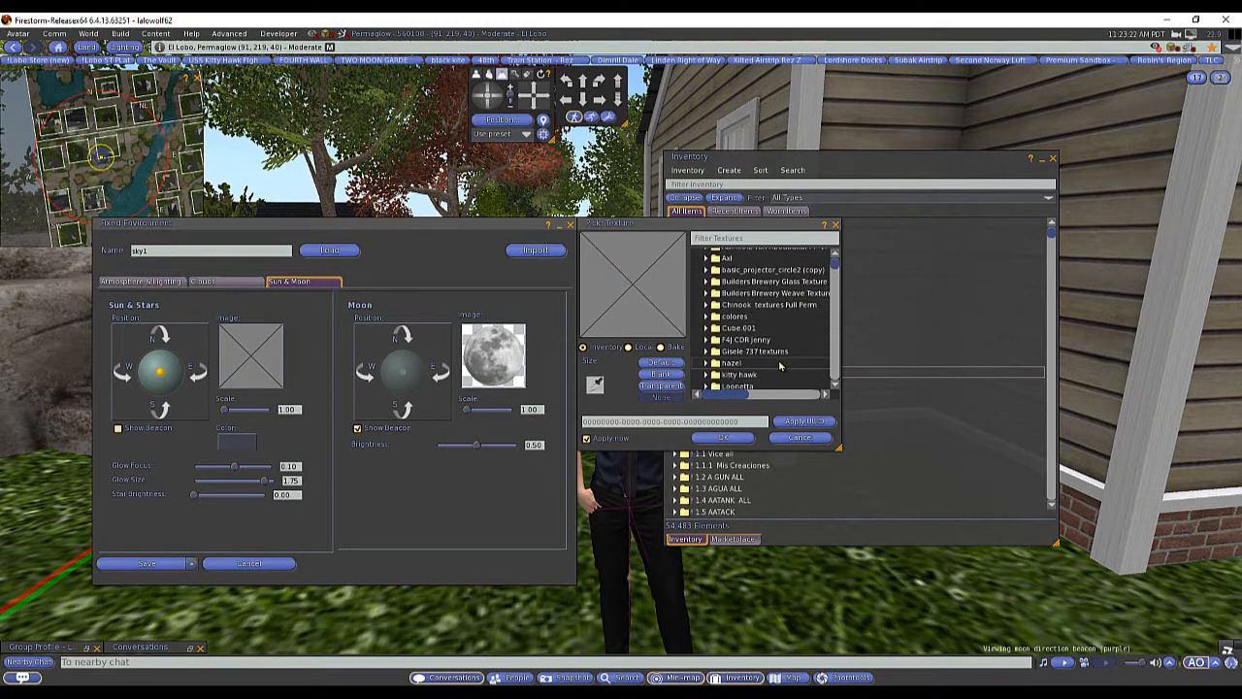
{"action": "scroll", "coordinate": [781, 365], "scroll_direction": "down", "scroll_amount": 2}
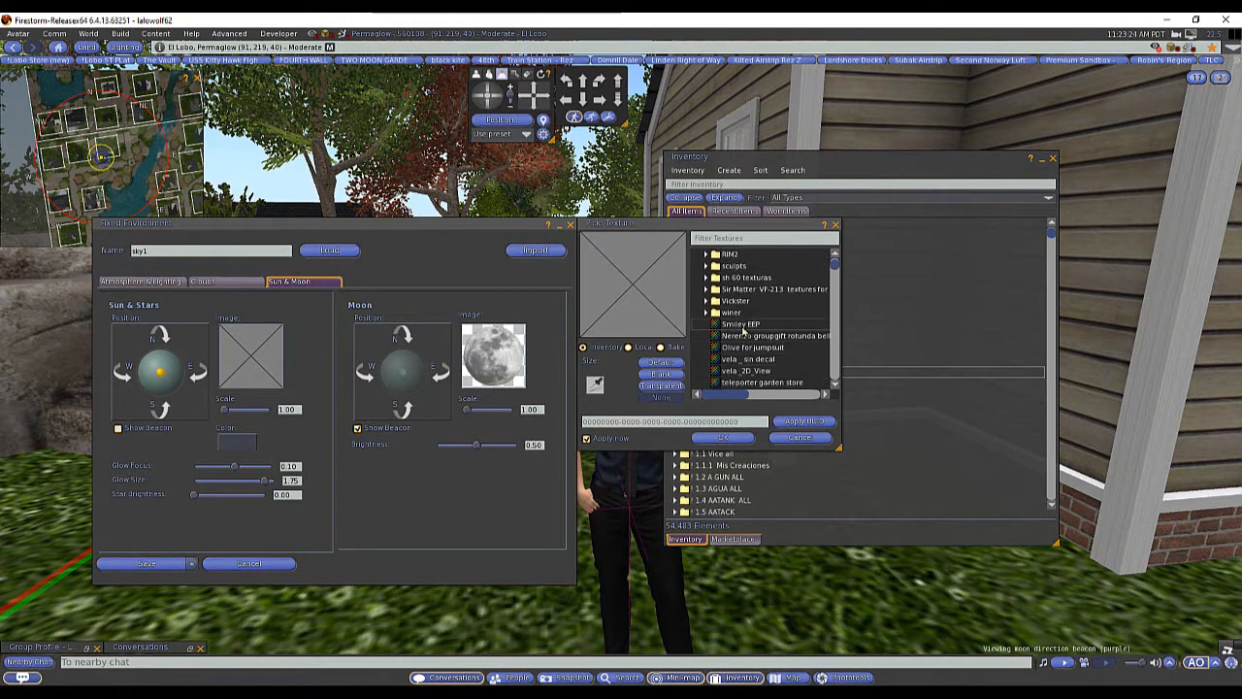
{"action": "left_click", "coordinate": [742, 325]}
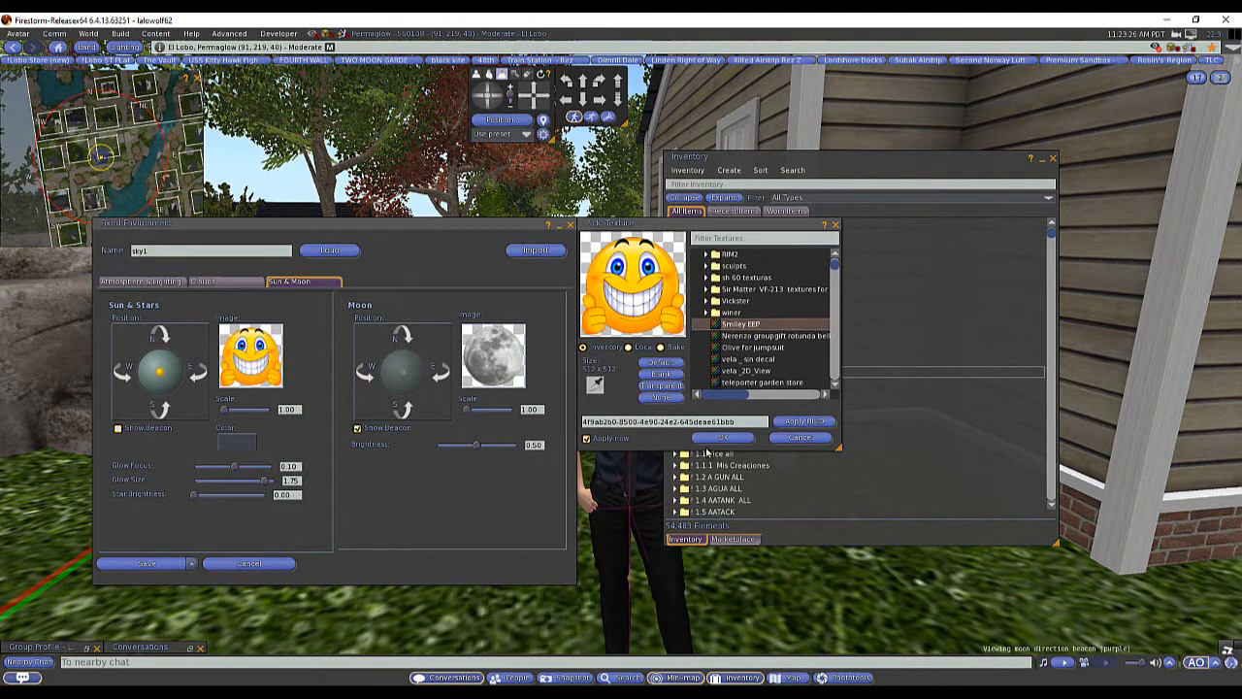
{"action": "left_click", "coordinate": [723, 438]}
{"action": "left_click", "coordinate": [1053, 158]}
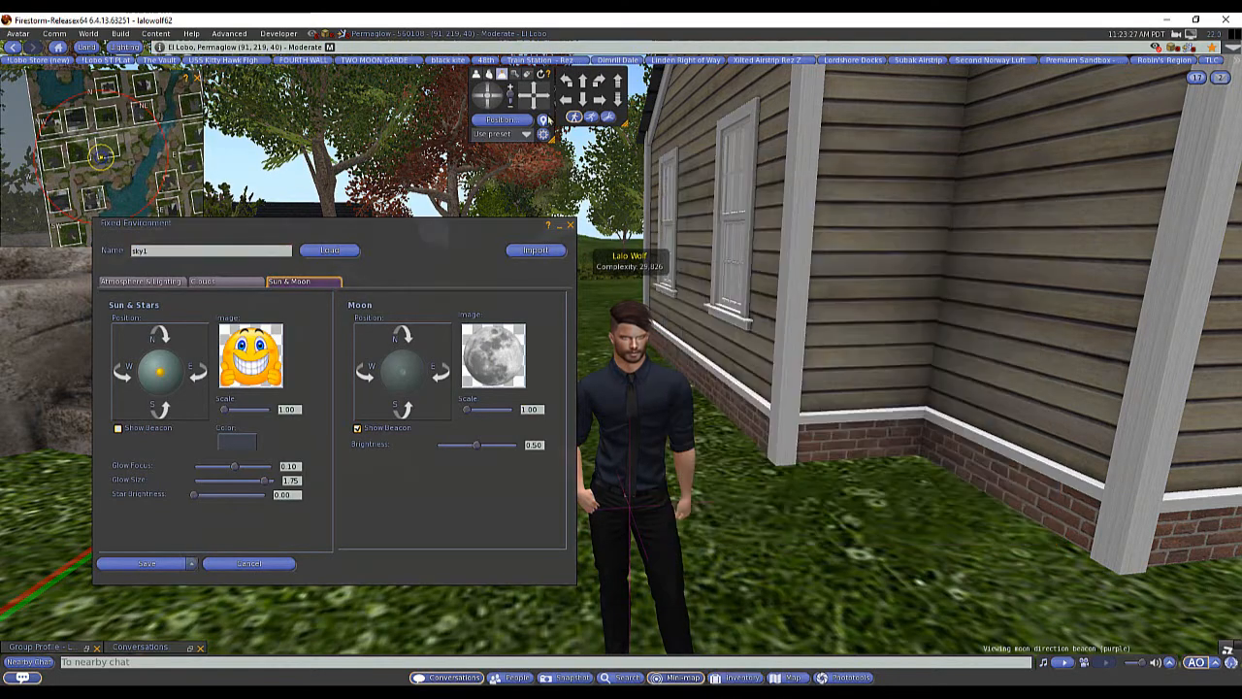
{"action": "left_click_drag", "start_coordinate": [533, 88], "coordinate": [533, 88]}
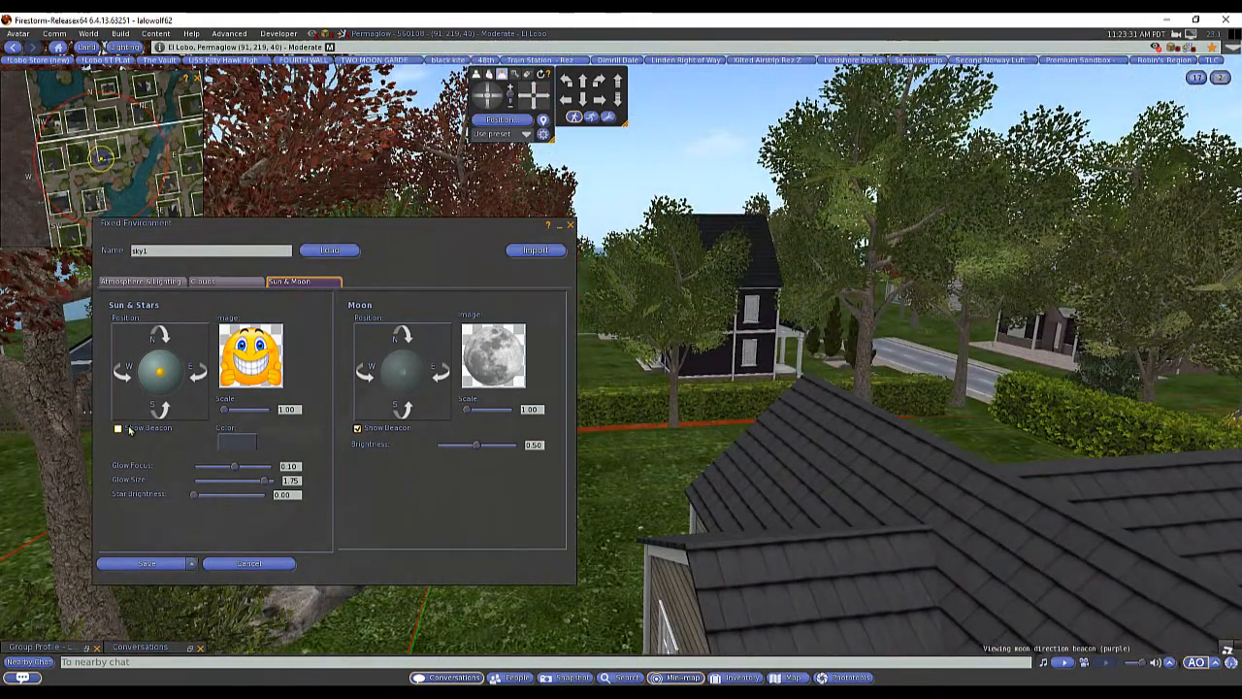
Show the sun's beacon instead of the moon's and move the sun toward the southeast of the sky
{"action": "left_click", "coordinate": [118, 428]}
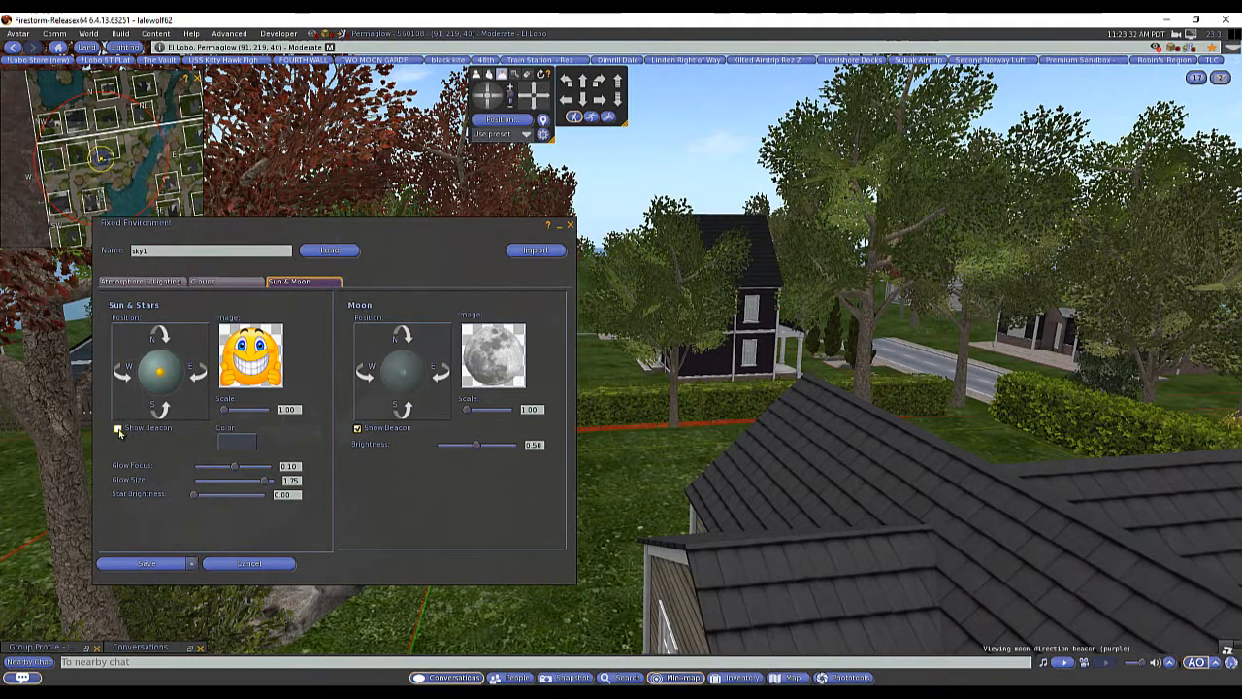
{"action": "left_click", "coordinate": [357, 428]}
{"action": "left_click_drag", "start_coordinate": [161, 373], "coordinate": [179, 386]}
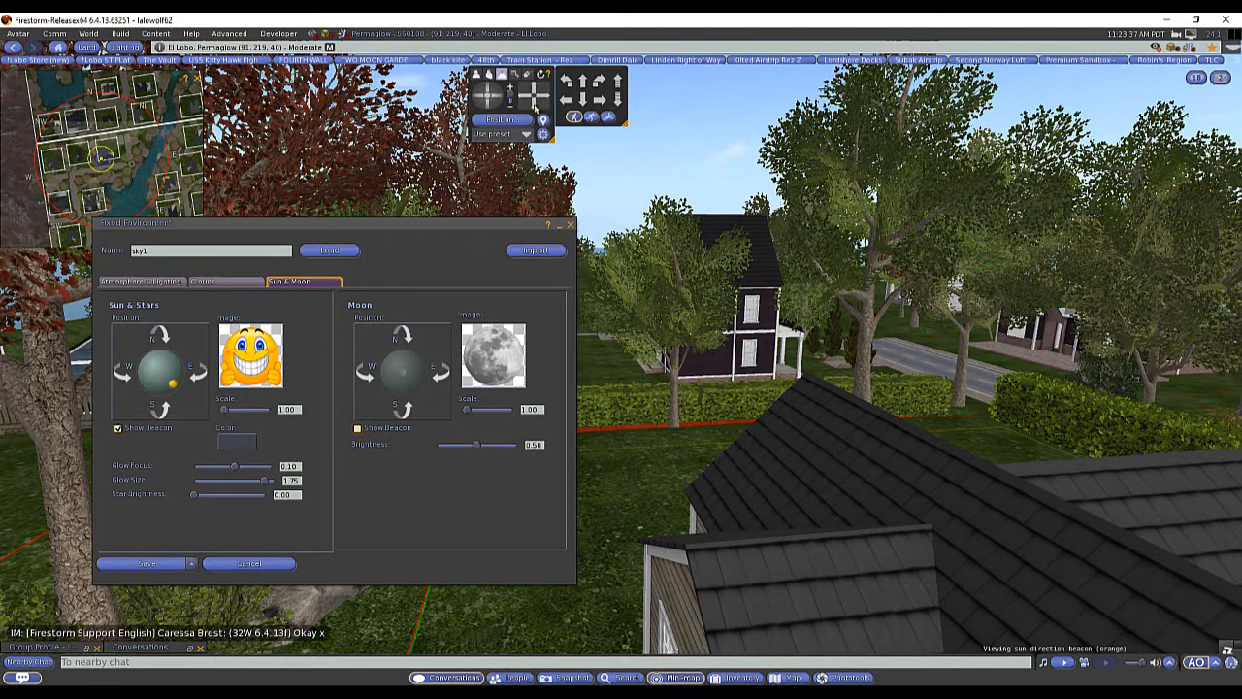
{"action": "left_click", "coordinate": [493, 100]}
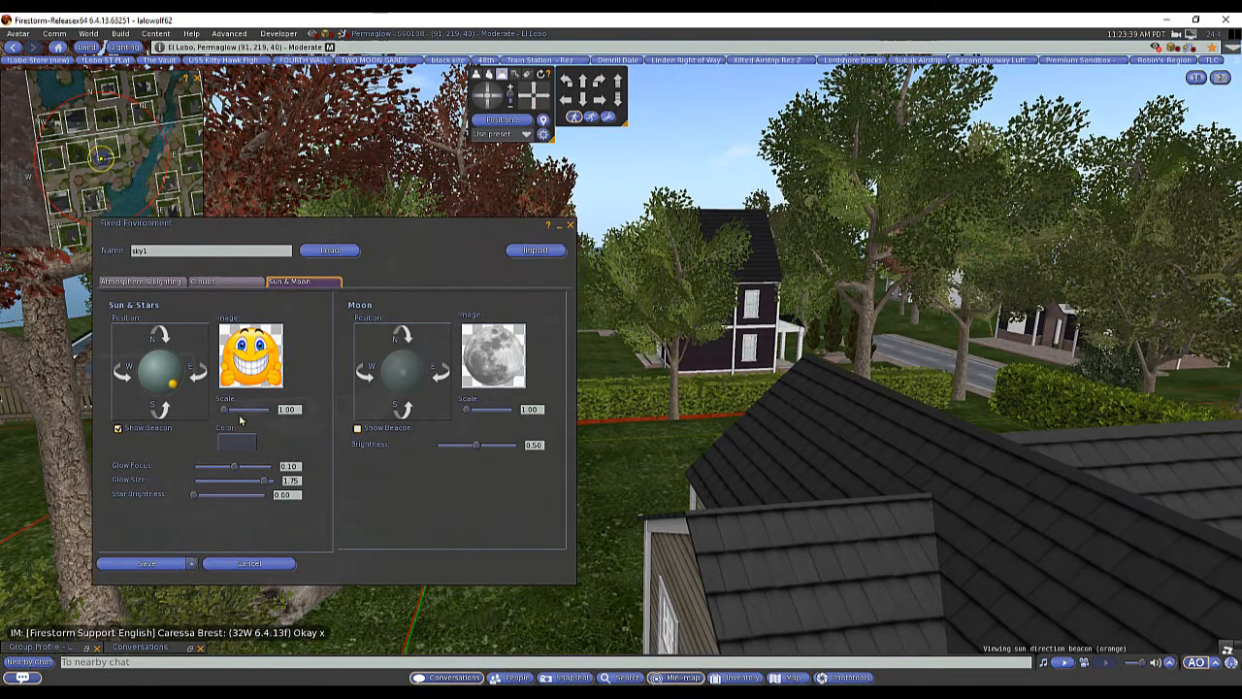
Enlarge the sun's scale to 11.07 and, with the sun in view, reduce it to 4.85
{"action": "left_click_drag", "start_coordinate": [233, 415], "coordinate": [248, 417]}
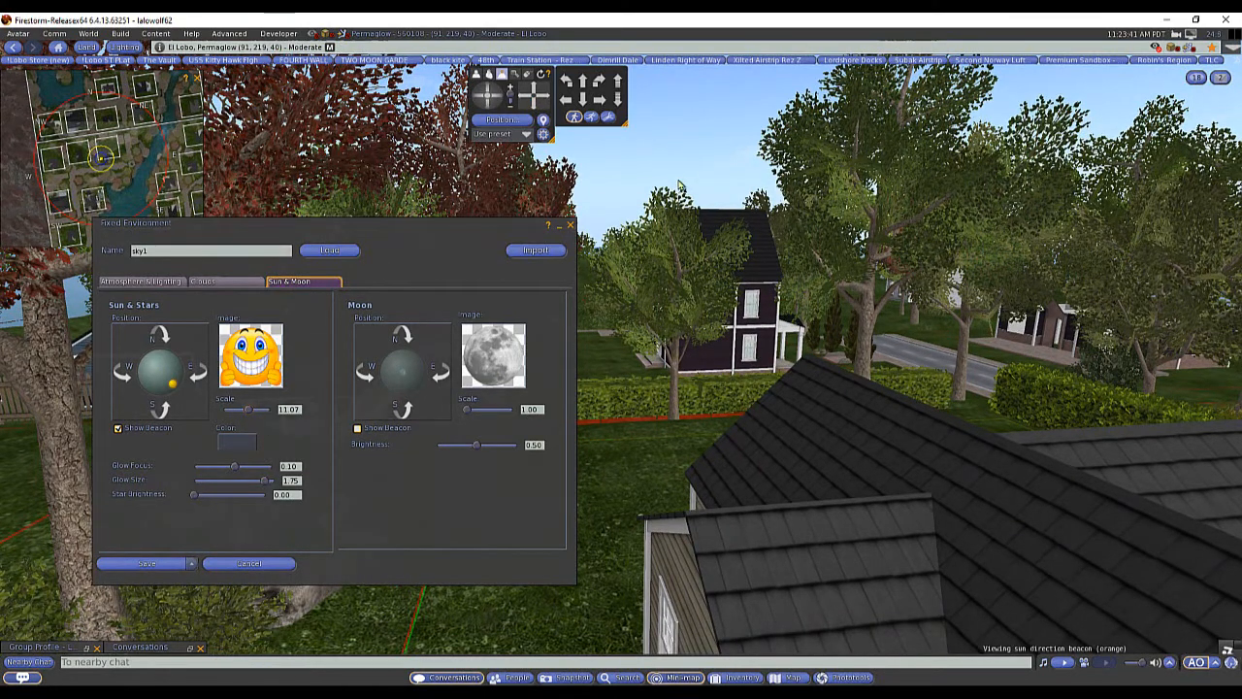
{"action": "key", "text": "Escape"}
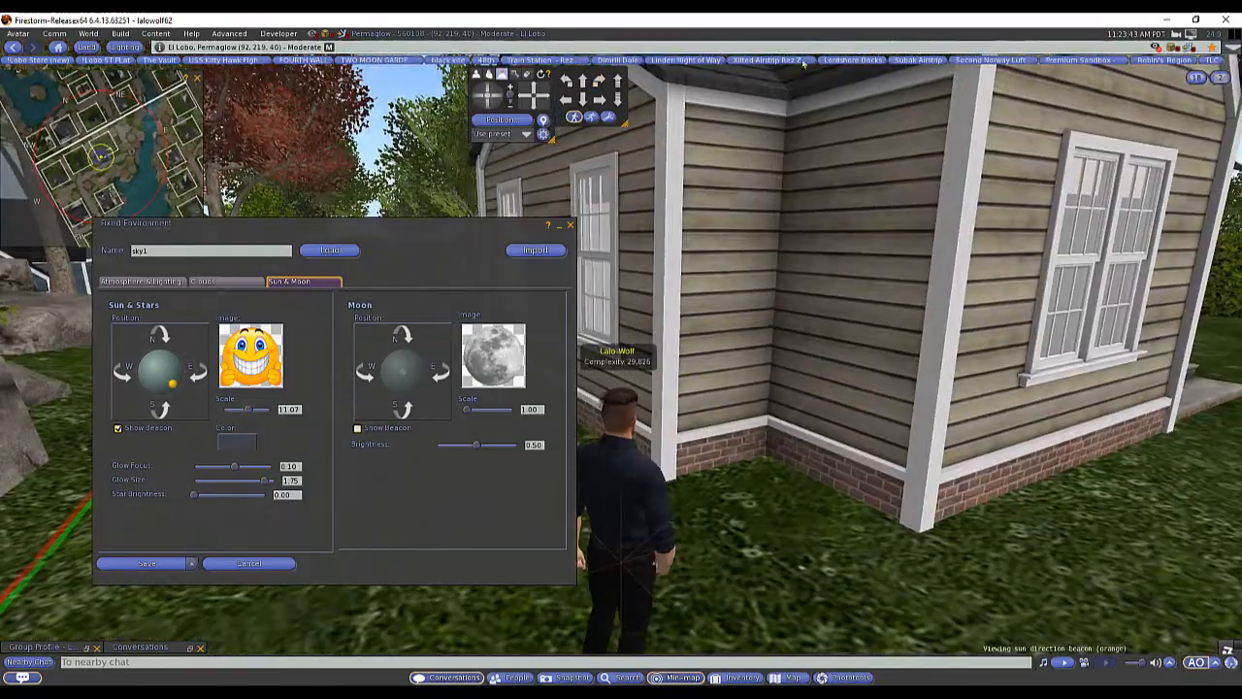
{"action": "left_click_drag", "start_coordinate": [858, 154], "coordinate": [621, 359]}
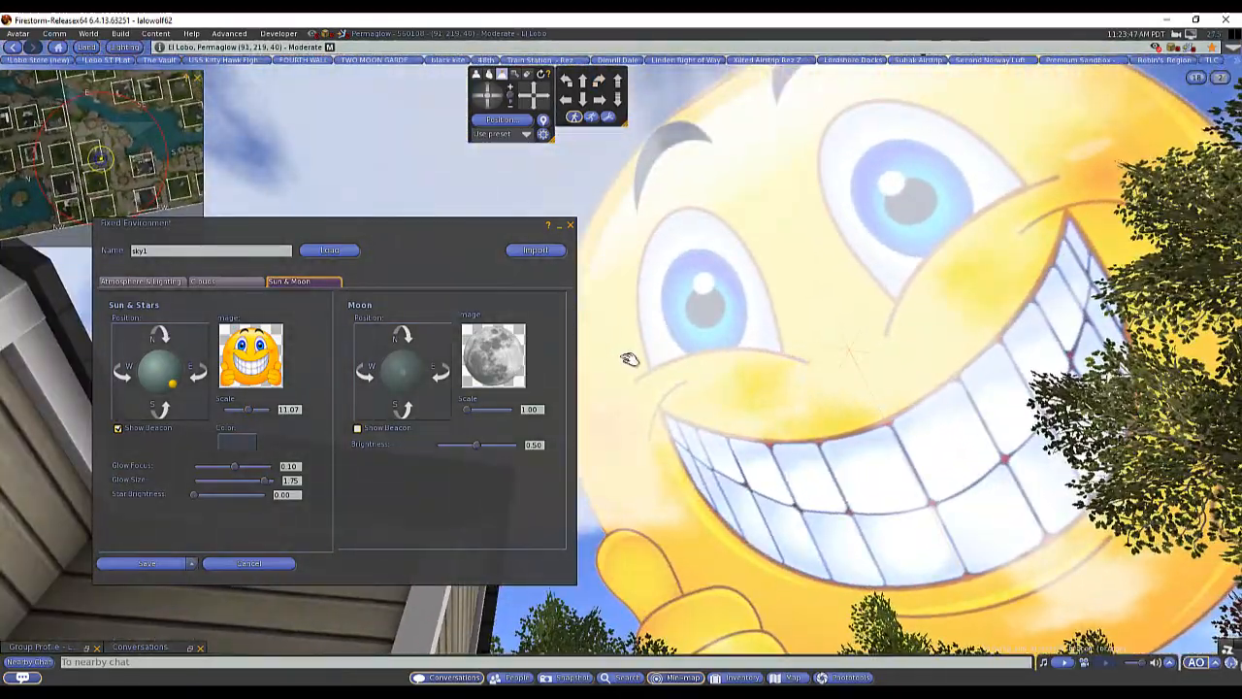
{"action": "left_click_drag", "start_coordinate": [265, 410], "coordinate": [236, 412]}
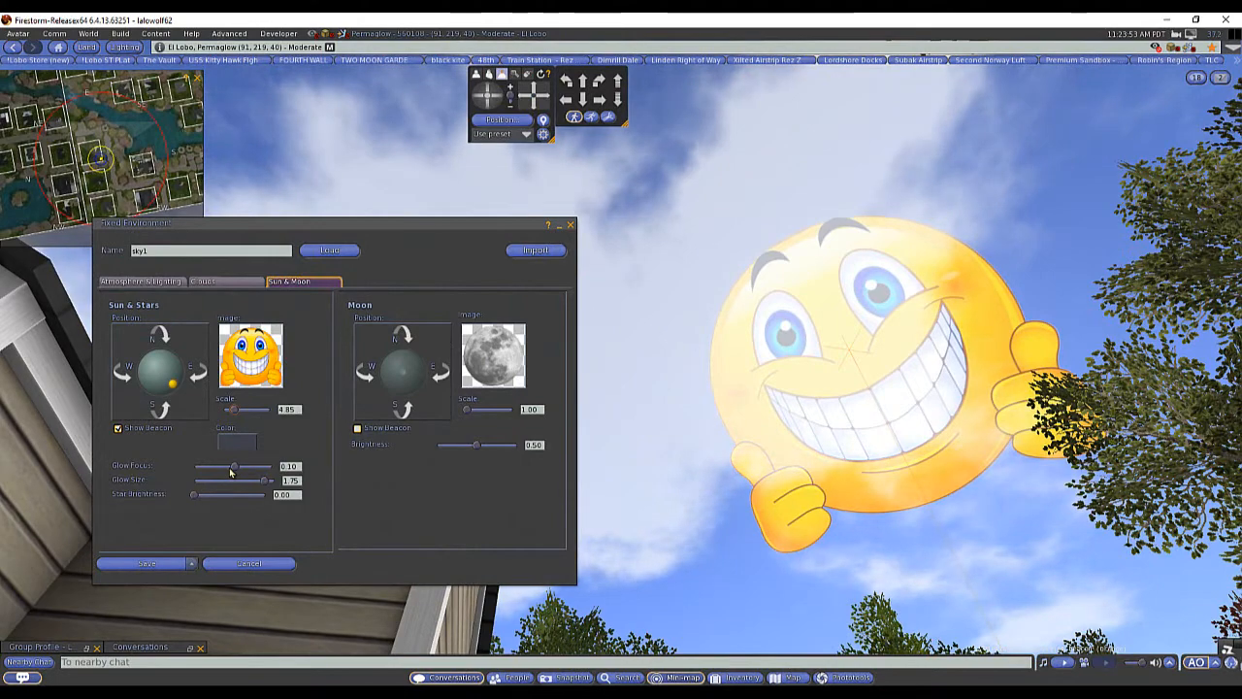
Set the sky's glow focus to -0.25, glow size to 1.86 and star brightness to 157.66
{"action": "left_click_drag", "start_coordinate": [234, 467], "coordinate": [268, 488]}
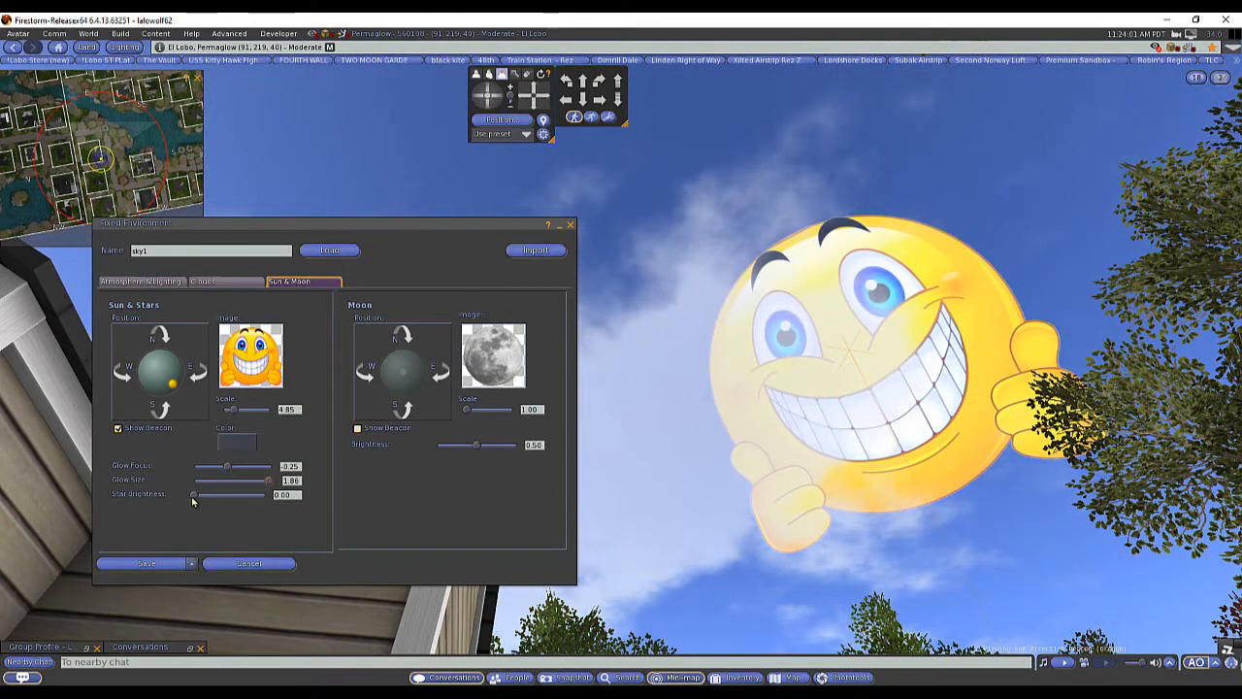
{"action": "left_click_drag", "start_coordinate": [192, 501], "coordinate": [217, 506]}
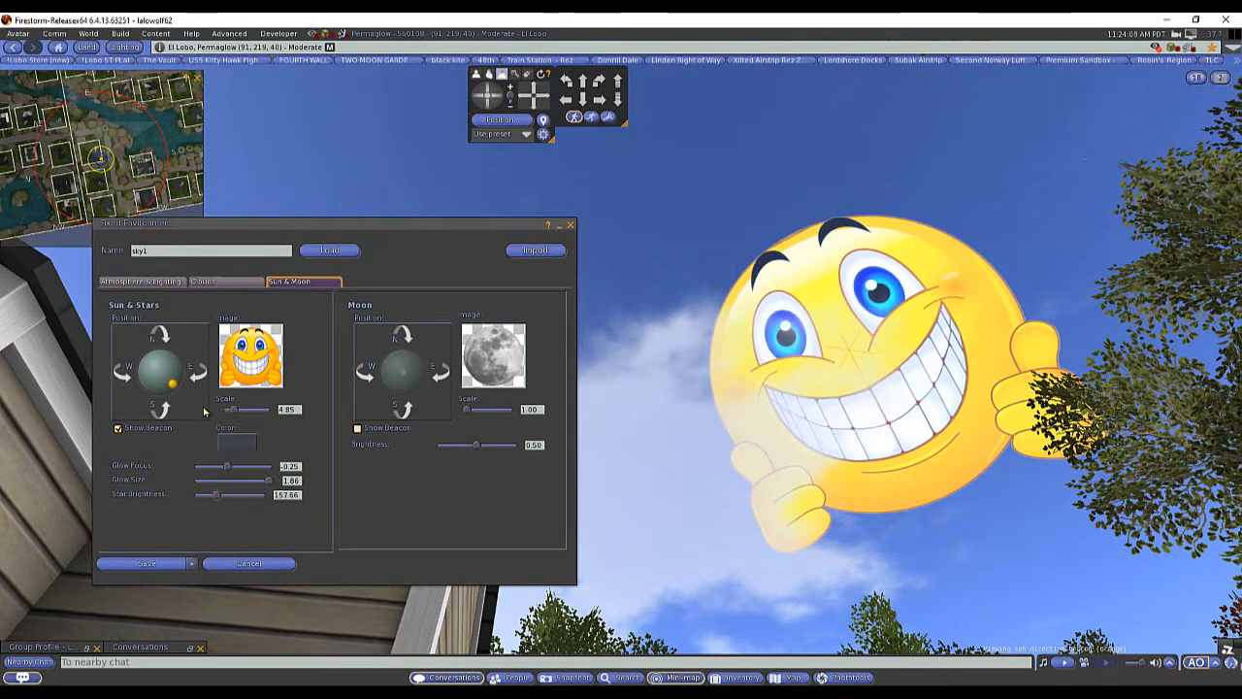
{"action": "key", "text": "Left"}
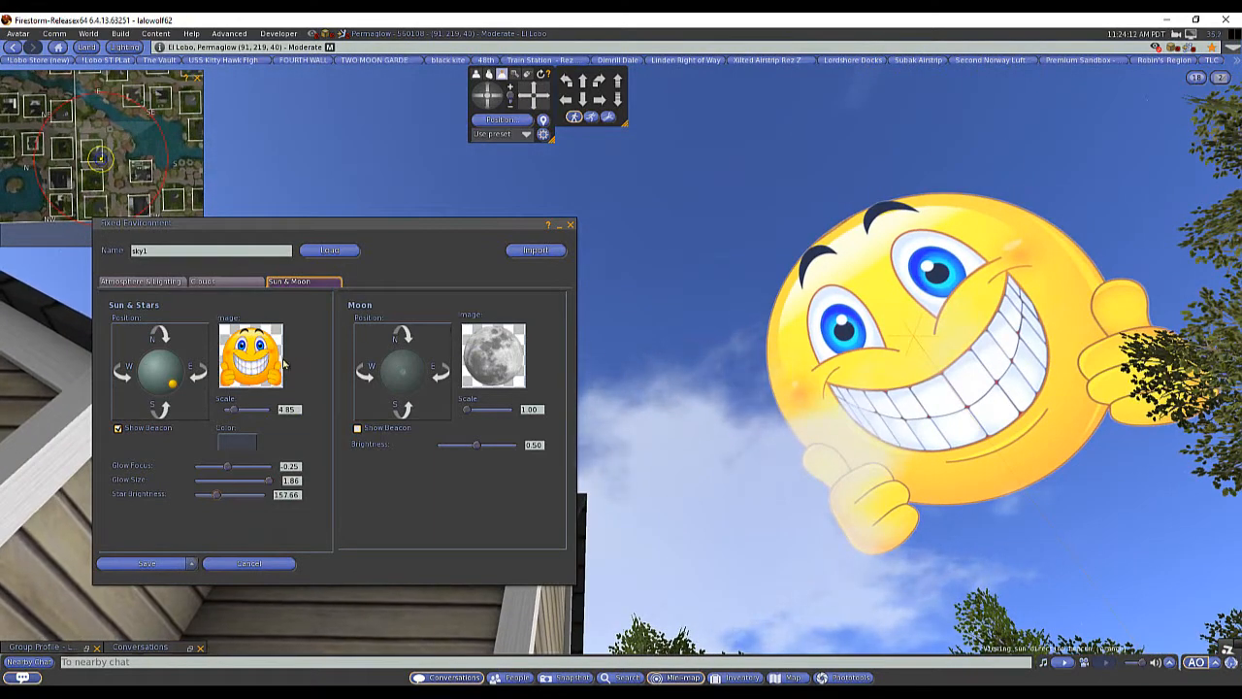
Replace the sun's image with Blank Sun from the Library's Environments Textures folder
{"action": "left_click", "coordinate": [274, 374]}
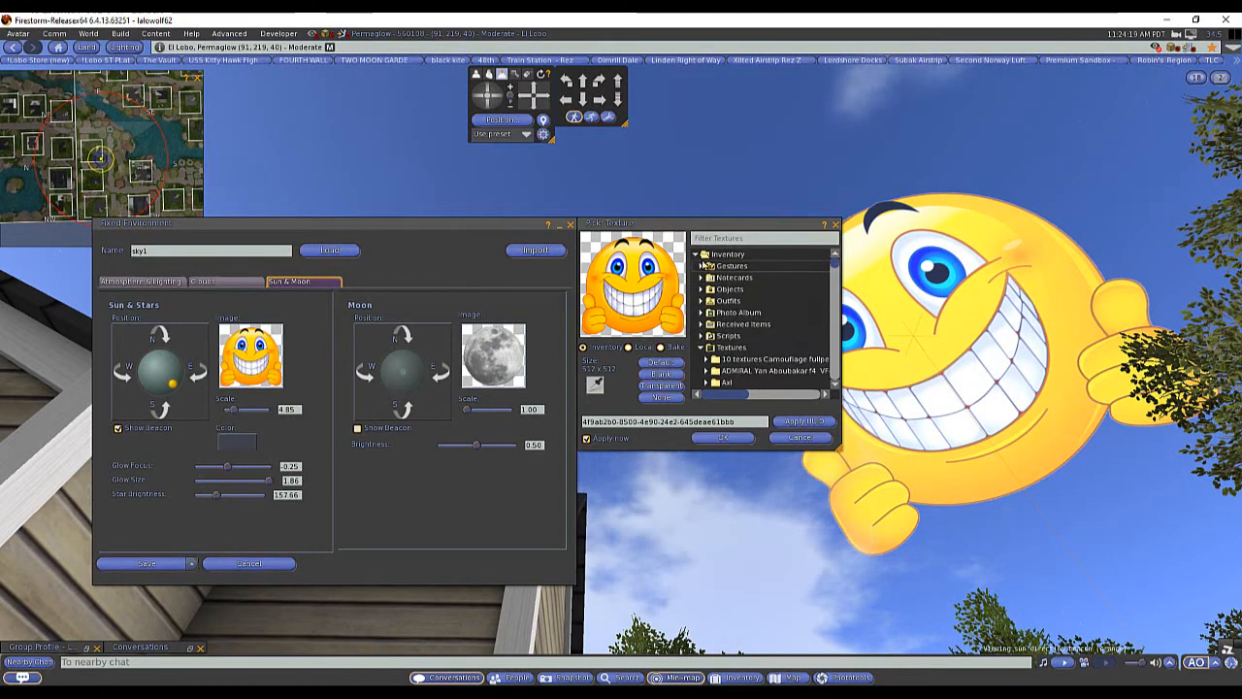
{"action": "double_click", "coordinate": [704, 254]}
{"action": "left_click", "coordinate": [695, 265]}
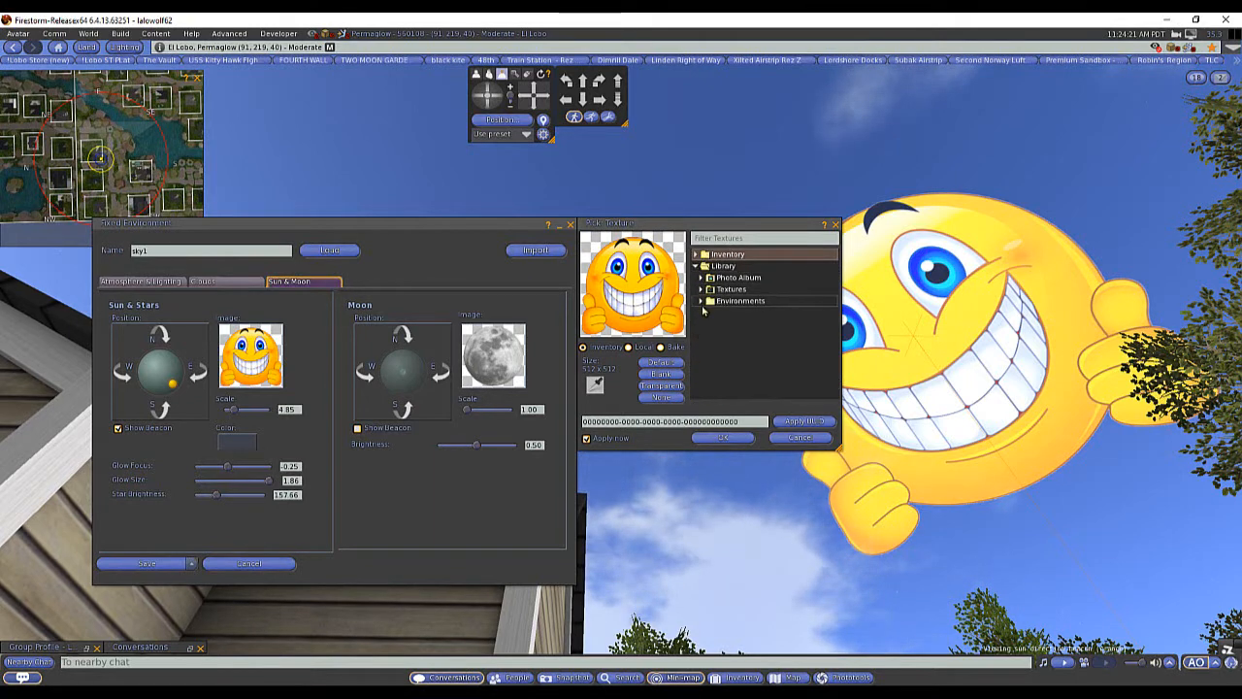
{"action": "left_click", "coordinate": [702, 300]}
{"action": "left_click", "coordinate": [715, 313]}
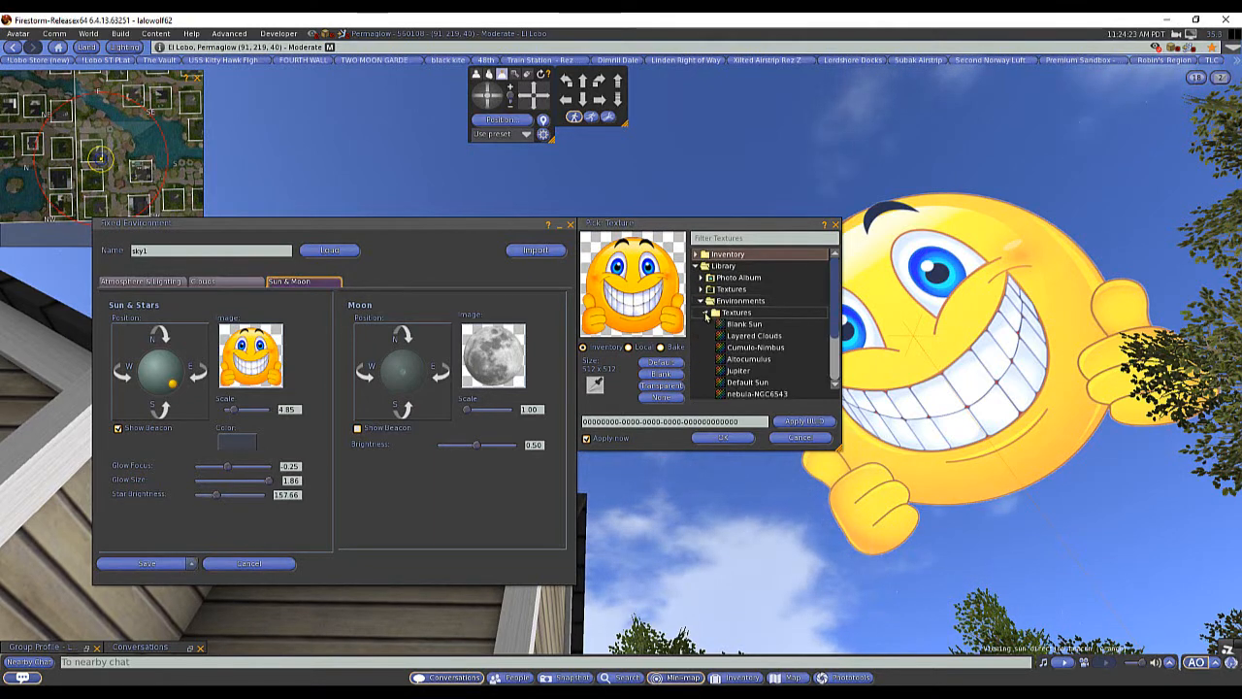
{"action": "scroll", "coordinate": [750, 344], "scroll_direction": "down", "scroll_amount": 1}
{"action": "left_click", "coordinate": [762, 284]}
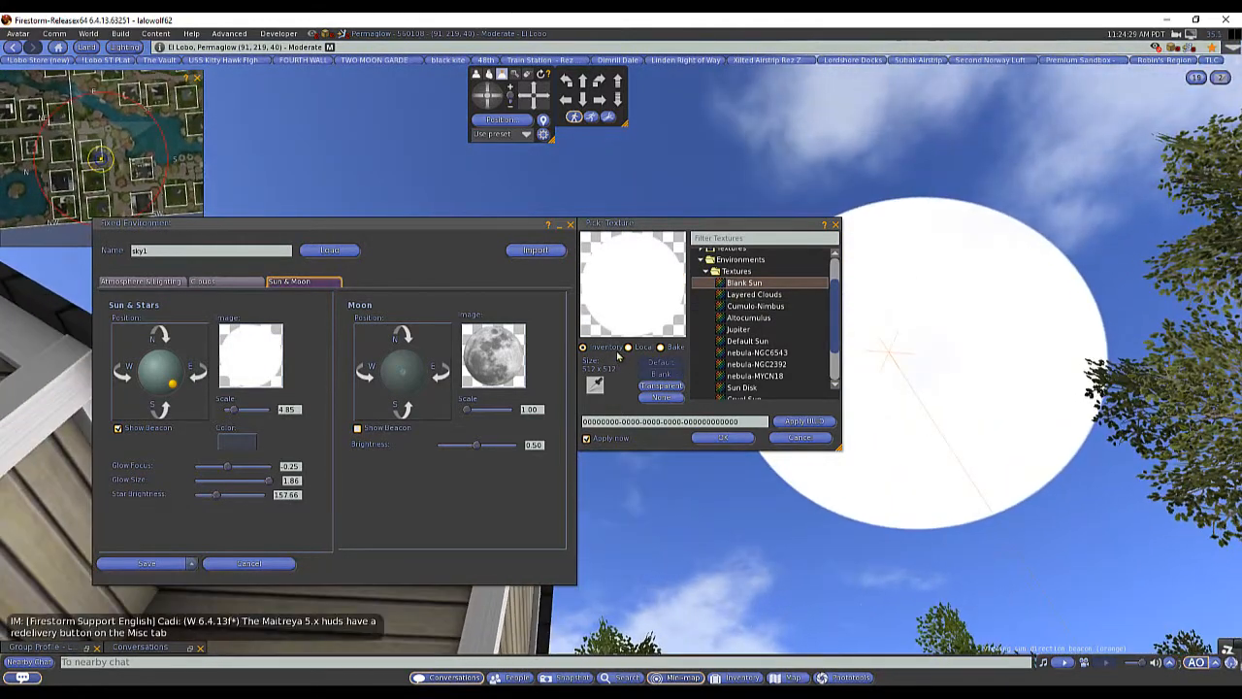
Preview Jupiter, Default Sun, nebula-NGC6543 and Sun Disk as the sun's image, and accept the Sun texture
{"action": "left_click", "coordinate": [732, 331]}
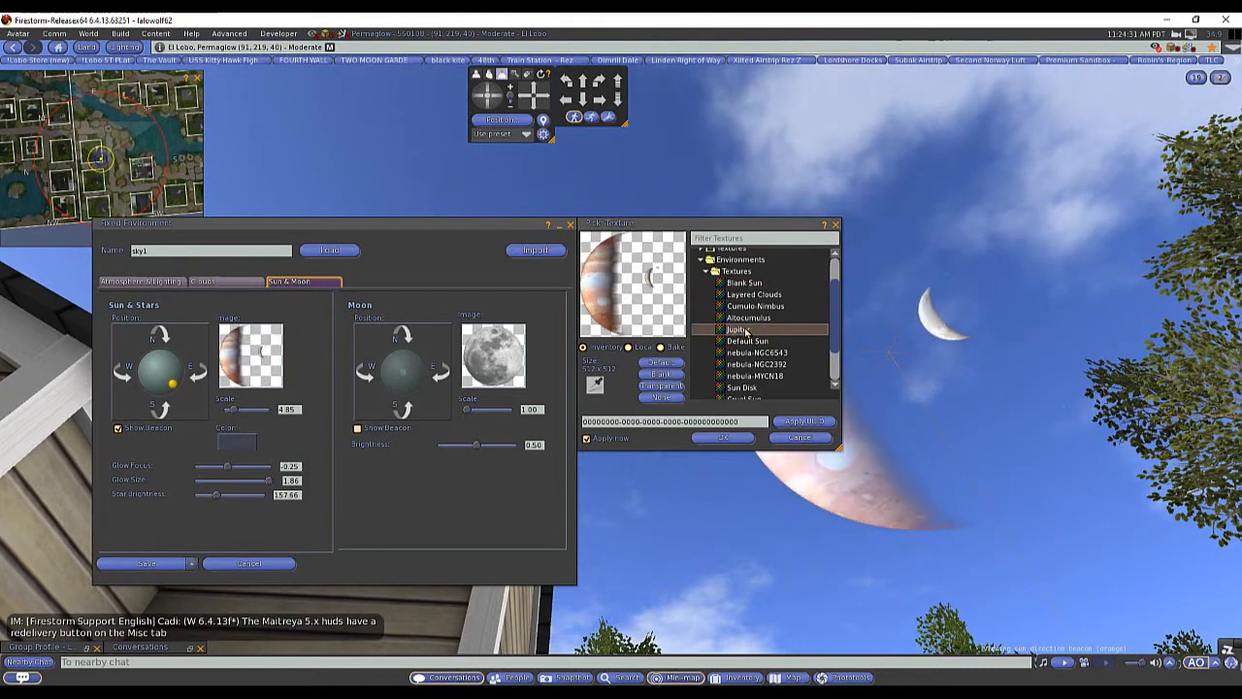
{"action": "left_click", "coordinate": [754, 342]}
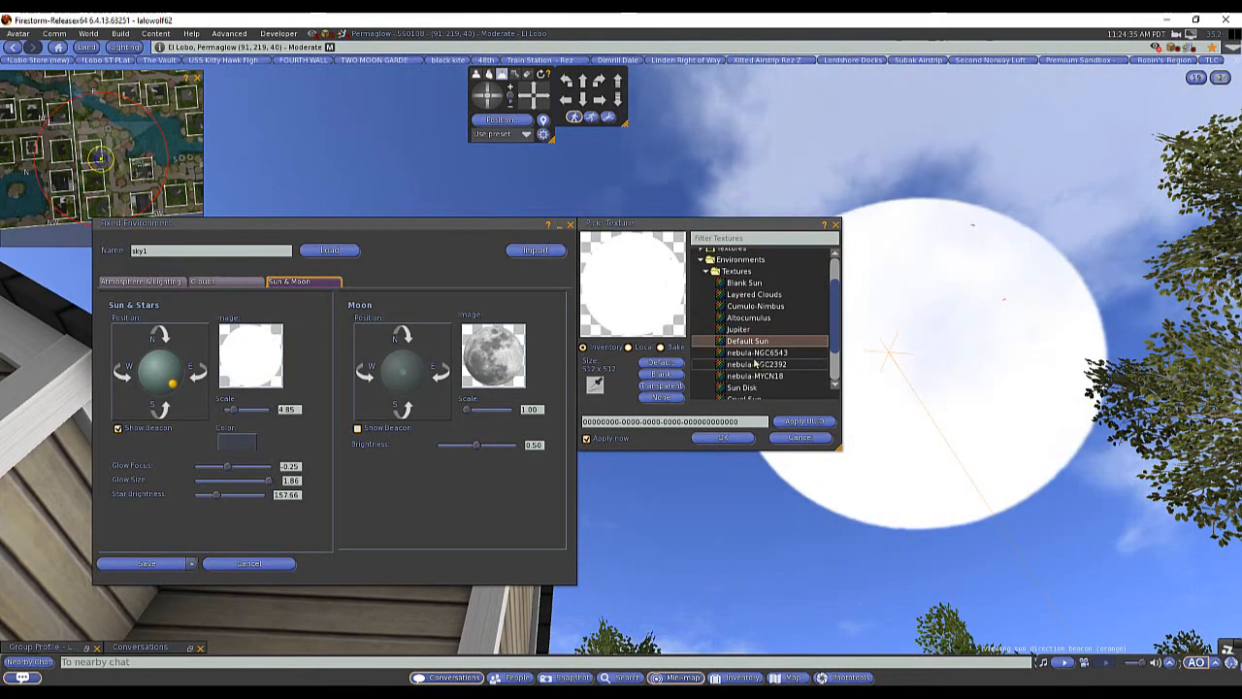
{"action": "left_click", "coordinate": [753, 353]}
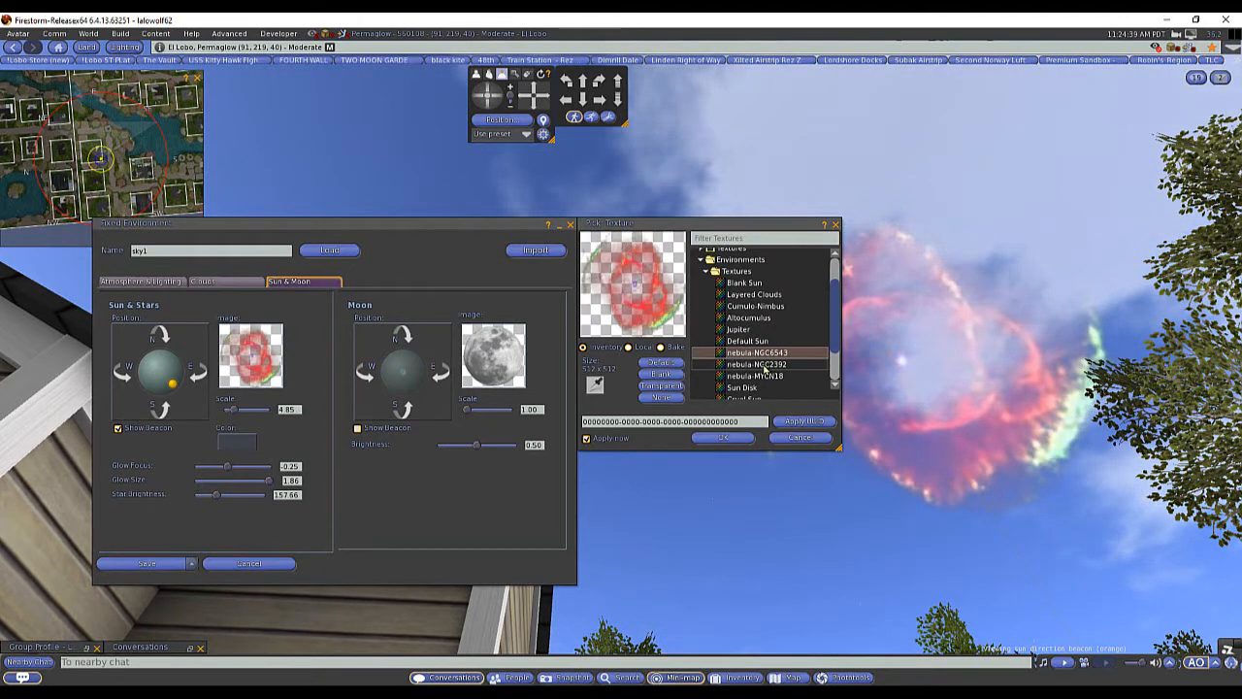
{"action": "left_click", "coordinate": [755, 388]}
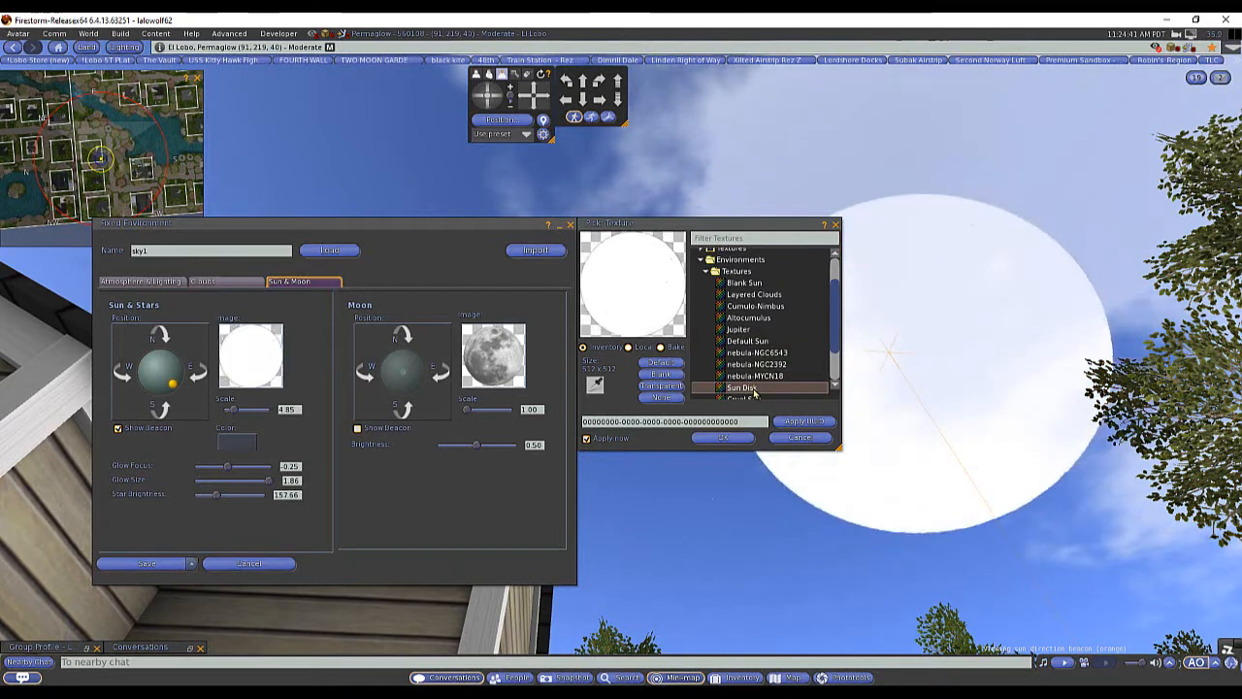
{"action": "scroll", "coordinate": [781, 387], "scroll_direction": "down", "scroll_amount": 3}
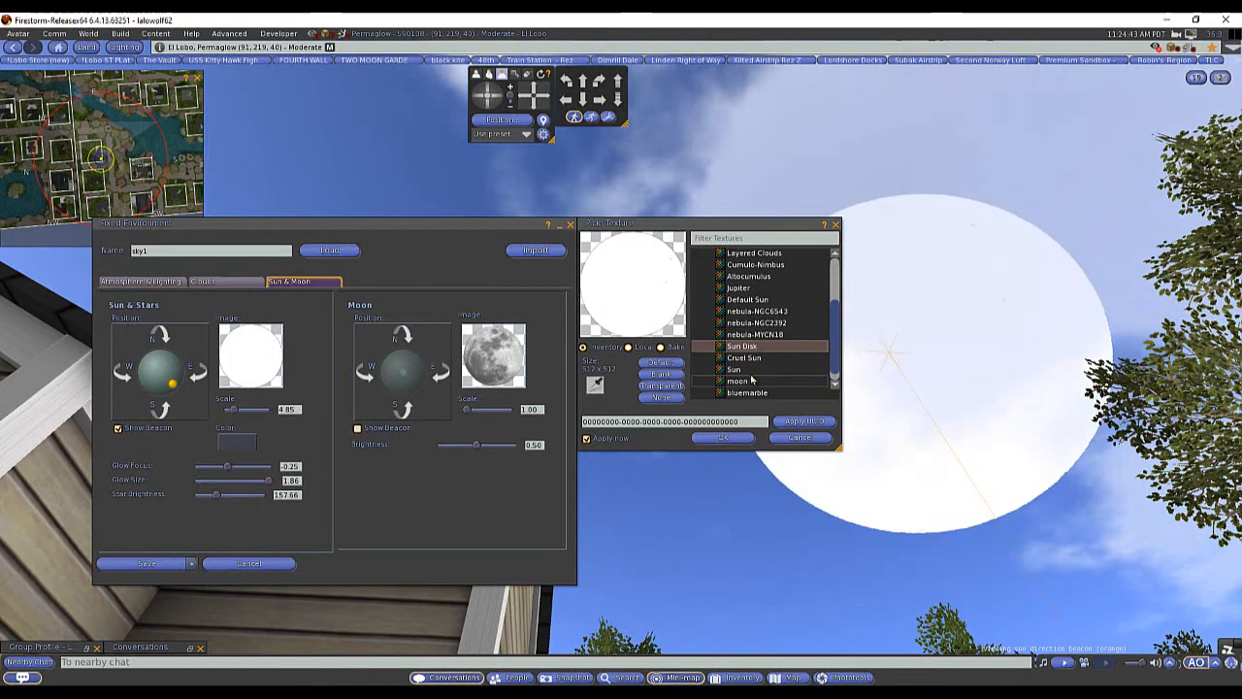
{"action": "left_click", "coordinate": [753, 370]}
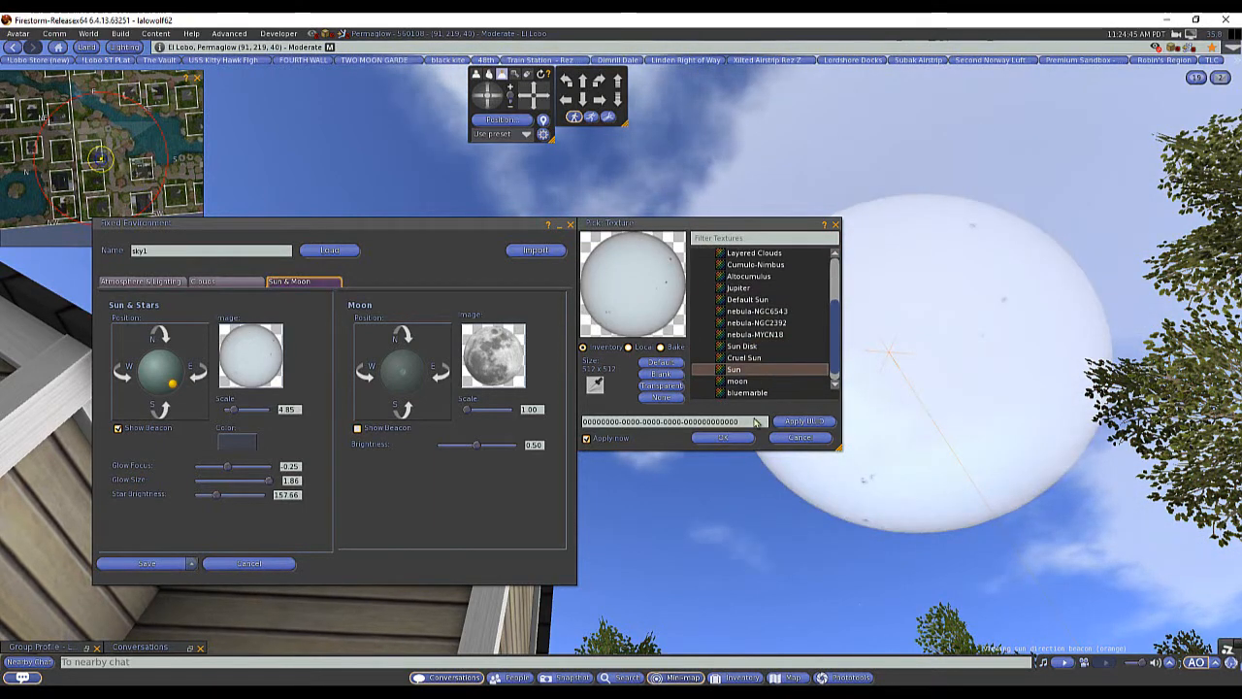
{"action": "left_click", "coordinate": [723, 436]}
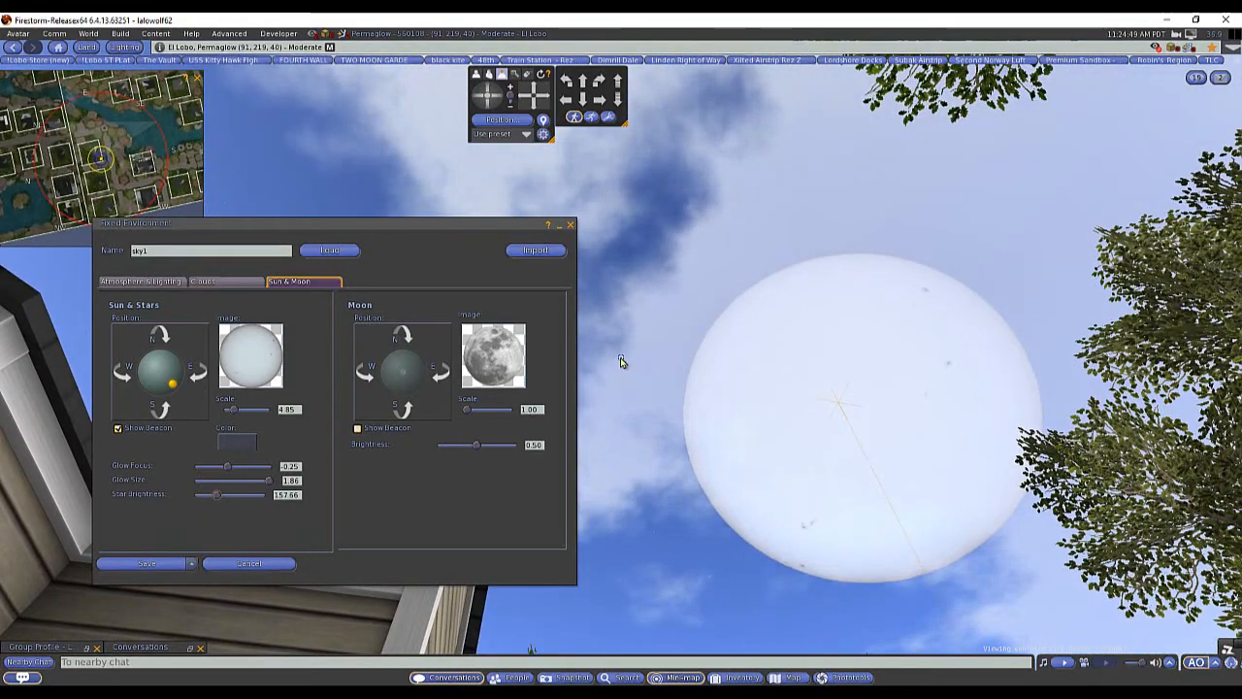
Try bright yellow (255, 255, 0) as the sun's color with the surroundings in view, and cancel it
{"action": "key", "text": "Escape"}
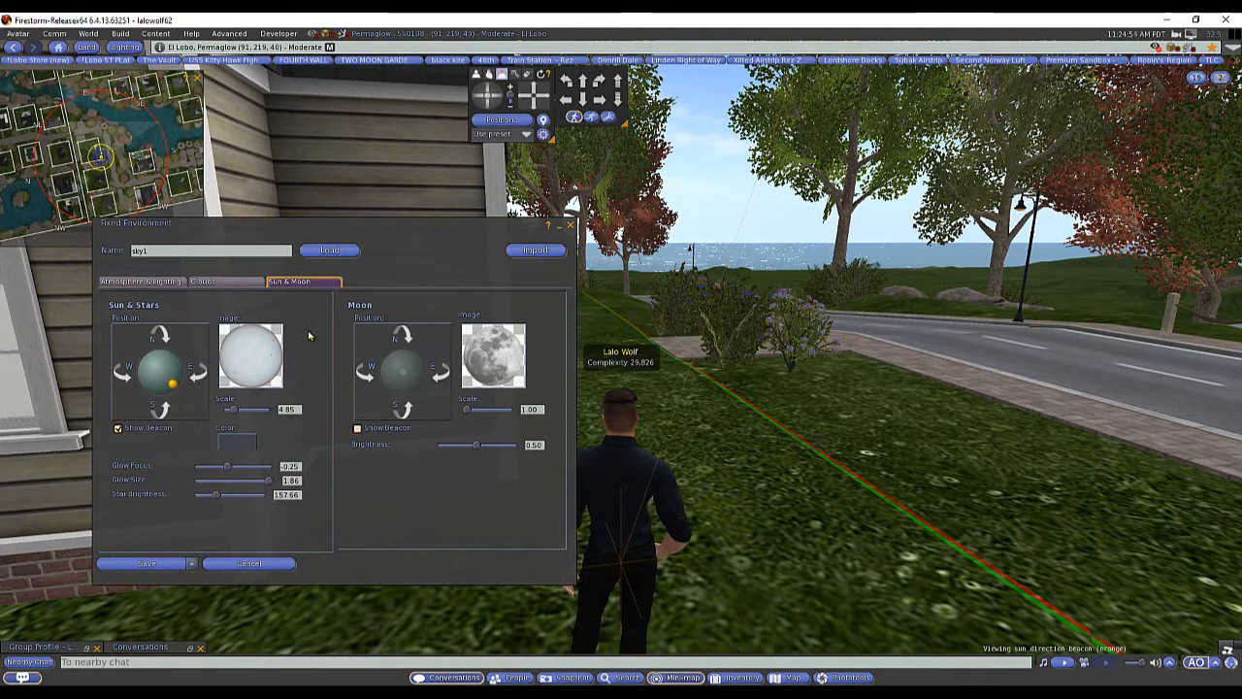
{"action": "left_click", "coordinate": [238, 445]}
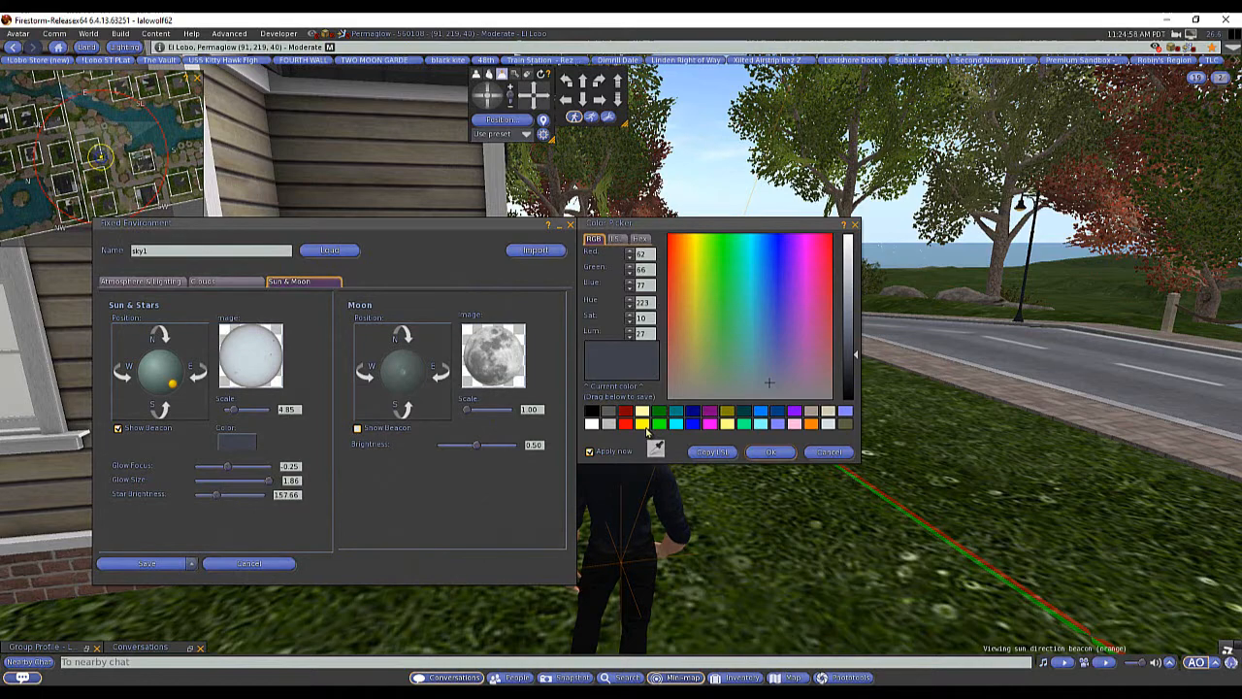
{"action": "left_click", "coordinate": [642, 425]}
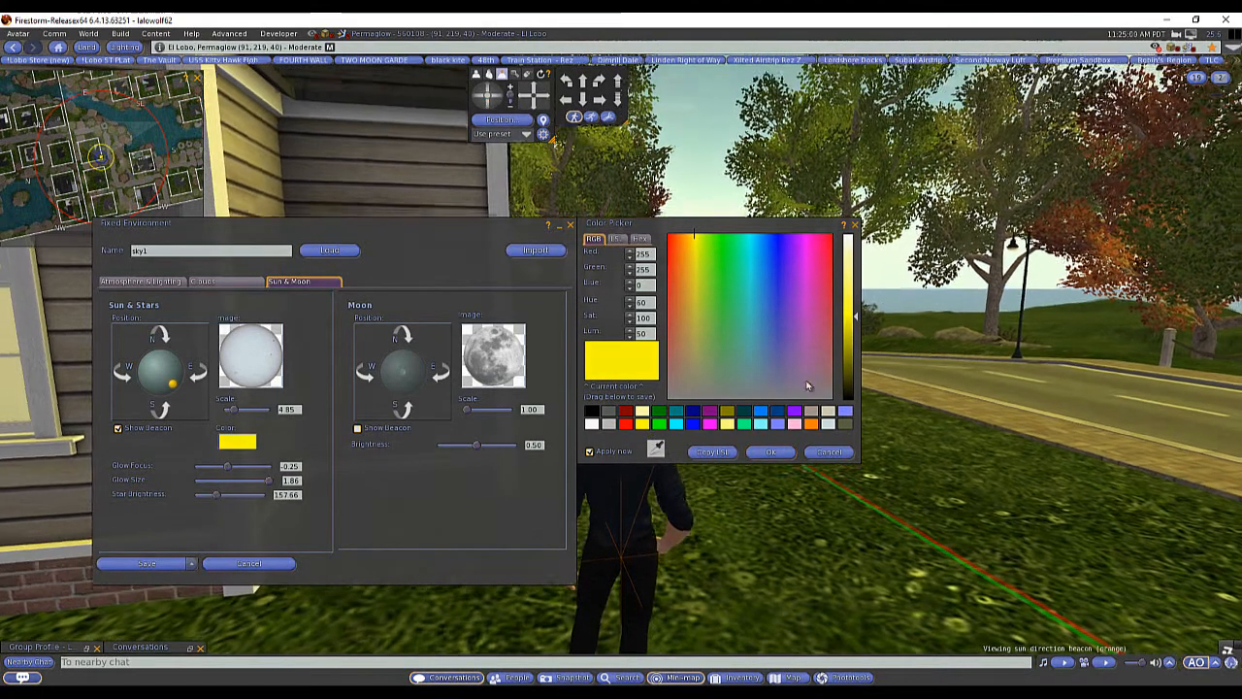
{"action": "left_click", "coordinate": [828, 451]}
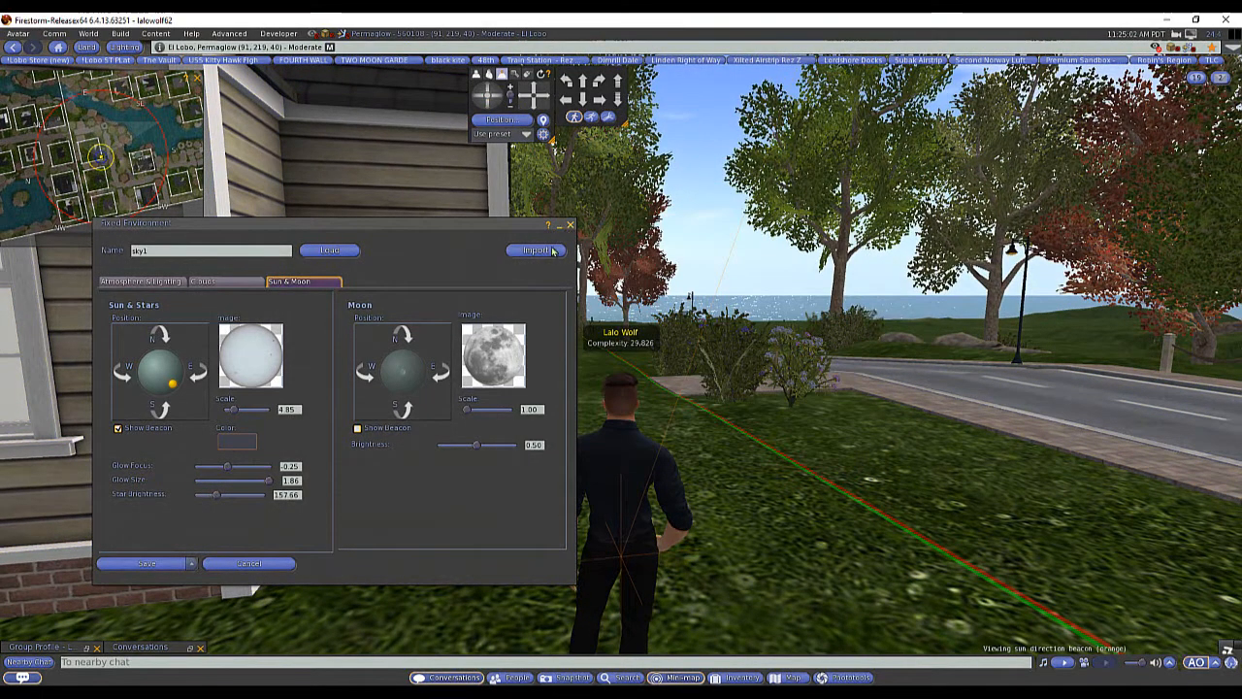
Close the sky1 editor and discard its unsaved changes
{"action": "left_click", "coordinate": [248, 563]}
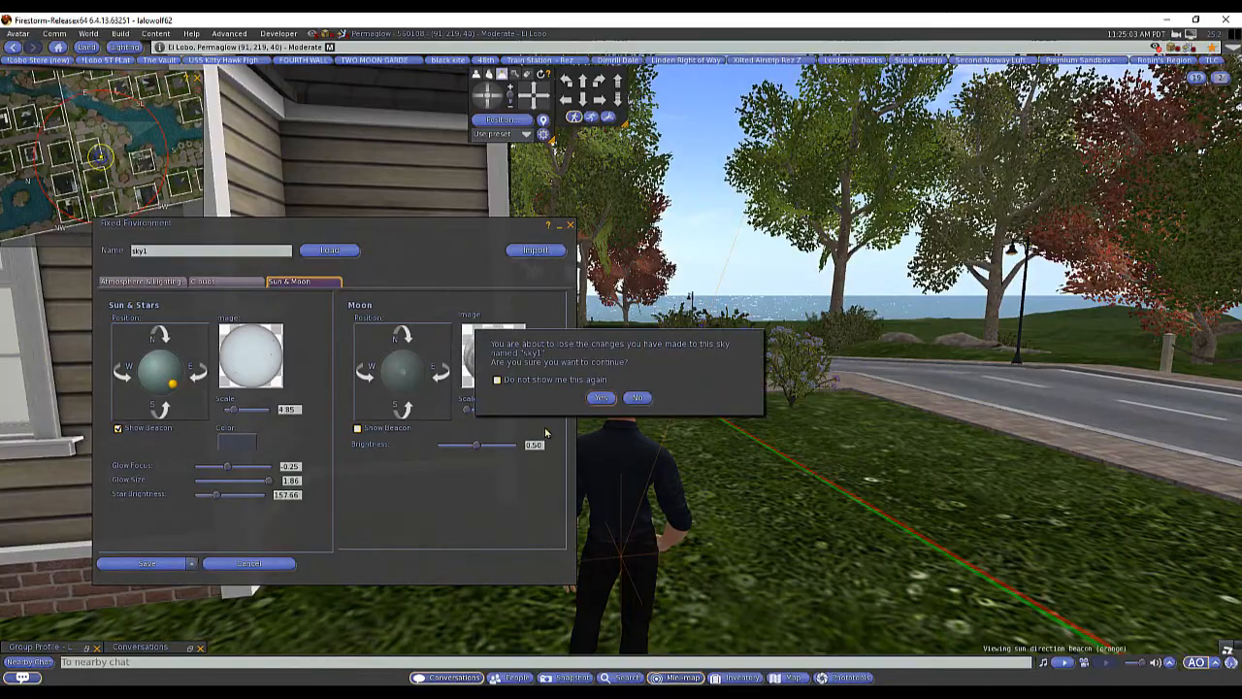
{"action": "left_click", "coordinate": [601, 399]}
{"action": "left_click", "coordinate": [498, 100]}
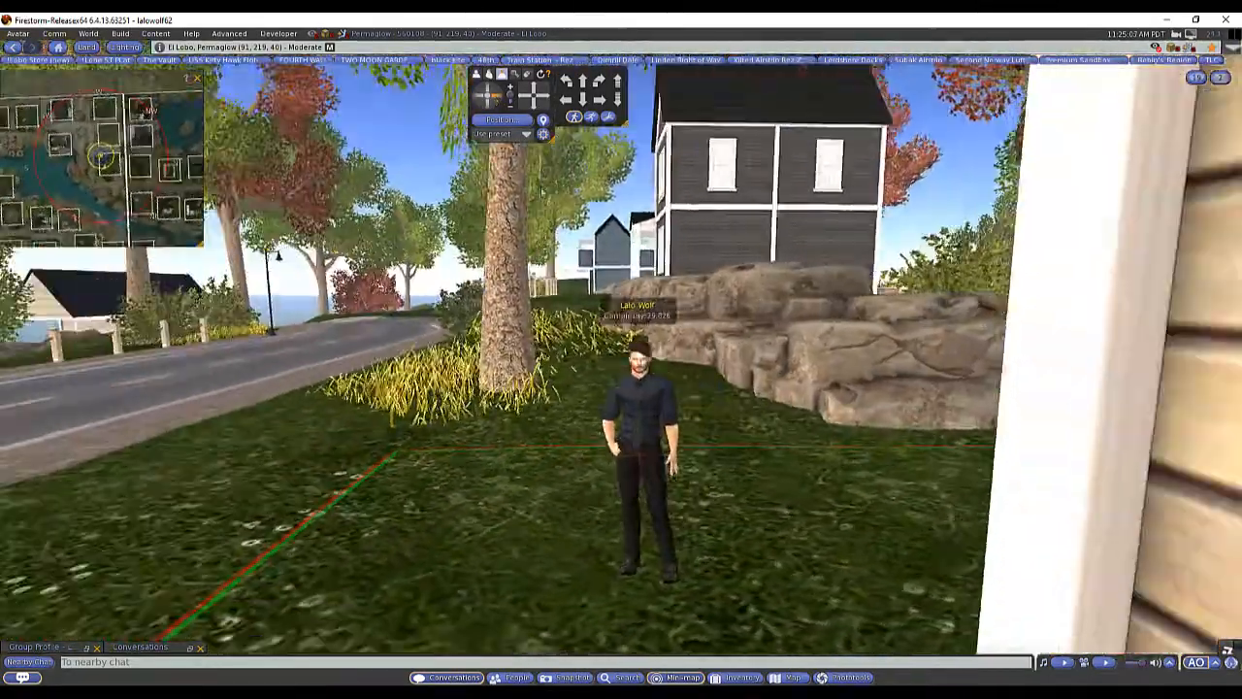
{"action": "scroll", "coordinate": [609, 380], "scroll_direction": "up", "scroll_amount": 5}
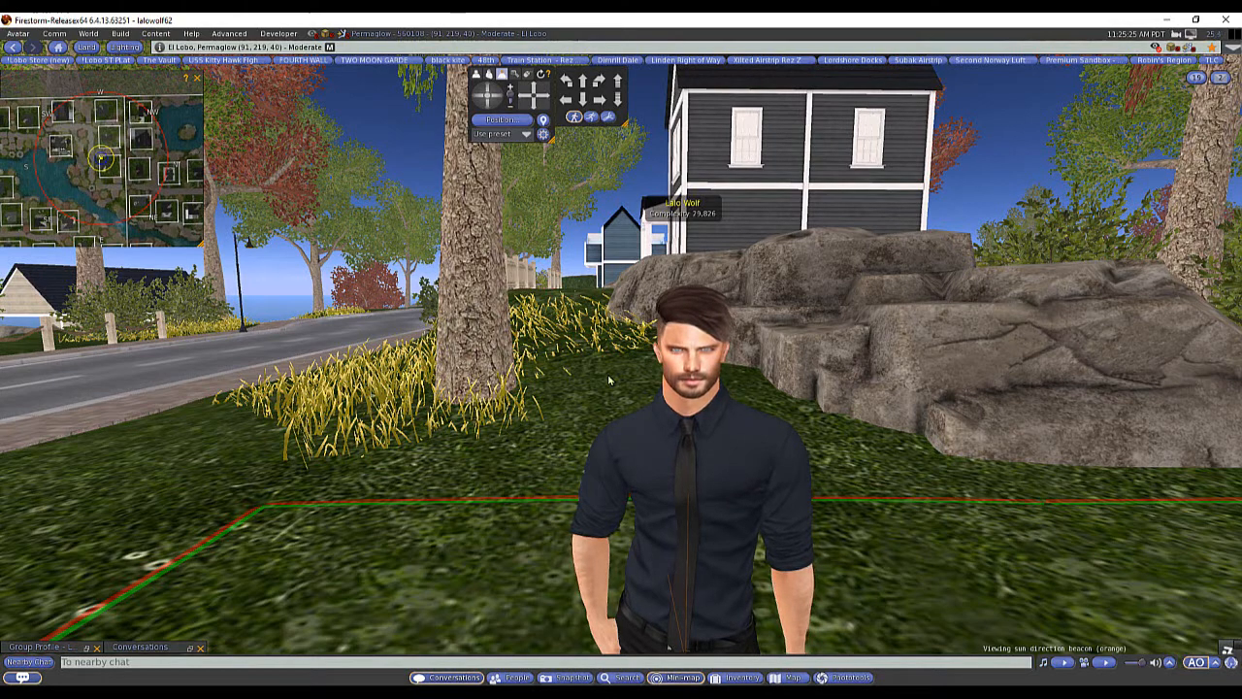
{"action": "scroll", "coordinate": [610, 381], "scroll_direction": "down", "scroll_amount": 2}
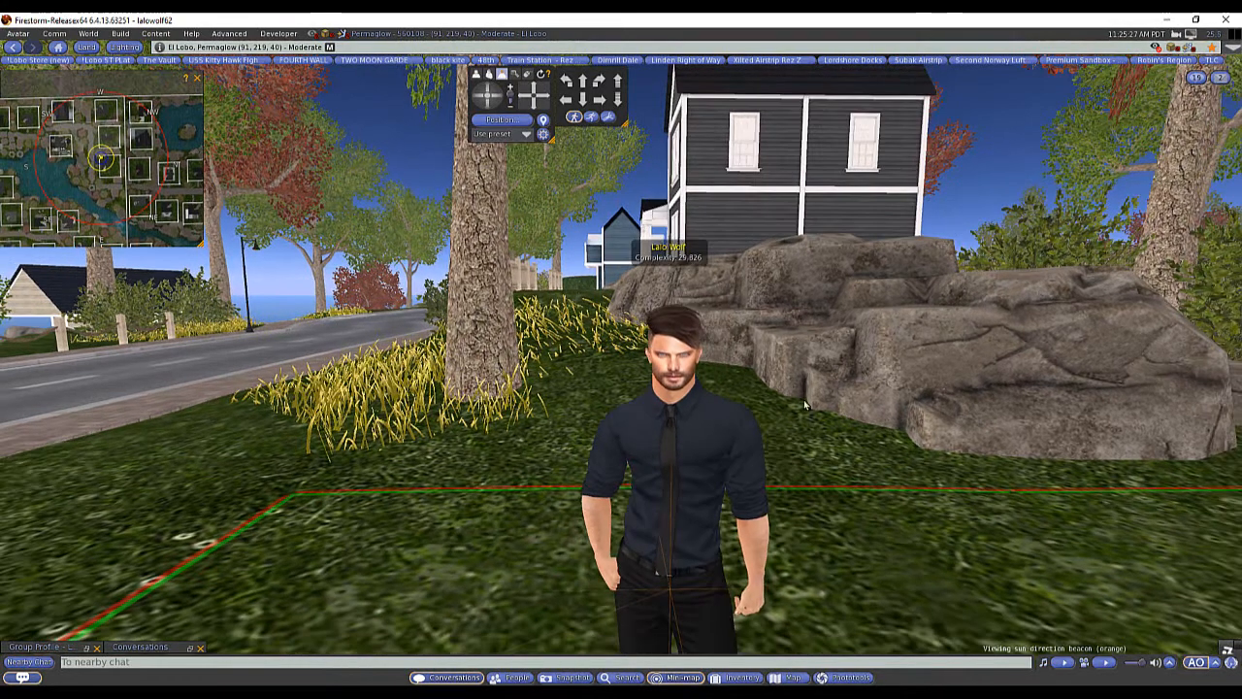